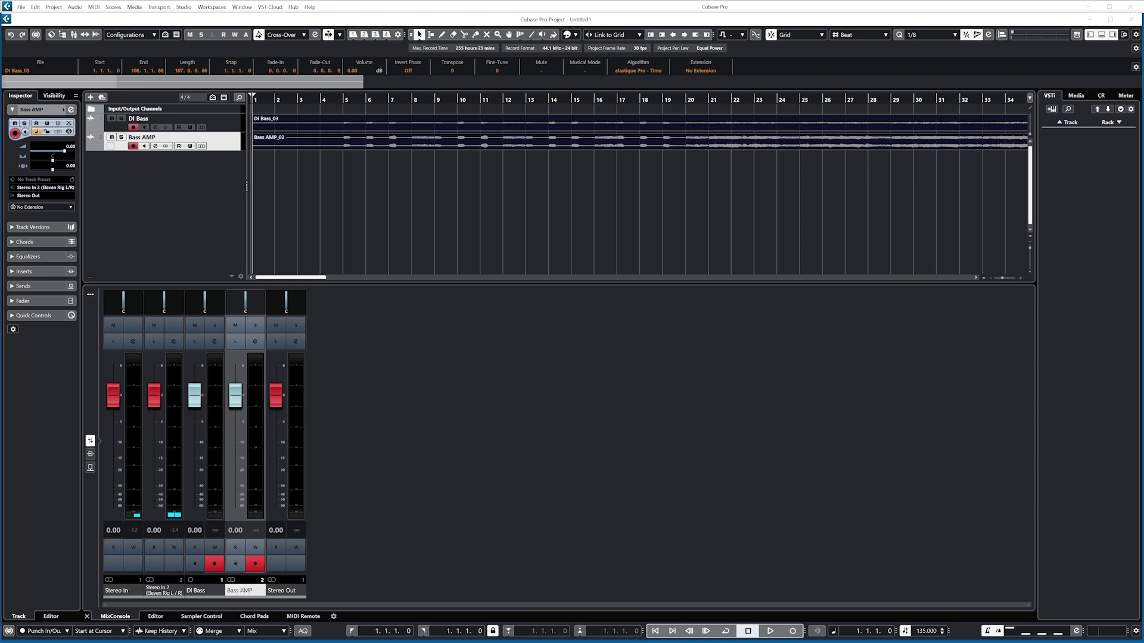
Step: Look through the track visibility list, media browser and meter display, returning to the track inspector and the VST instrument rack
left_click(54, 95)
left_click(20, 96)
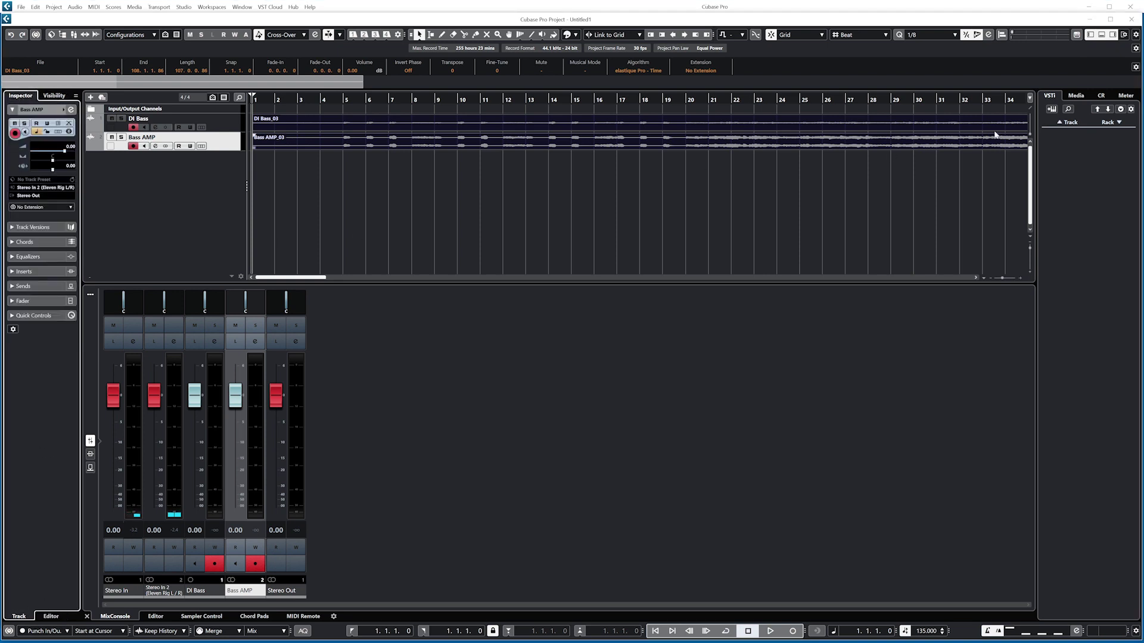
left_click(1075, 96)
left_click(1125, 96)
left_click(1049, 95)
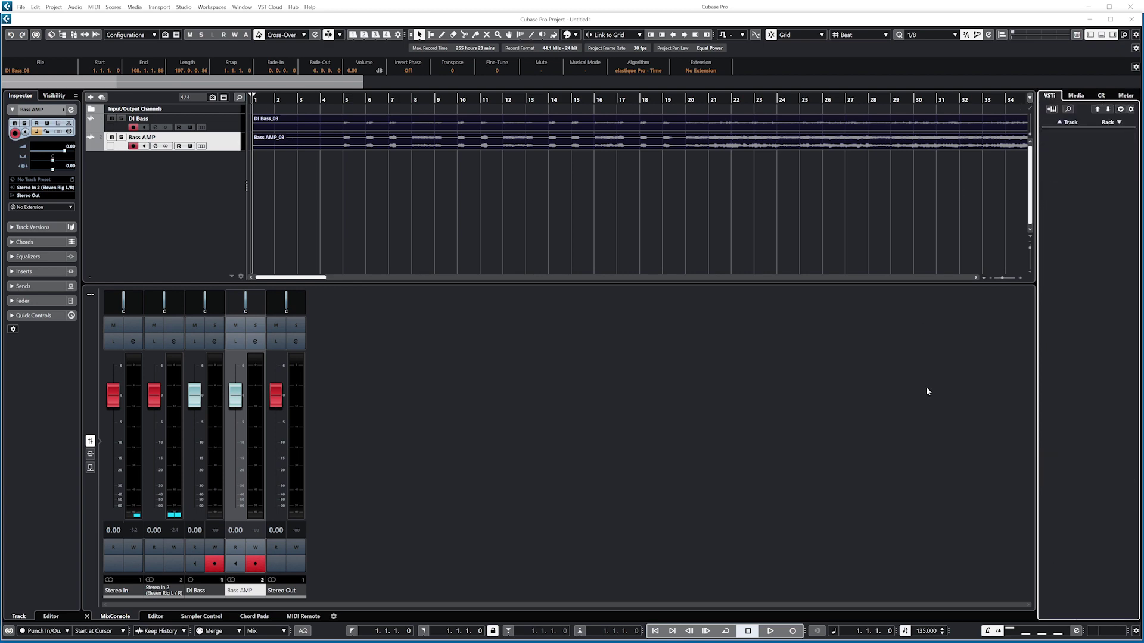
Step: Look through the lower zone's Editor, Sampler Control, Chord Pads and MIDI Remote views and return to the MixConsole
left_click(161, 615)
left_click(203, 616)
left_click(259, 617)
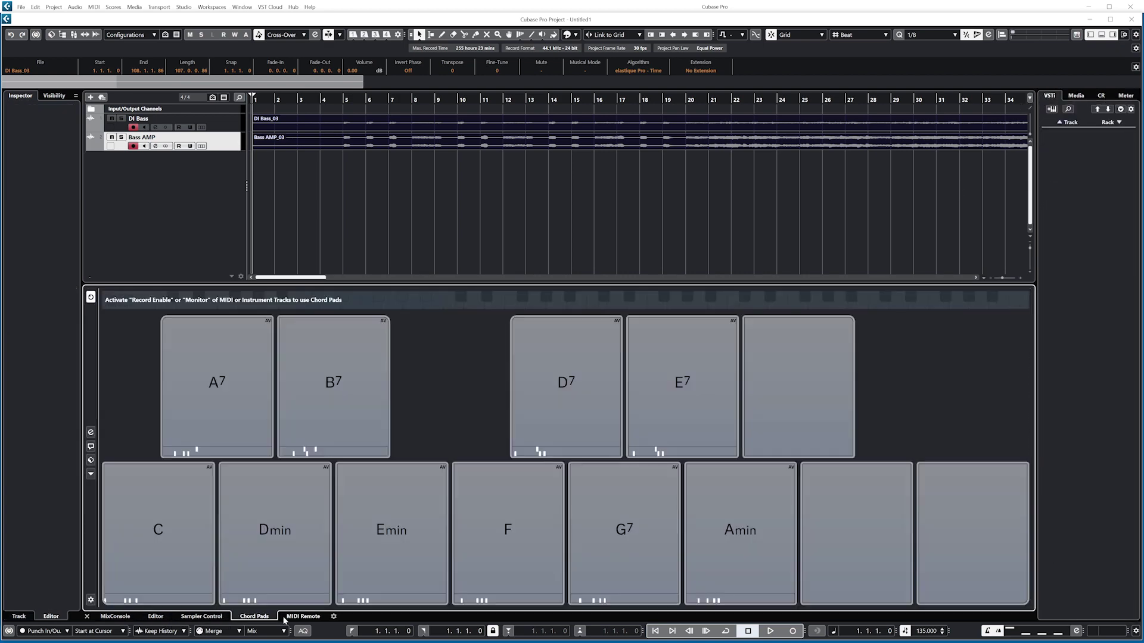
left_click(288, 617)
left_click(122, 616)
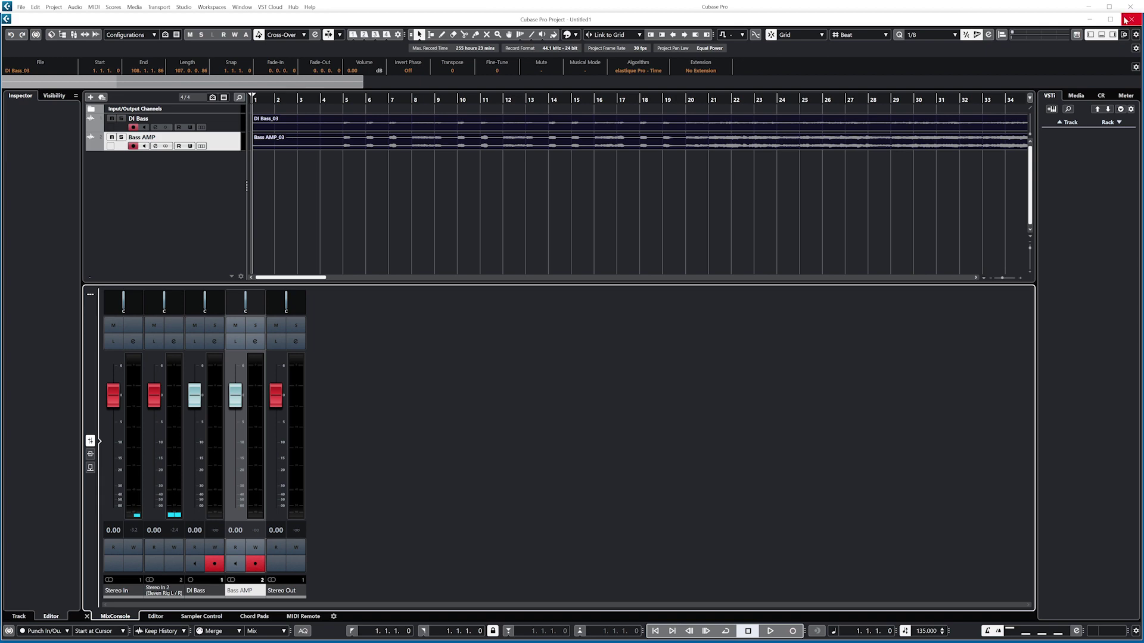
Step: Hide and restore the left zone and the lower zone of the project window
left_click(1090, 35)
left_click(1090, 34)
left_click(1101, 35)
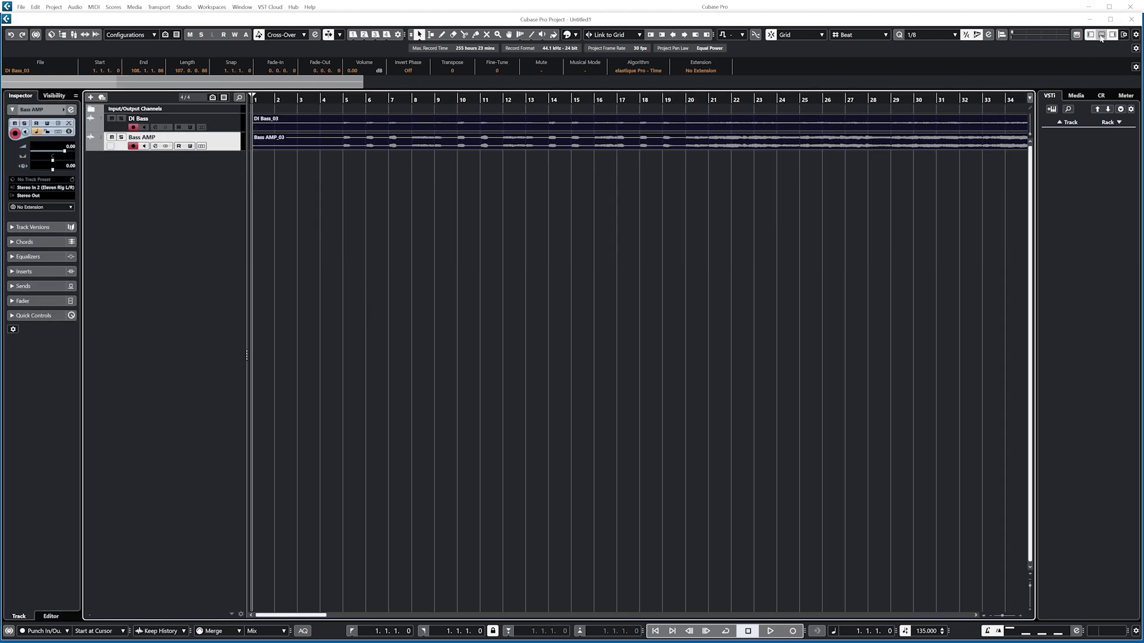
left_click(1101, 34)
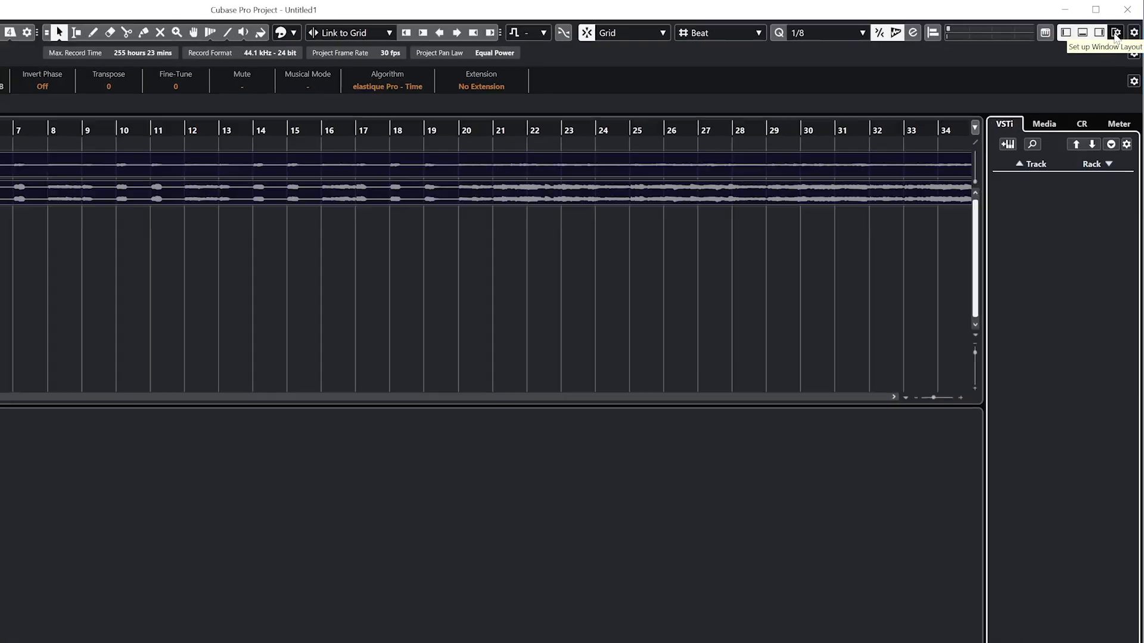
Step: In the window layout setup, hide and restore the transport bar, left zone, right zone and lower zone
left_click(1123, 34)
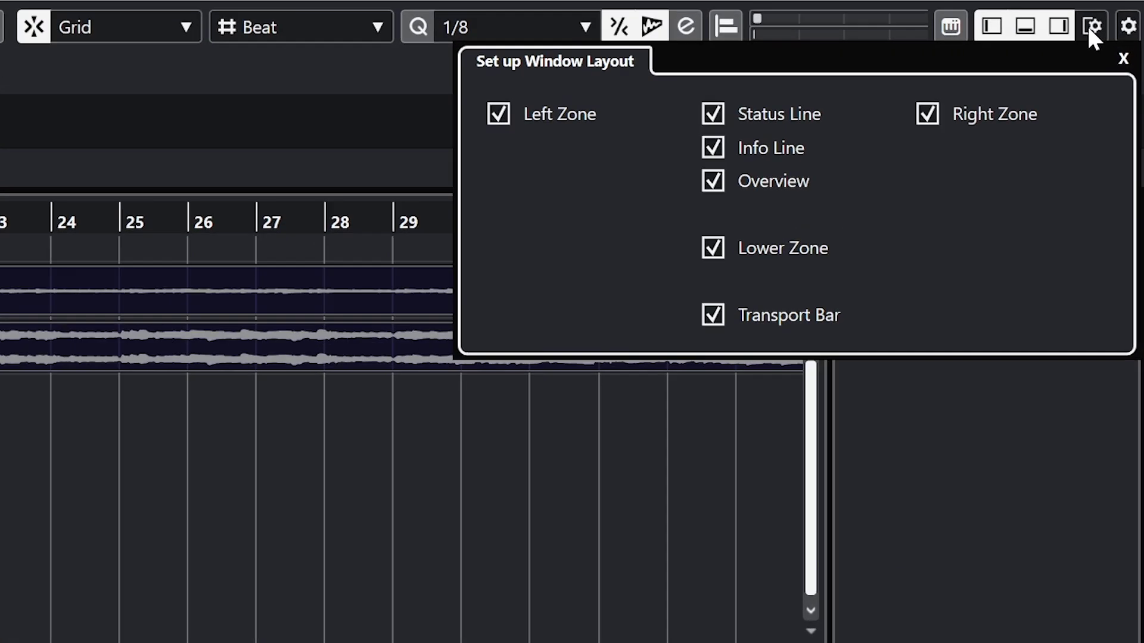
left_click(709, 316)
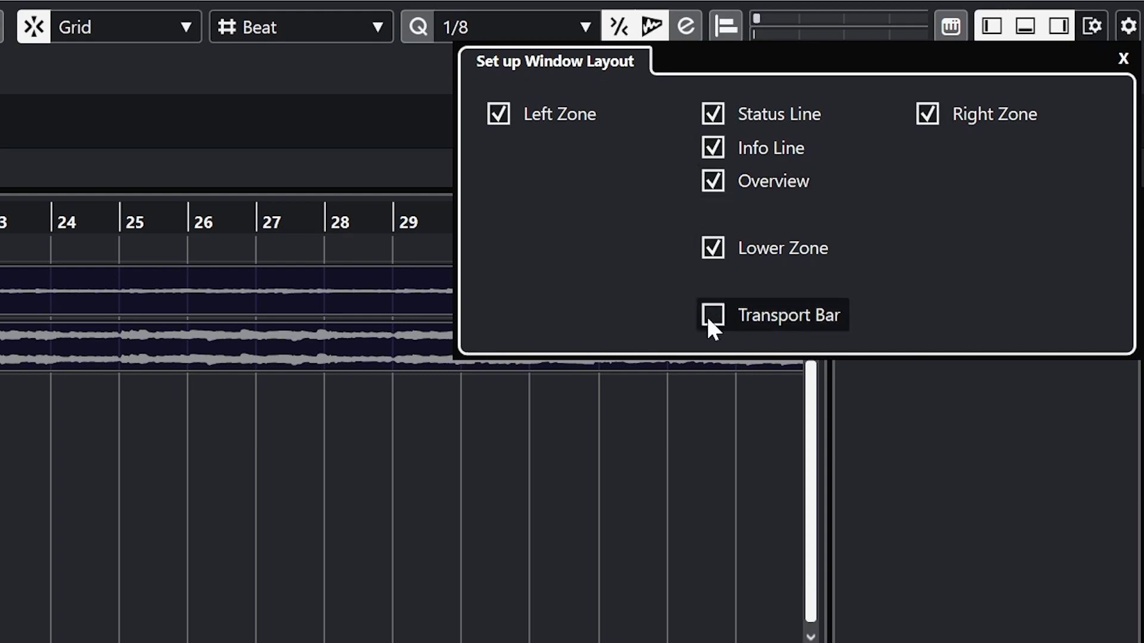
left_click(710, 316)
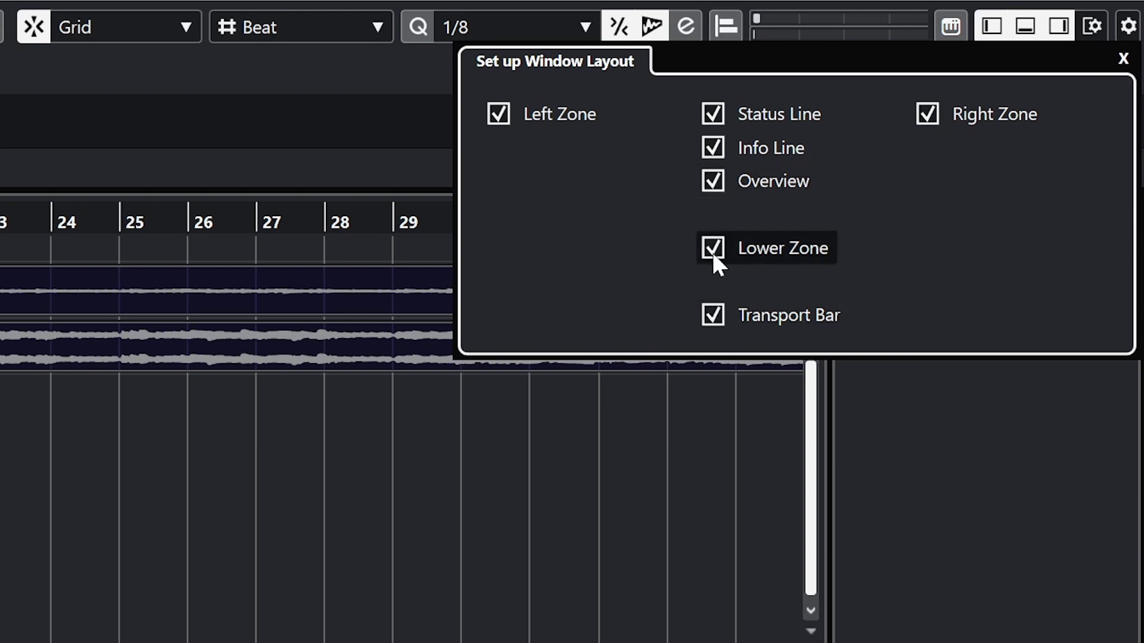
left_click(516, 115)
left_click(515, 115)
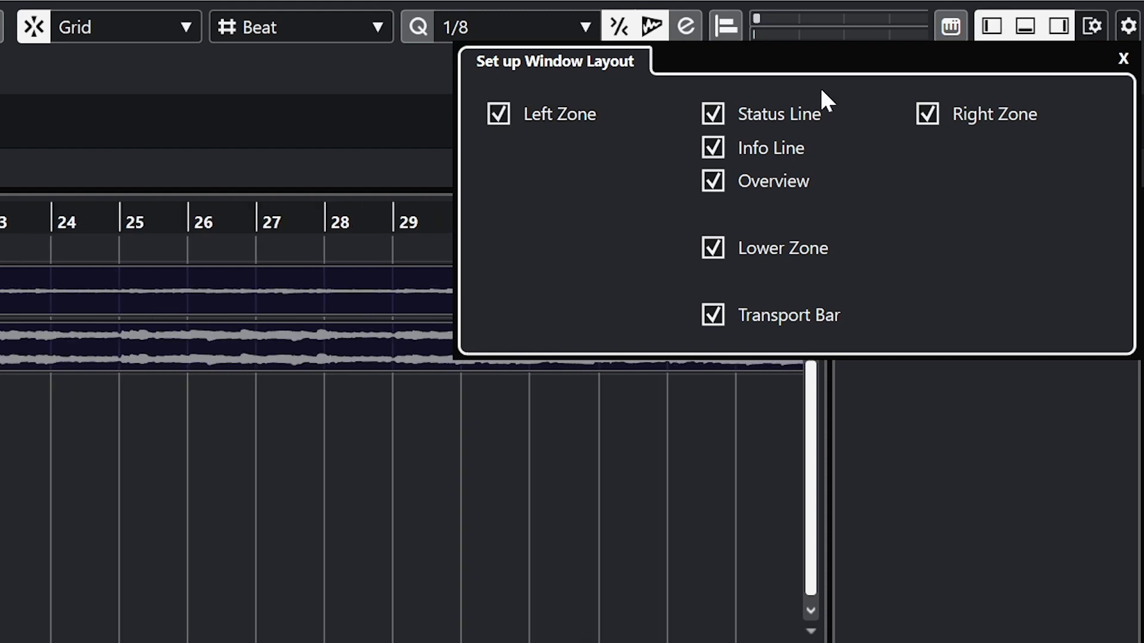
left_click(931, 113)
left_click(932, 113)
left_click(746, 248)
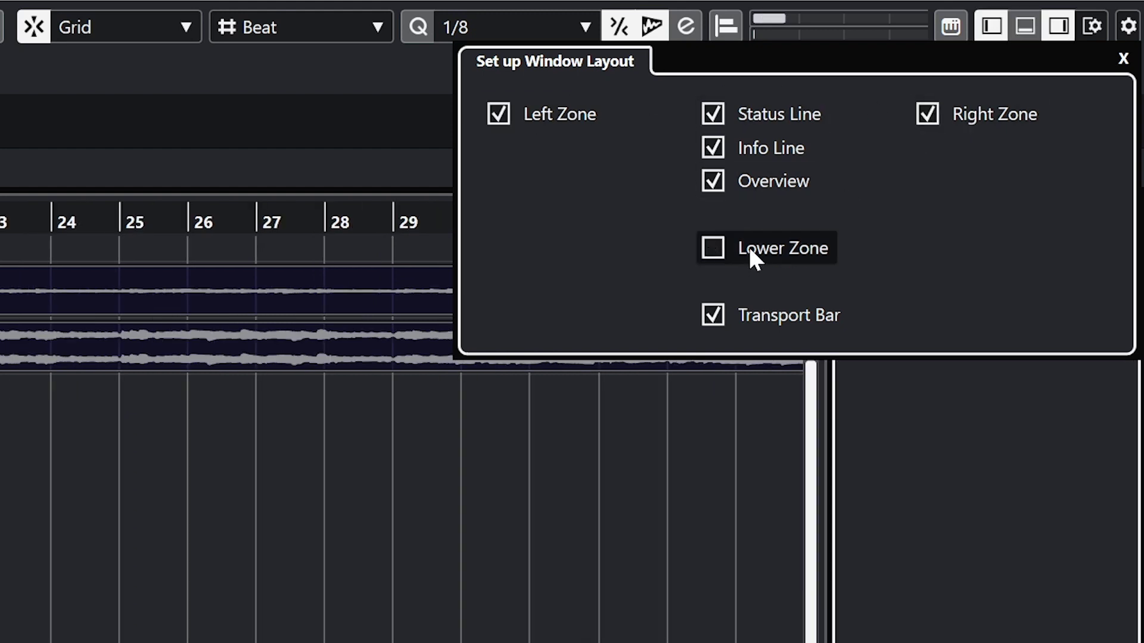
left_click(749, 243)
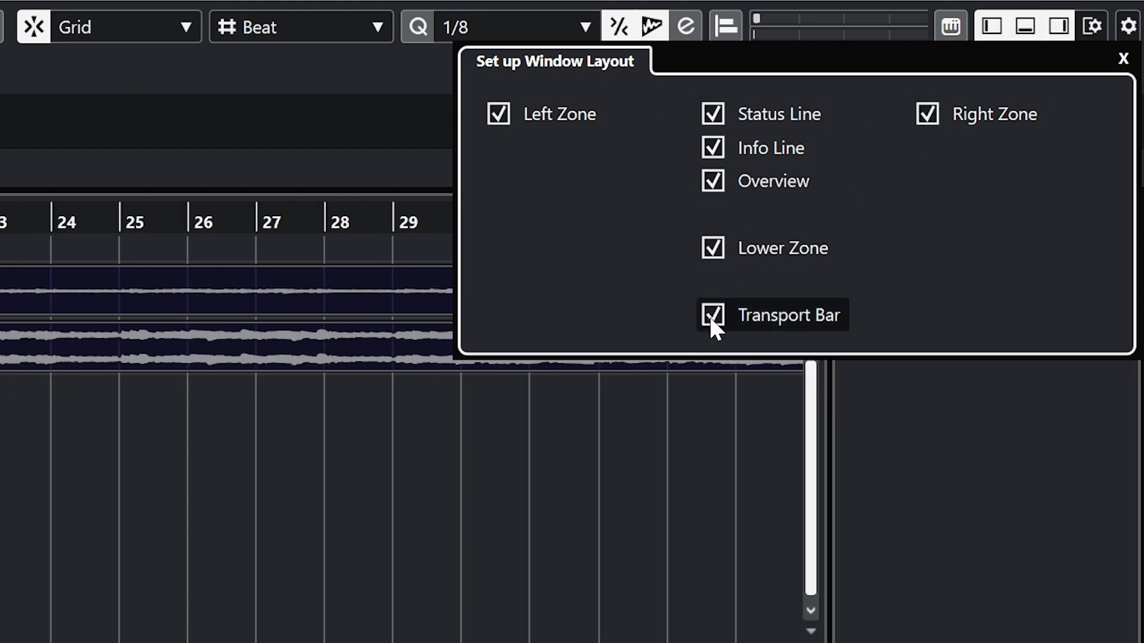
left_click(709, 316)
left_click(709, 314)
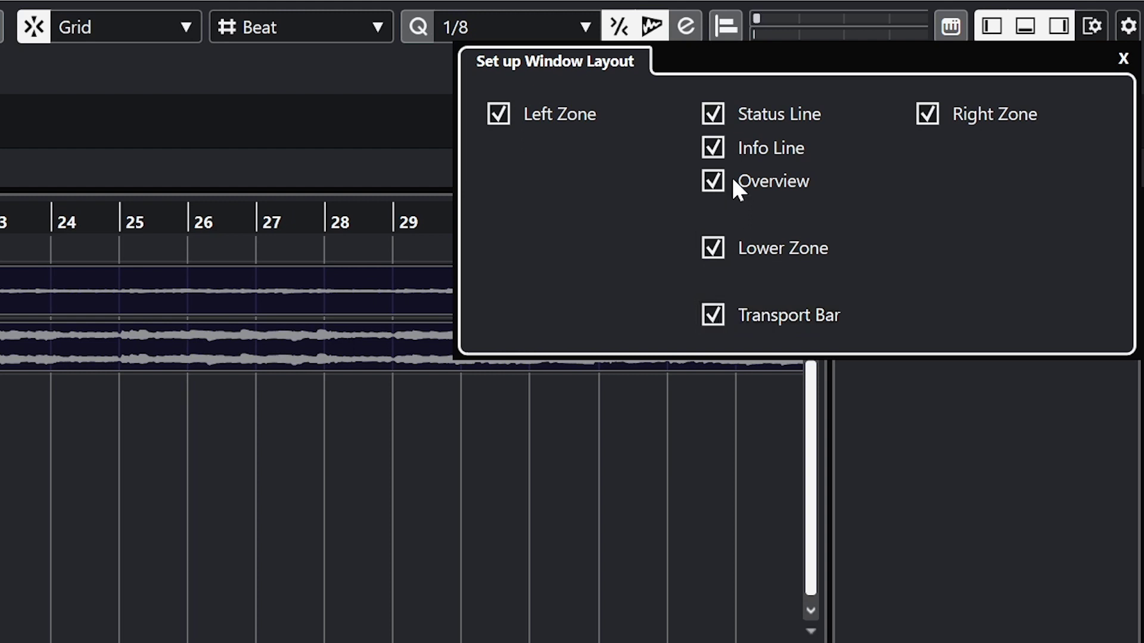
Step: Hide the status line, info line and overview in the window layout setup, and show all three again
left_click(718, 109)
left_click(716, 150)
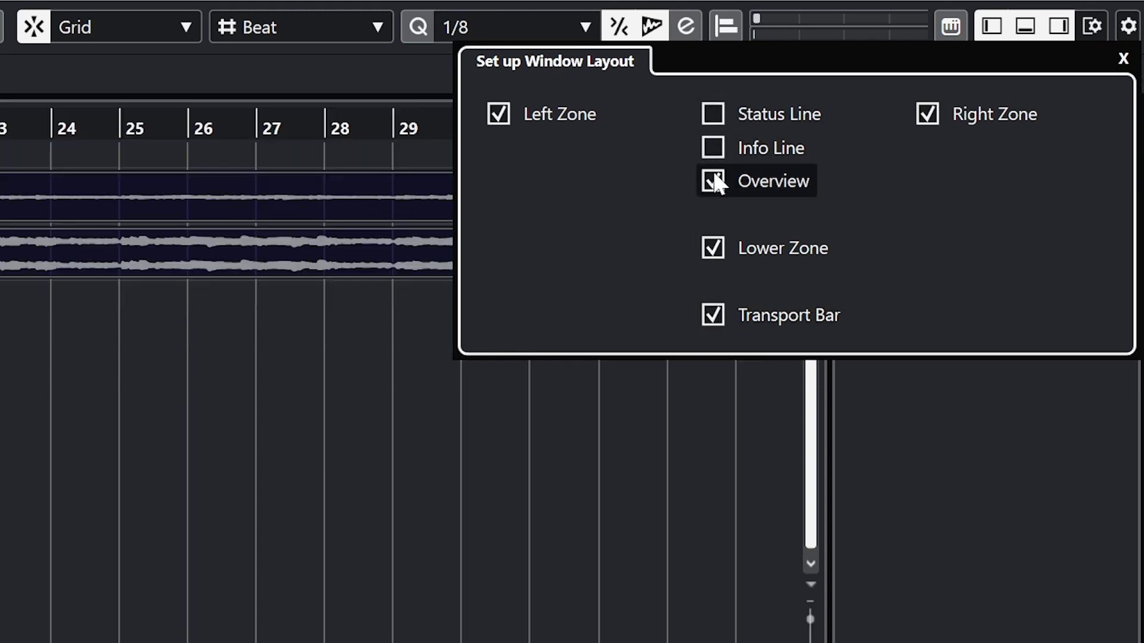
left_click(711, 176)
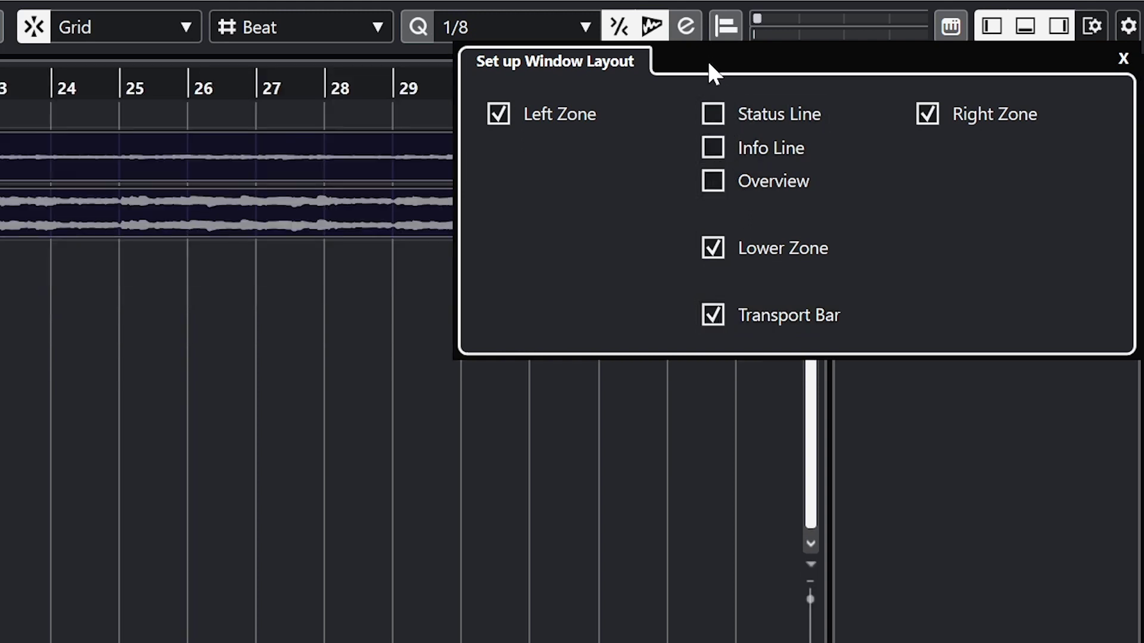
left_click(710, 111)
left_click(713, 149)
left_click(713, 179)
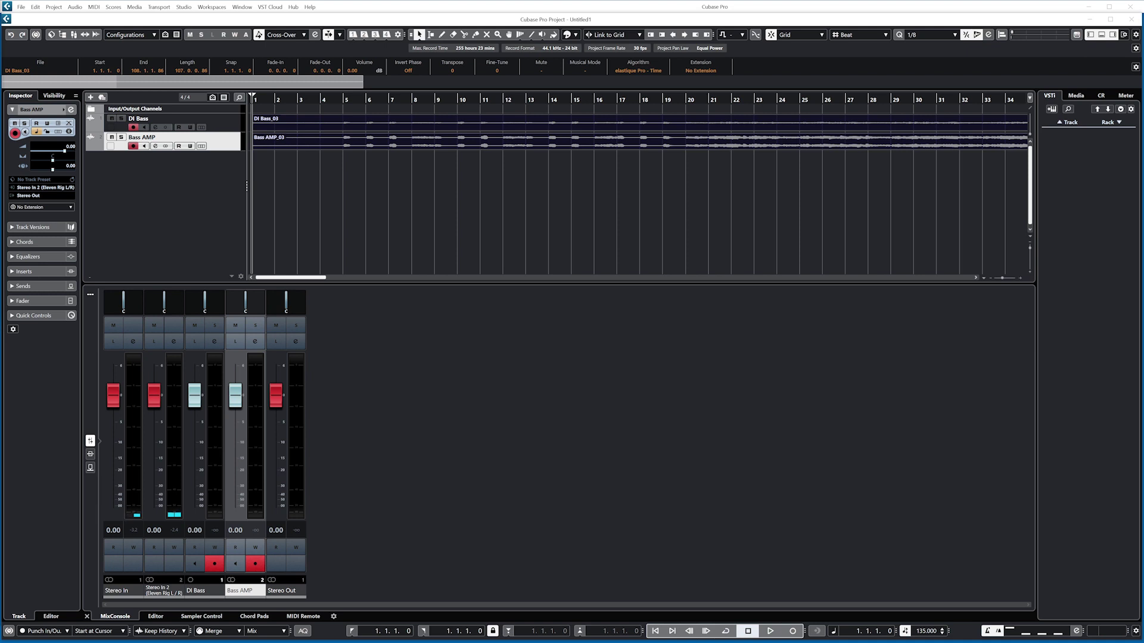
Step: Switch between the DI Bass and Bass AMP tracks to compare their inspector settings, ending with DI Bass selected
left_click(215, 117)
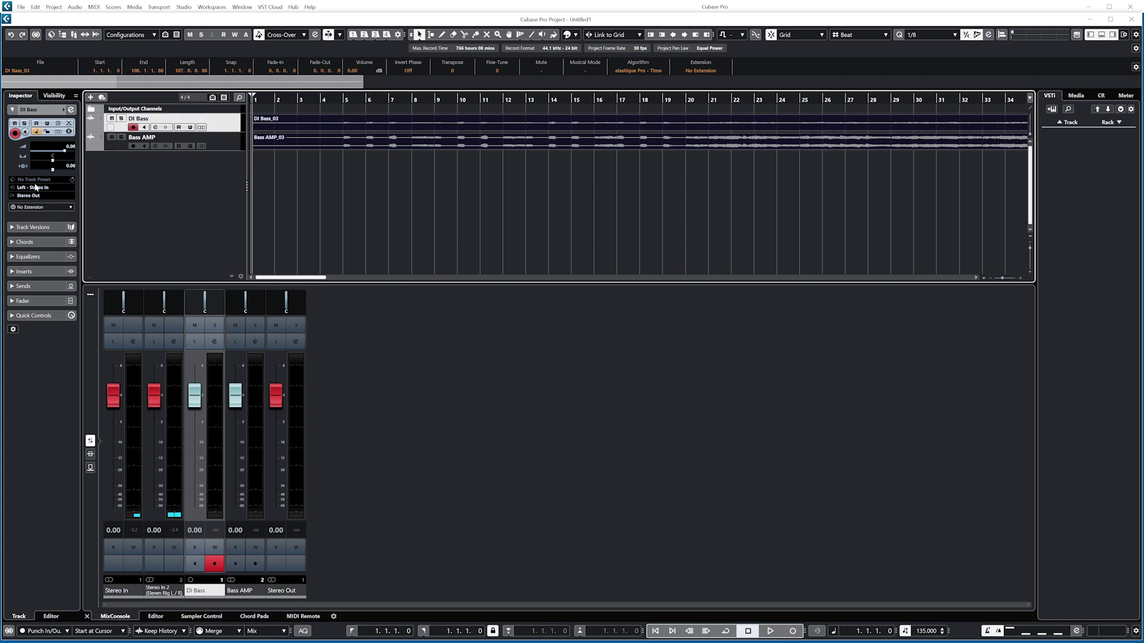
left_click(114, 145)
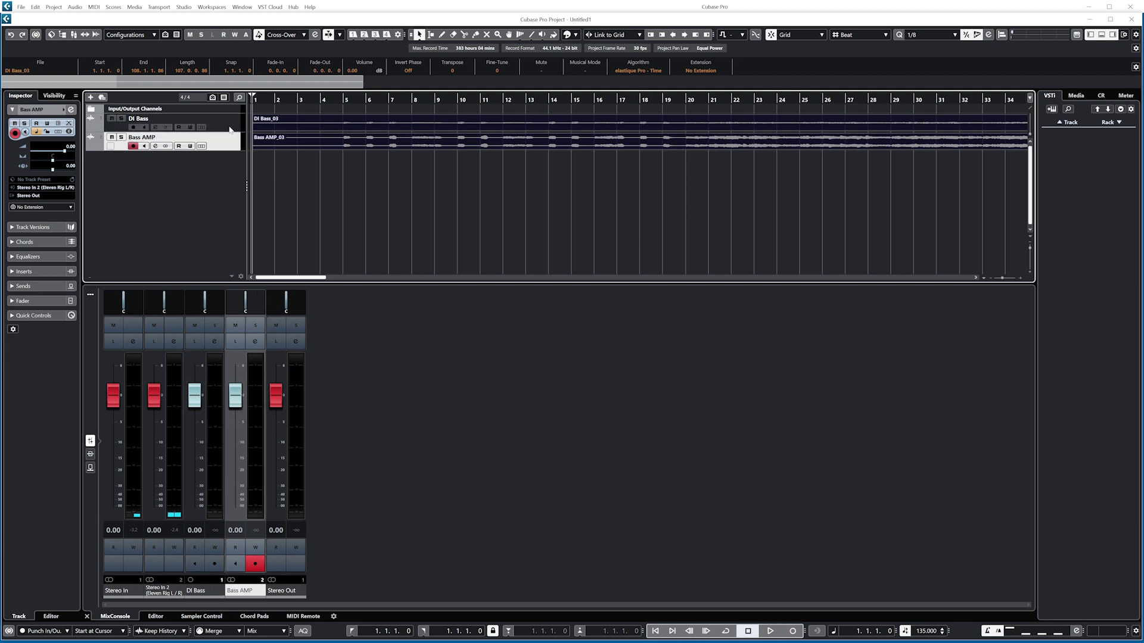
left_click(230, 129)
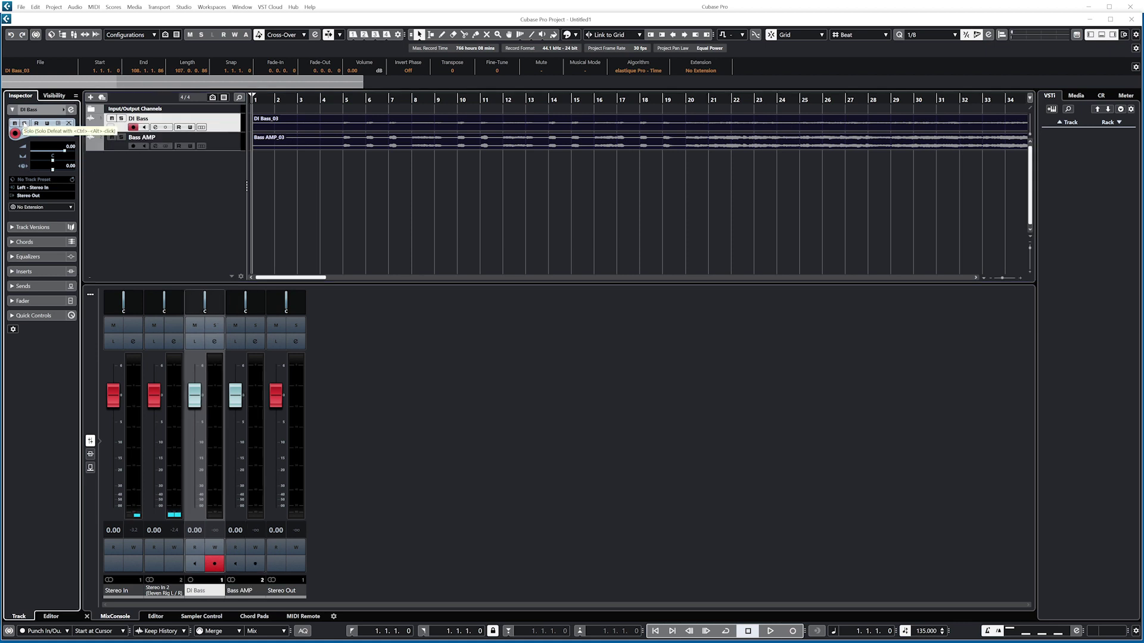
Step: Toggle solo and record enable on the DI Bass track and restore both to their original states
left_click(24, 123)
left_click(25, 123)
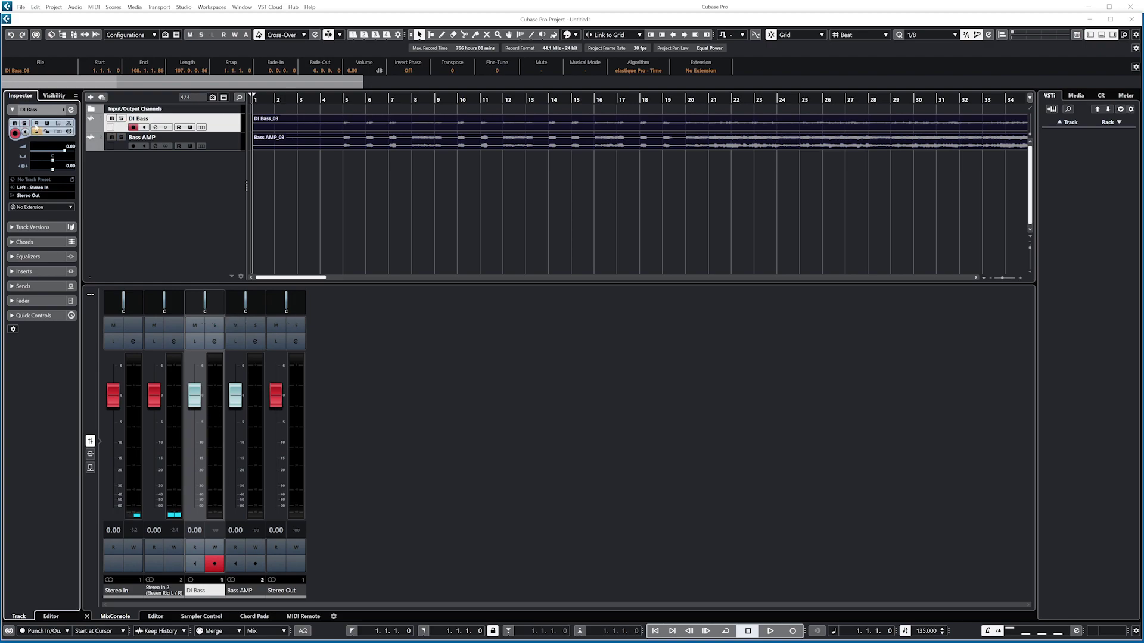
left_click(16, 133)
left_click(16, 132)
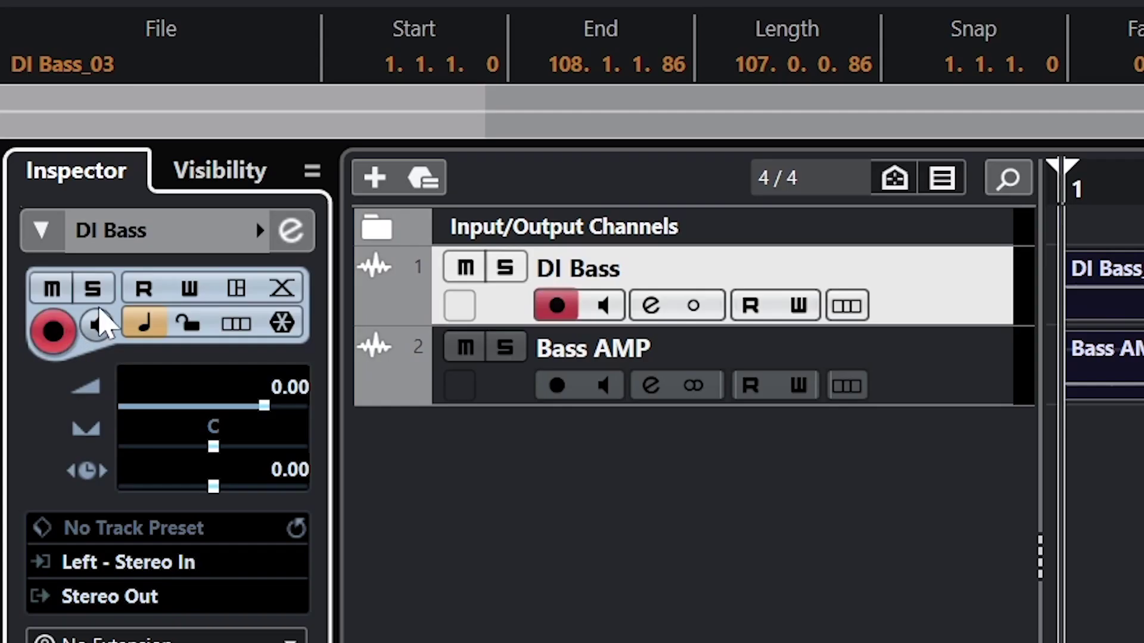
Step: Enable automation reading on the DI Bass track, and toggle its time base and lock settings back and forth
left_click(145, 288)
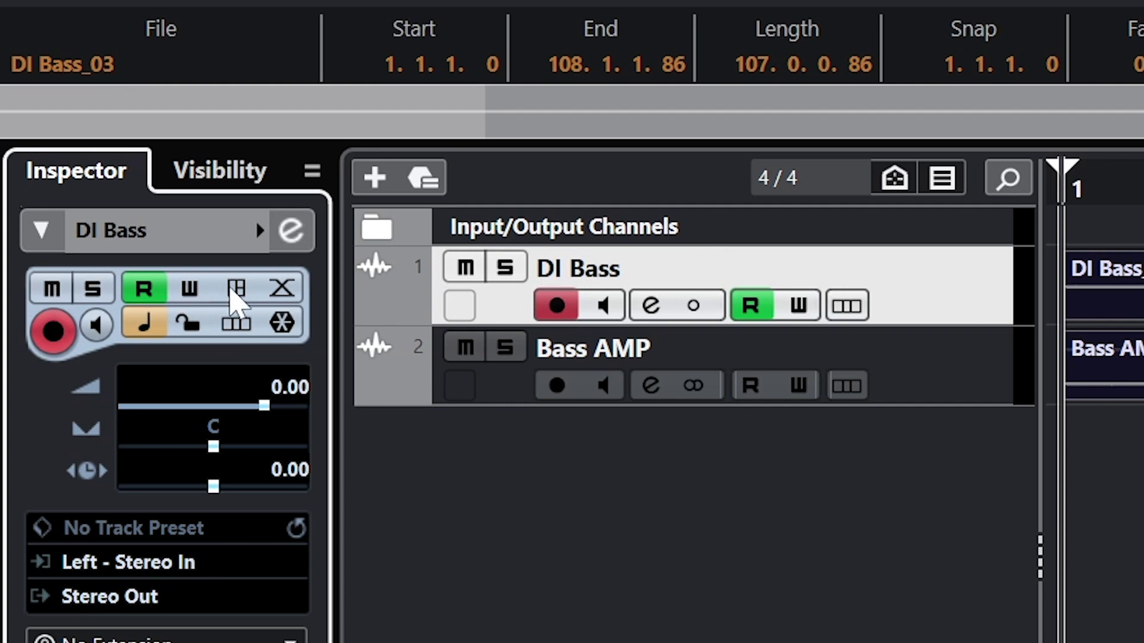
left_click(145, 325)
left_click(147, 326)
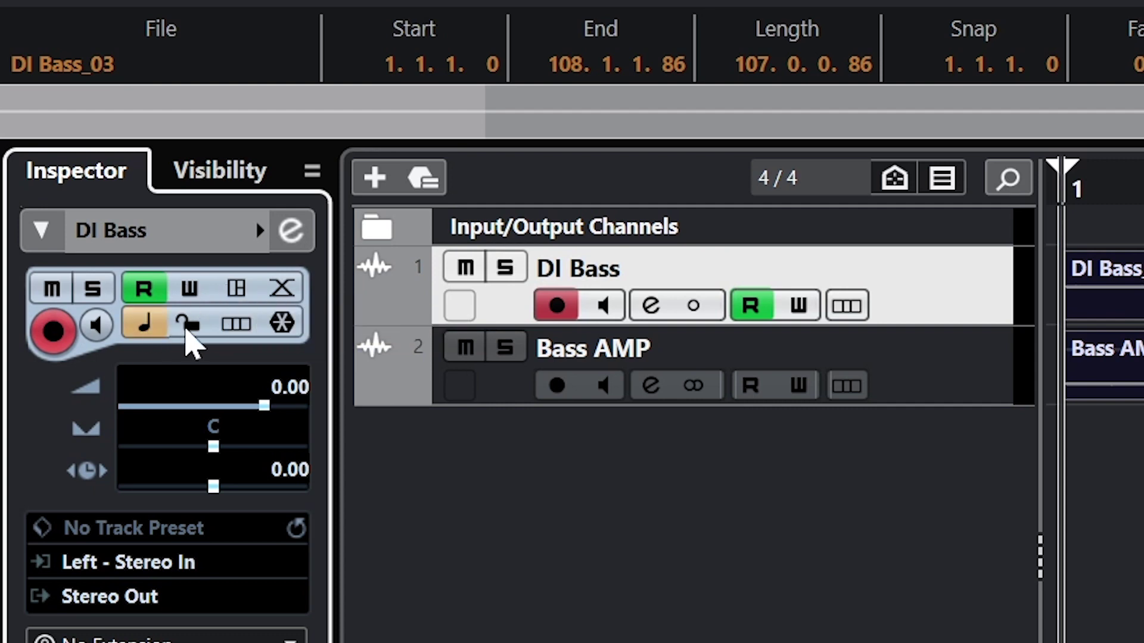
left_click(189, 329)
left_click(190, 329)
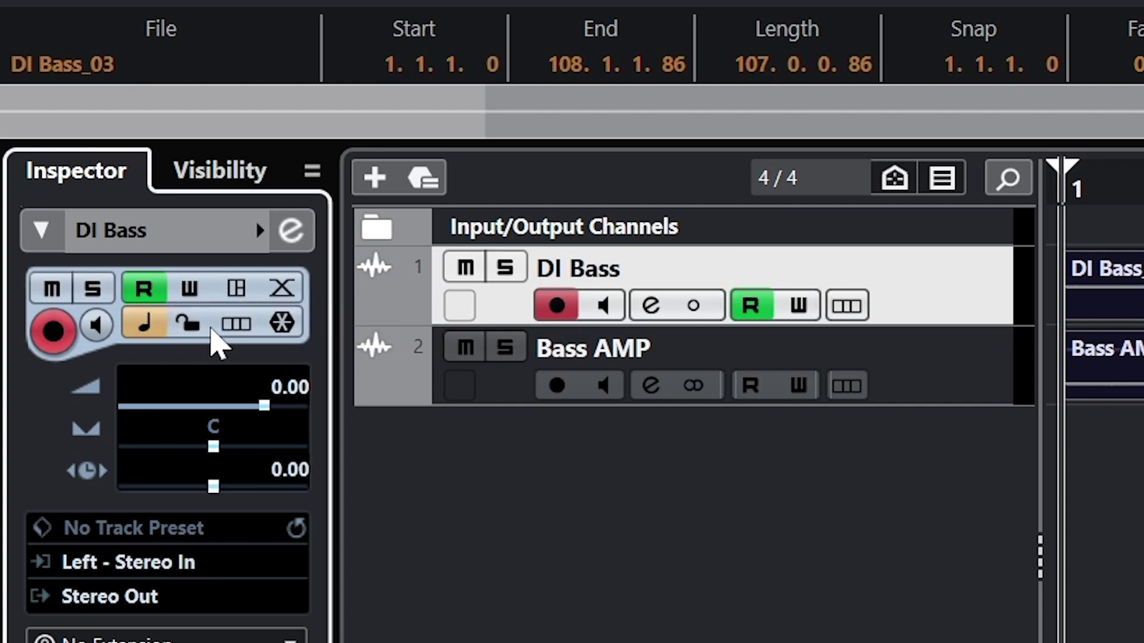
Step: Show and hide the lanes of the DI Bass track, and try its freeze function
left_click(234, 327)
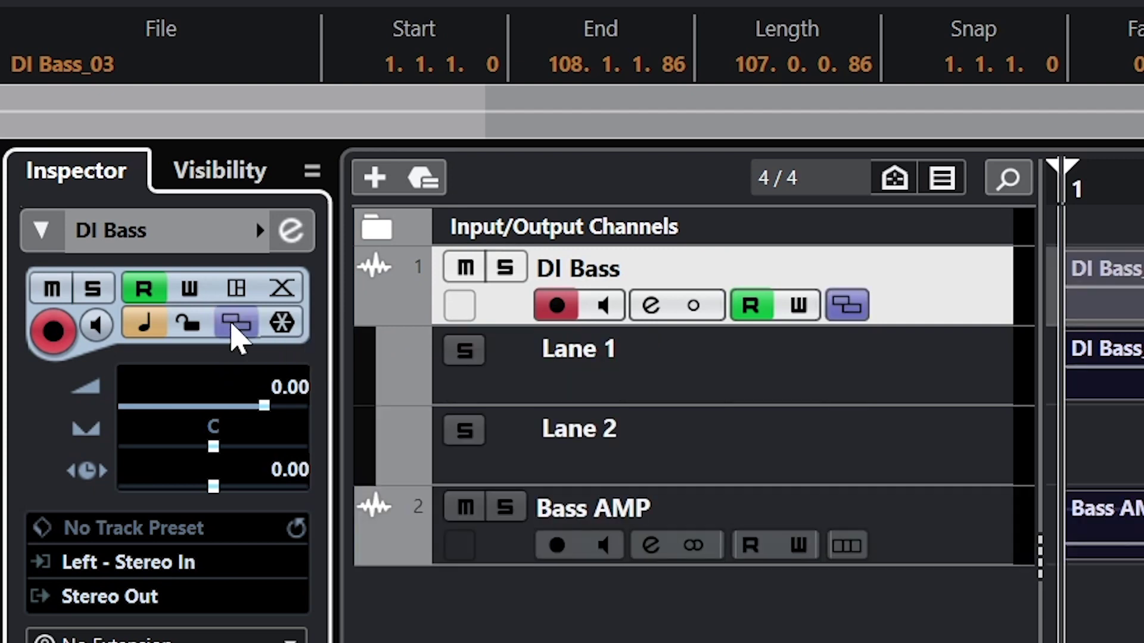
left_click(233, 327)
left_click(282, 324)
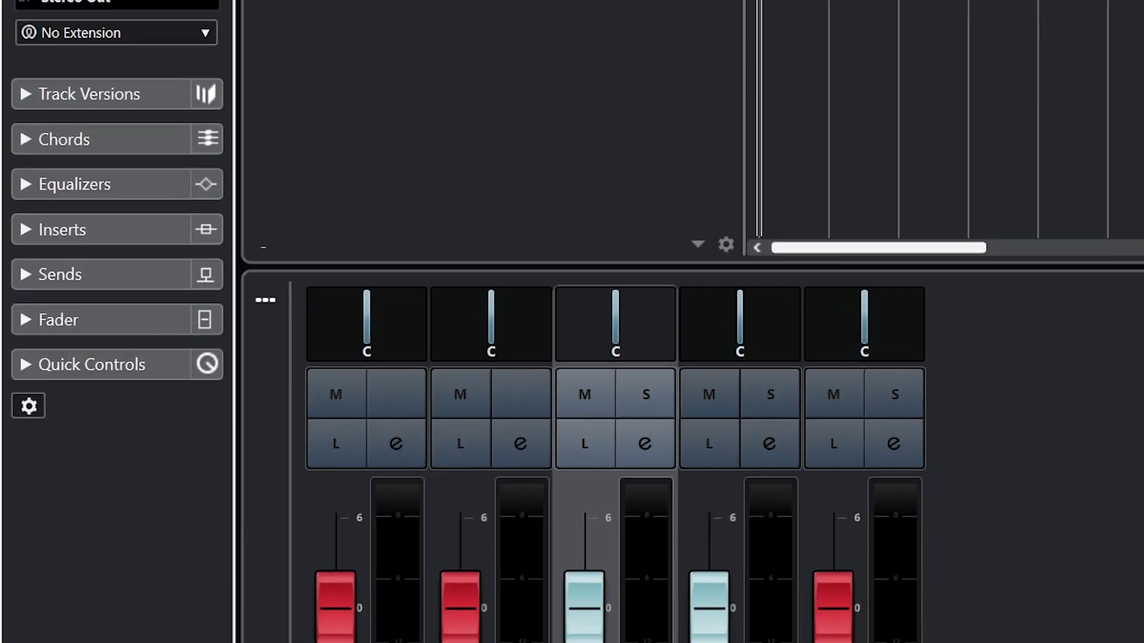
Step: Examine the DI Bass track's Track Versions, Chords, Equalizers, Inserts, Sends and Fader settings in the inspector
left_click(34, 81)
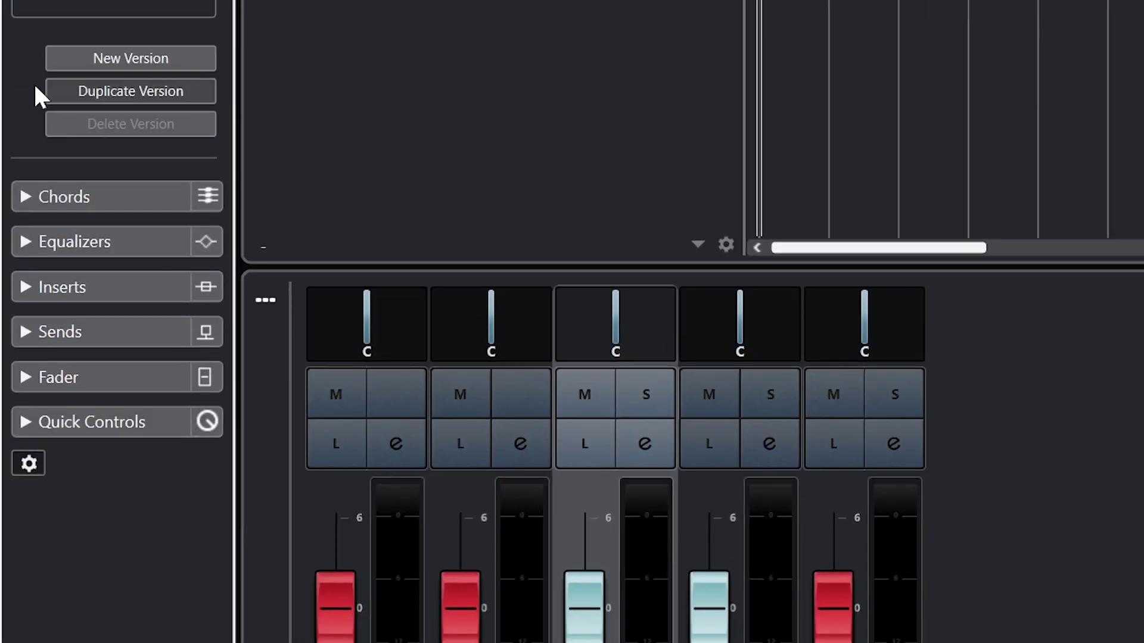
left_click(54, 190)
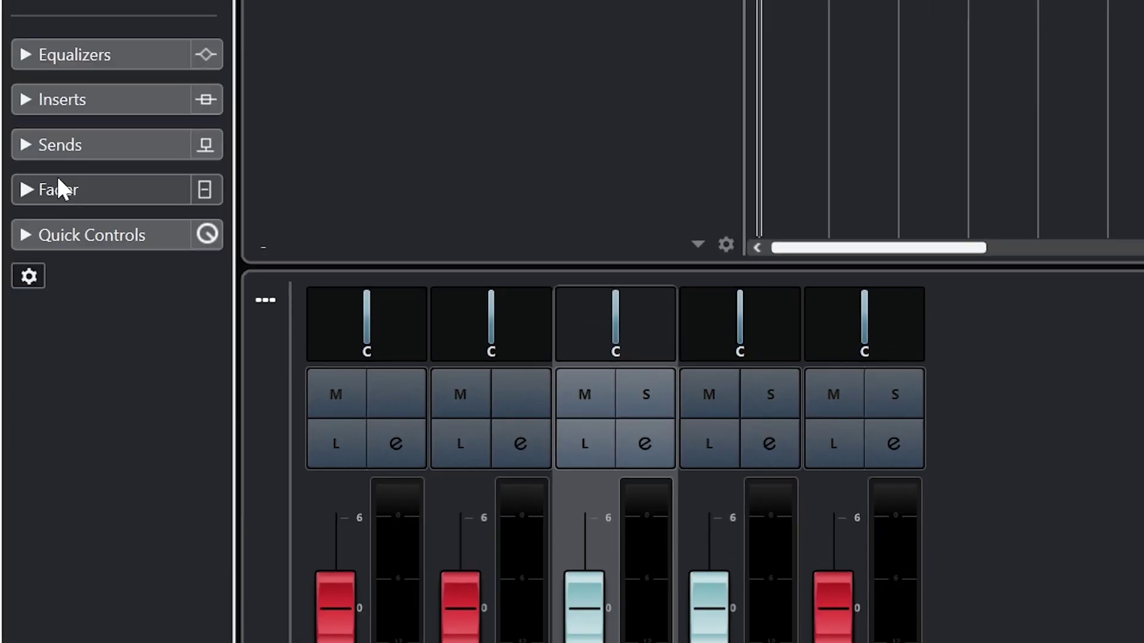
left_click(77, 58)
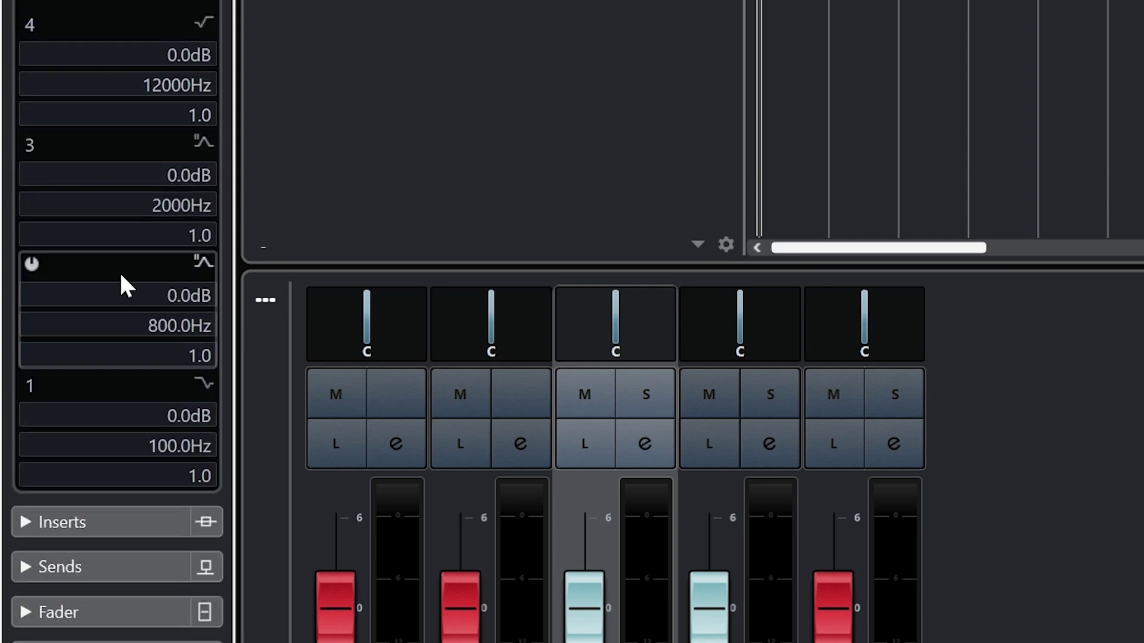
left_click(90, 521)
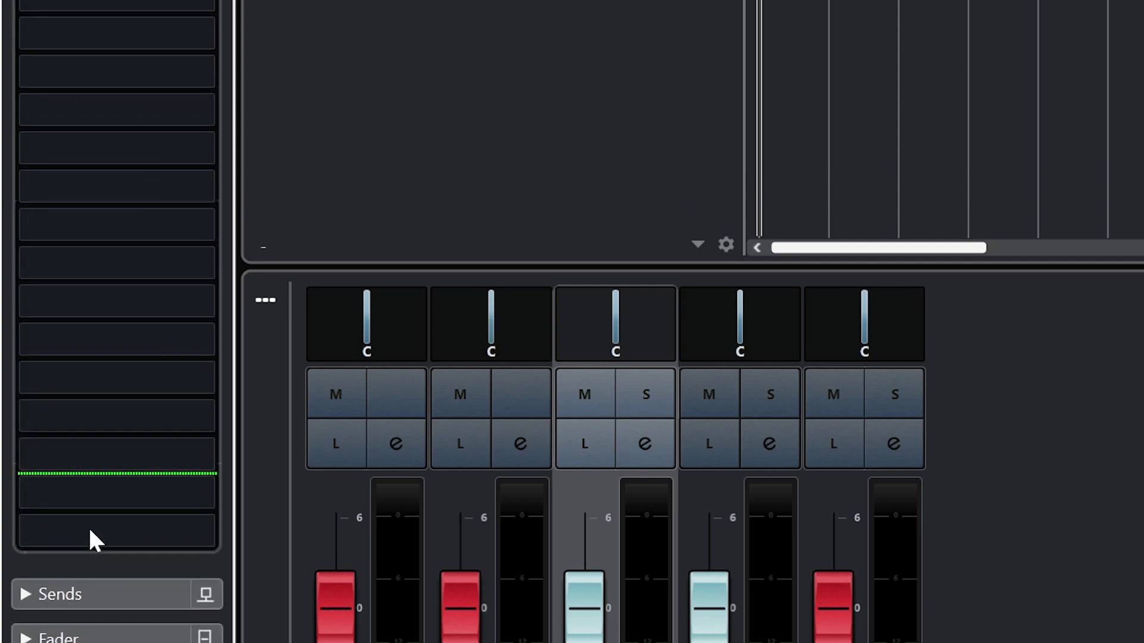
left_click(99, 592)
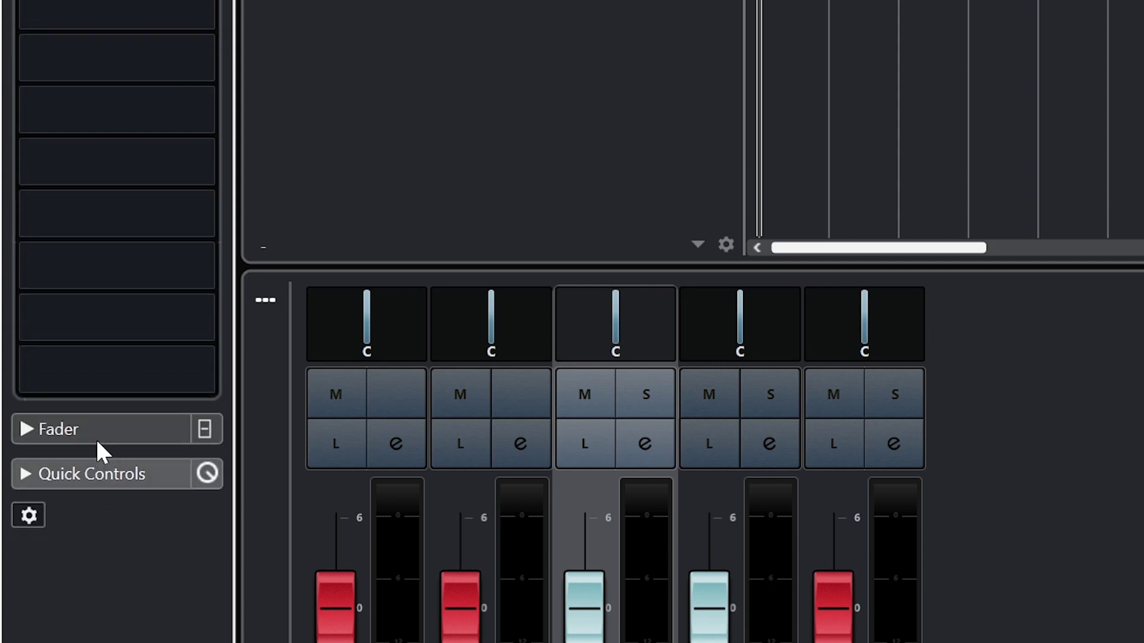
left_click(95, 439)
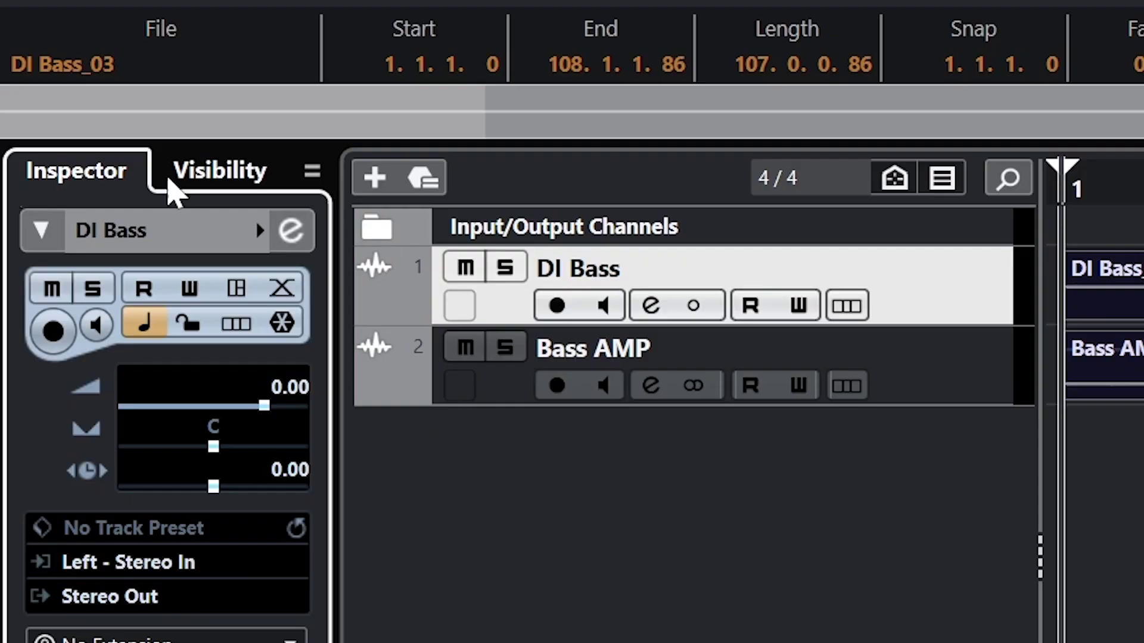
Step: Hide the Input/Output Channels folder and the DI Bass track from the track list, and toggle the visibility of Bass AMP
left_click(168, 177)
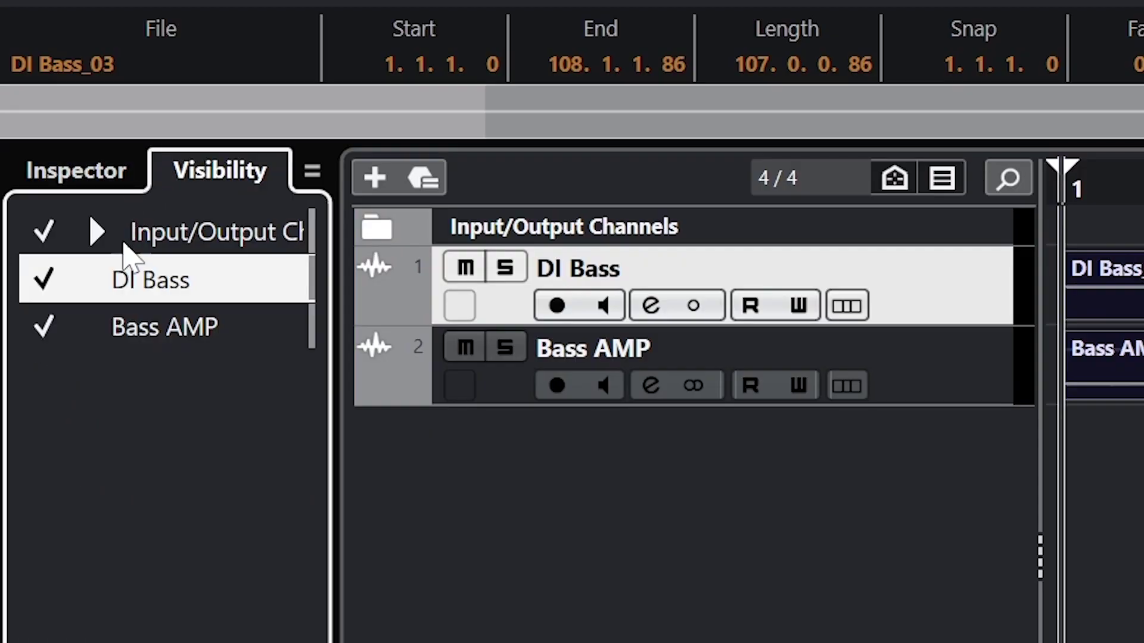
left_click(44, 231)
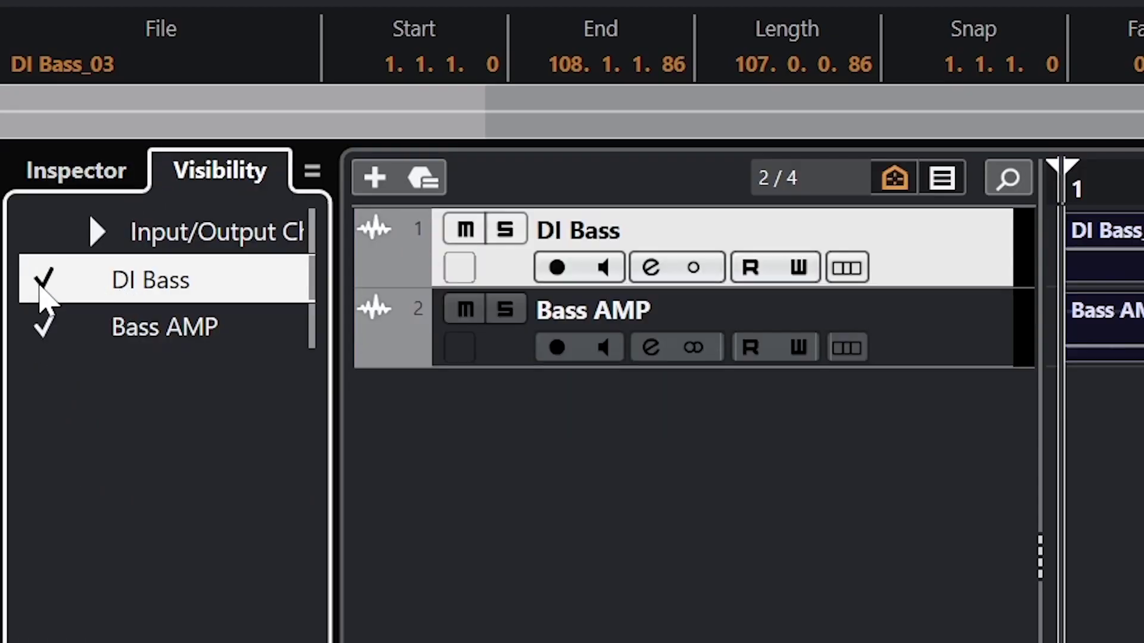
left_click(44, 278)
left_click(43, 329)
left_click(42, 331)
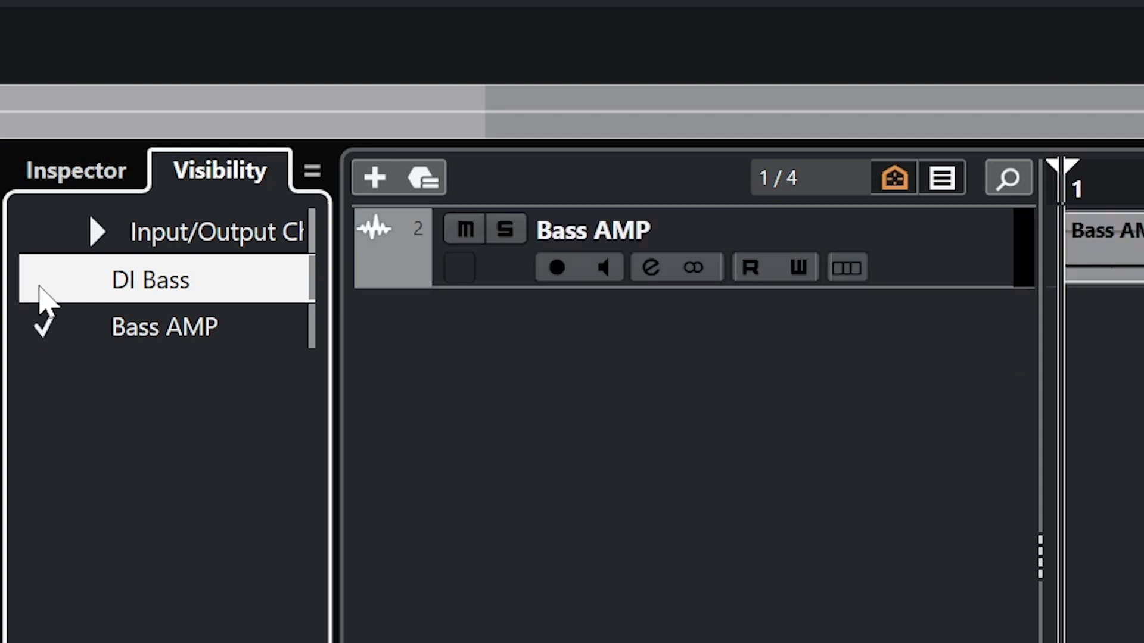
Step: Show the DI Bass track in the track list again and display the MixConsole's channel visibility settings in the left zone
left_click(43, 279)
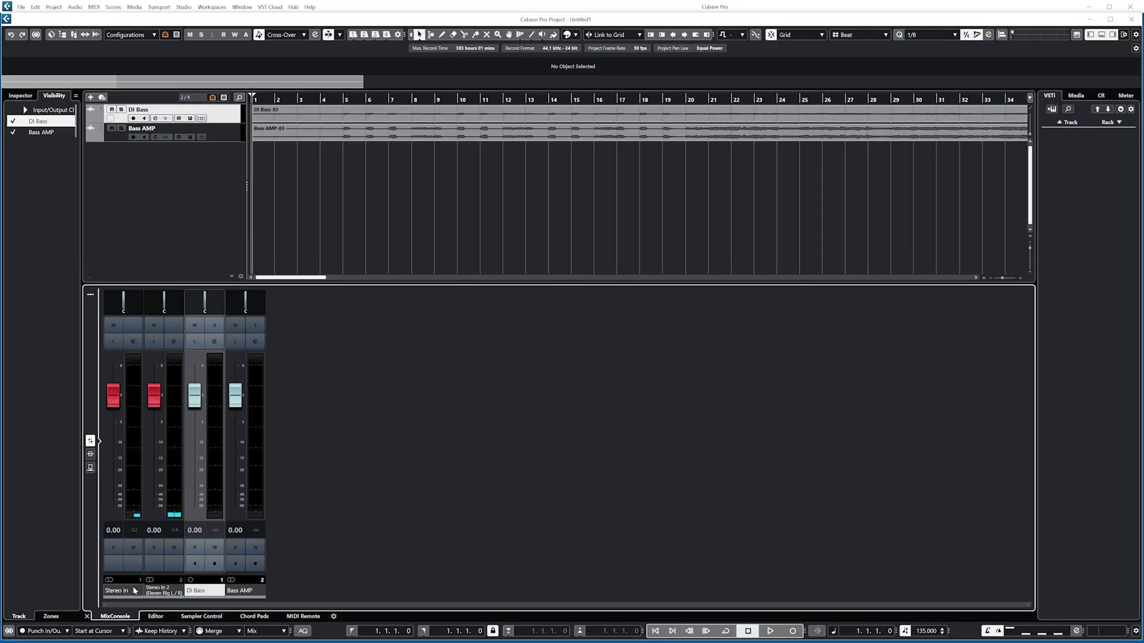
left_click(154, 617)
left_click(126, 618)
left_click(51, 613)
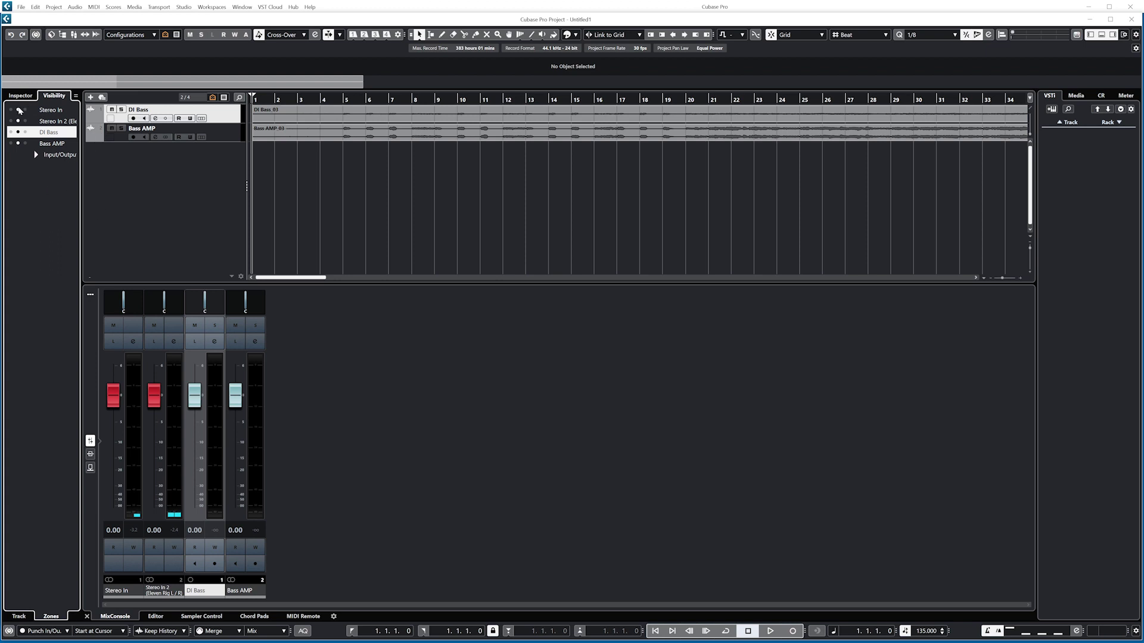
Step: Attach the stereo input channels to the MixConsole's left edge and Stereo Out, inside the Input/Output Channels folder, to its right edge
left_click(11, 121)
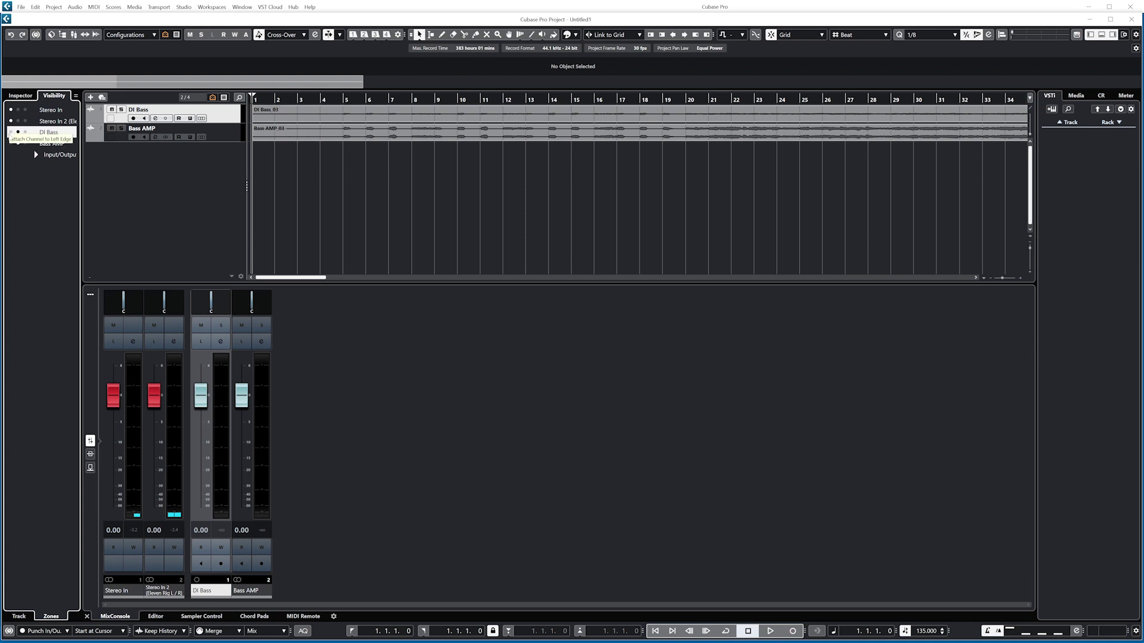
left_click(34, 155)
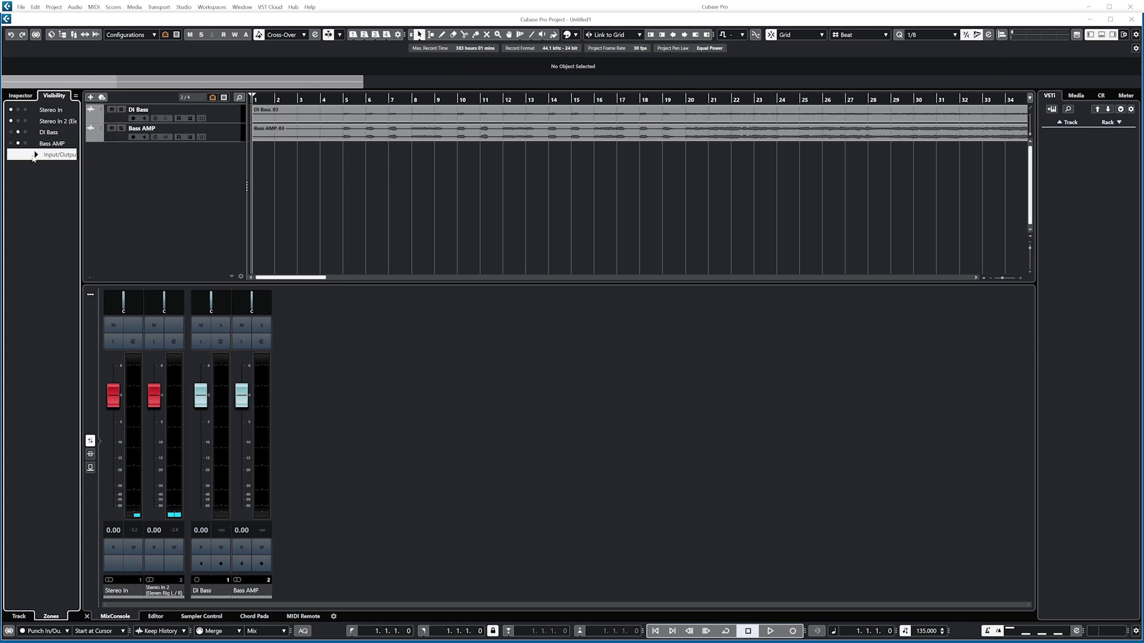
left_click(25, 167)
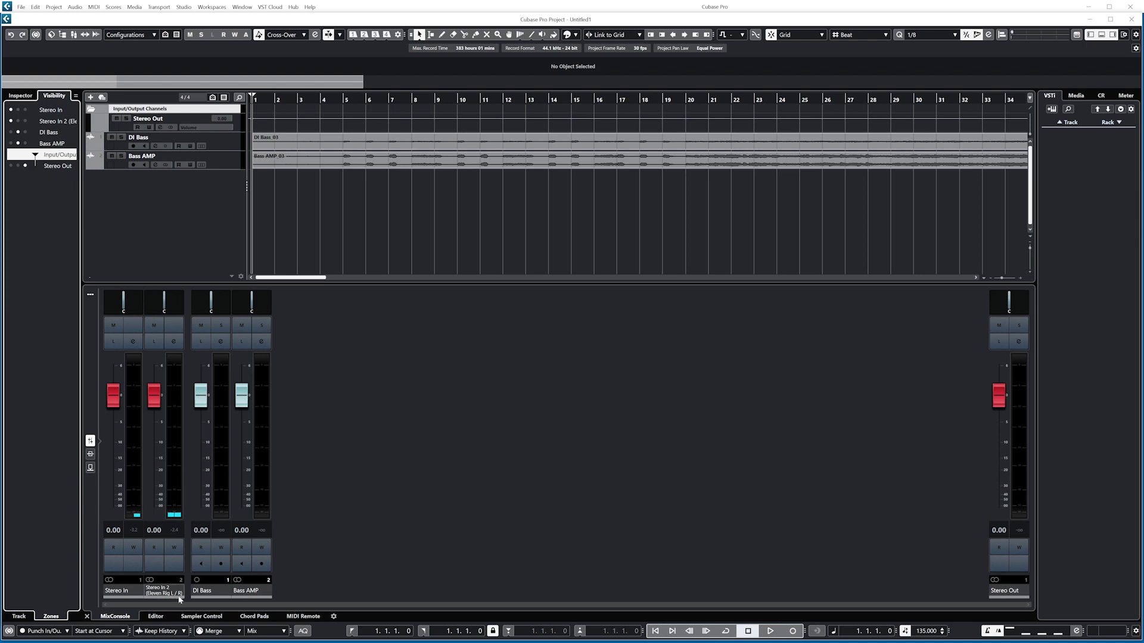
Step: Switch the lower zone to the editor, select the Bass AMP event, and examine its Definition settings in the editor inspector
left_click(164, 616)
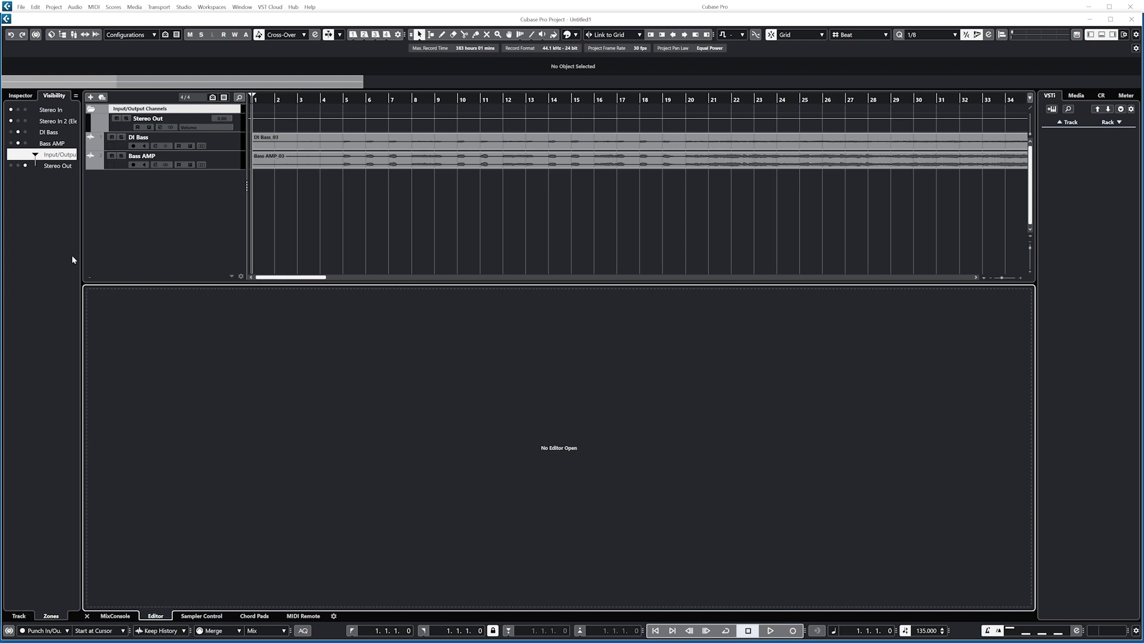
left_click(20, 96)
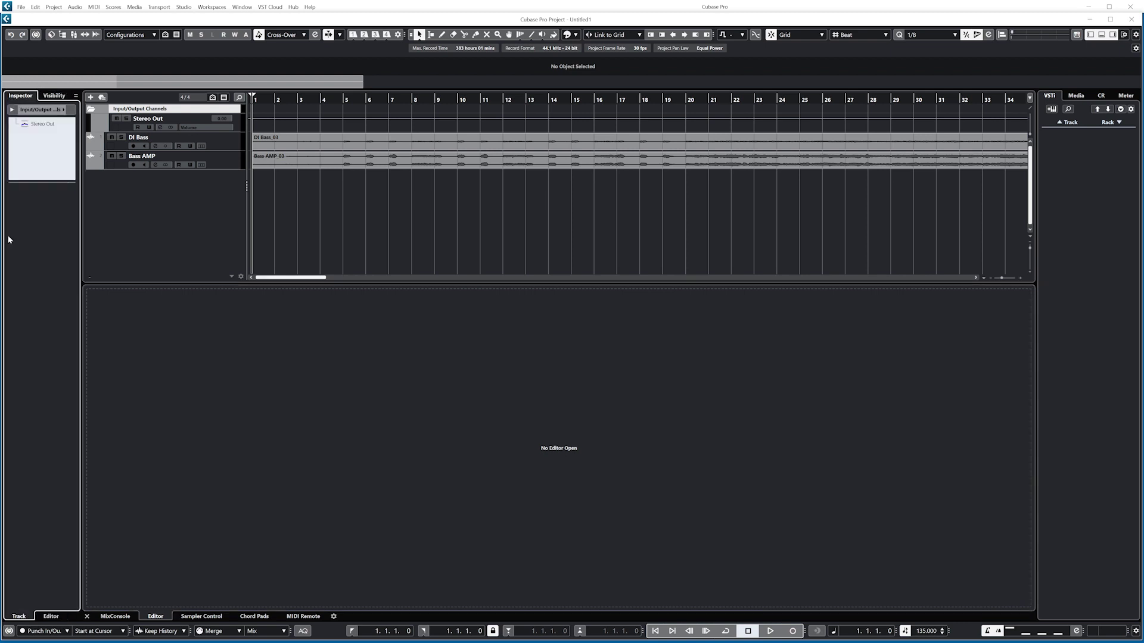
left_click(47, 618)
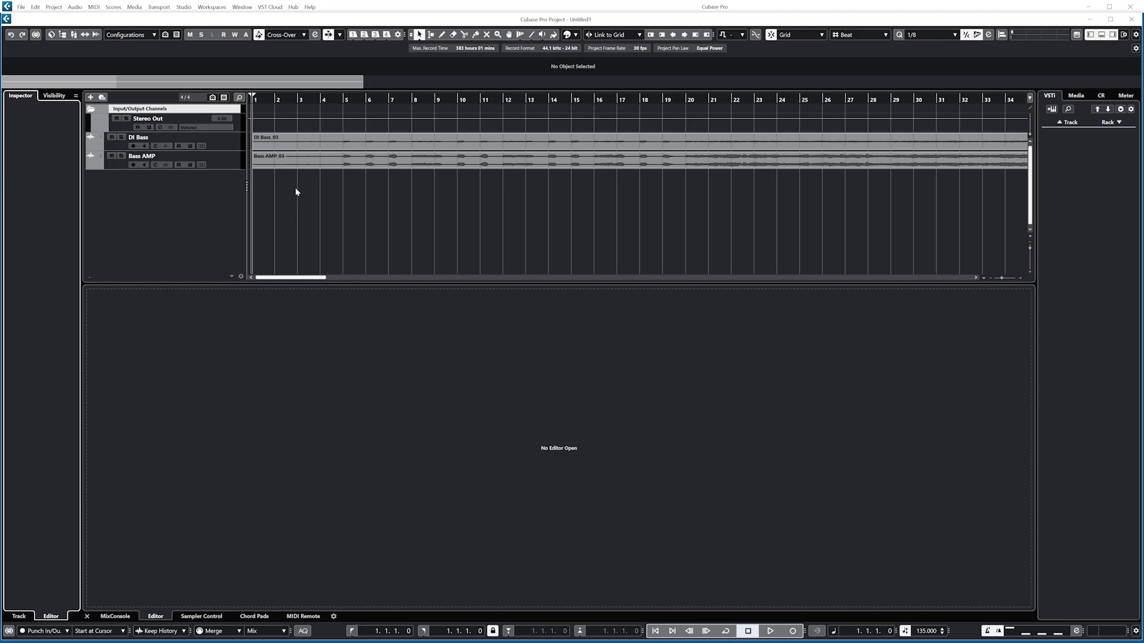
left_click(296, 162)
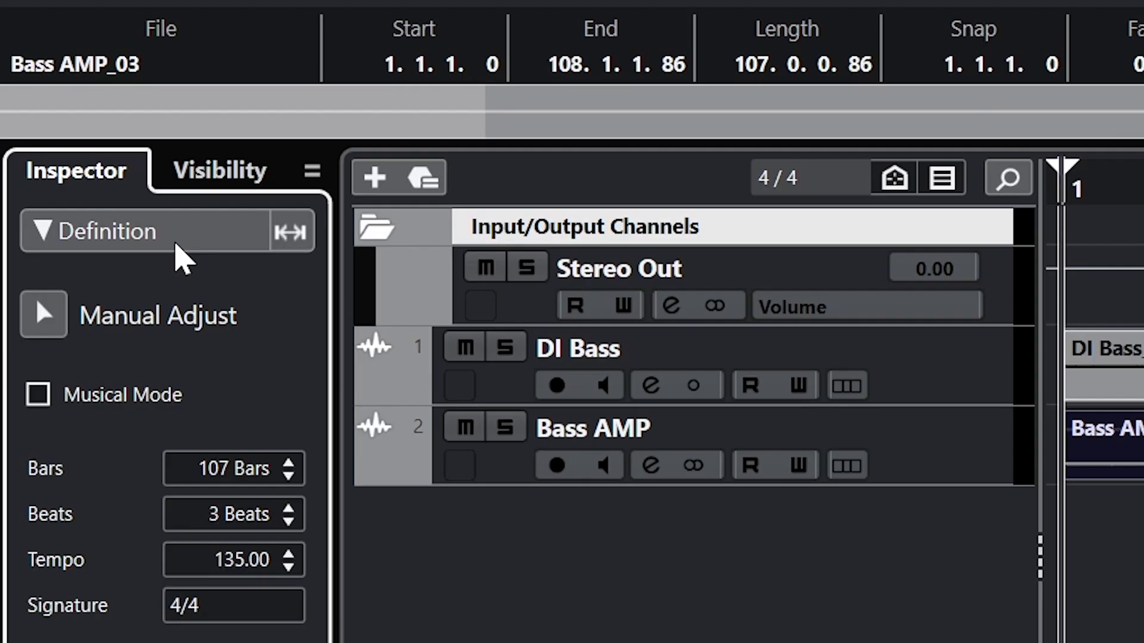
left_click(176, 243)
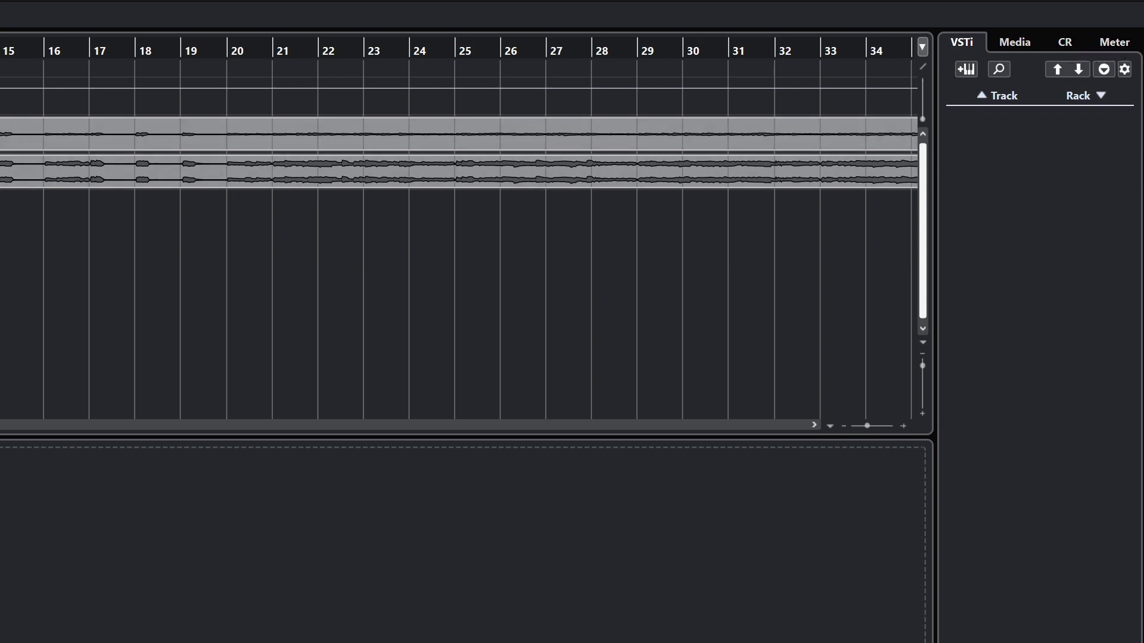
Step: Add an instrument track named Drums using Groove Agent SE, and close the instrument window
right_click(132, 180)
left_click(159, 195)
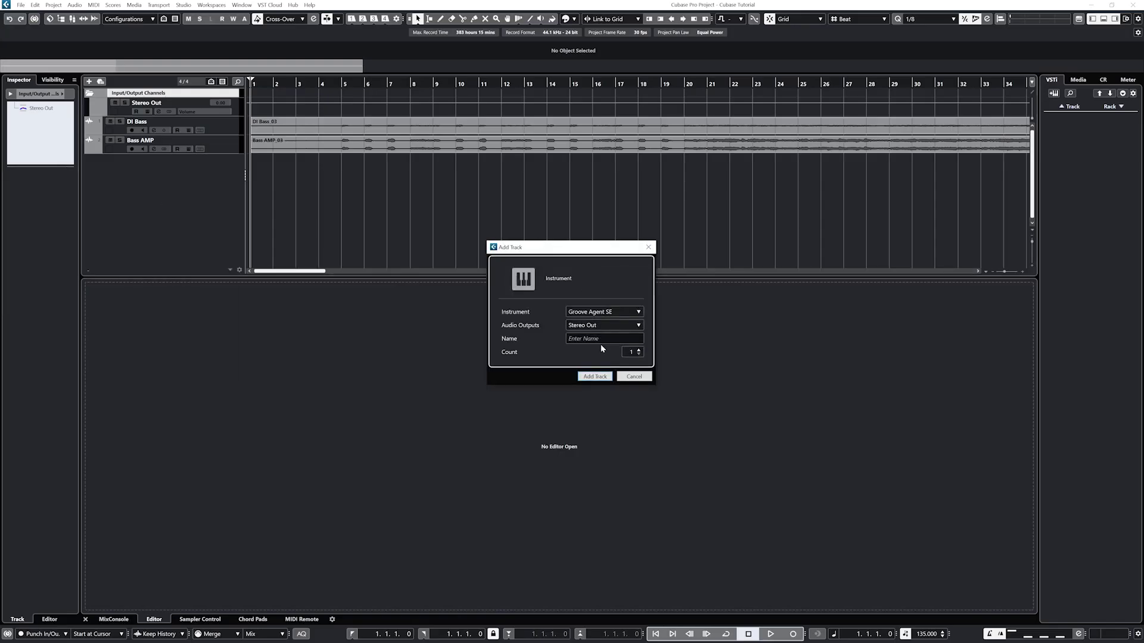
left_click(602, 340)
type("D")
key("Return")
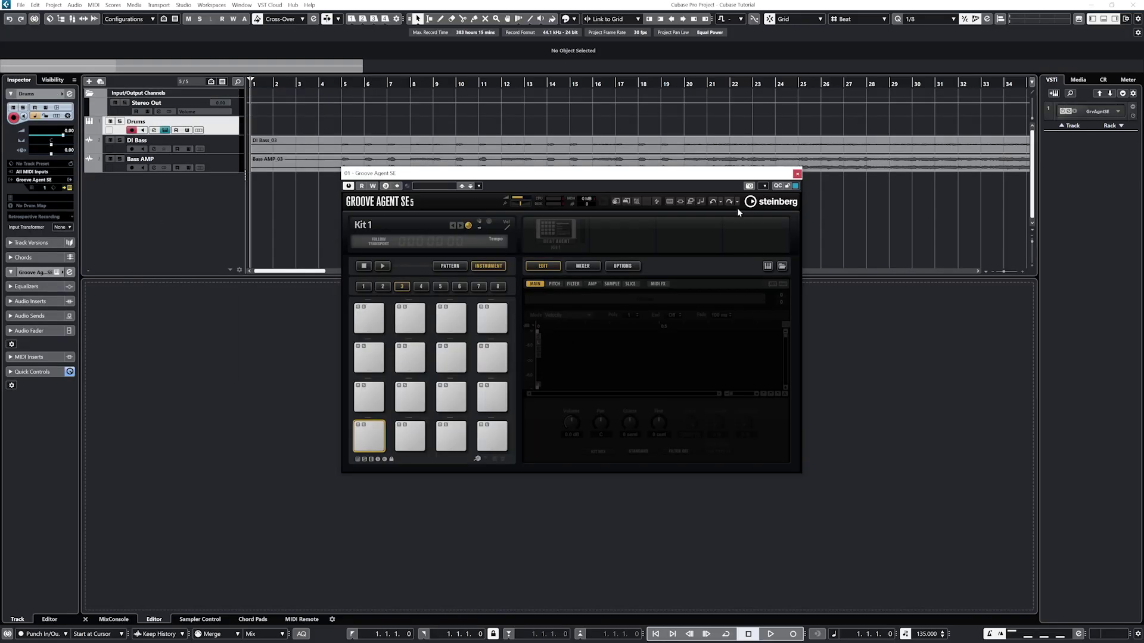
left_click(802, 178)
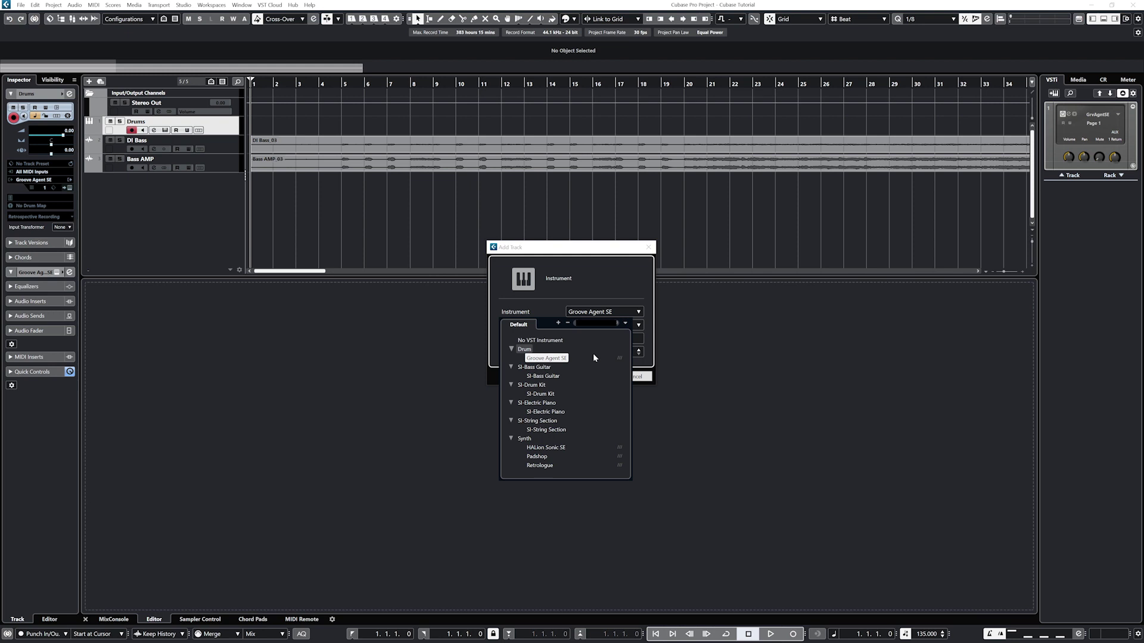
Step: Add an instrument track named Synth using HALion Sonic SE, and close the instrument window
left_click(545, 448)
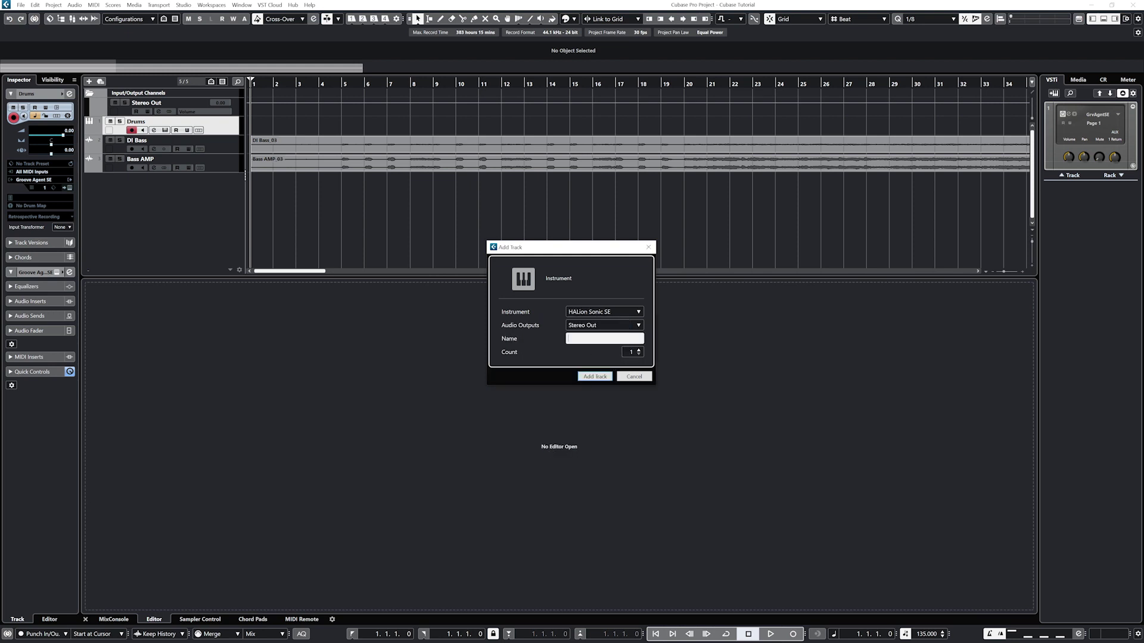
left_click(601, 376)
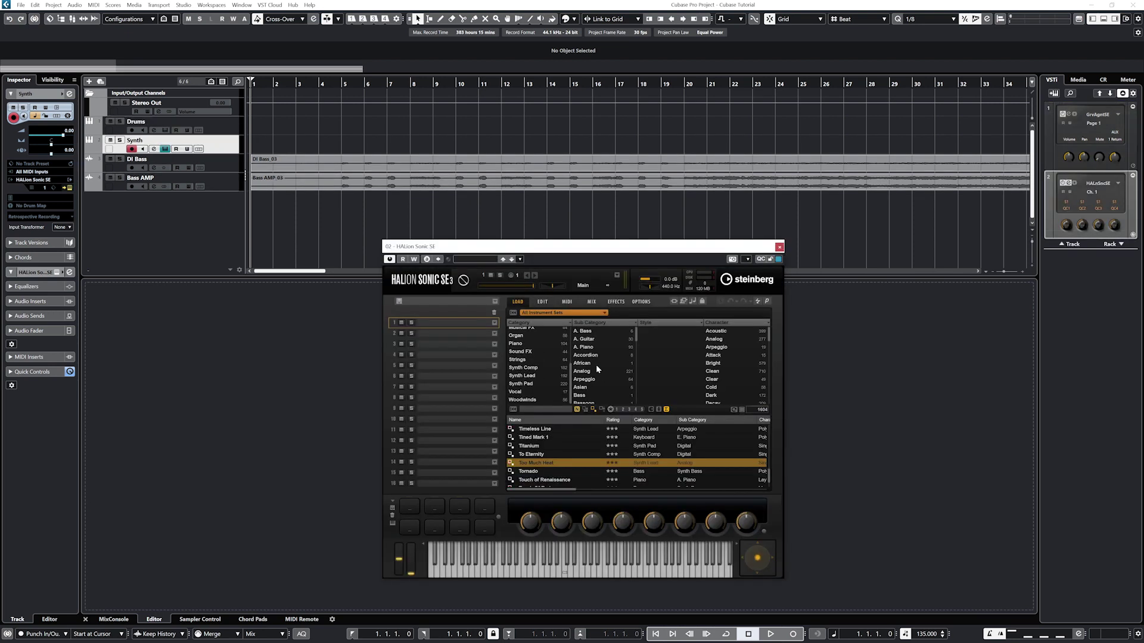
left_click(780, 247)
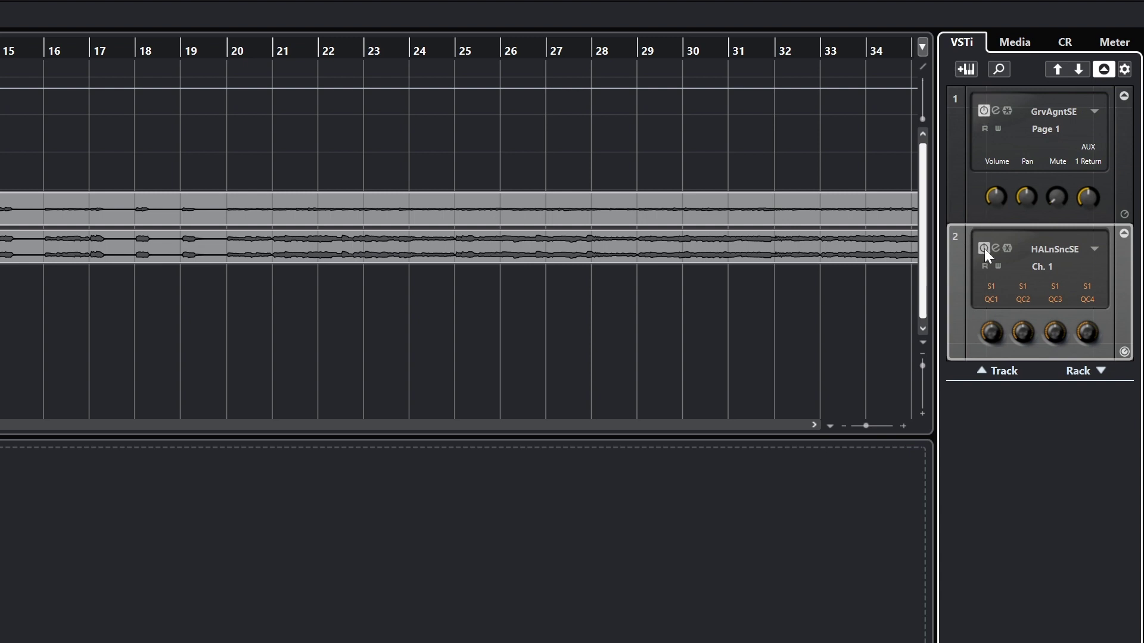
Step: View the Groove Agent SE interface and its freeze options from the instrument rack, closing both without changes
left_click(999, 110)
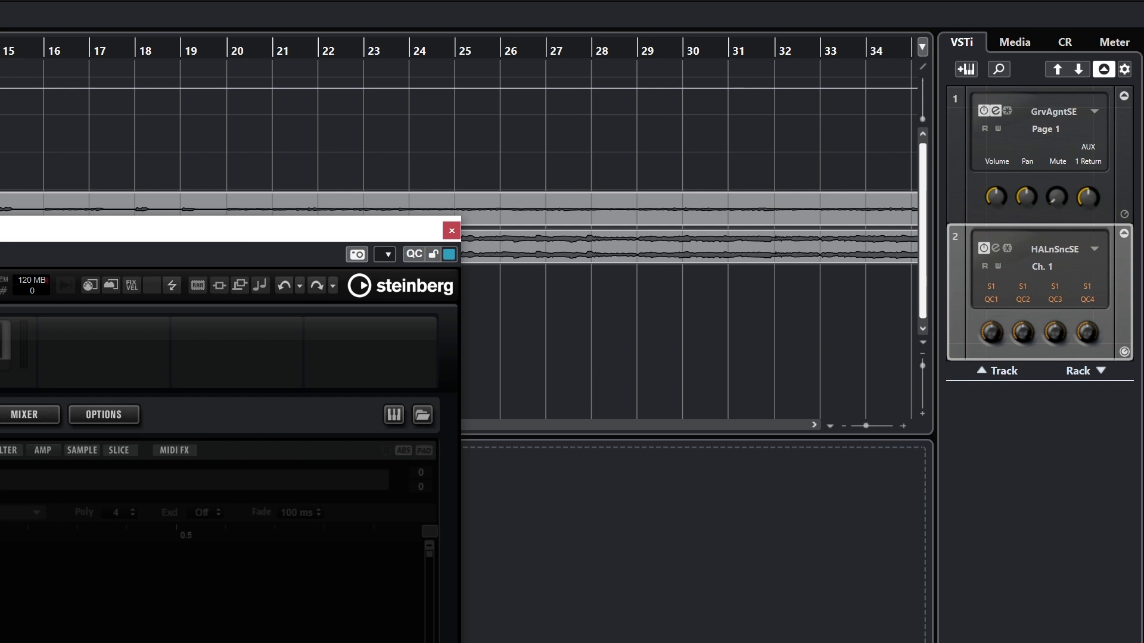
left_click(454, 227)
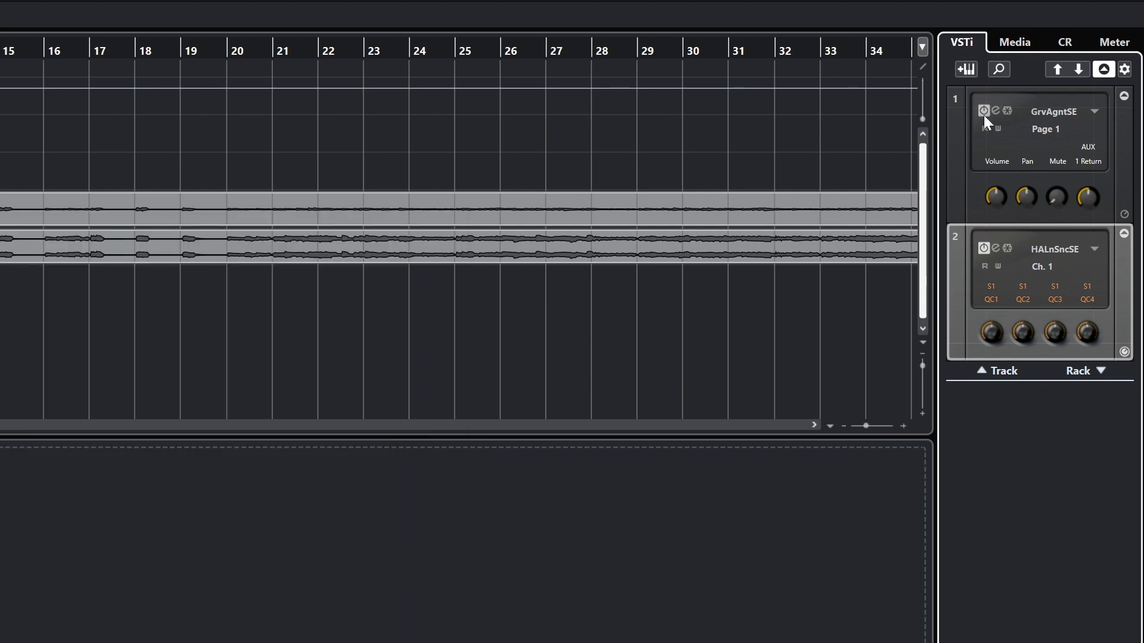
left_click(1006, 111)
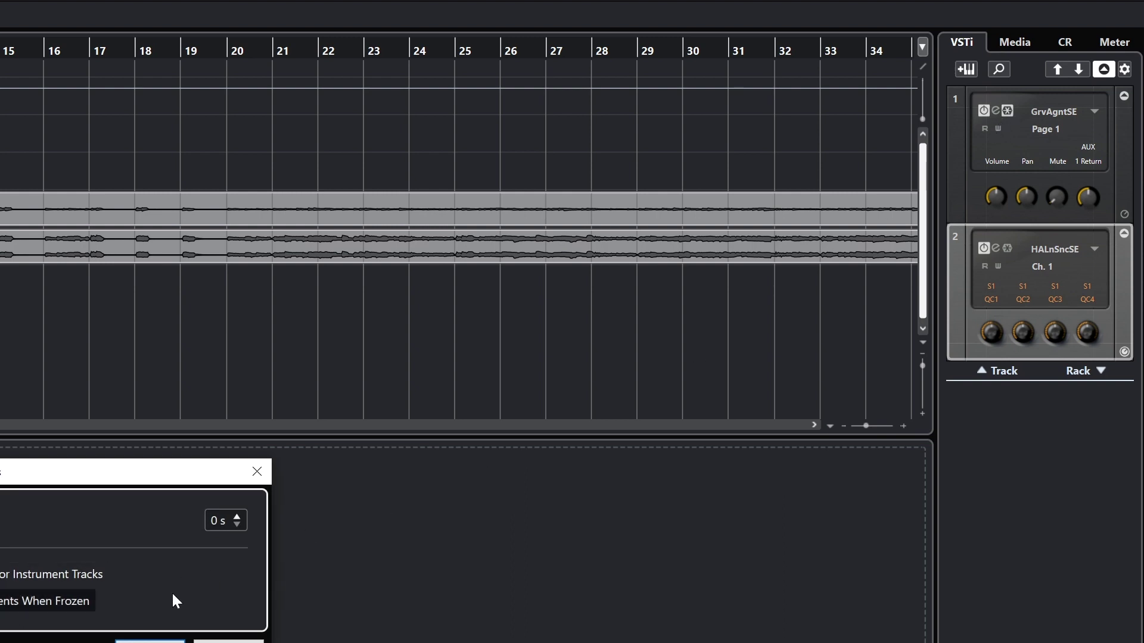
left_click(229, 641)
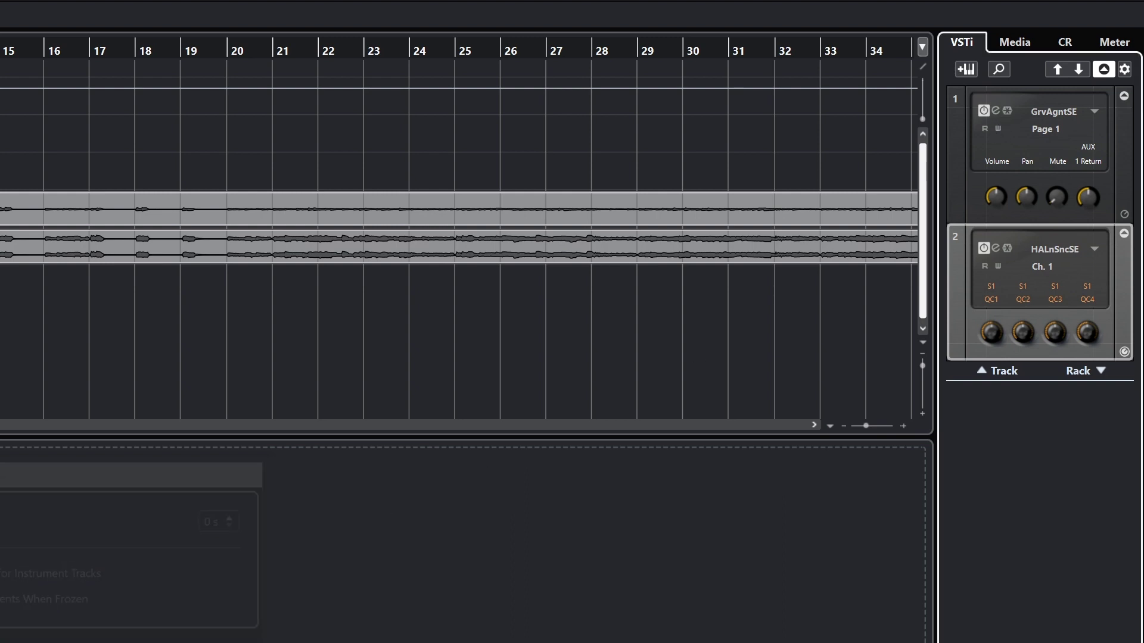
Step: Toggle the quick controls of Groove Agent SE and HALion Sonic SE in the instrument rack, leaving both collapsed
left_click(1124, 95)
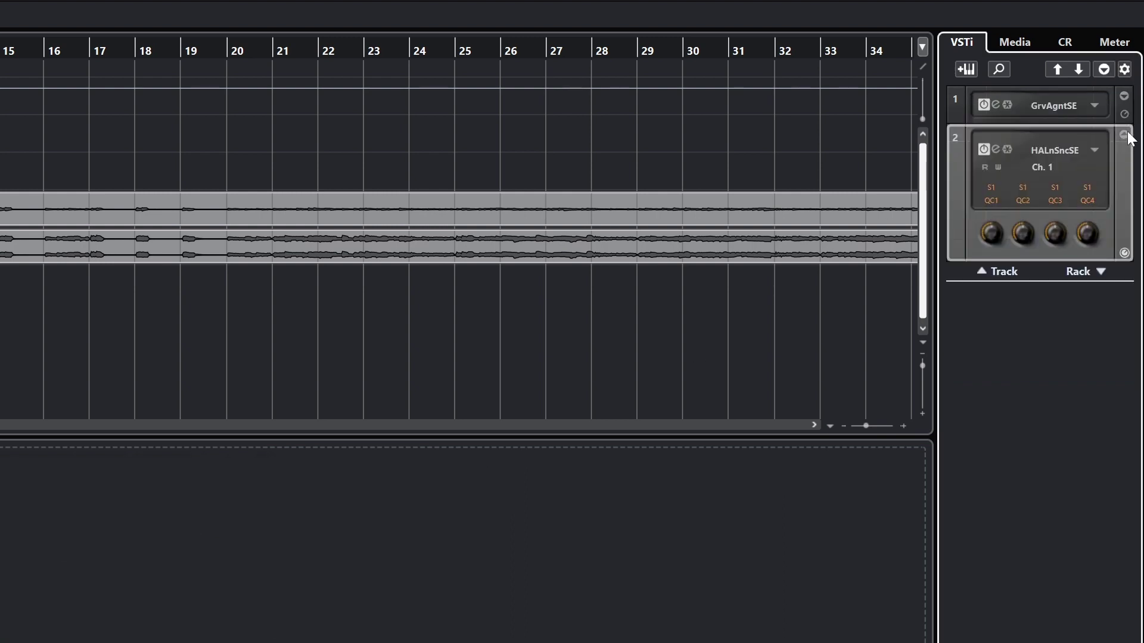
left_click(1124, 133)
left_click(1124, 96)
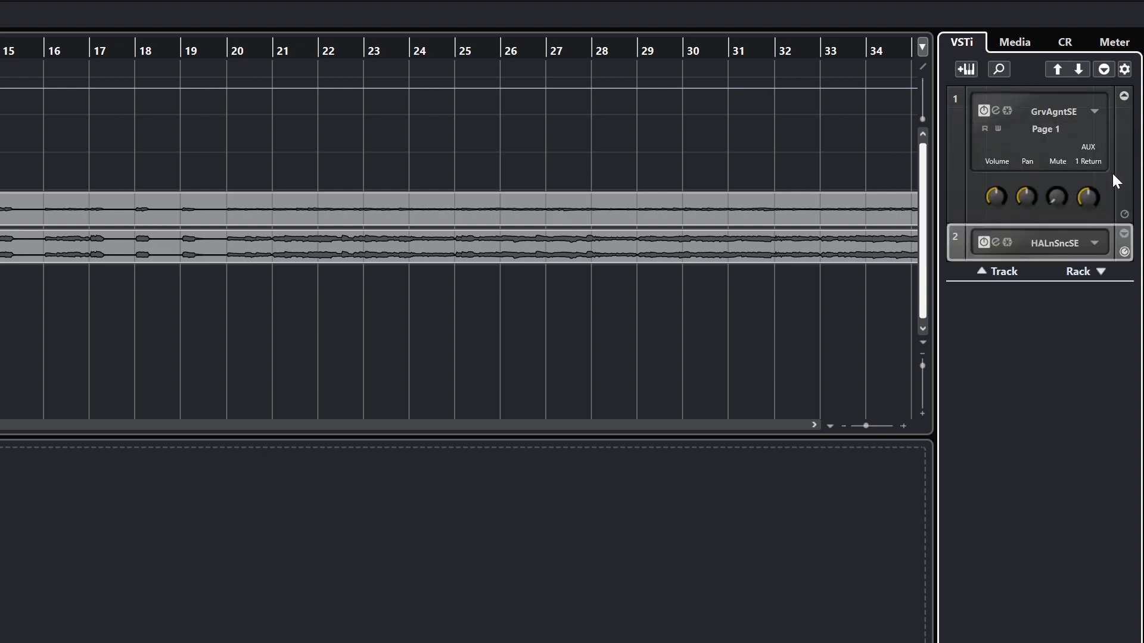
left_click(1124, 234)
left_click(1124, 233)
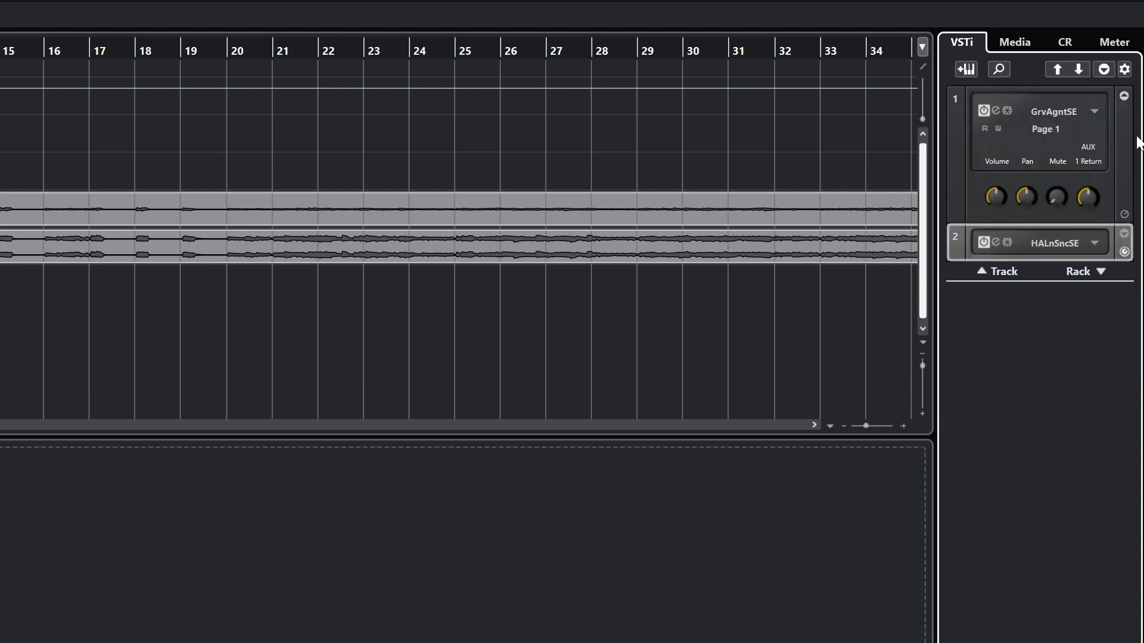
left_click(1124, 96)
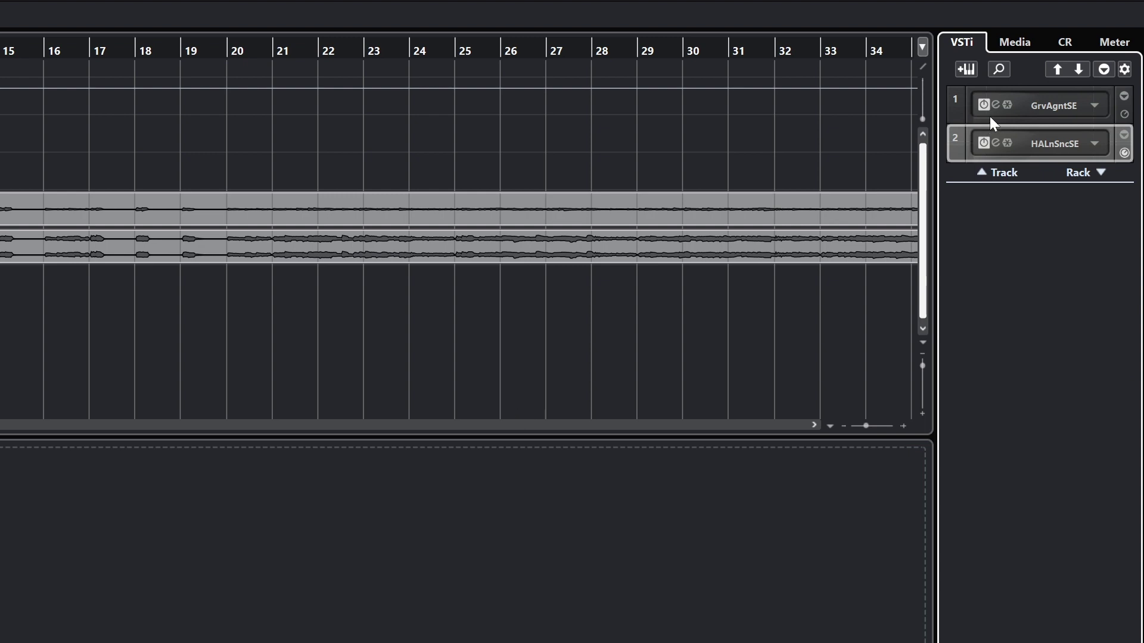
Step: Browse the VST Instruments, VST Effects and Presets media categories, and view the Control Room and Meter sections
left_click(1014, 43)
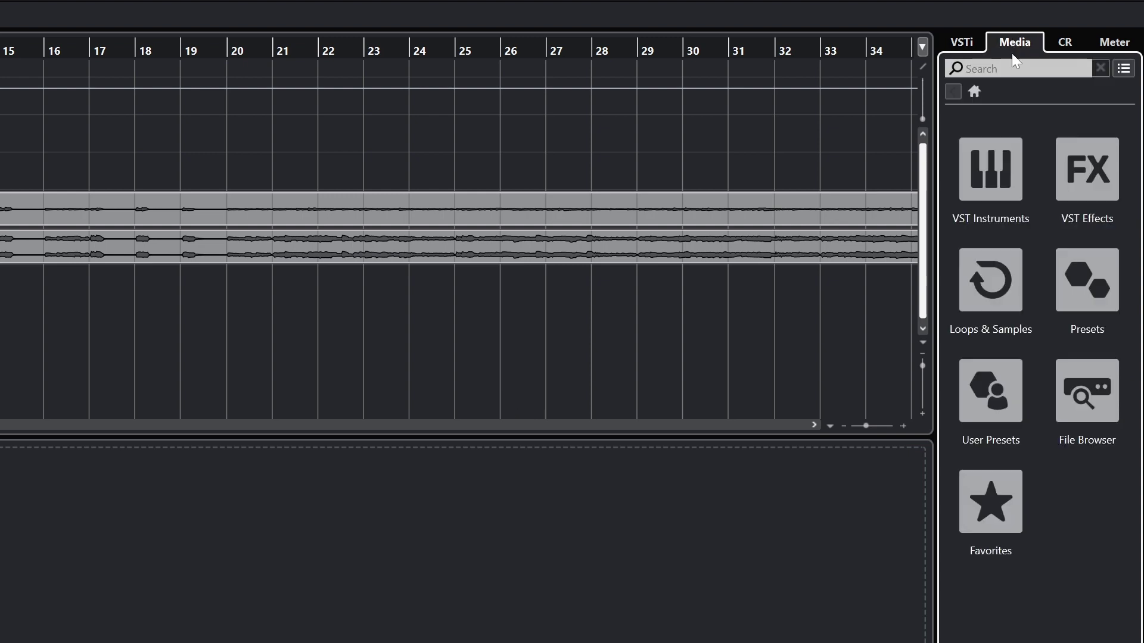
left_click(1010, 186)
left_click(953, 91)
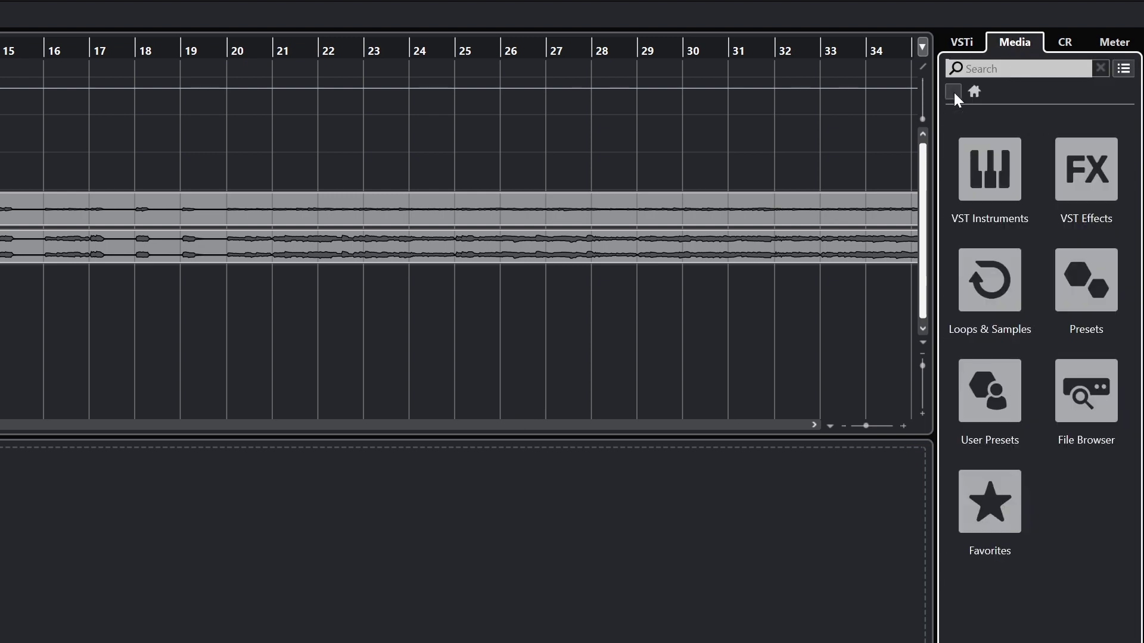
left_click(1073, 170)
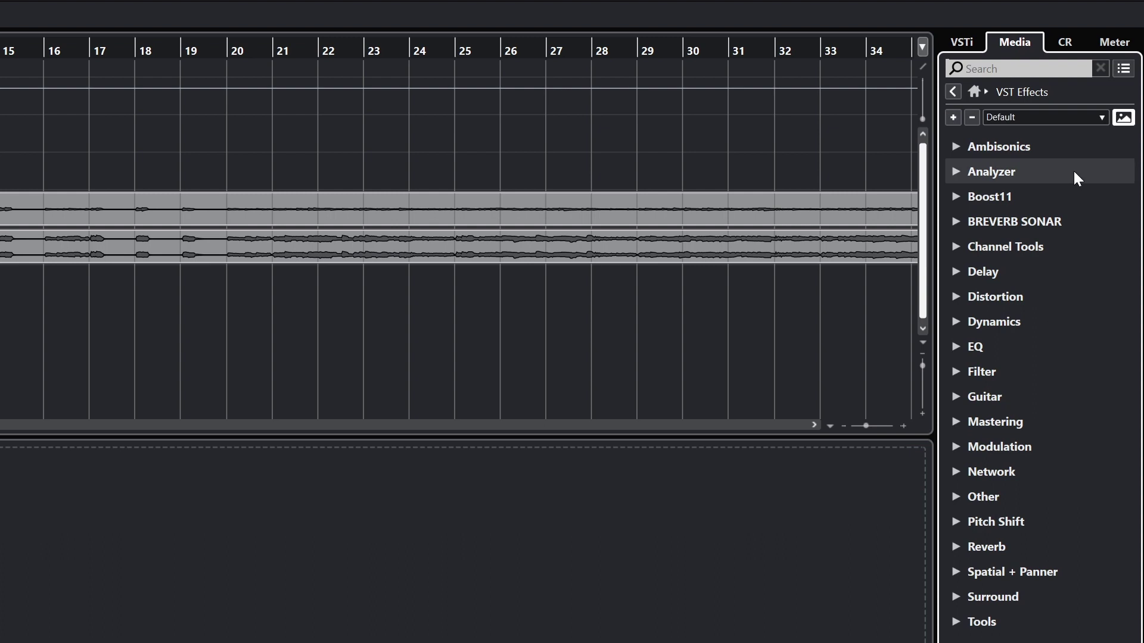
left_click(953, 92)
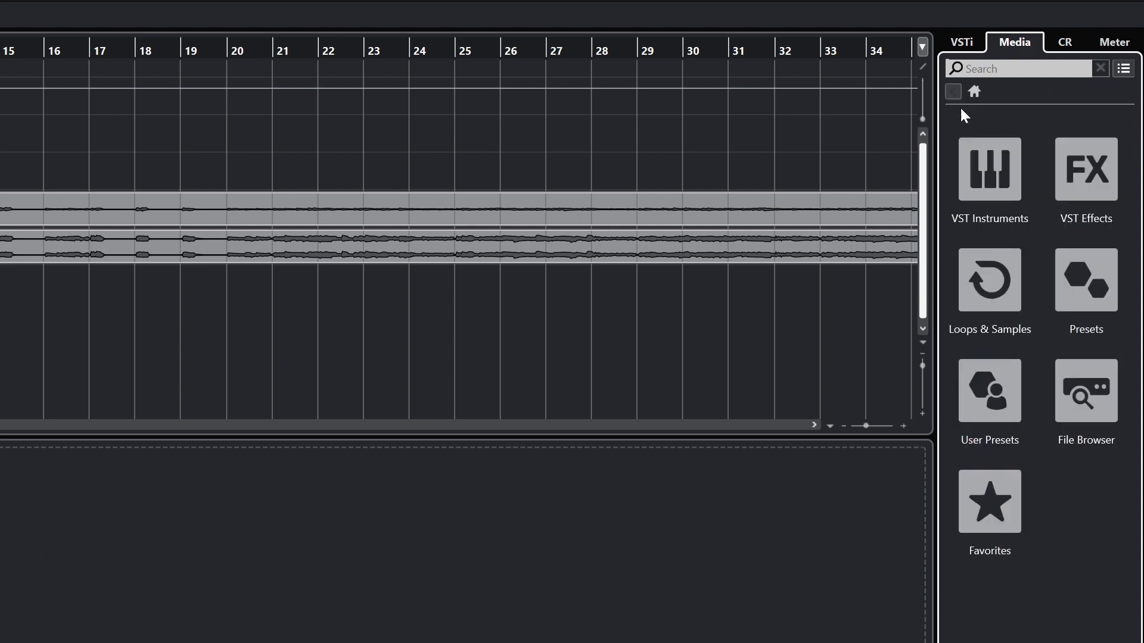
left_click(1079, 291)
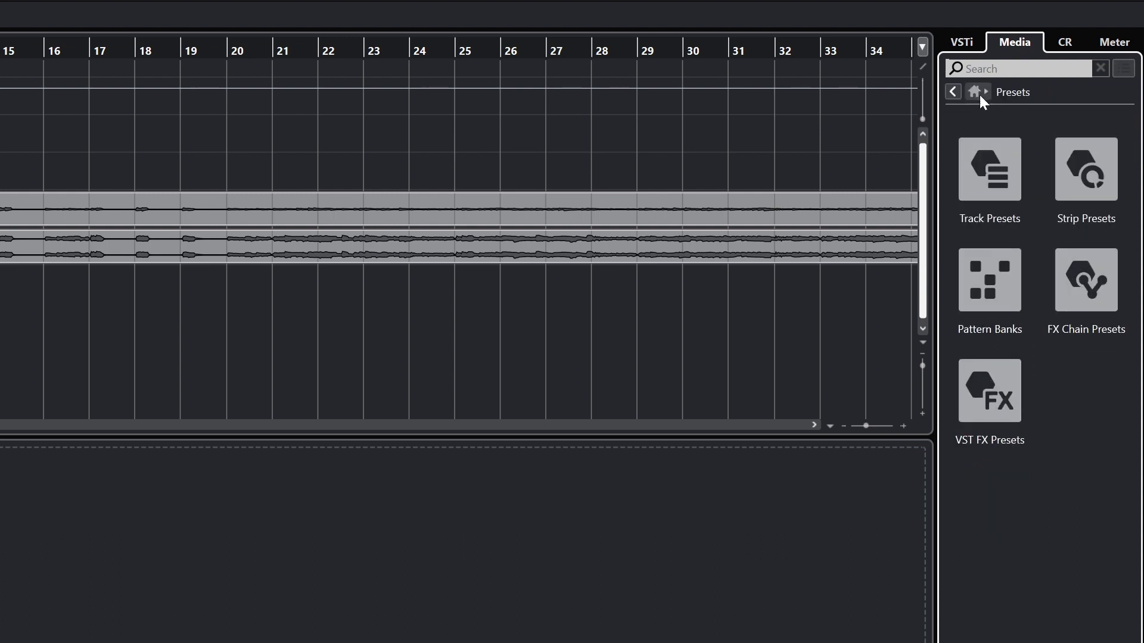
left_click(953, 92)
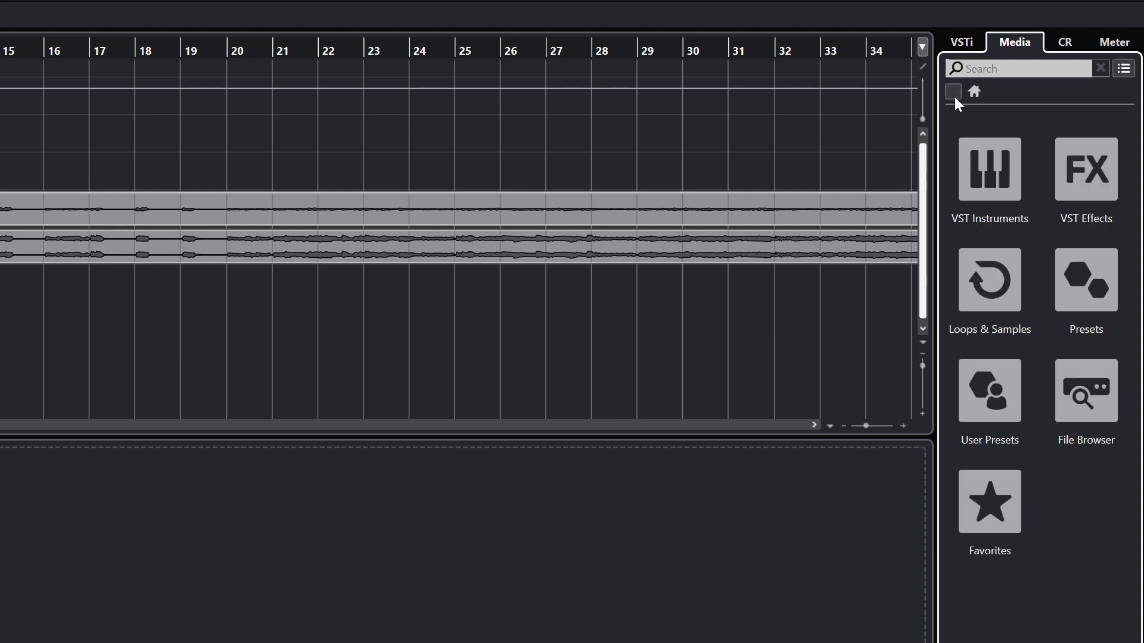
left_click(1056, 45)
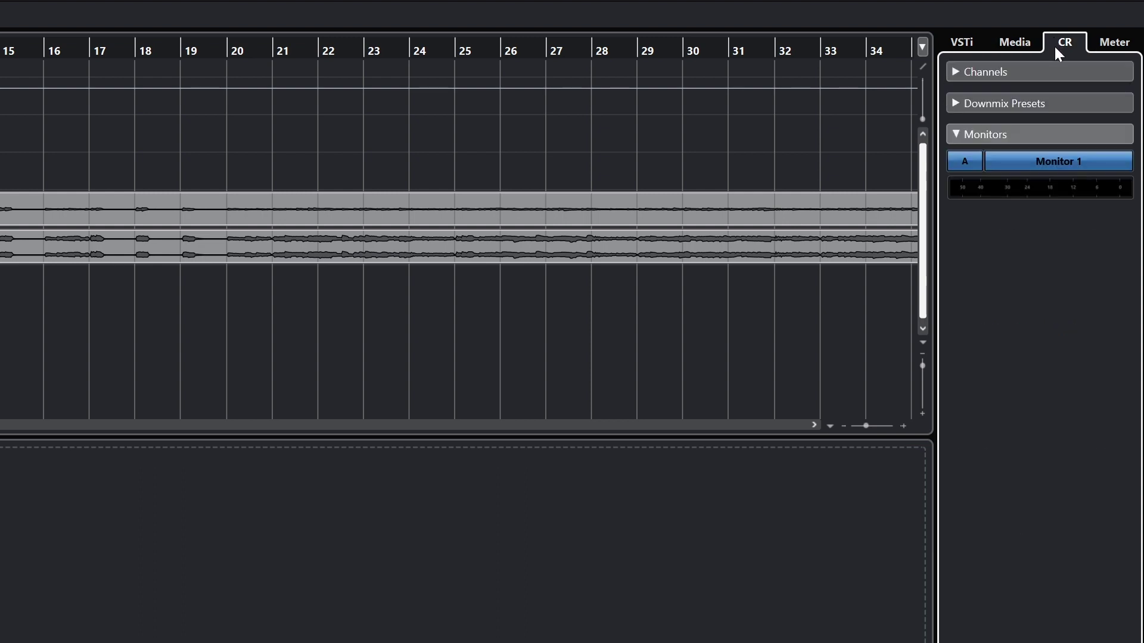
left_click(1113, 46)
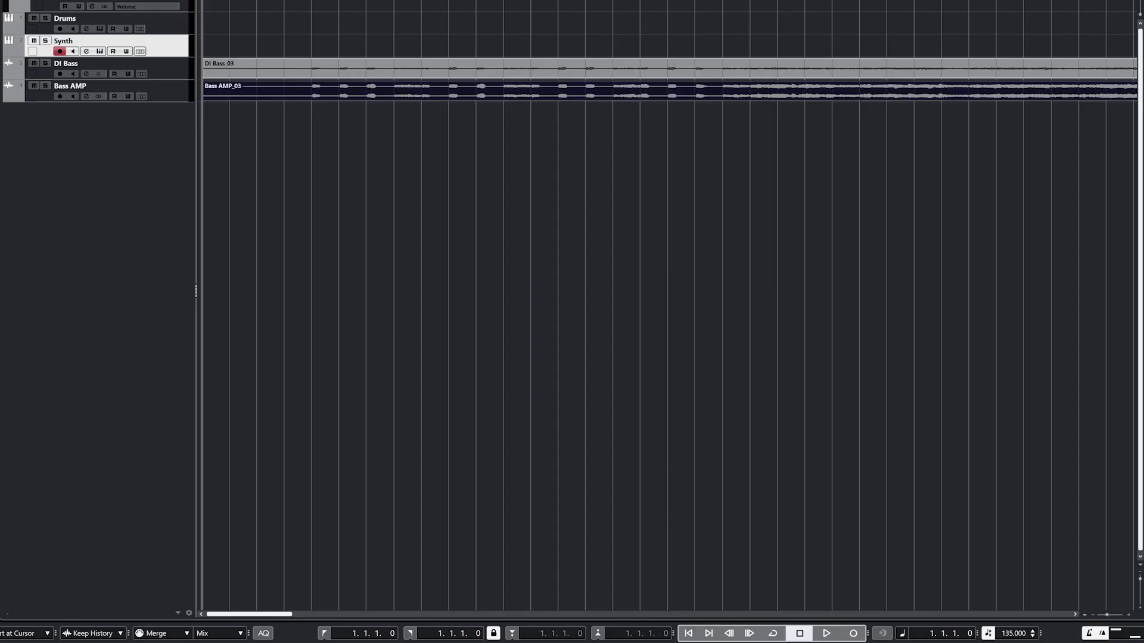
Step: Open the lower zone, view its MixConsole, Editor, Sampler Control, Chord Pads and MIDI Remote pages, and close the zone
key("ctrl+alt+e")
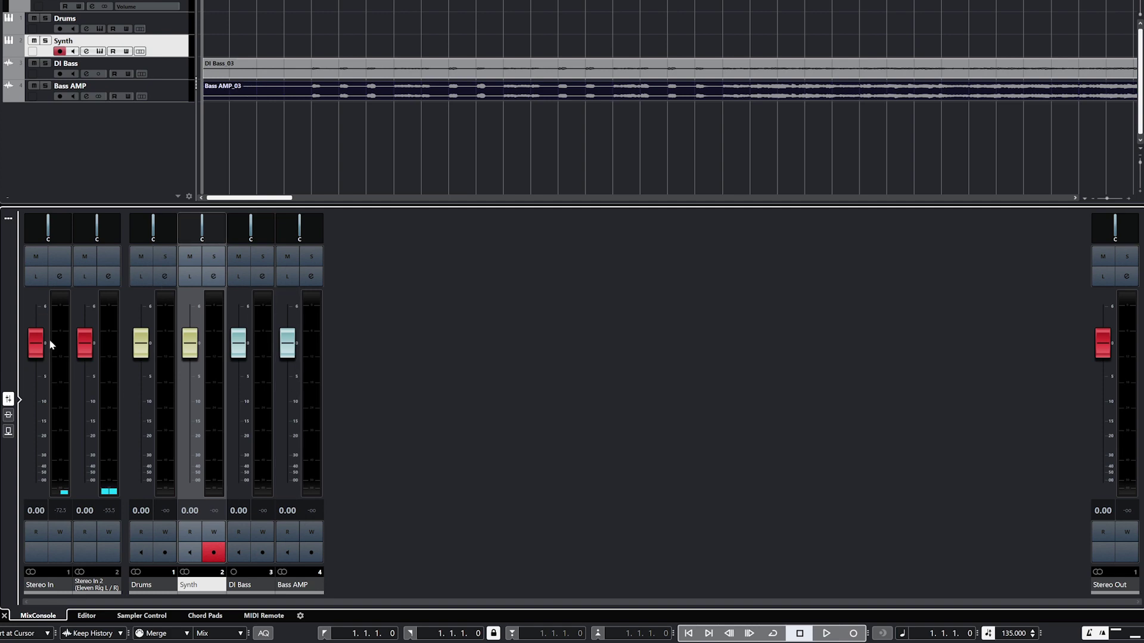
left_click(8, 431)
left_click(9, 404)
left_click(86, 615)
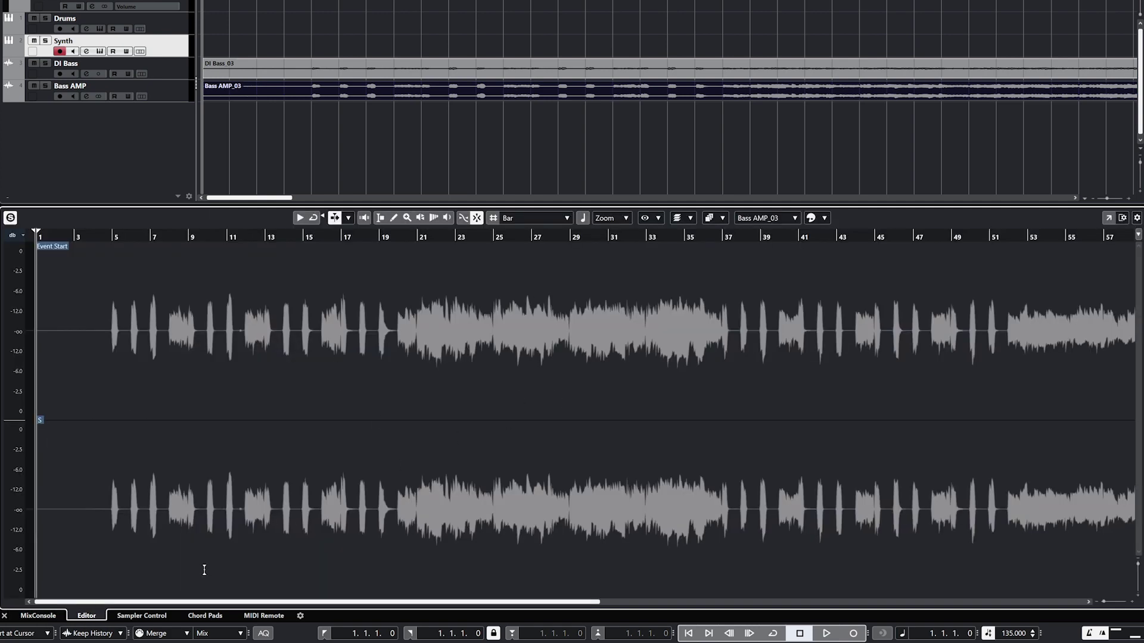
left_click(136, 617)
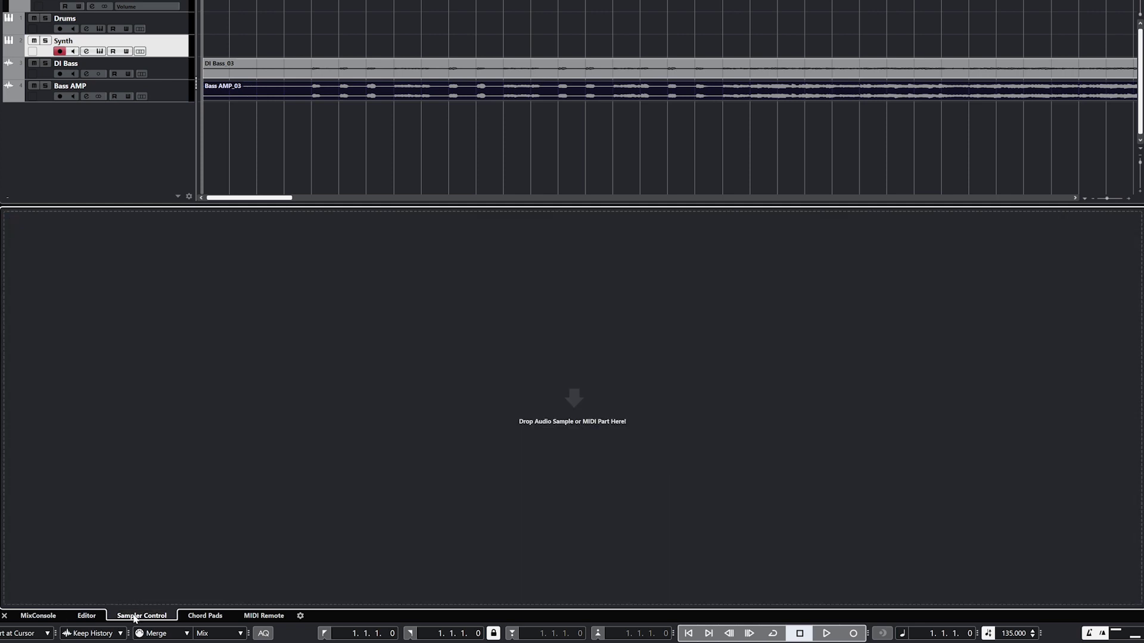
left_click(193, 617)
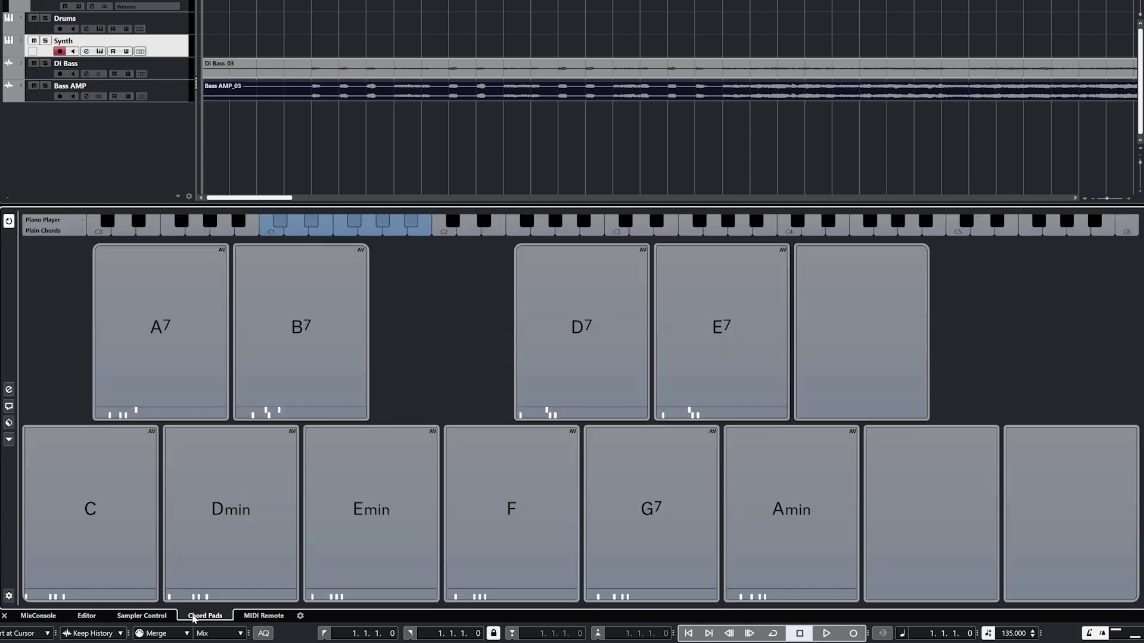
left_click(242, 617)
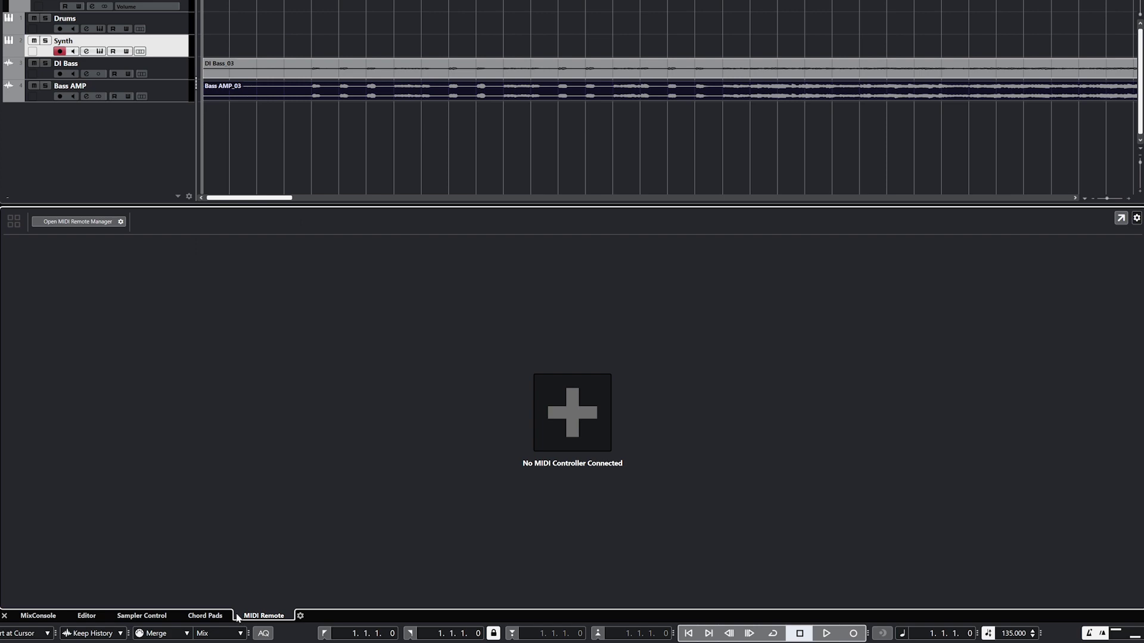
left_click(4, 616)
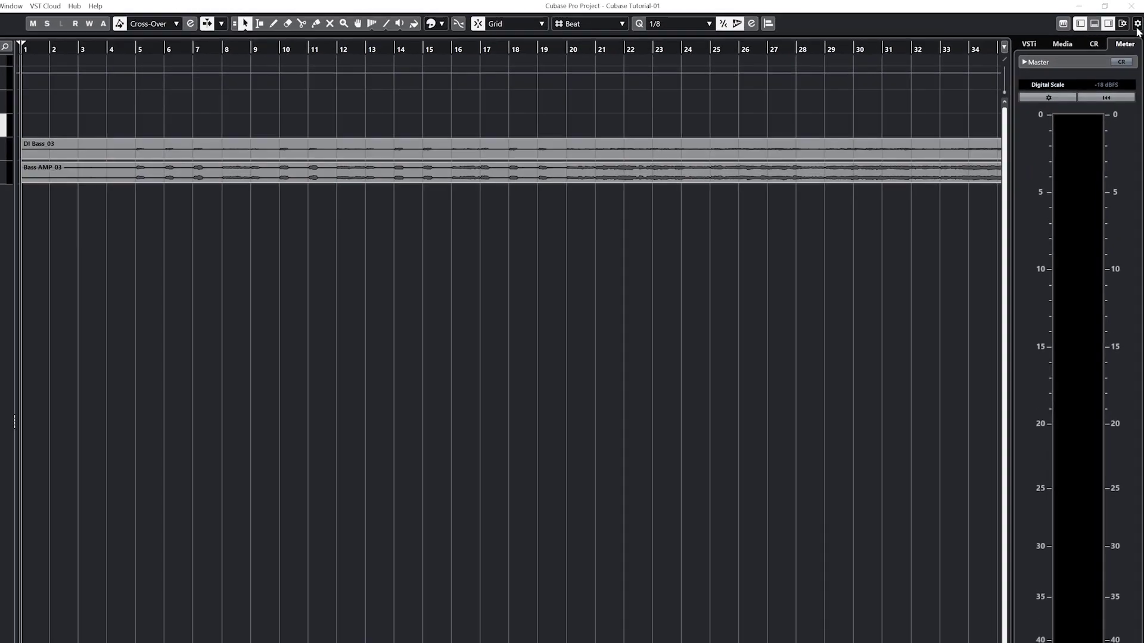
Step: Show all elements of the project toolbar, but hide Transport Controls and Locators
left_click(1137, 19)
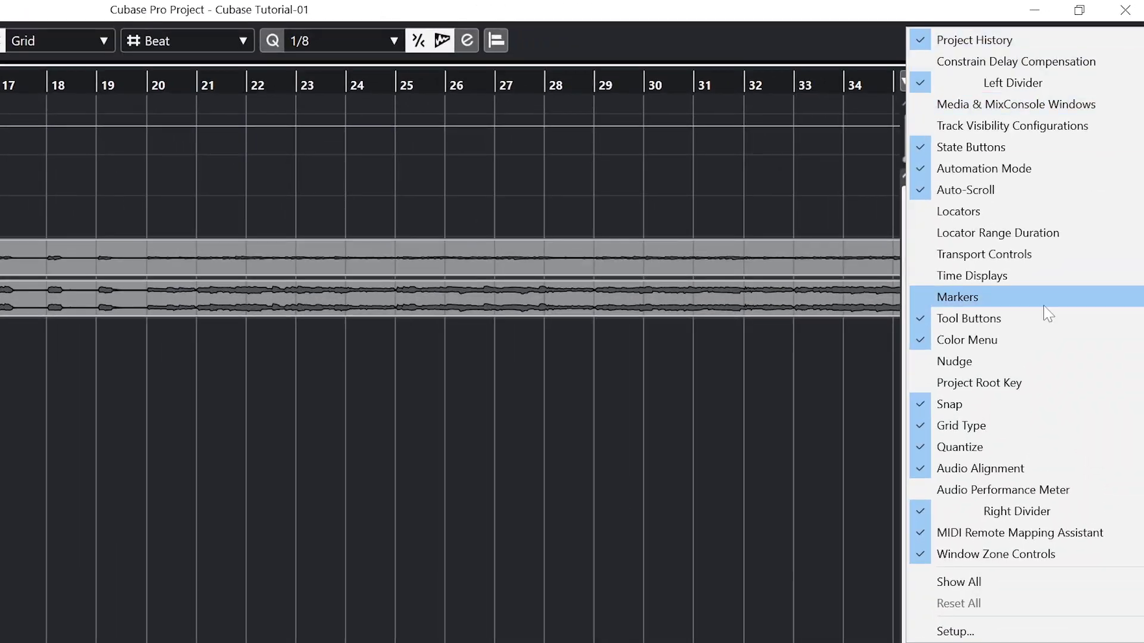
left_click(965, 582)
left_click(1137, 41)
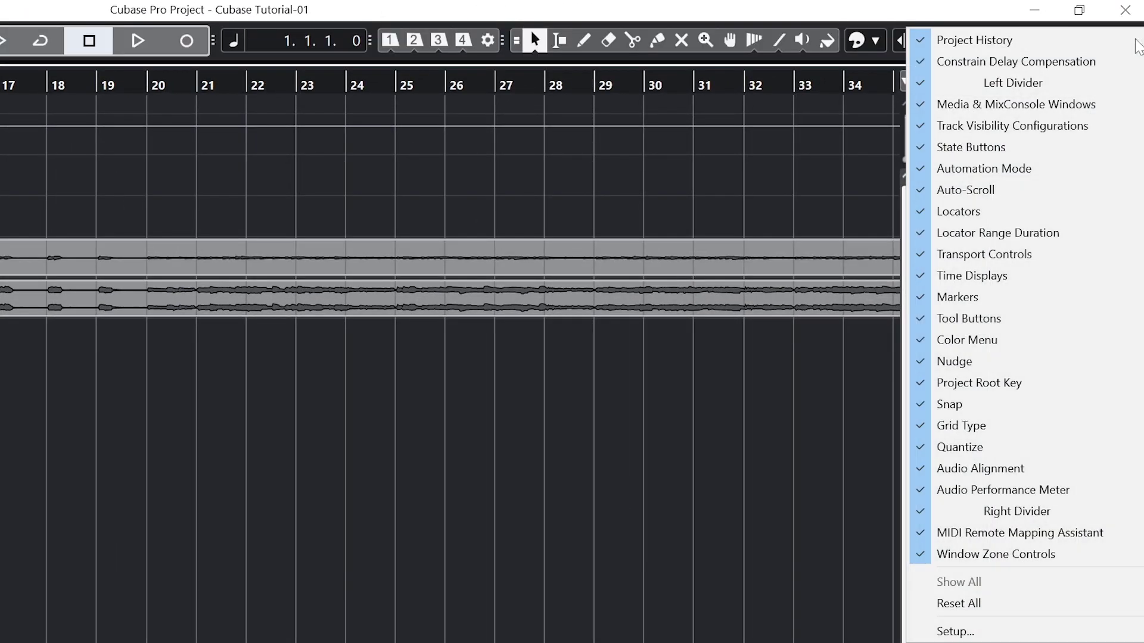
left_click(990, 256)
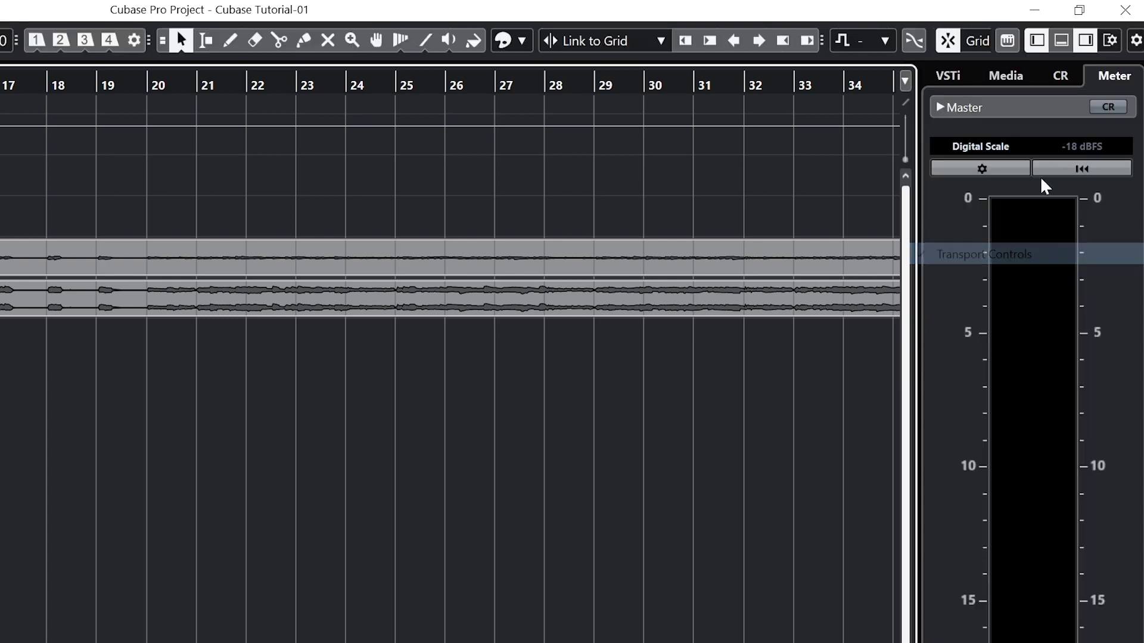
left_click(1135, 40)
left_click(1024, 216)
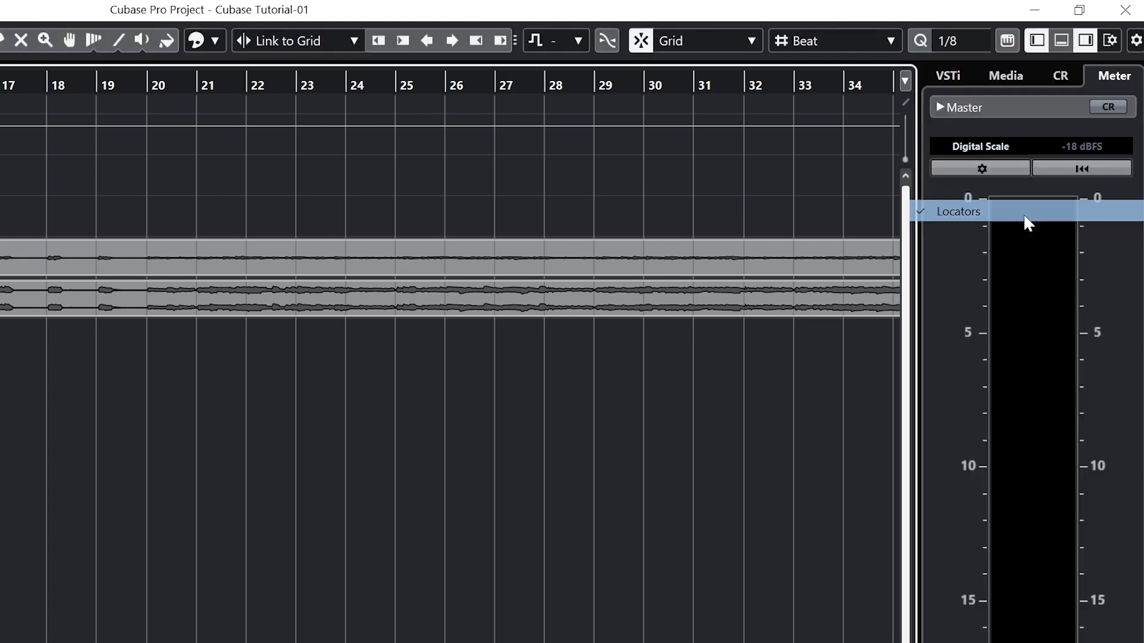
Step: Hide Locator Range Duration and Time Displays in the project toolbar, and turn Project History back on
left_click(1136, 40)
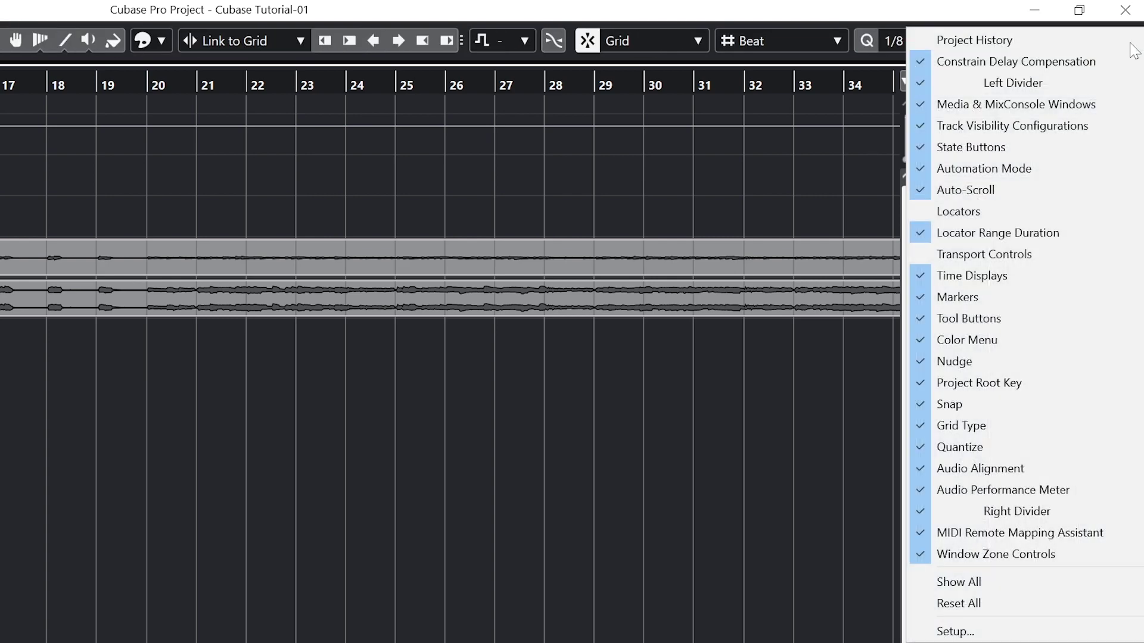
left_click(1048, 232)
left_click(1136, 40)
left_click(1115, 41)
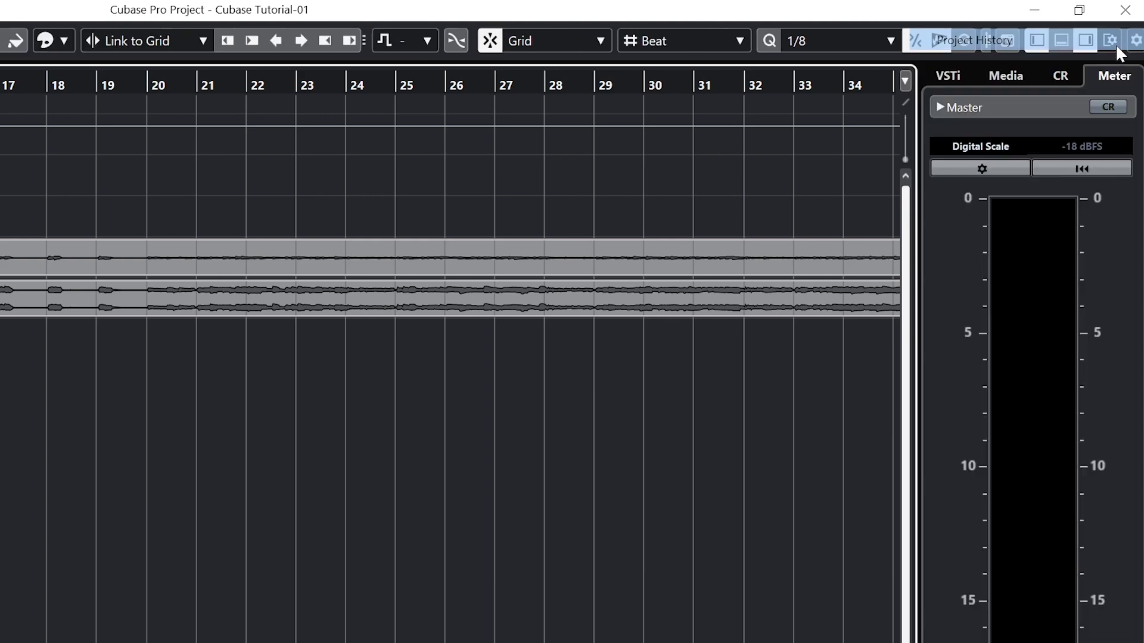
left_click(1136, 40)
left_click(1004, 278)
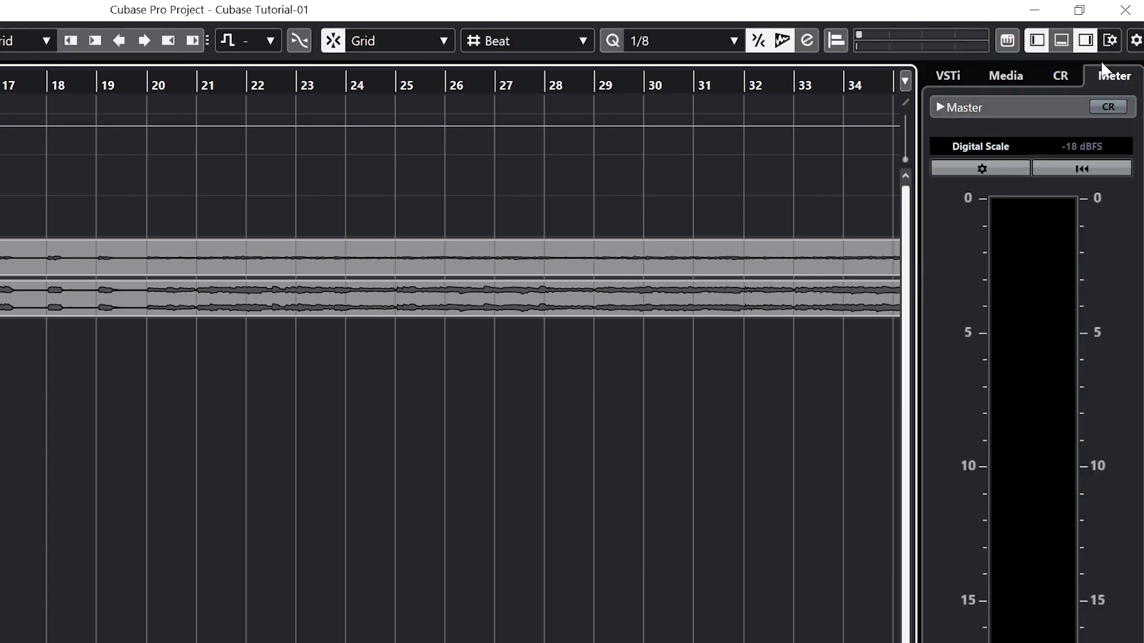
Step: Turn on the Status Line and Info Line in the project window layout
left_click(1107, 49)
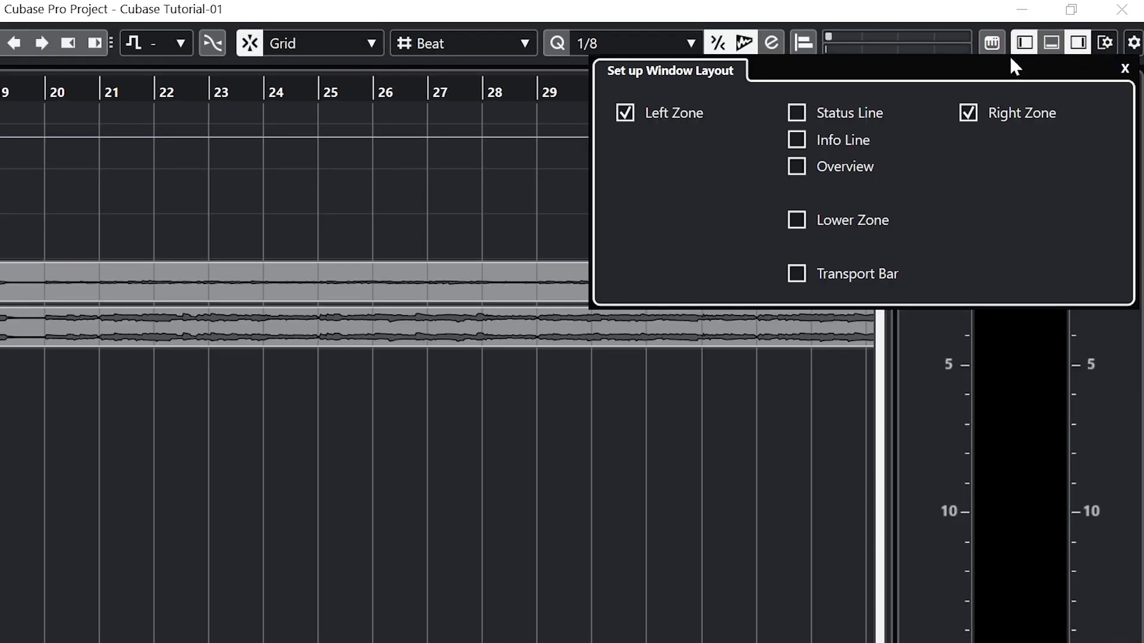
left_click(802, 111)
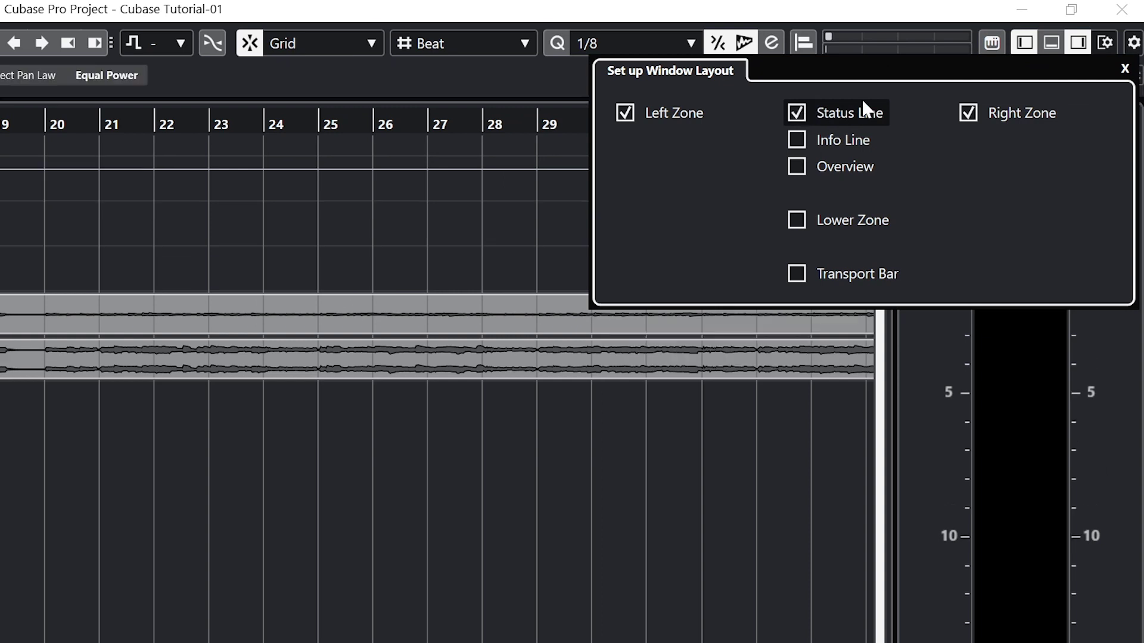
left_click(796, 140)
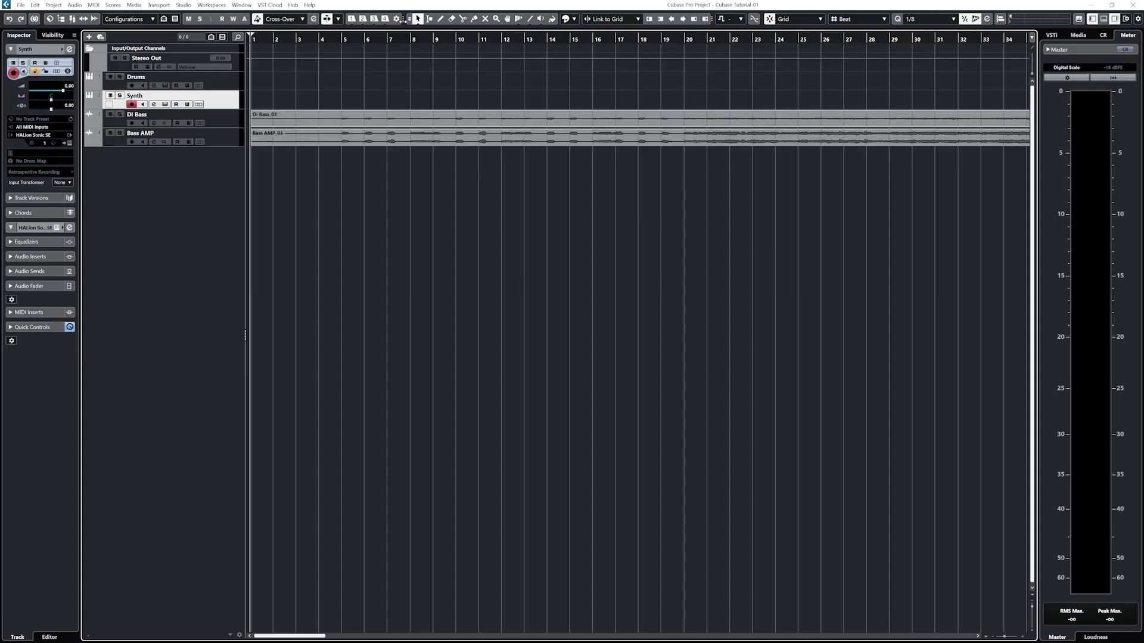
mouse_move(403, 21)
left_mouse_down()
mouse_move(512, 22)
mouse_move(401, 25)
left_mouse_up()
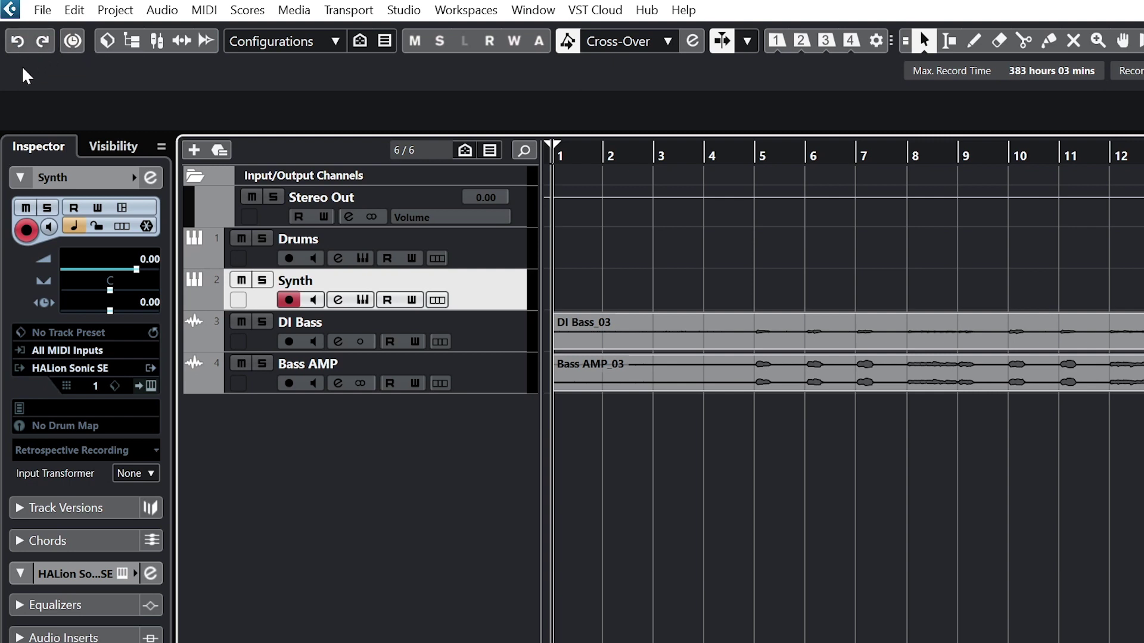
Step: Open MediaBay, browse through its results list, and close it
left_click(68, 43)
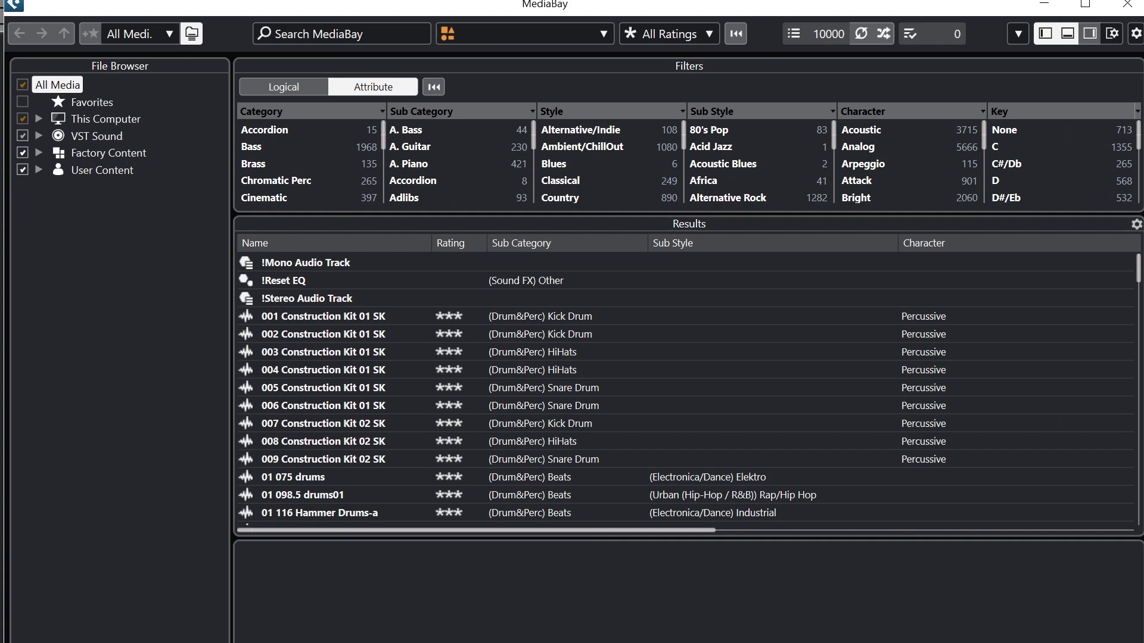
scroll(402, 295, "down", 15)
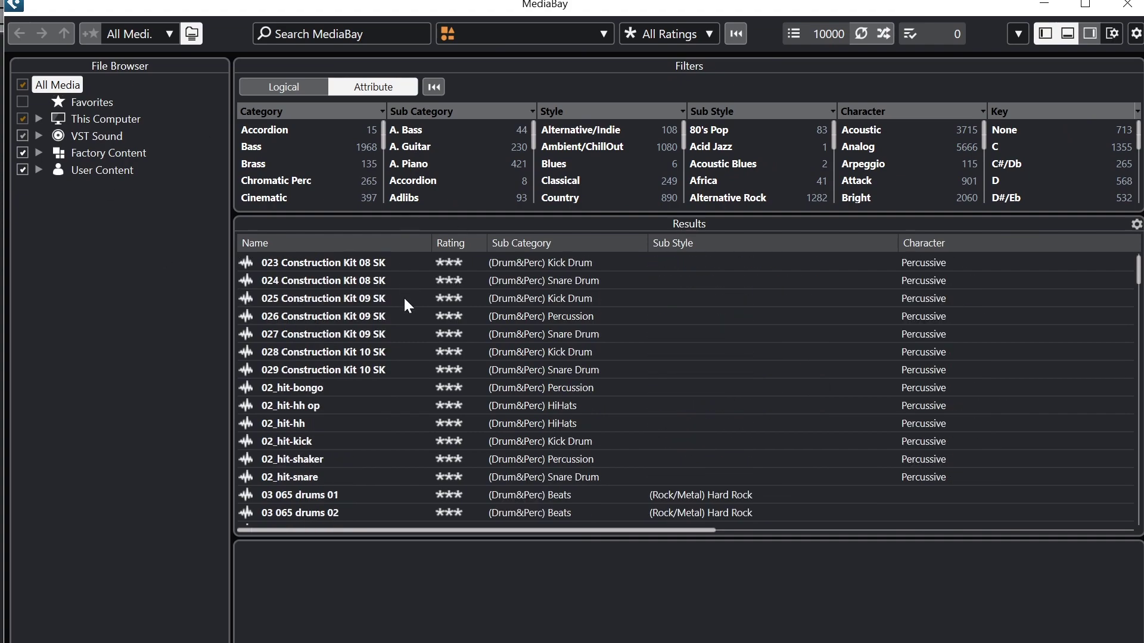
left_click(1139, 5)
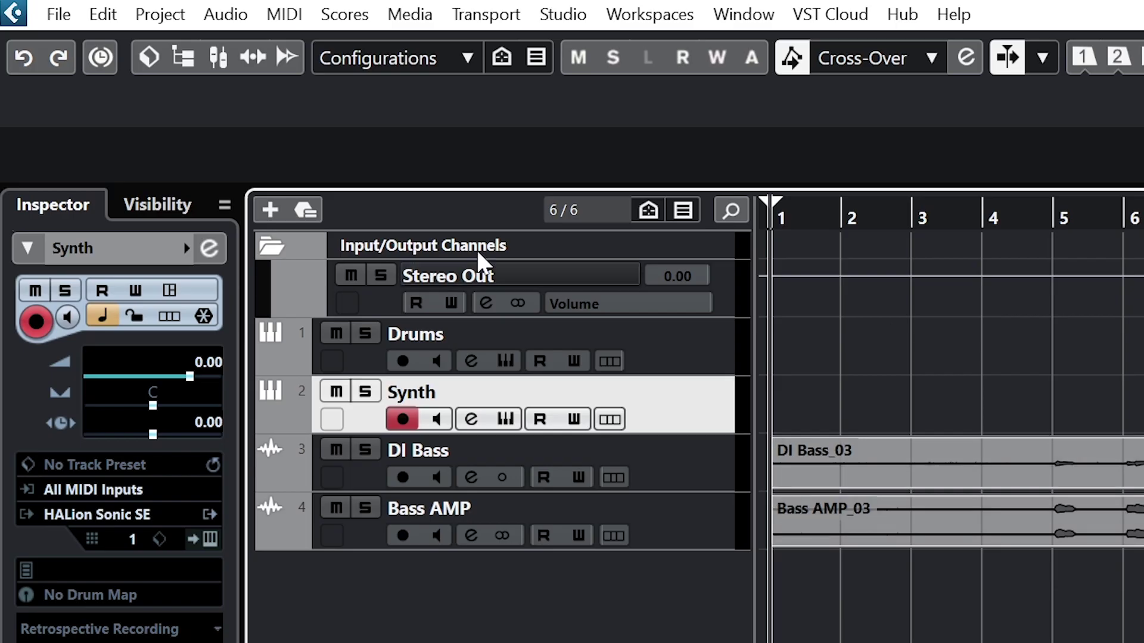
Step: Open the Pool, expand its Audio and Trash folders to view their files, and close it
left_click(185, 58)
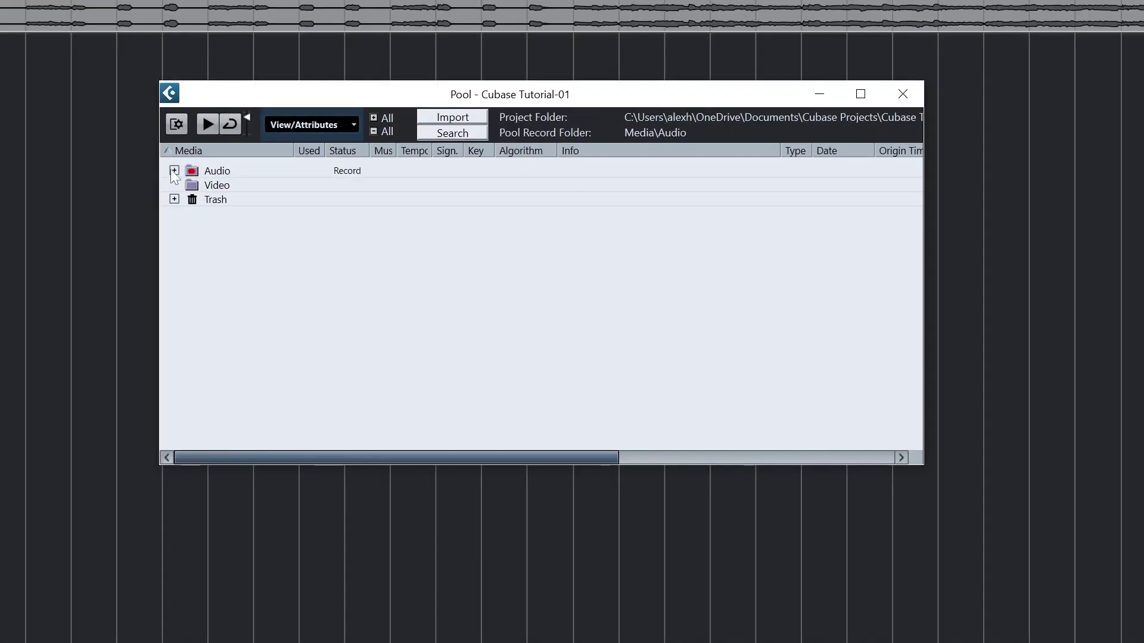
left_click(174, 170)
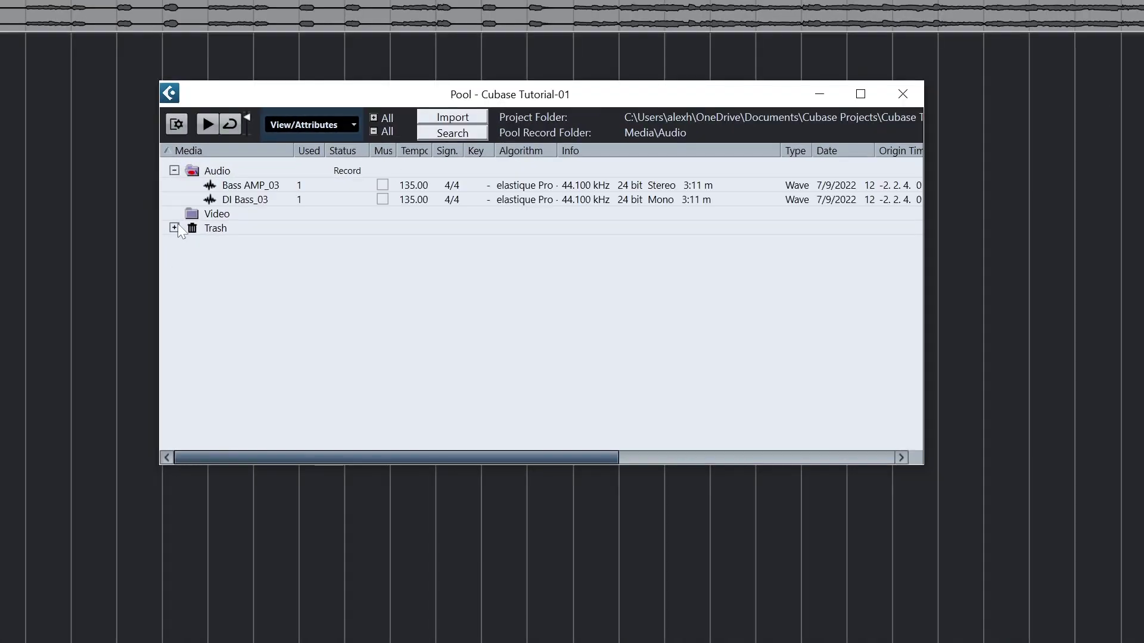
left_click(174, 228)
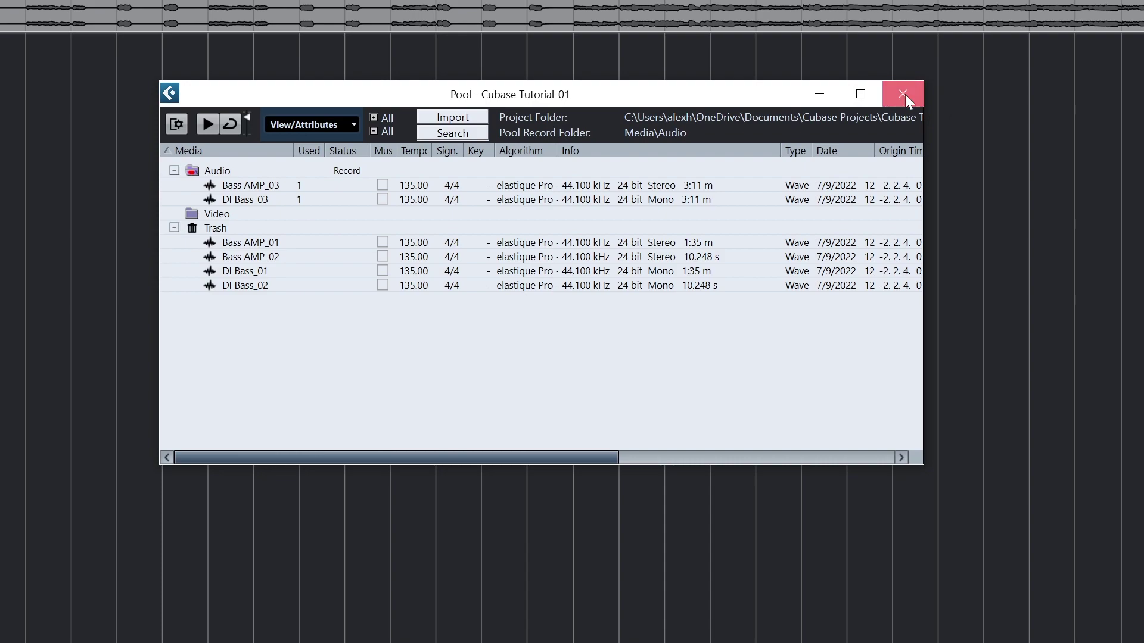
left_click(905, 94)
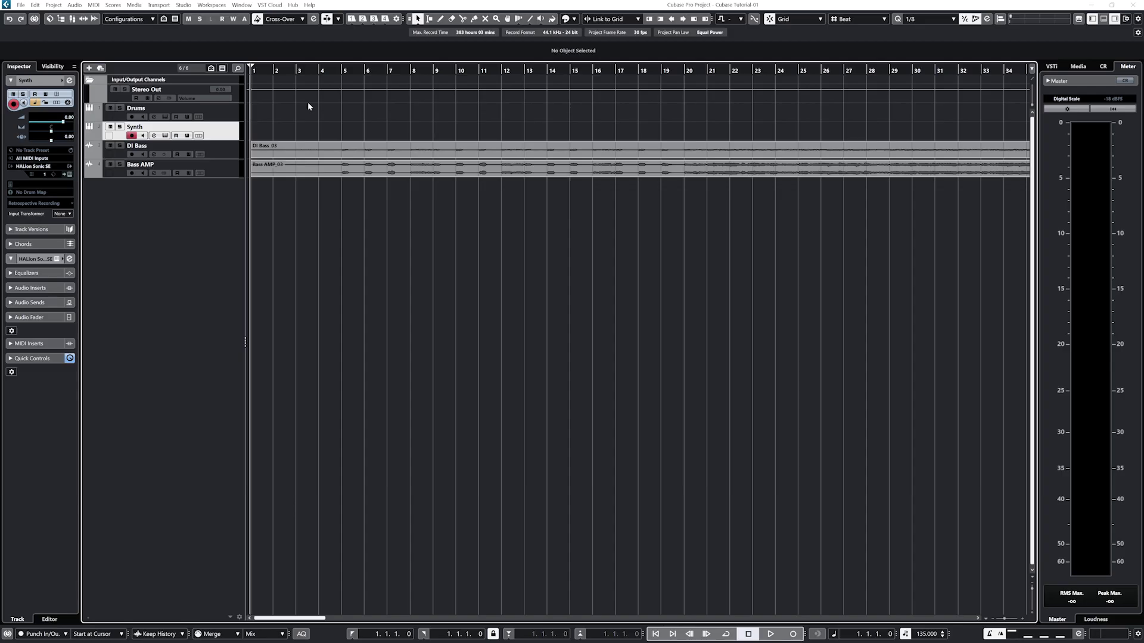
Step: View the separate MixConsole and Control Room windows, moving the Control Room over the arrangement, and close both
left_click(71, 19)
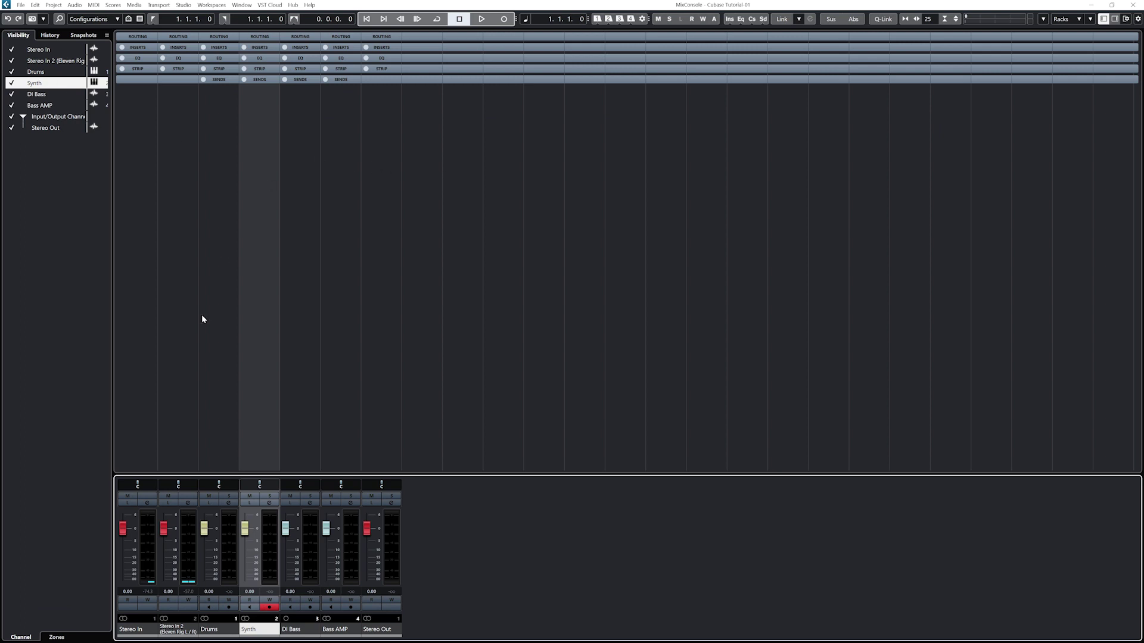
left_click(1127, 6)
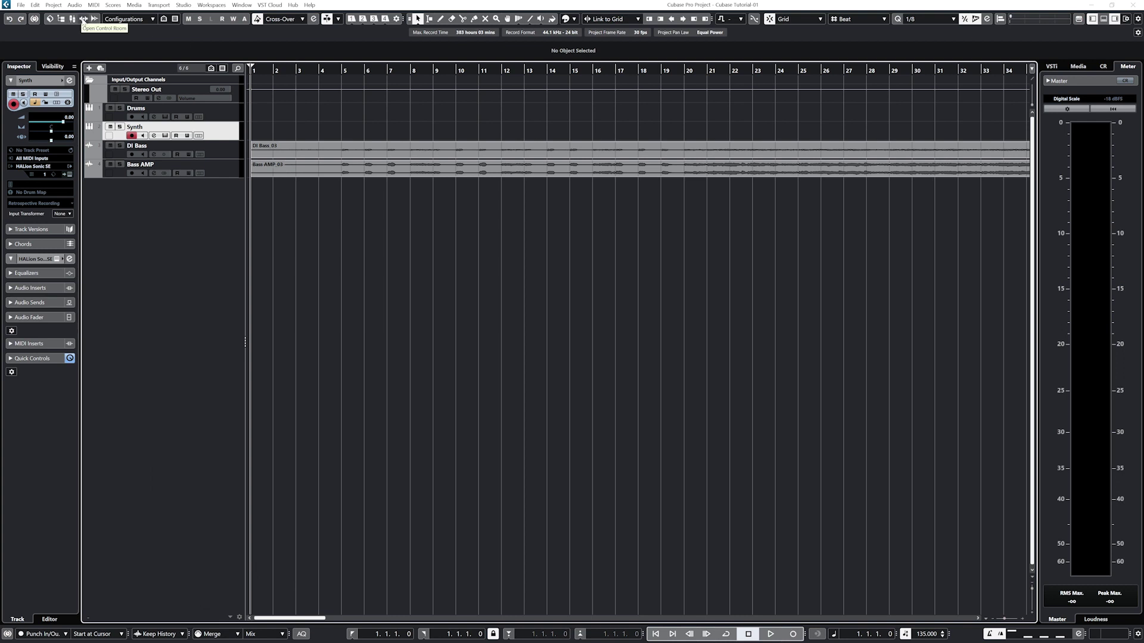
left_click(83, 19)
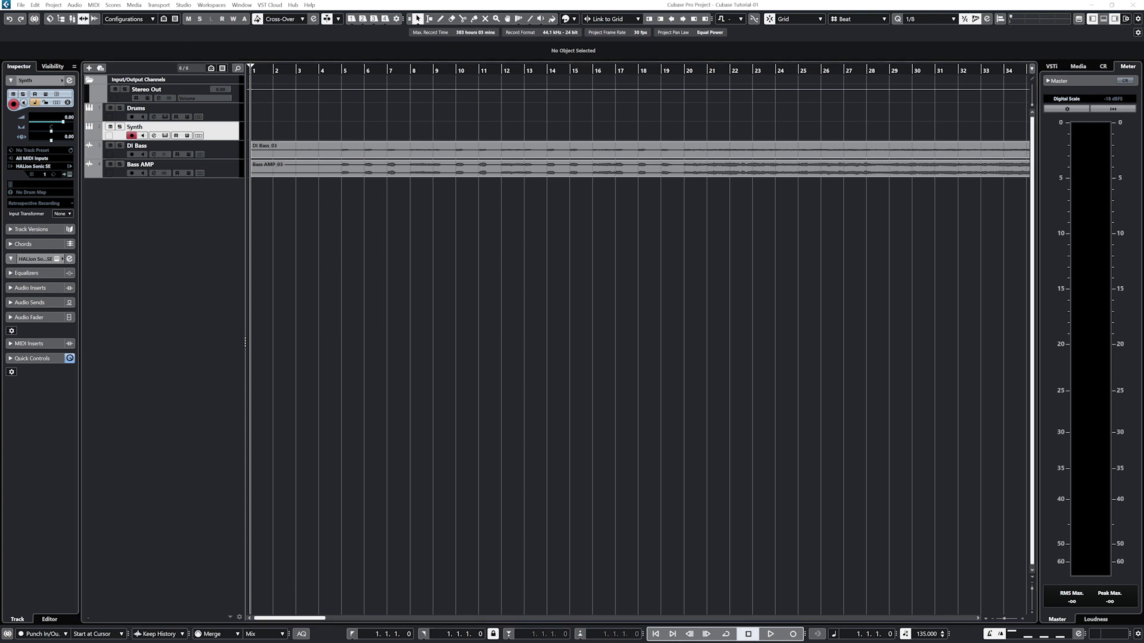
left_click_drag(138, 175, 605, 135)
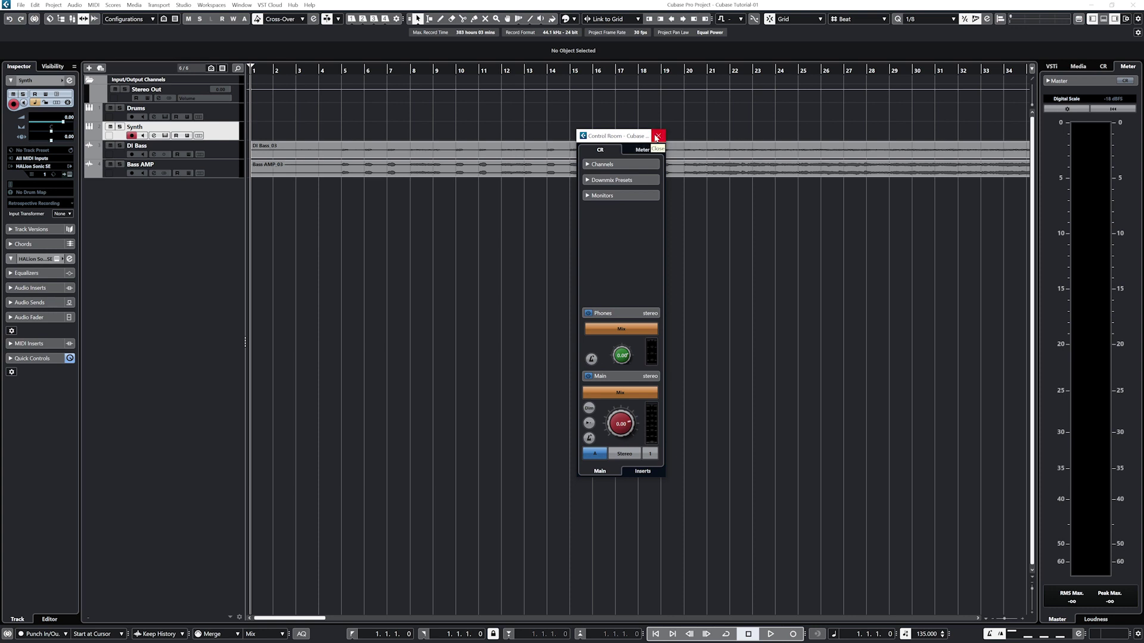
left_click(656, 137)
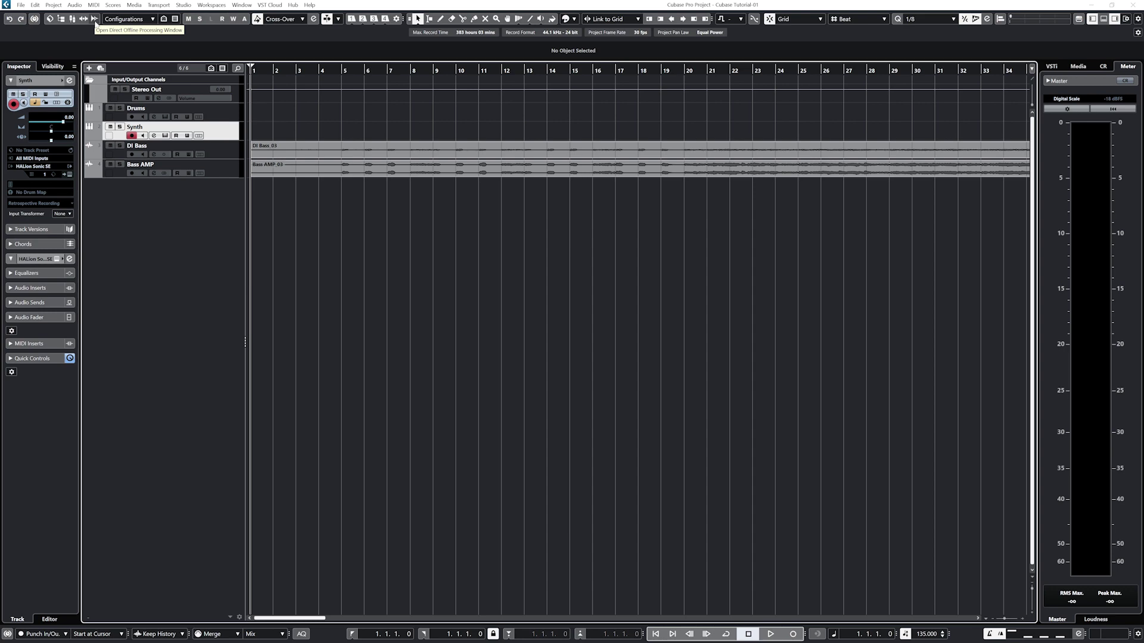
Step: View the Direct Offline Processing window and the track visibility configuration options, closing both without changes
left_click(94, 19)
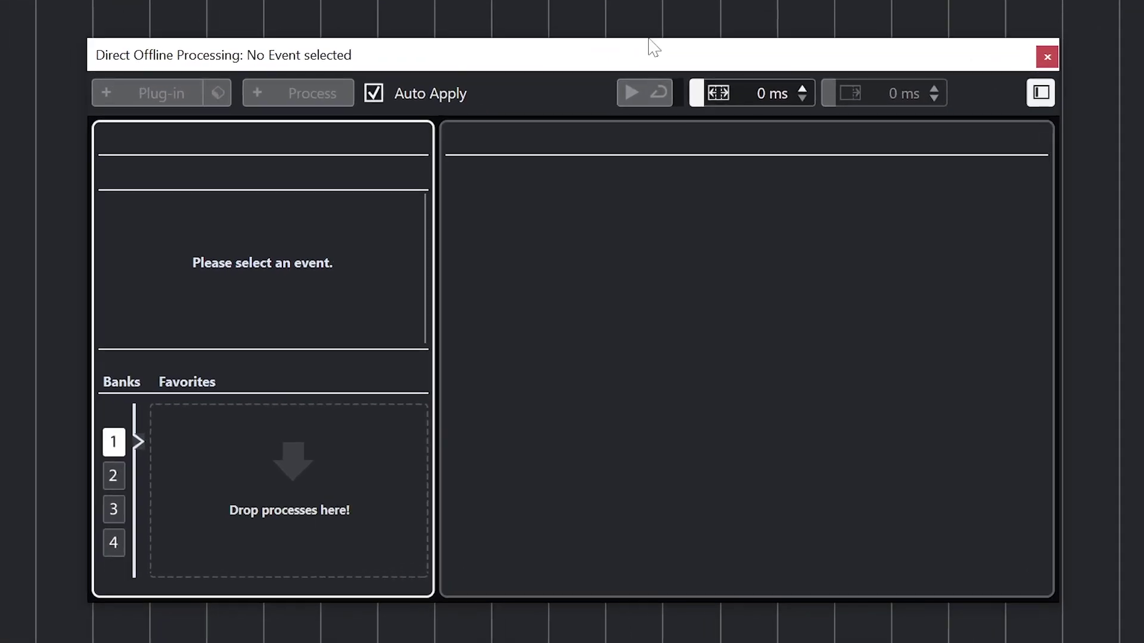
left_click(1047, 58)
left_click(1047, 57)
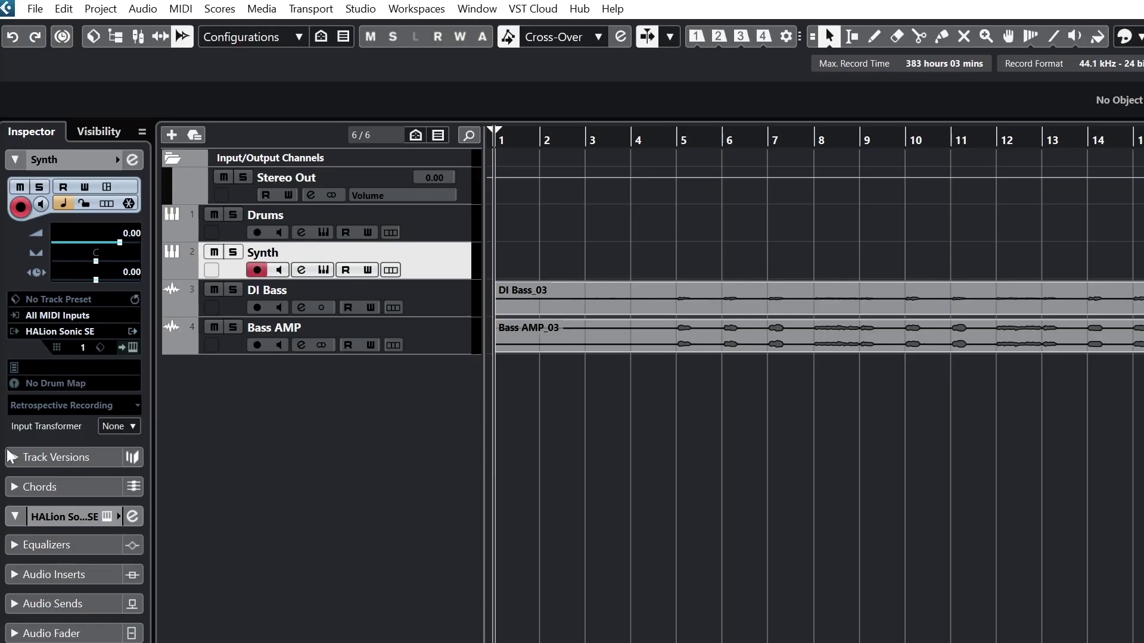
left_click(294, 40)
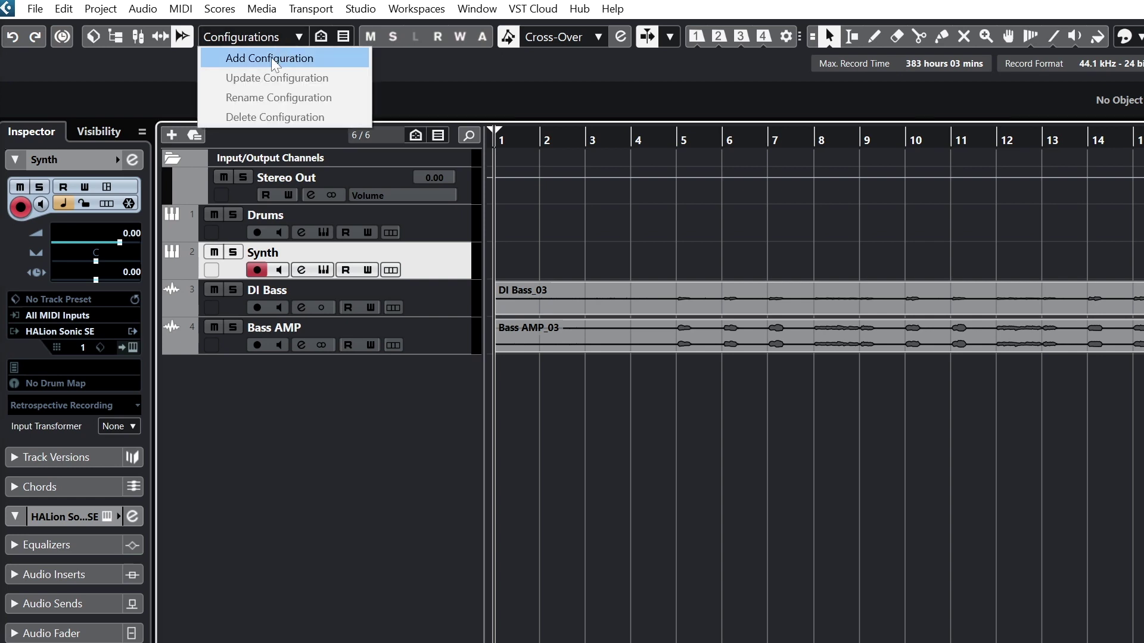
left_click(320, 40)
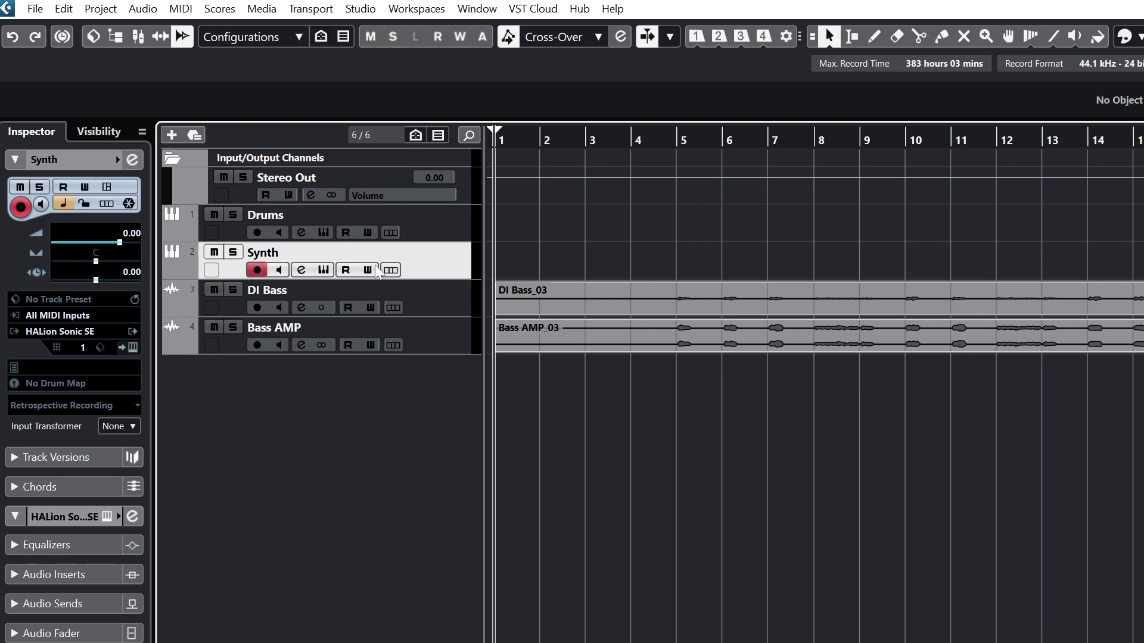
Step: Select the DI Bass and Bass AMP tracks and show only these selected tracks in the project
left_click(414, 301)
left_click(420, 324, "shift")
left_click(322, 37)
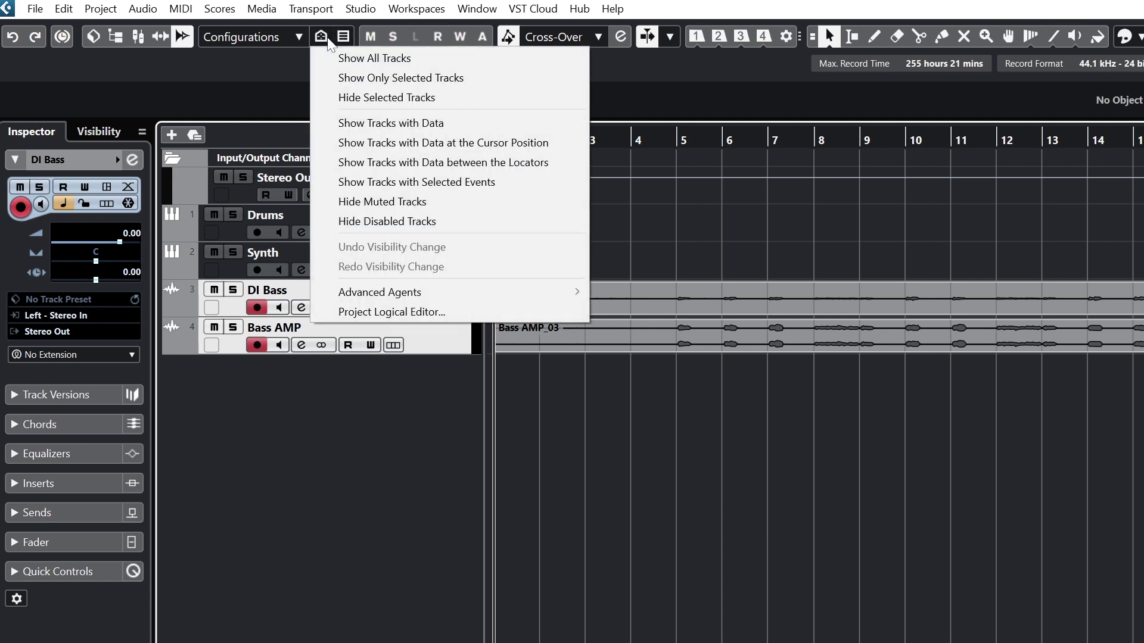
left_click(357, 82)
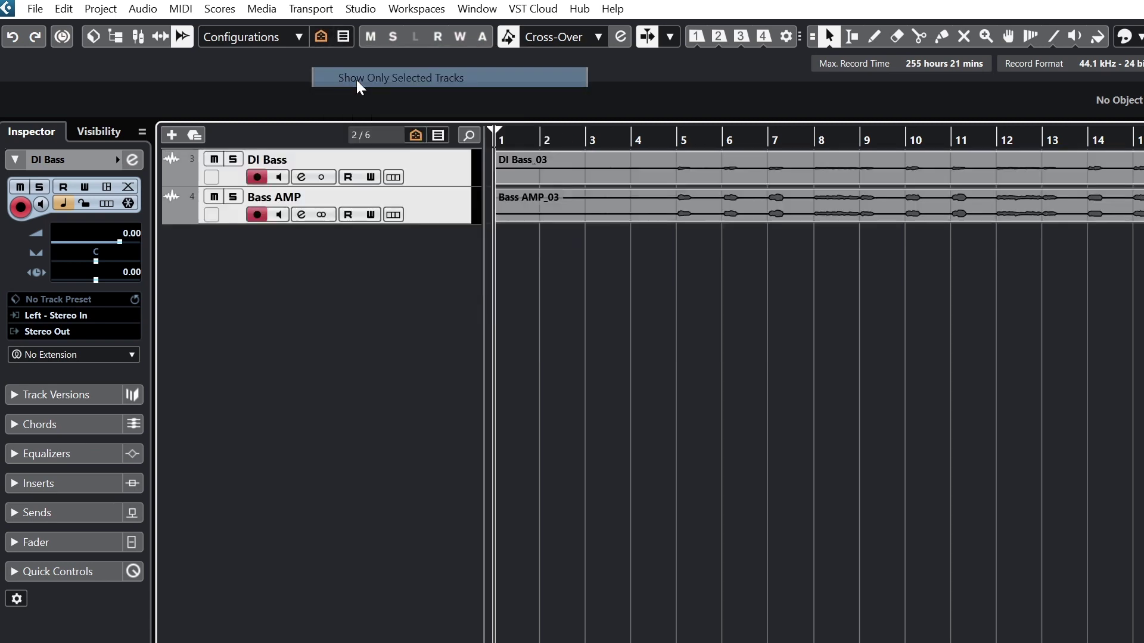
Step: Save the current two-track bass view as a track visibility configuration named BASS
left_click(296, 39)
left_click(294, 58)
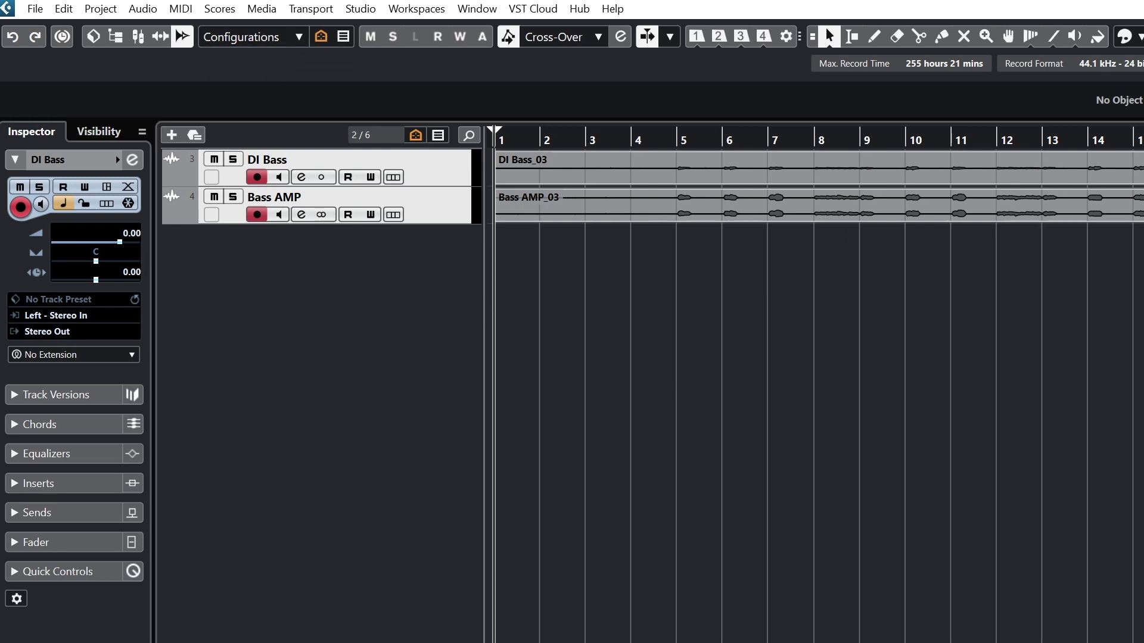
type("Bass")
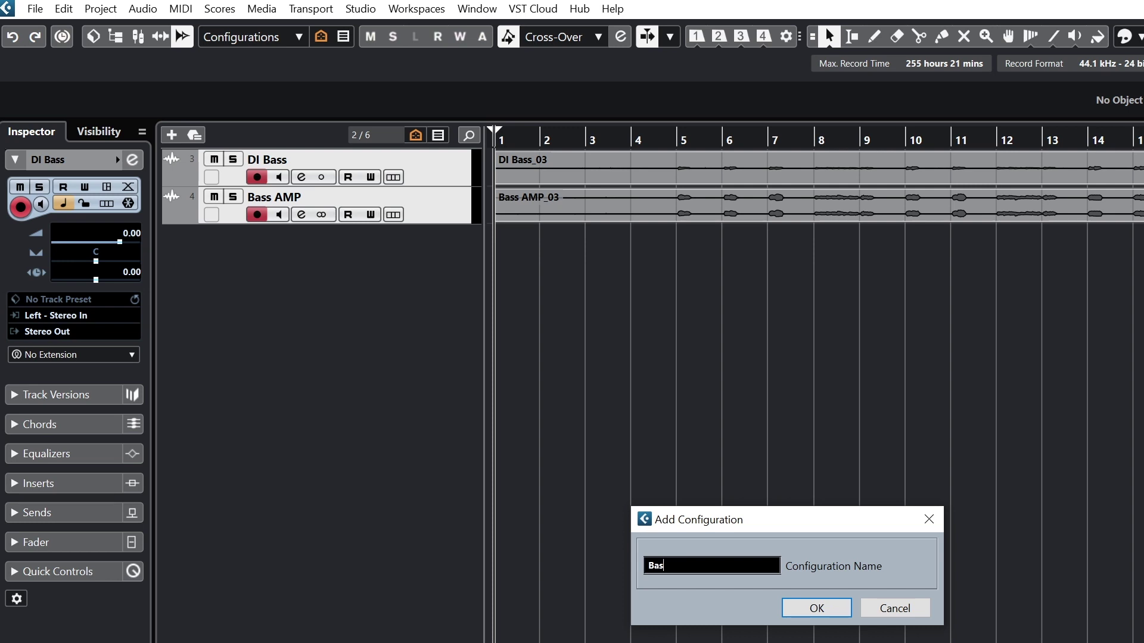
key("Return")
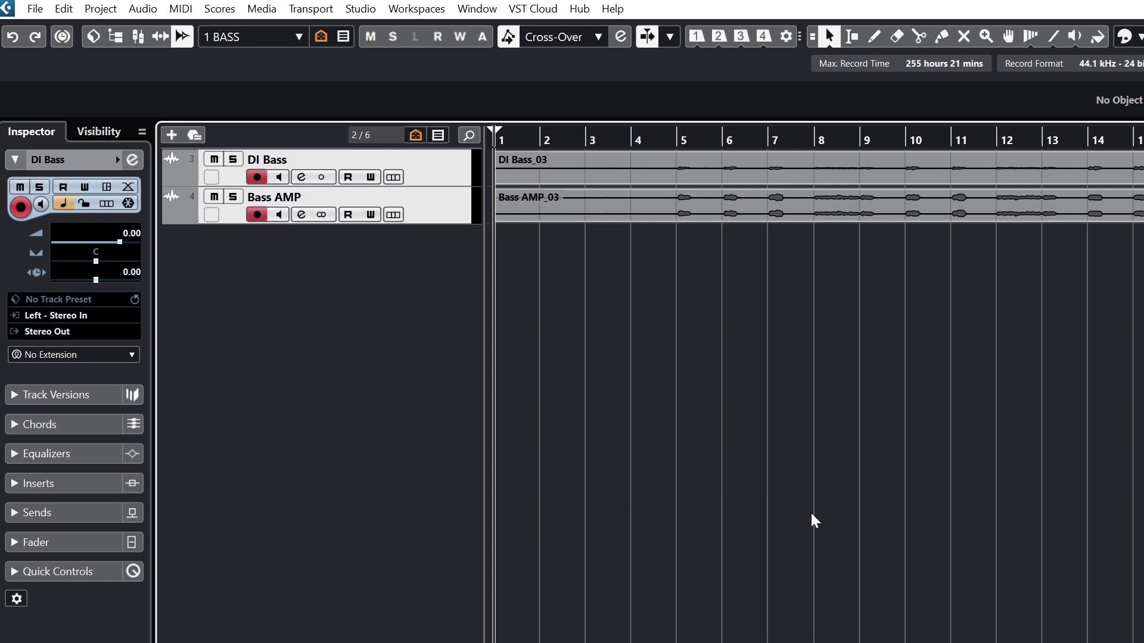
Step: Show all tracks again and save this view as a visibility configuration named ALL TRACKS
left_click(321, 37)
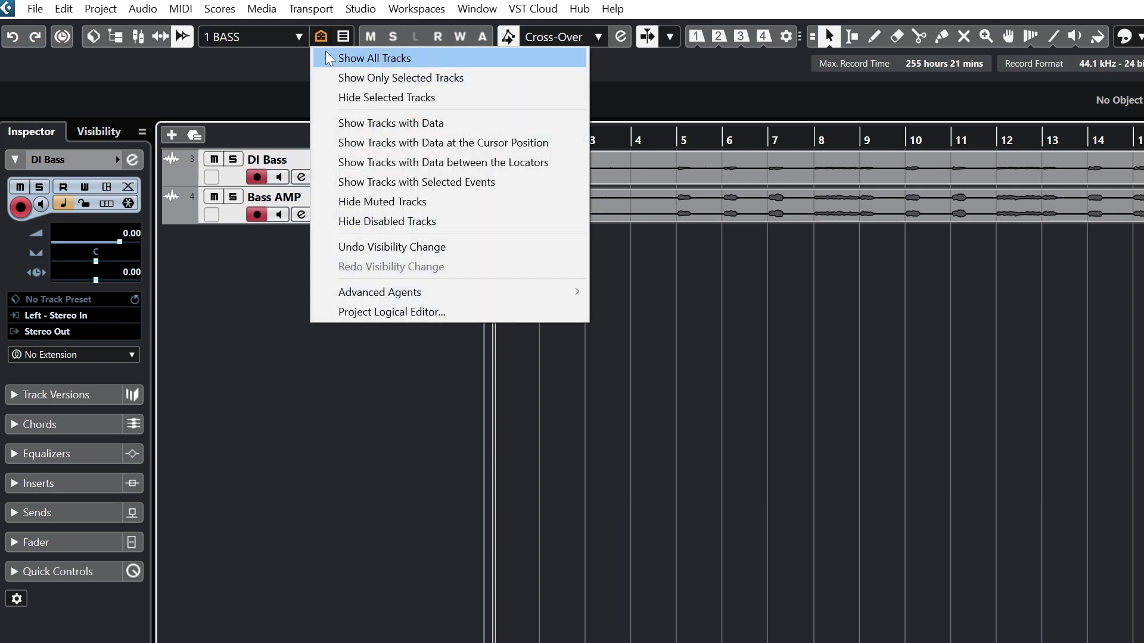
left_click(338, 65)
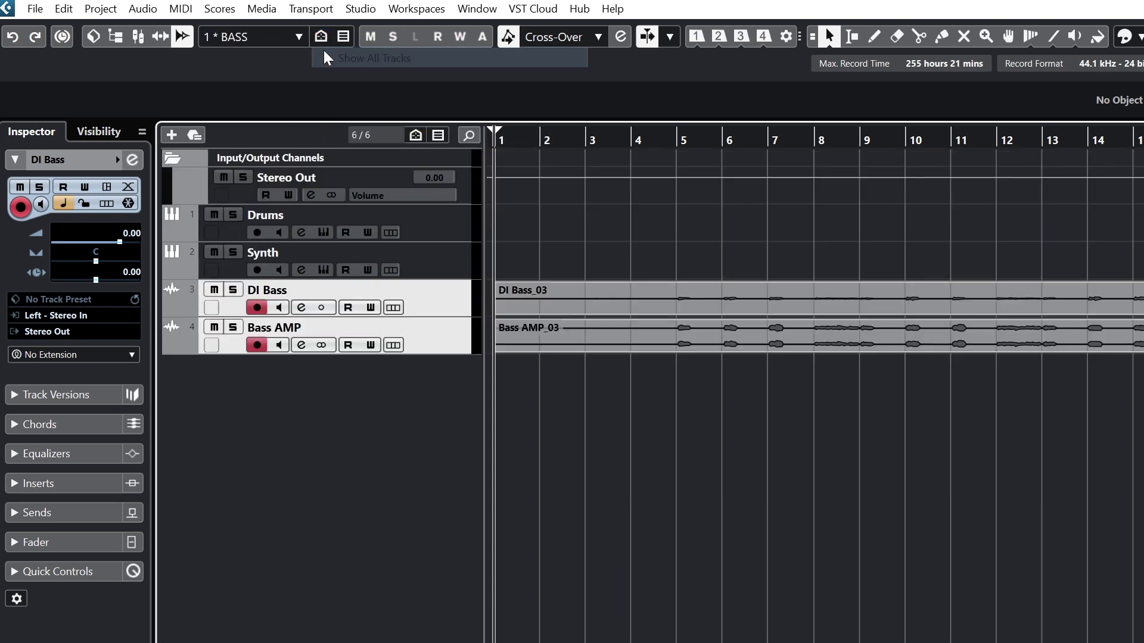
left_click(298, 37)
left_click(295, 88)
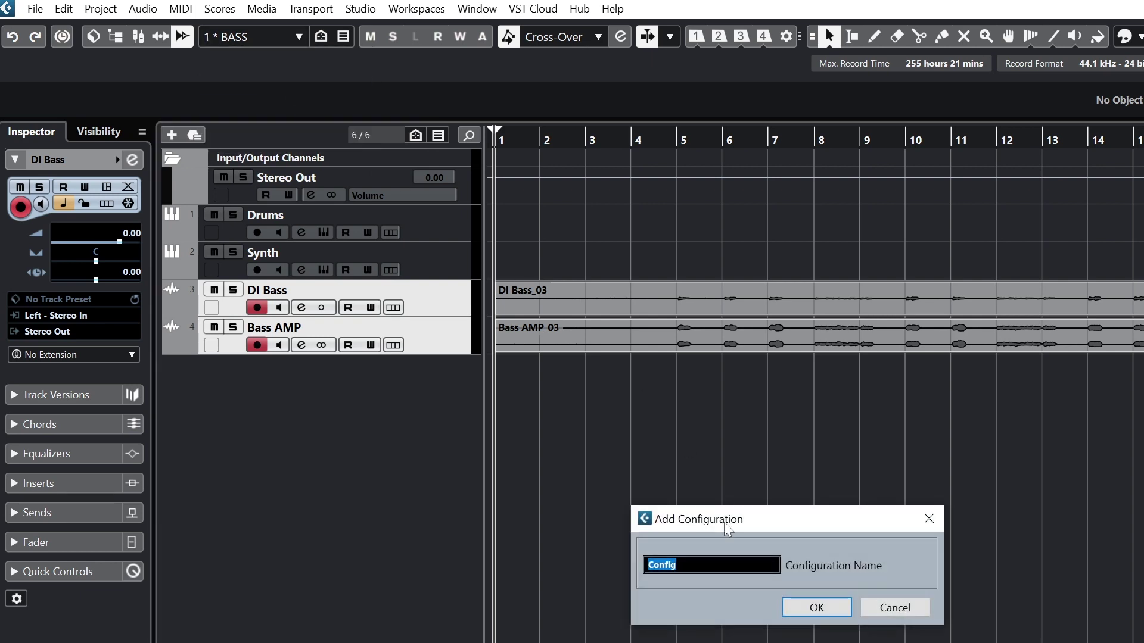
type("ALL TRACKS")
key("Return")
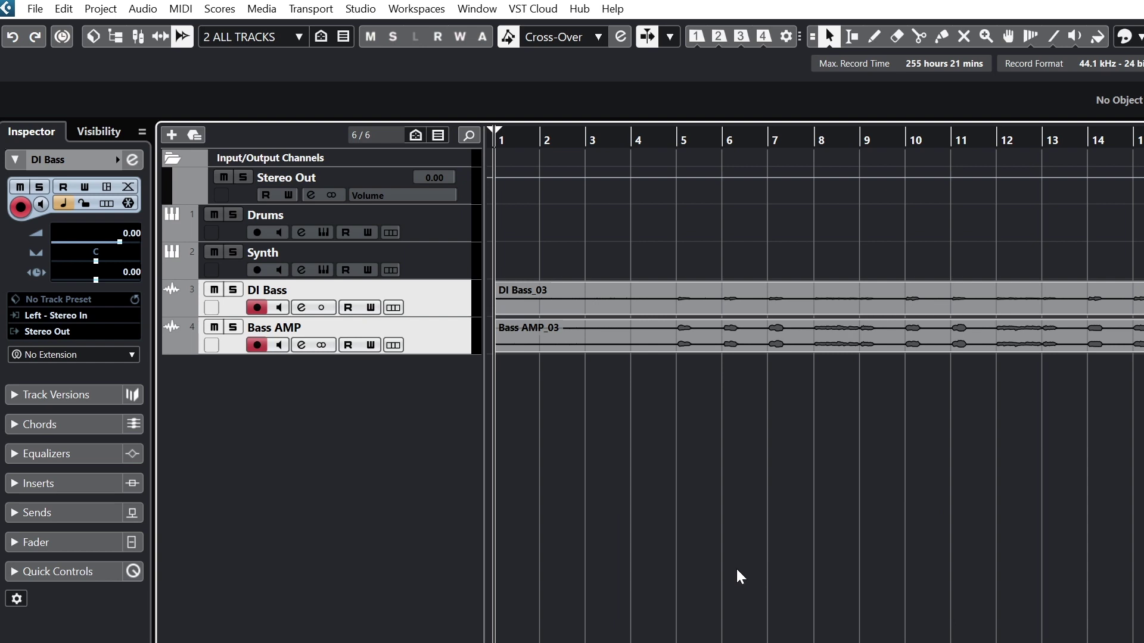
Step: Switch the track visibility to the BASS configuration and back to ALL TRACKS
left_click(298, 37)
left_click(294, 58)
left_click(299, 37)
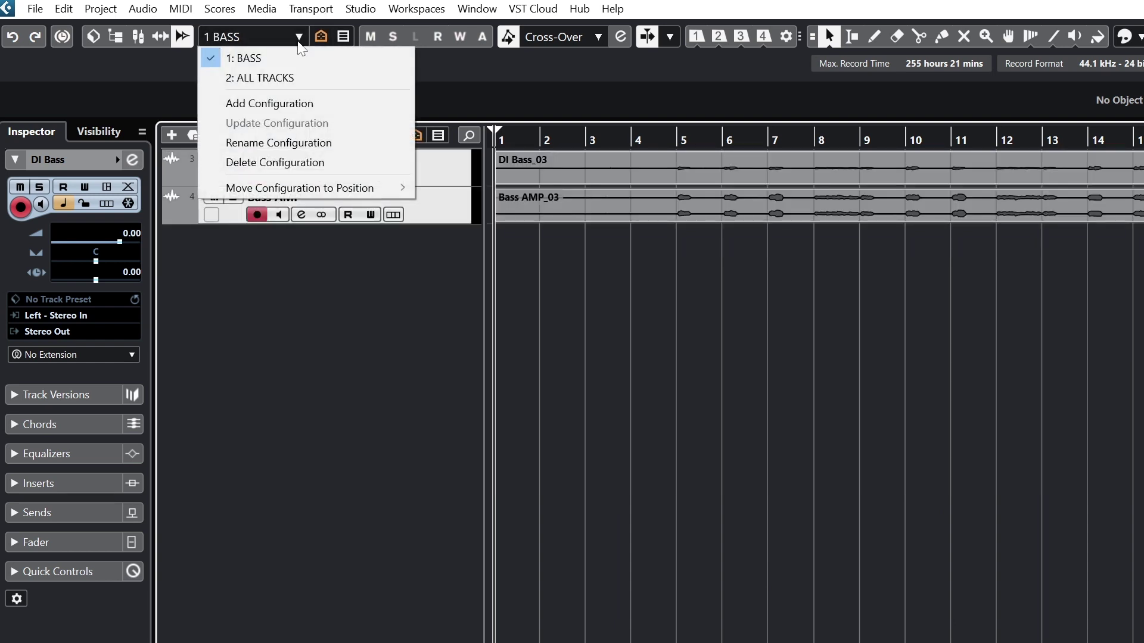
left_click(287, 77)
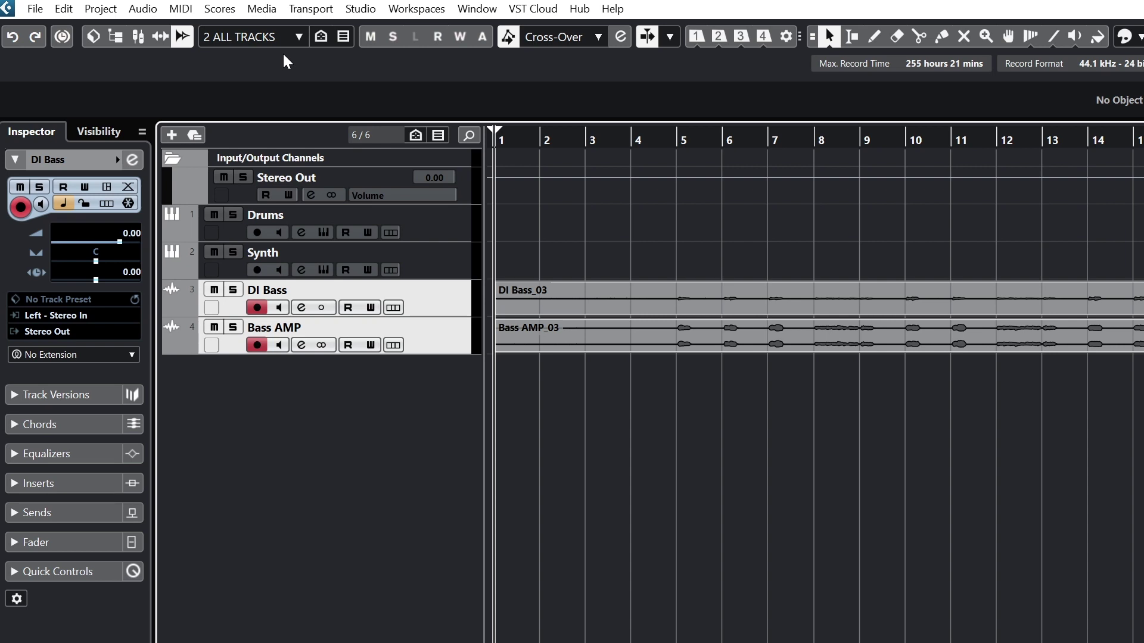
Step: In the track type filter, hide and re-show the audio, instrument and other tracks one type at a time
left_click(342, 37)
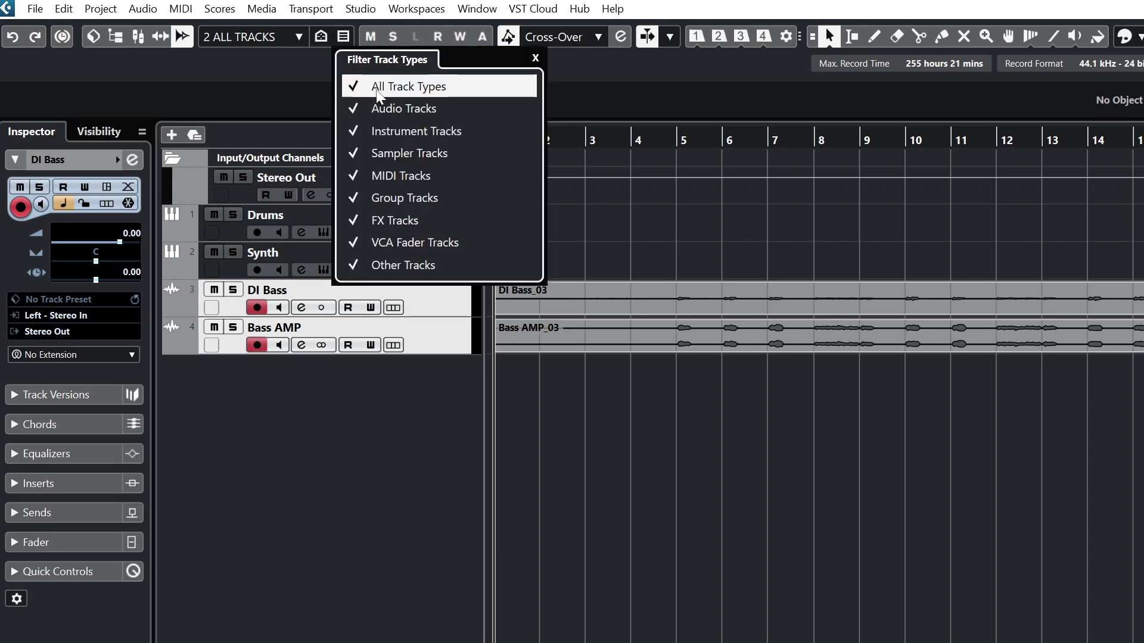
left_click(355, 112)
left_click(356, 112)
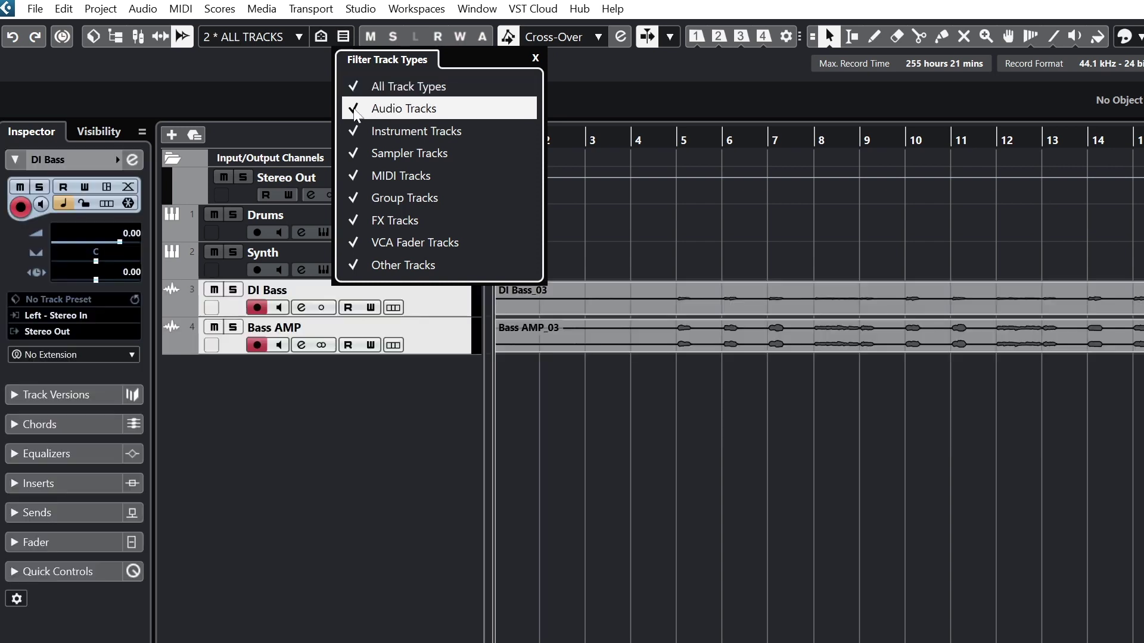
left_click(354, 135)
left_click(354, 137)
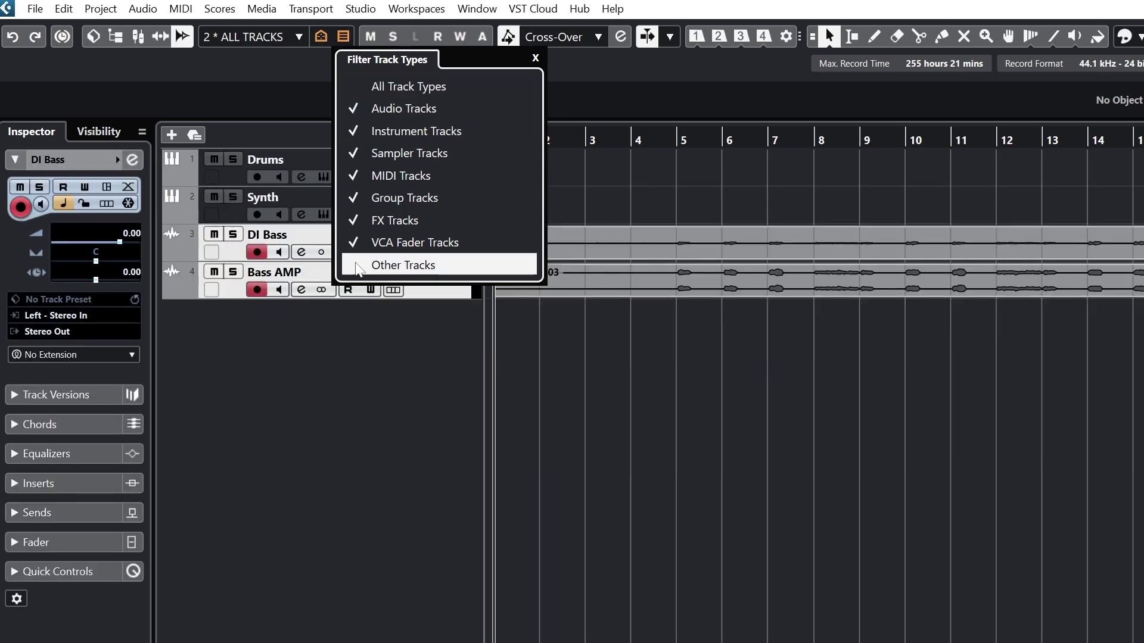
left_click(355, 265)
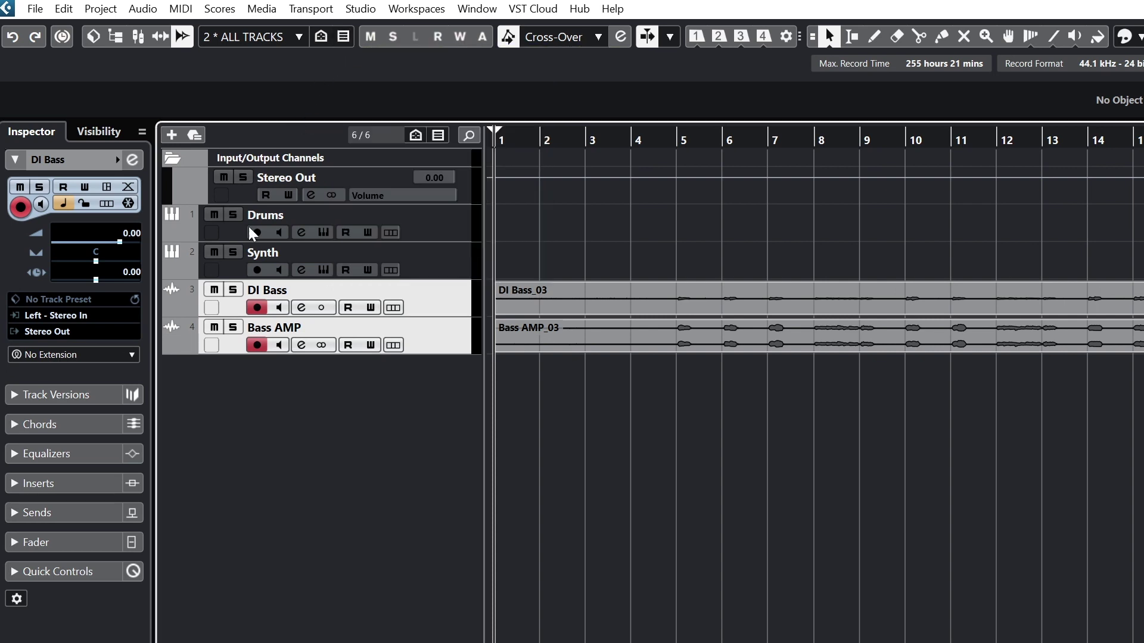
Step: Mute the Synth track and clear all mutes, and solo the Synth and DI Bass tracks and clear all solos
left_click(214, 252)
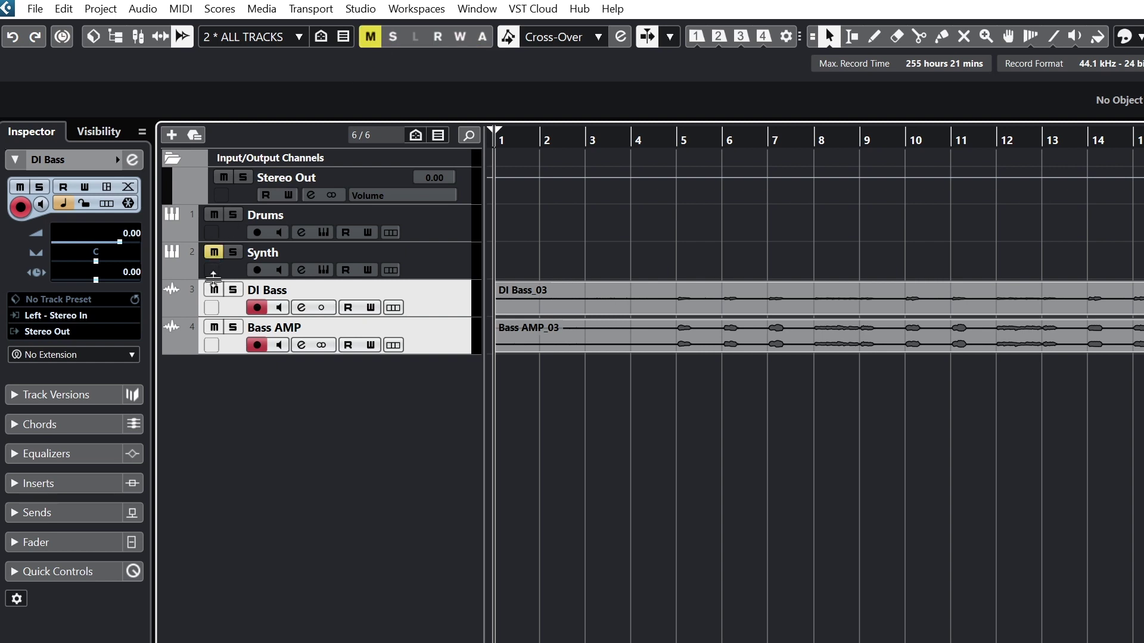
left_click(370, 37)
left_click(233, 252)
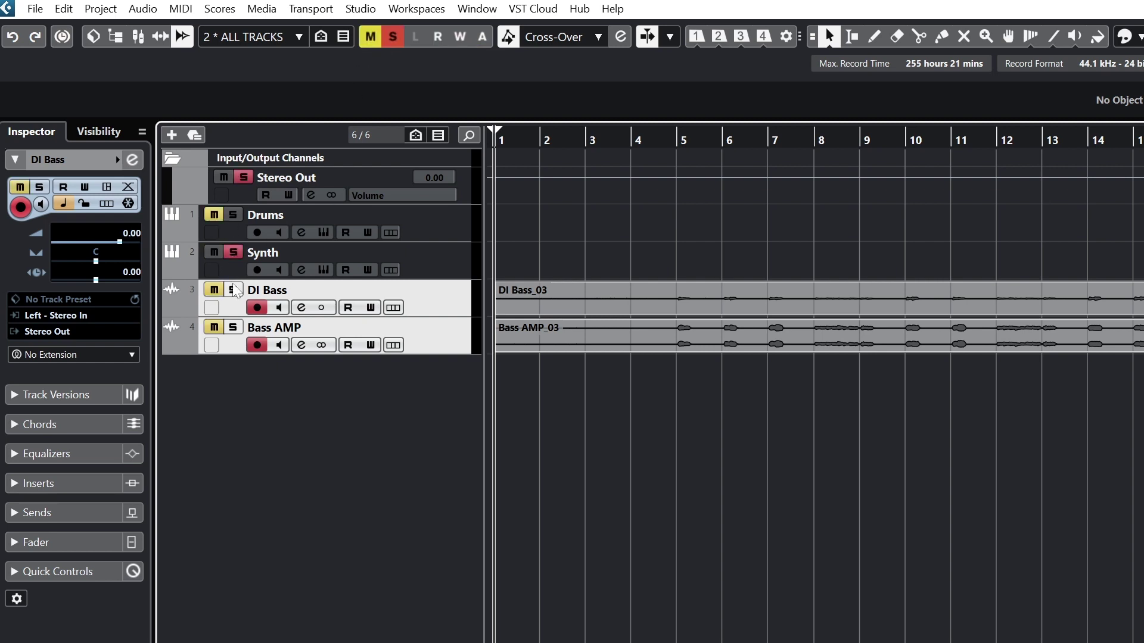
left_click(234, 290)
left_click(393, 36)
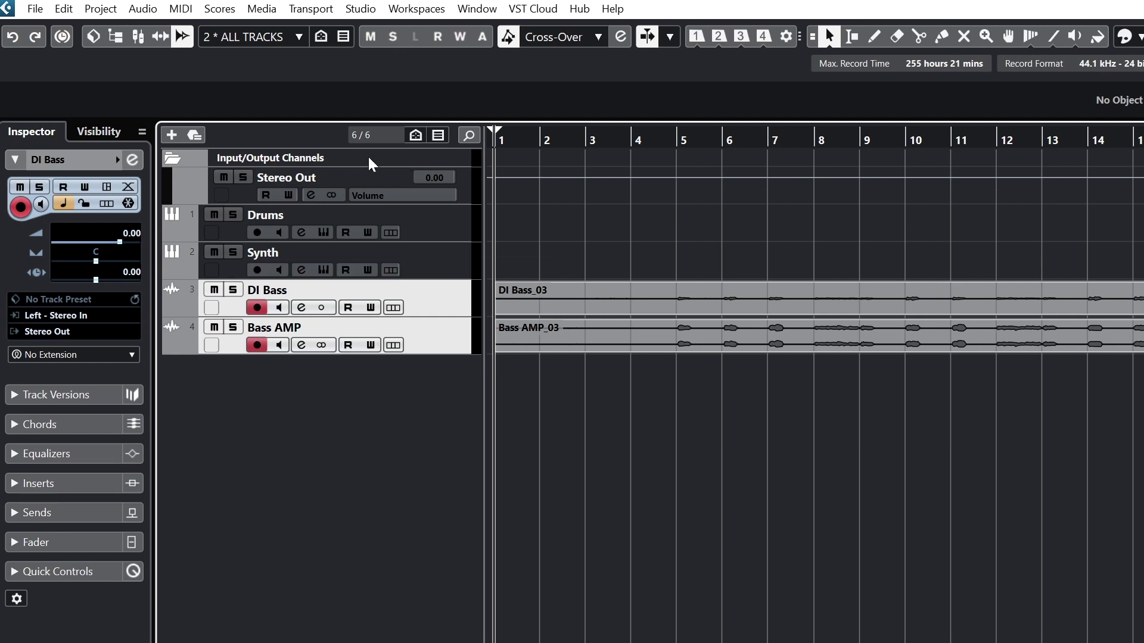
Step: Turn automation read and write on and off for all tracks, and suspend and restore all automation
left_click(438, 41)
left_click(459, 41)
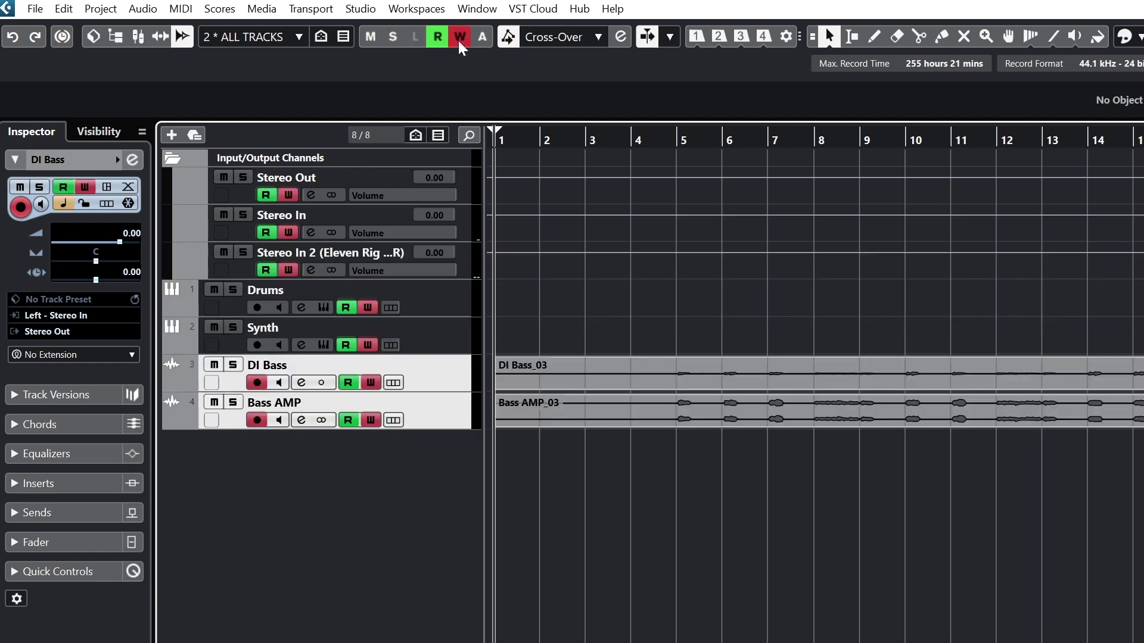
left_click(459, 41)
left_click(482, 39)
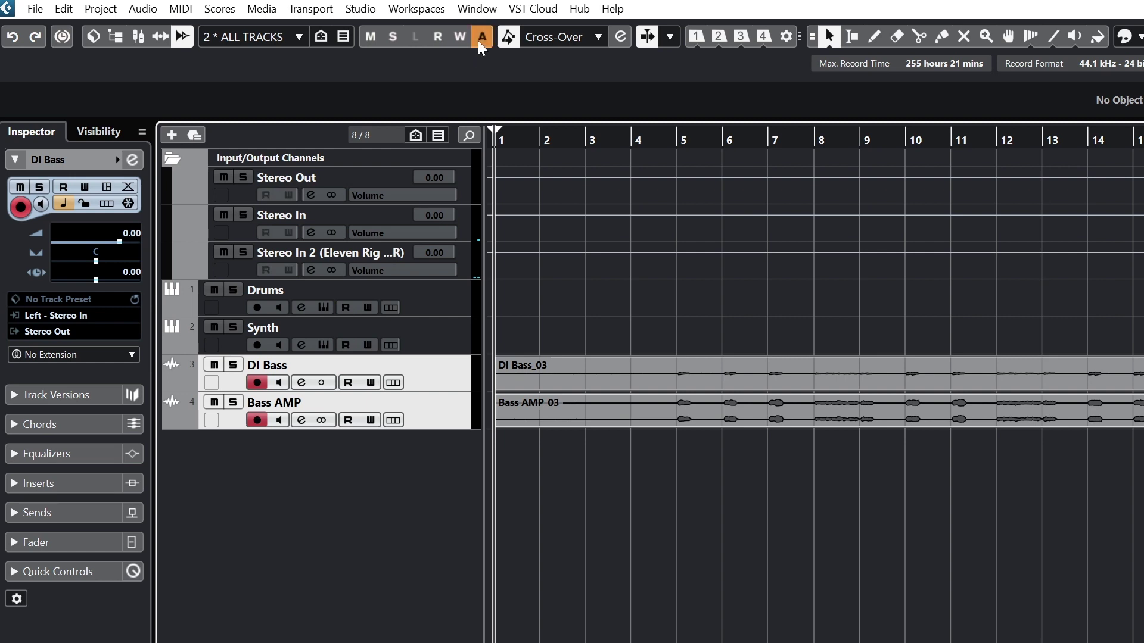
left_click(481, 39)
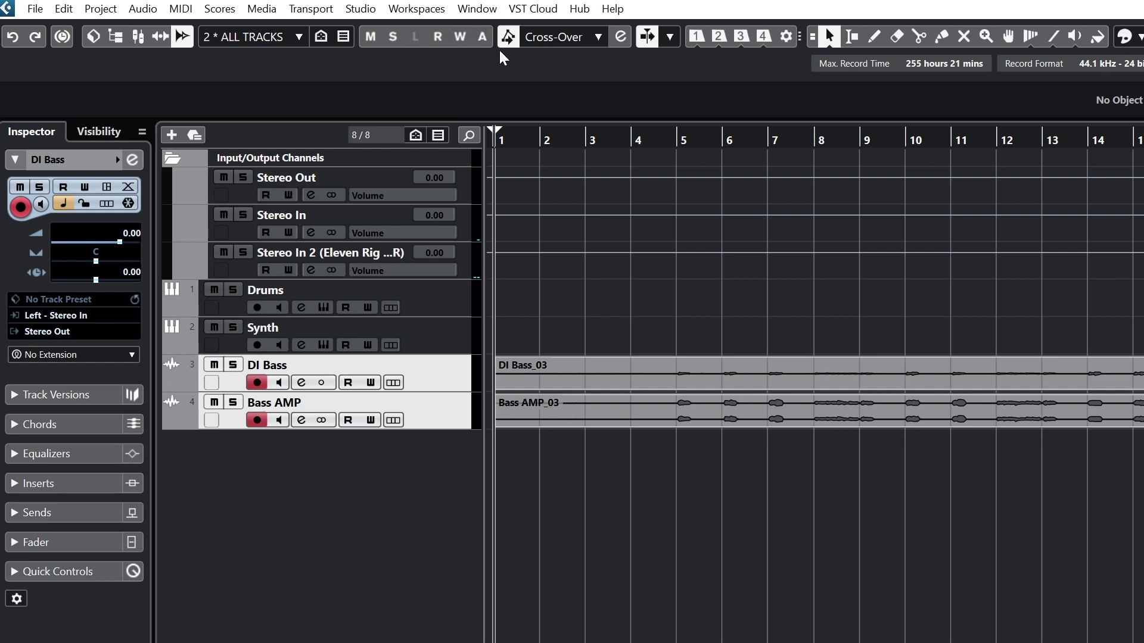
Step: Try the Touch, Auto-Latch and Cross-Over automation modes, leaving the mode set to Touch
left_click(554, 36)
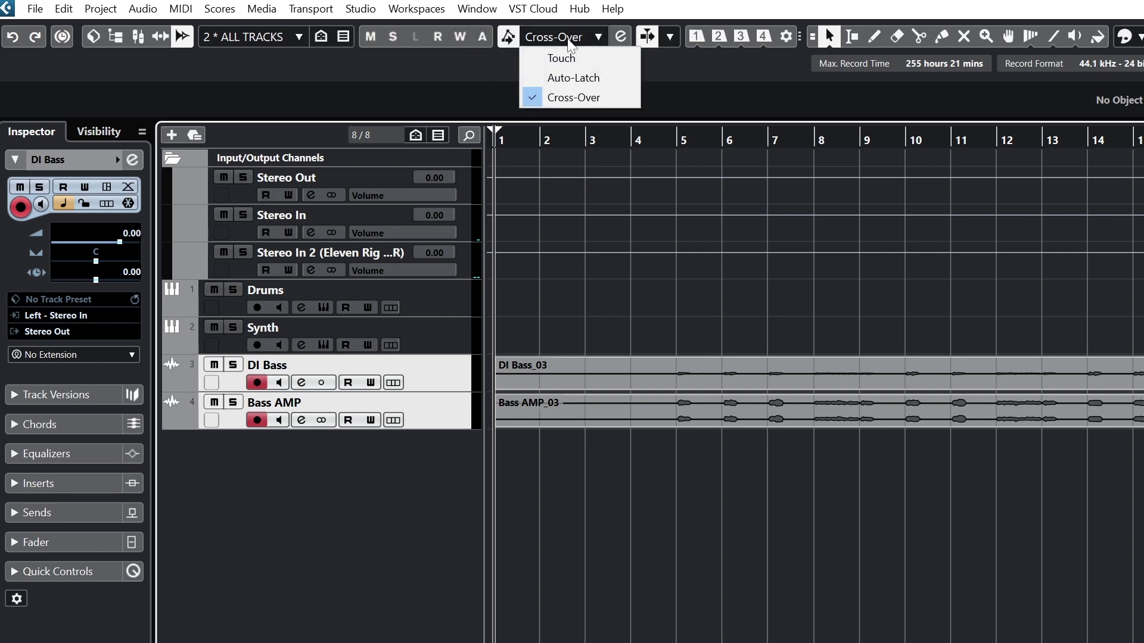
left_click(569, 60)
left_click(576, 42)
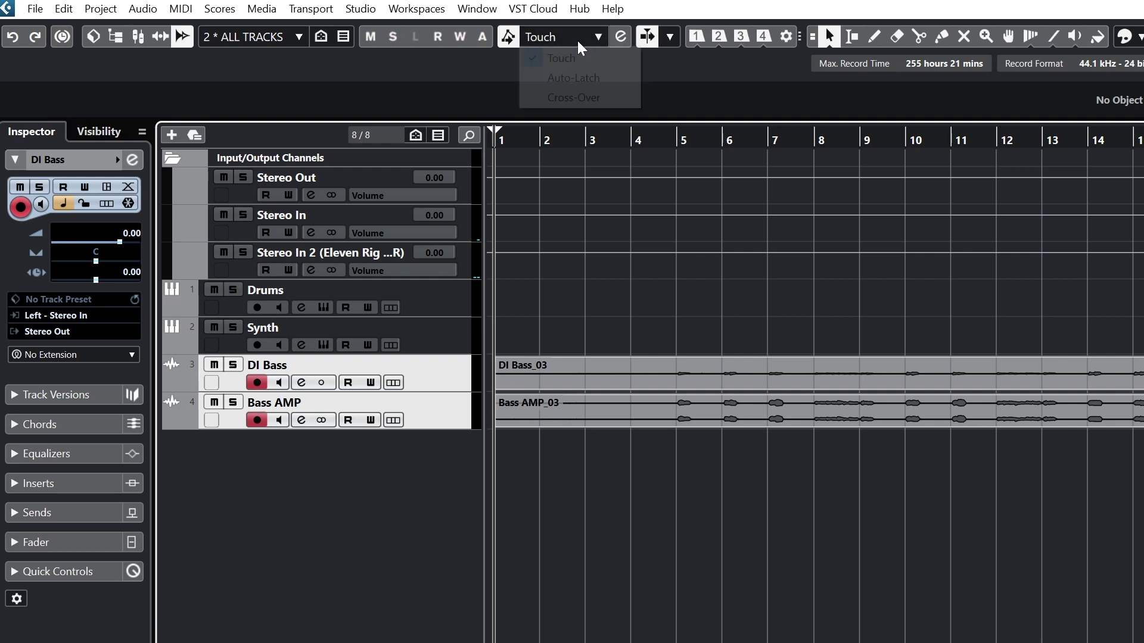
left_click(576, 78)
left_click(576, 40)
left_click(576, 97)
left_click(573, 38)
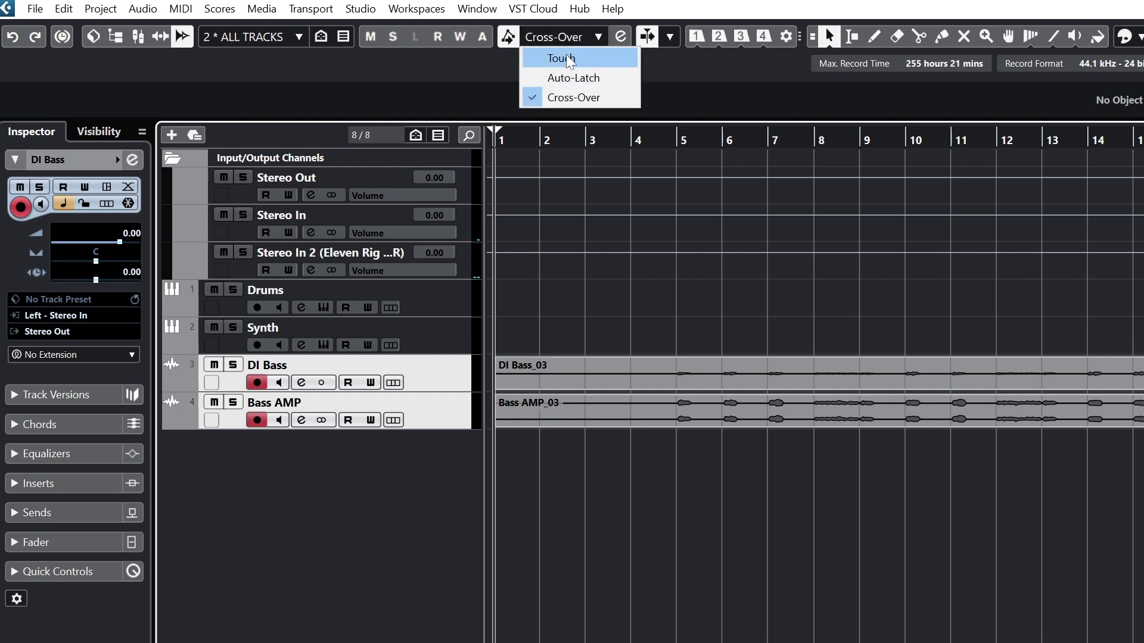
left_click(569, 60)
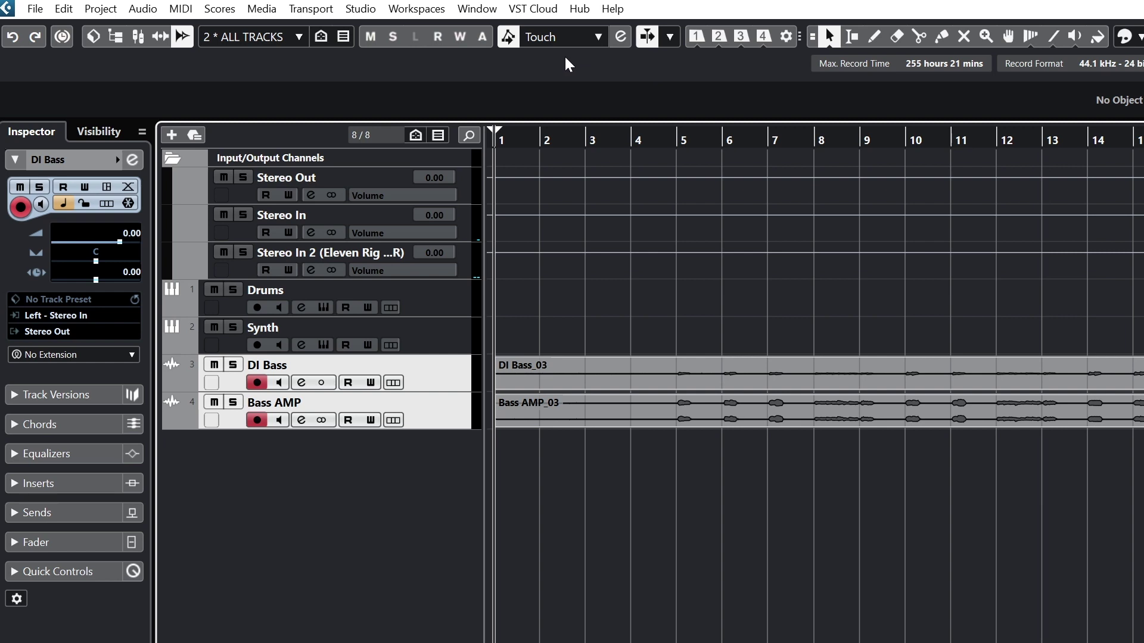
Step: Open the Automation Panel, view its settings and operations, and close it
left_click(620, 36)
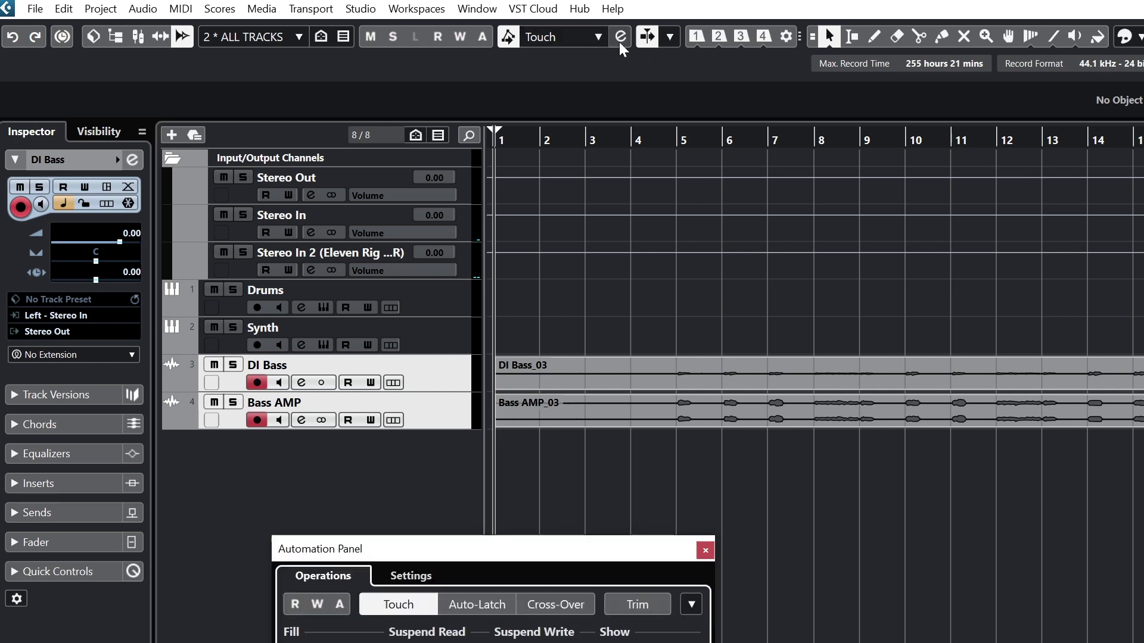
left_click(469, 132)
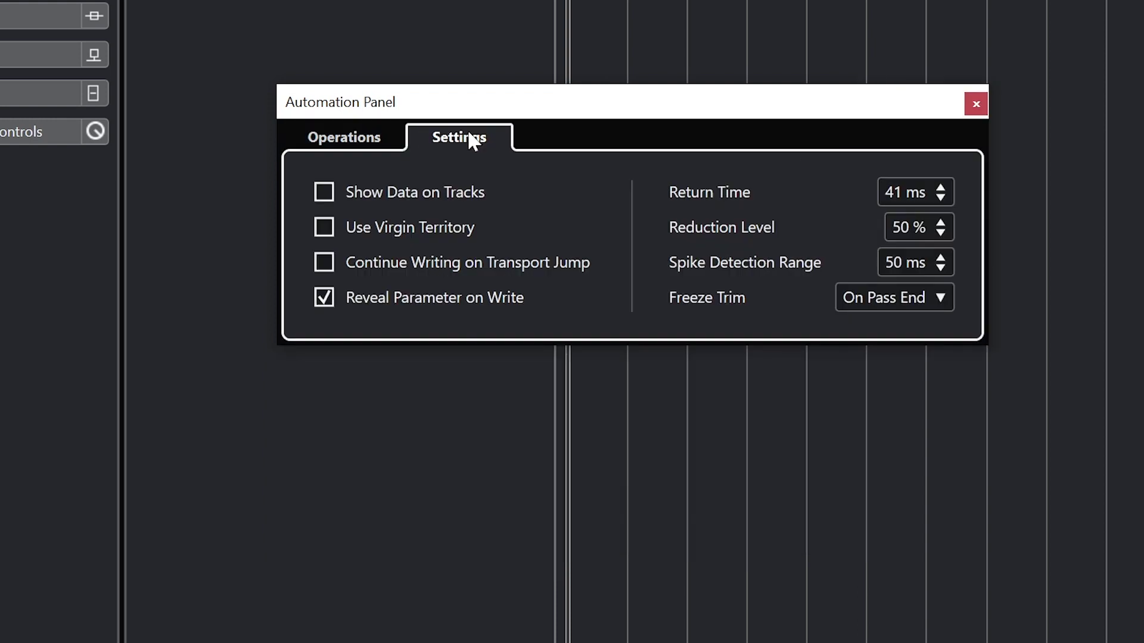
left_click(377, 143)
left_click(843, 111)
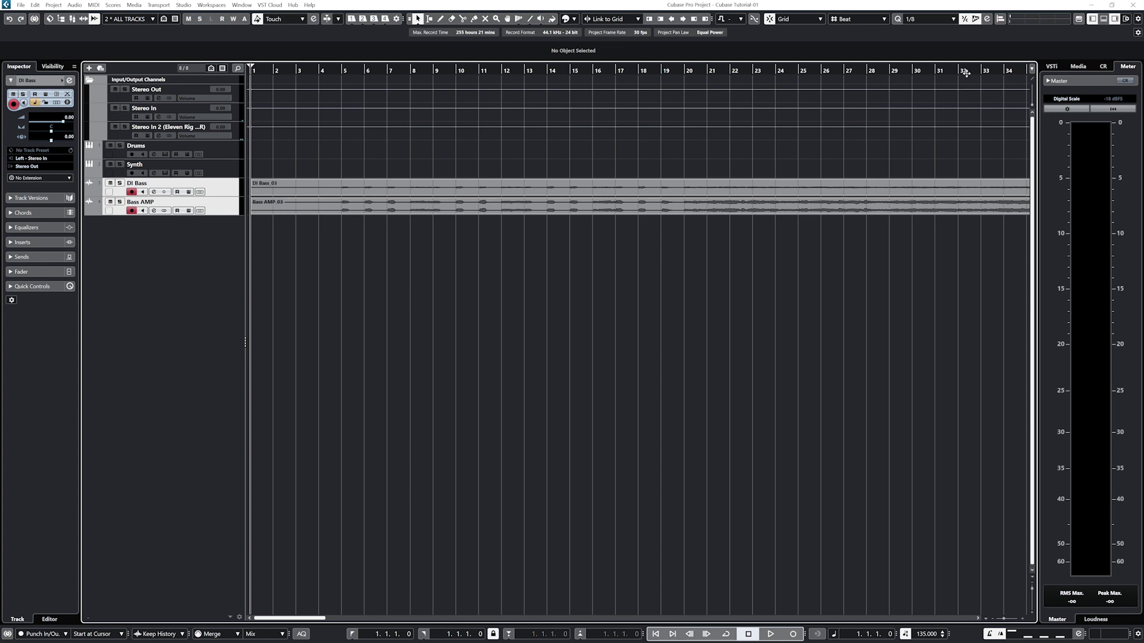
Step: Play the project from about bar 32 with auto-scroll set to Stationary Cursor, and return auto-scroll to Page Scroll
left_click(966, 73)
key("space")
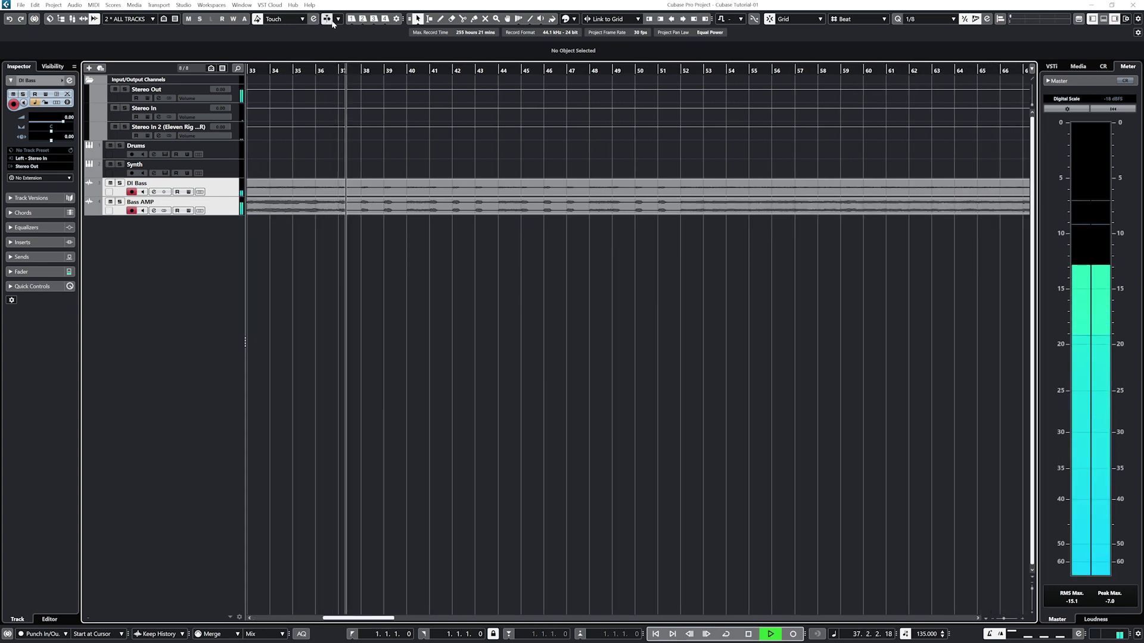
left_click(338, 19)
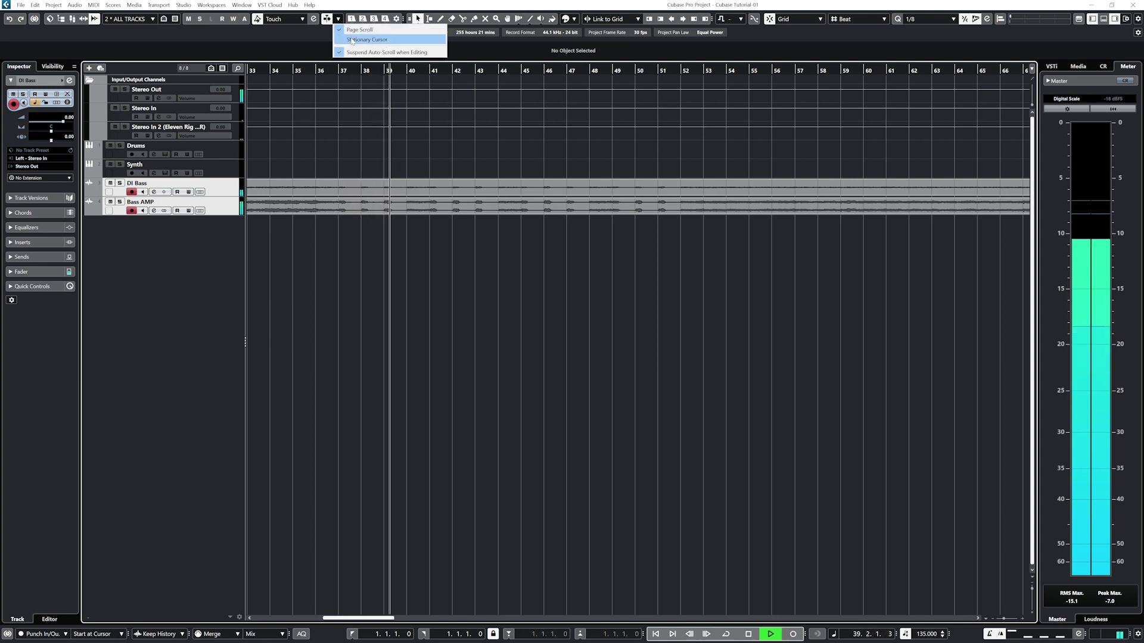
left_click(350, 38)
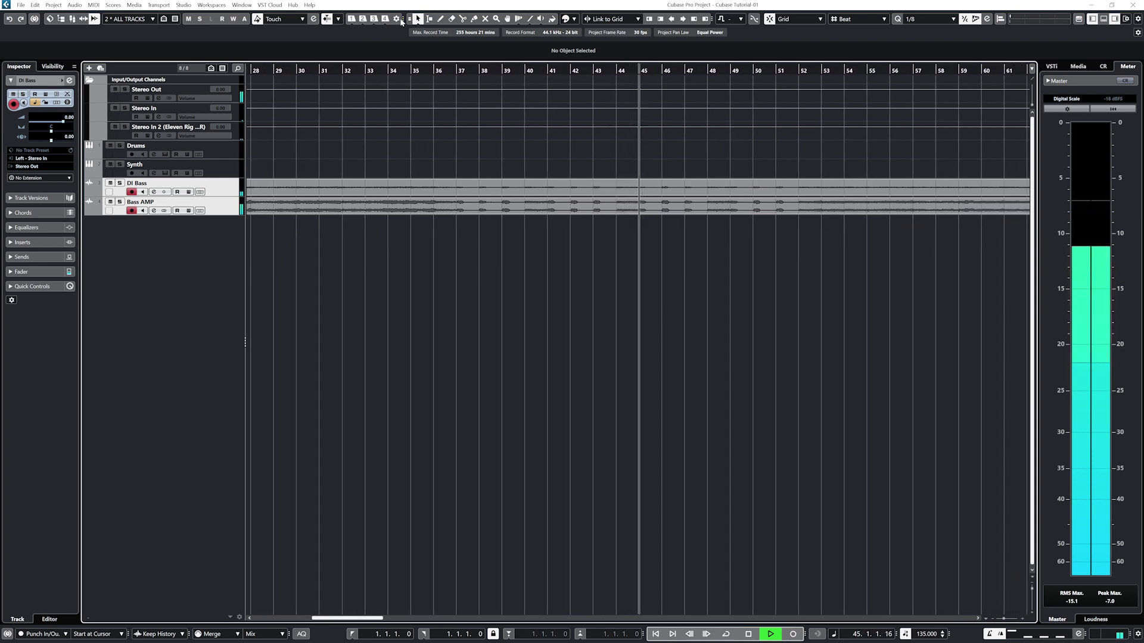
left_click(338, 18)
left_click(354, 32)
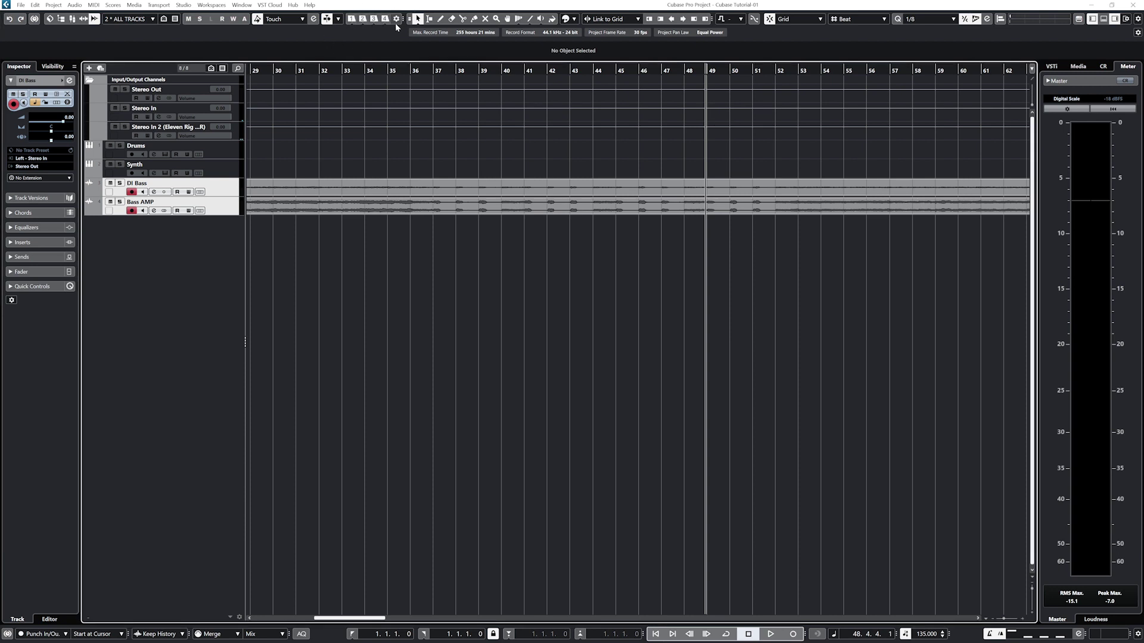
Step: Move the cursor to bar 5, add a position marker there in the Markers window and describe it as "Start Of Song"
left_click(655, 633)
left_click(341, 70)
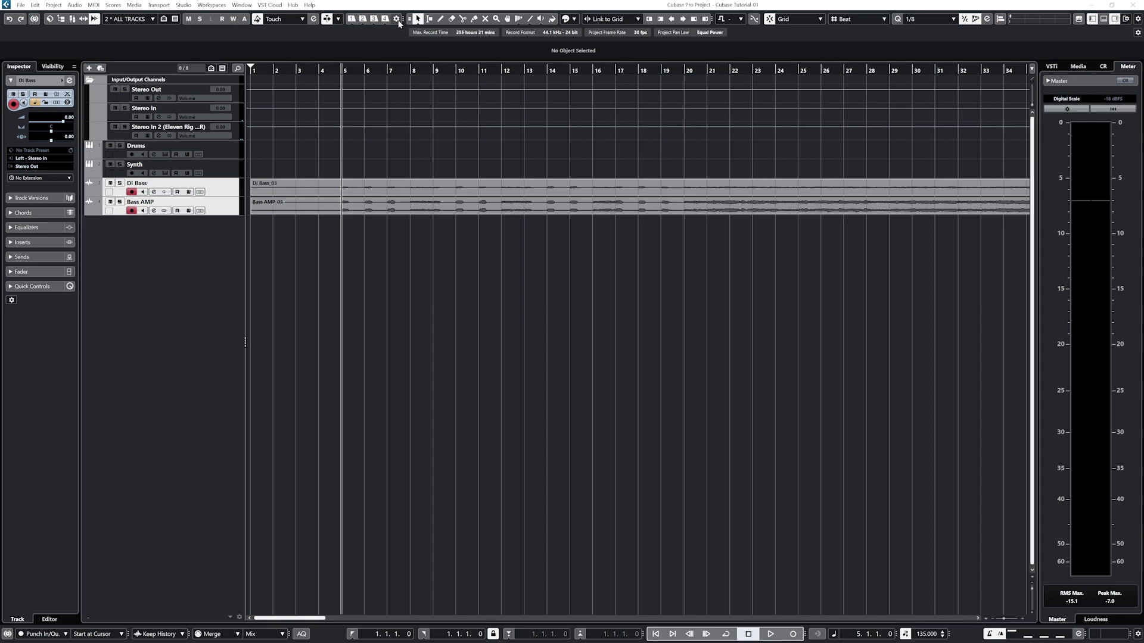
left_click_drag(0, 166, 550, 179)
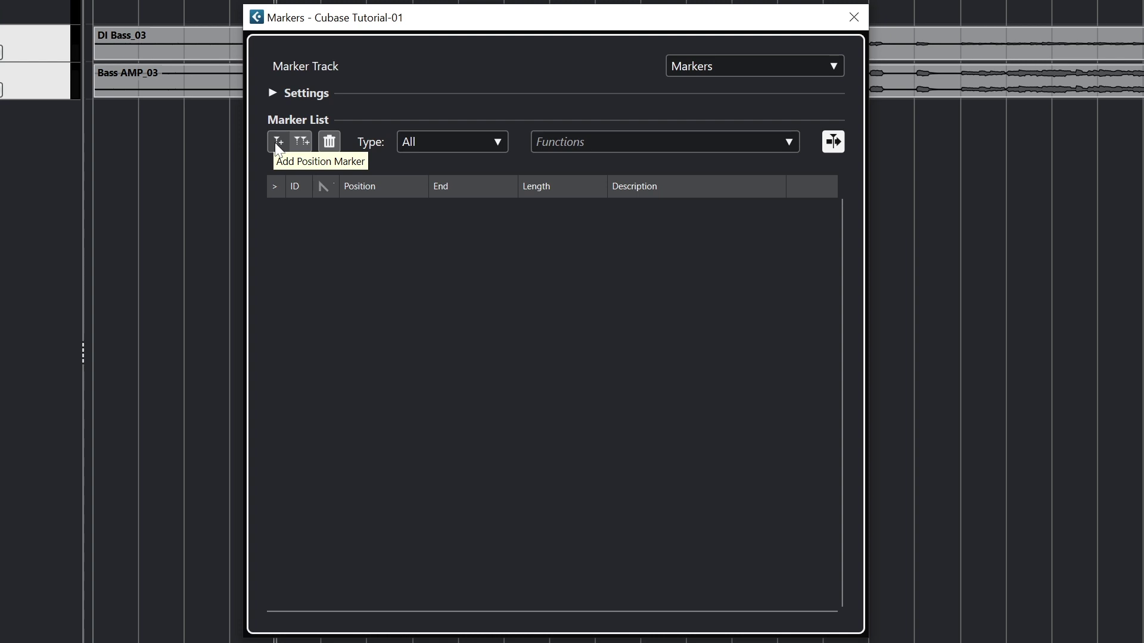
left_click(277, 143)
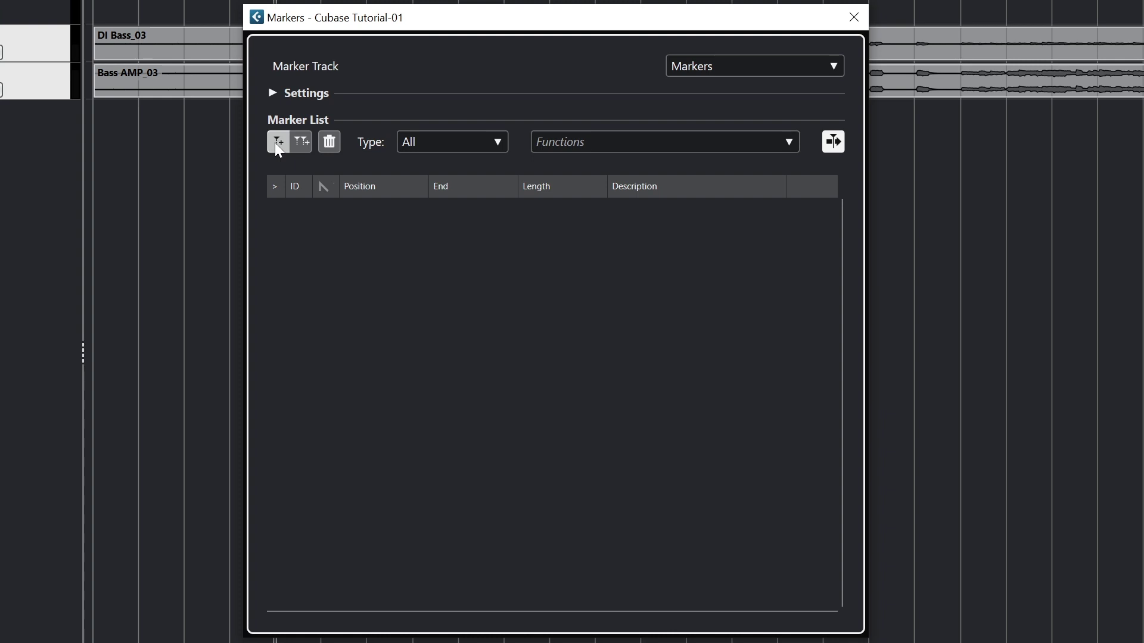
left_click(277, 143)
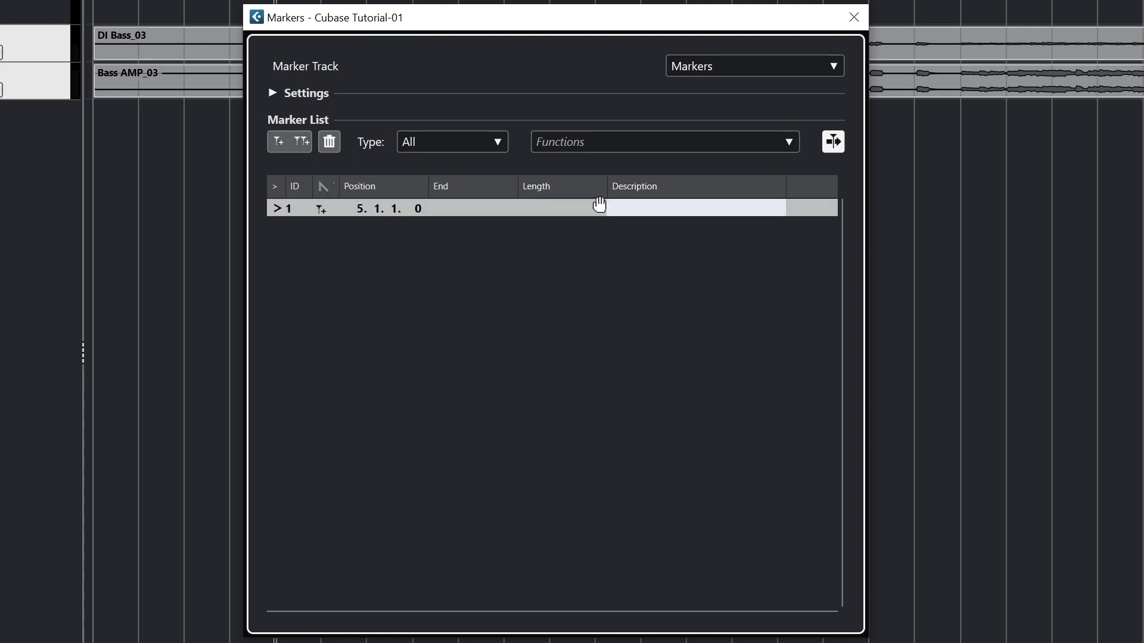
type("Start Of Song")
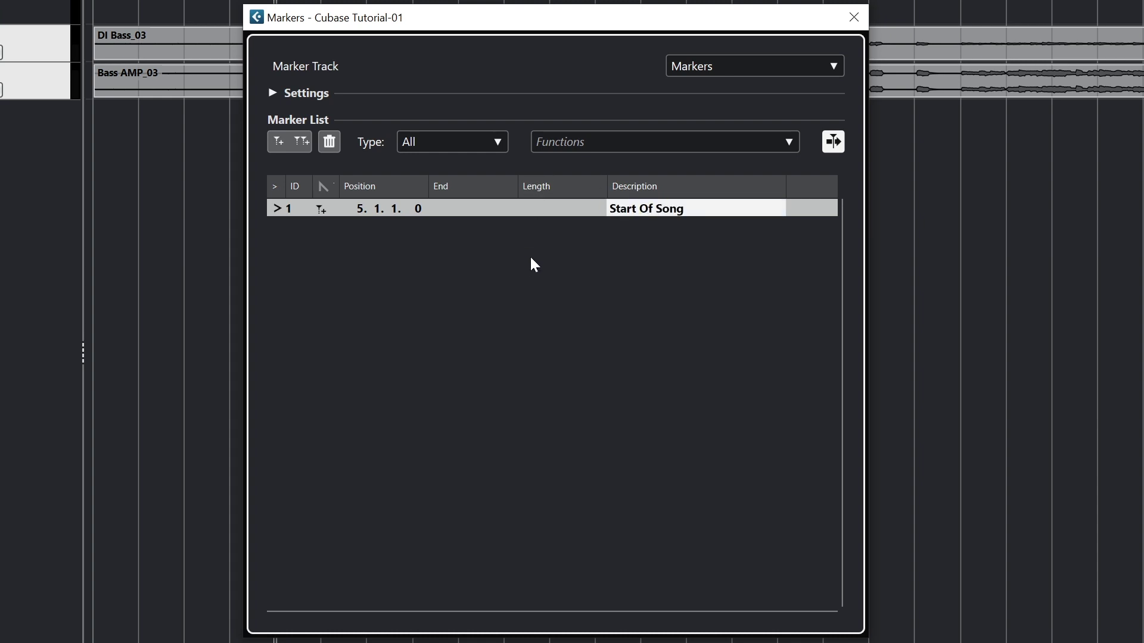
Step: Close the Markers window, combine the Object and Range Selection tools, and try them on the DI Bass and Bass AMP events
left_click(849, 23)
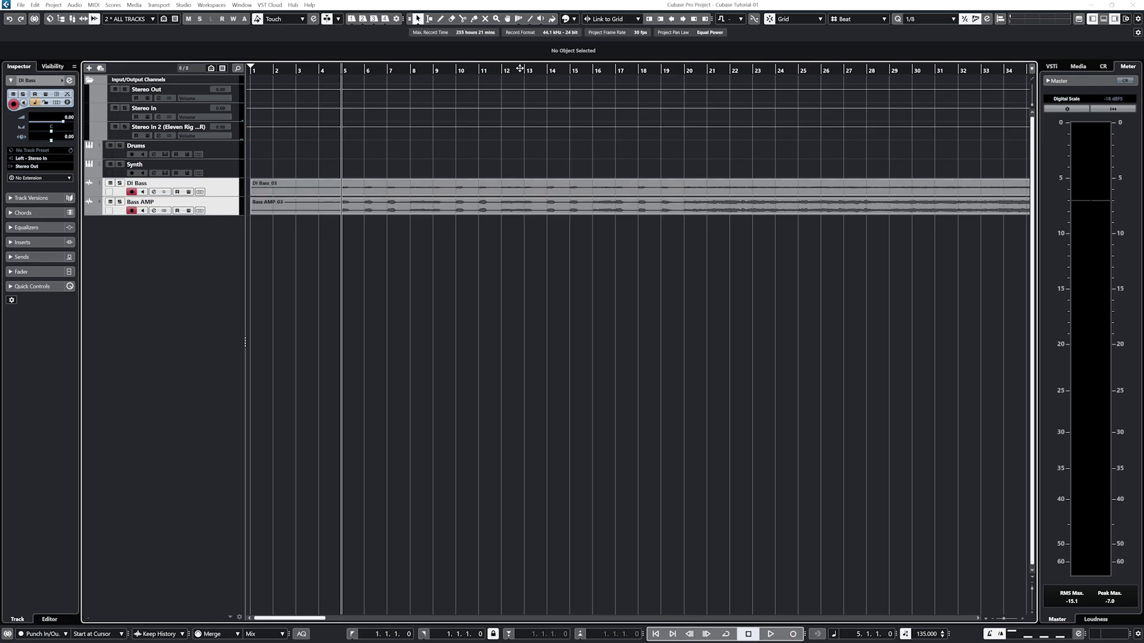
left_click(519, 69)
left_click(352, 20)
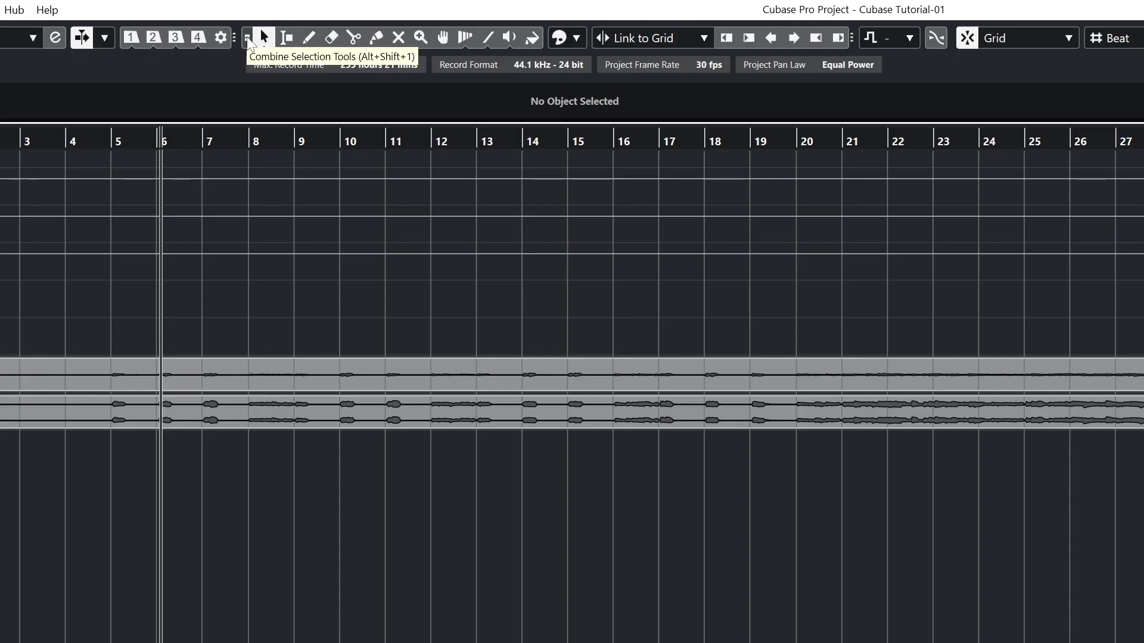
left_click(410, 19)
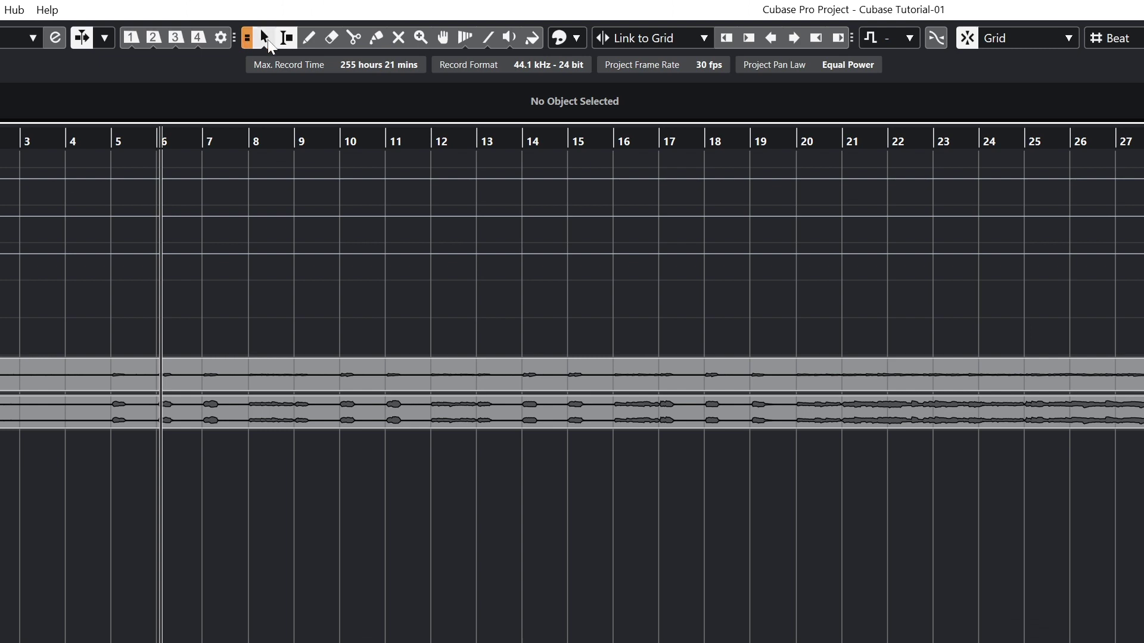
left_click_drag(239, 368, 393, 418)
left_click(426, 381)
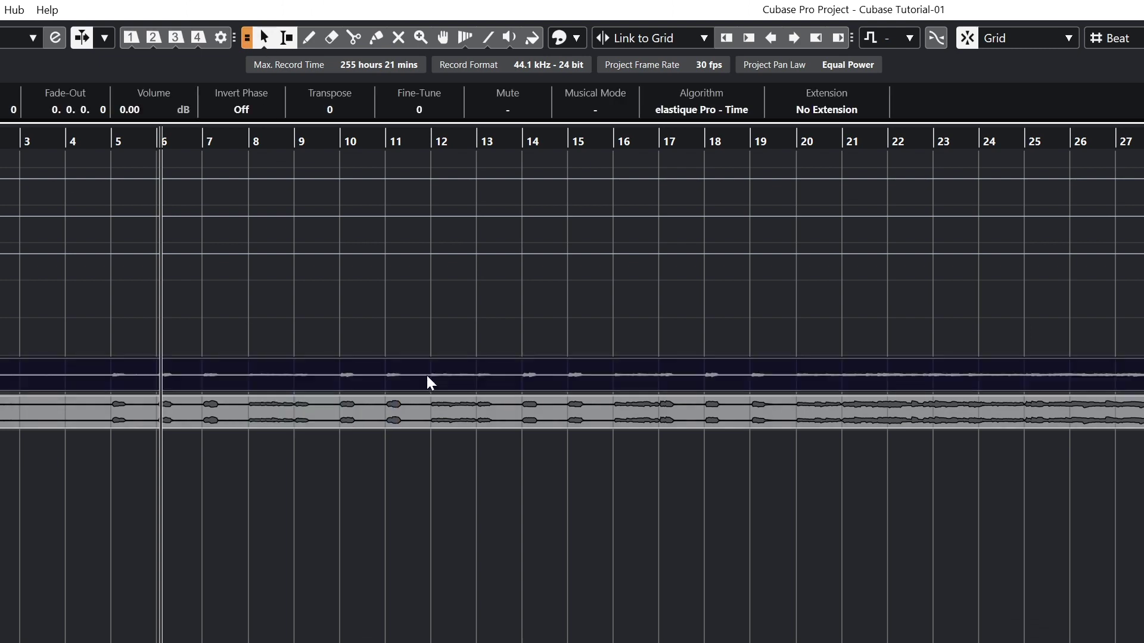
left_click(416, 418)
left_click(263, 39)
left_click(262, 37)
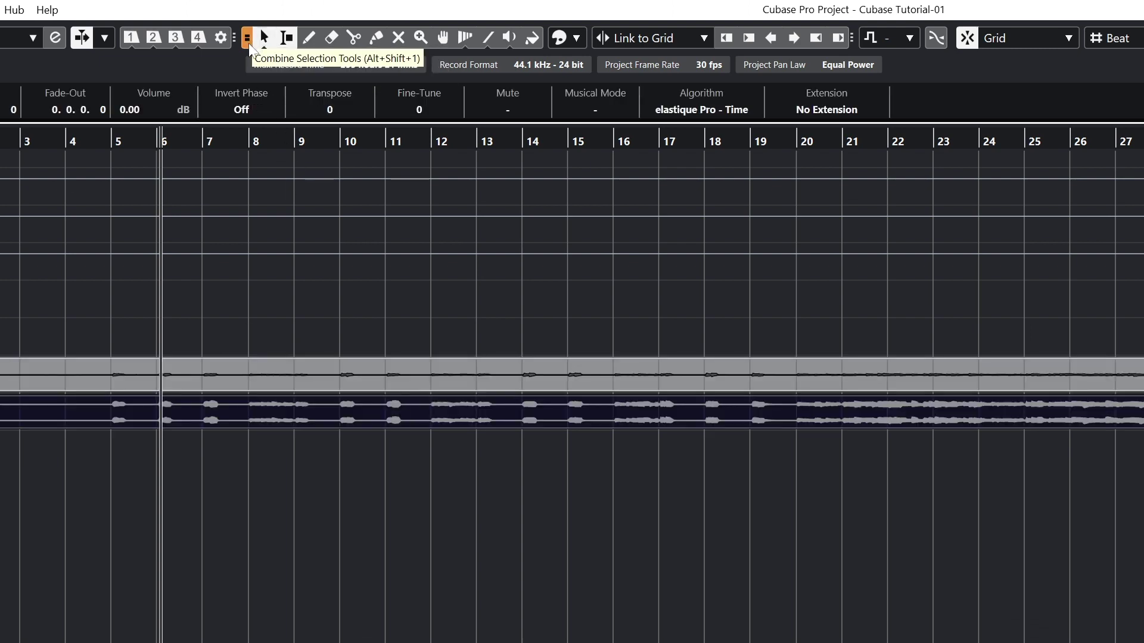
Step: Separate the combined selection tools, then try Object Selection on the bass events and Range Selection across the DI Bass and Synth lanes
left_click(248, 39)
left_click(287, 40)
left_click(264, 38)
left_click_drag(285, 382, 251, 417)
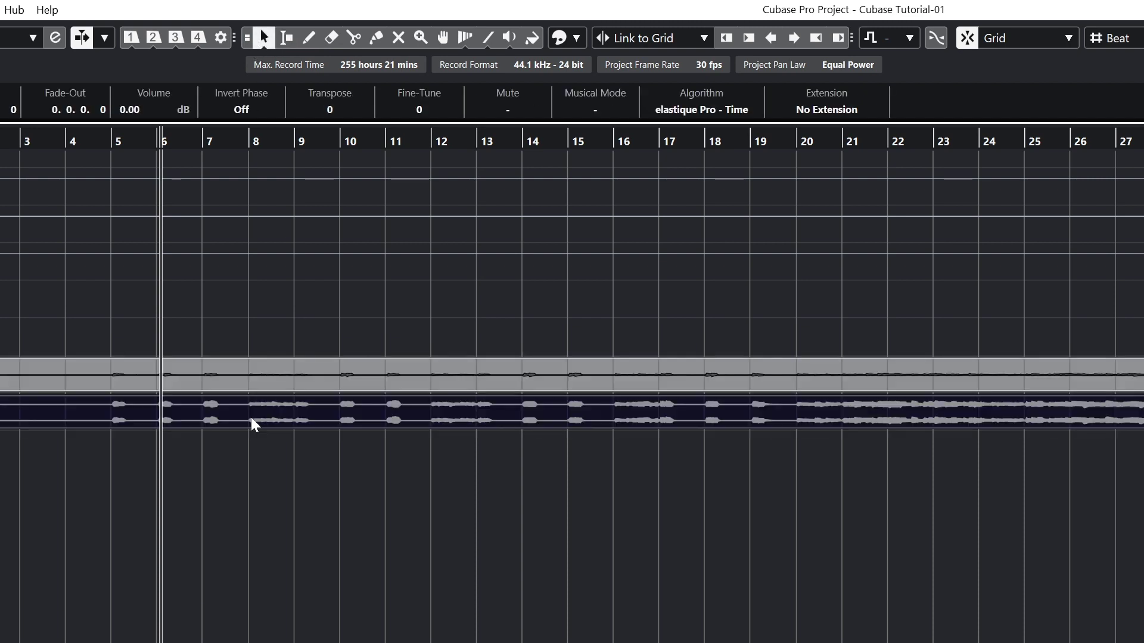
left_click(286, 38)
left_click_drag(198, 378, 430, 357)
left_click(288, 332)
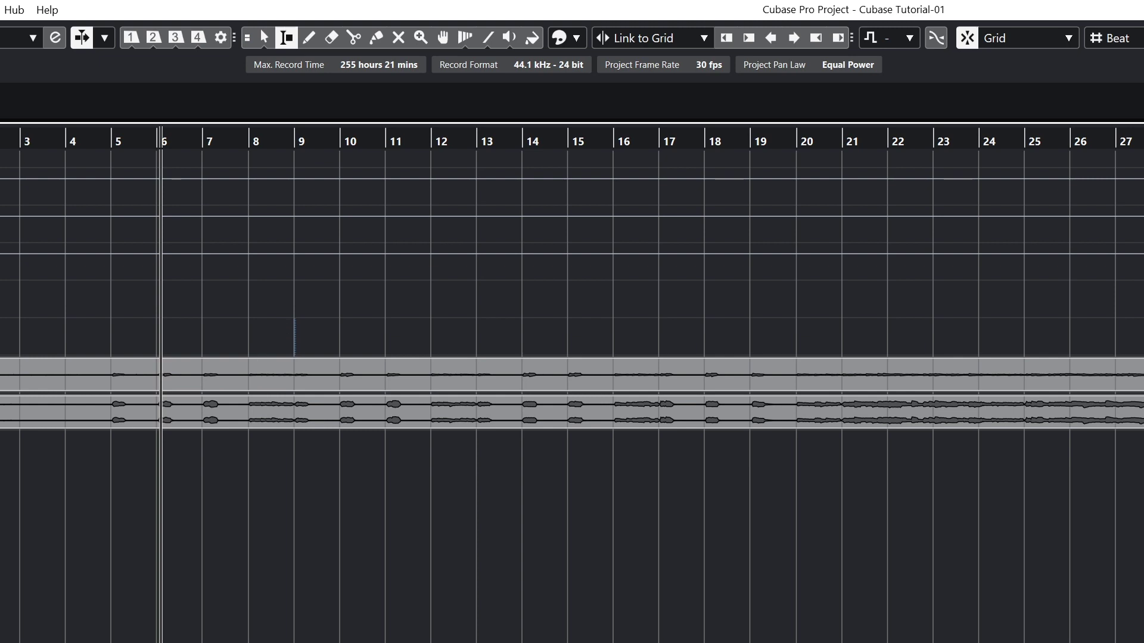
Step: Draw a MIDI part on the Drums track from bar 4 to bar 8 and erase it
left_click(309, 38)
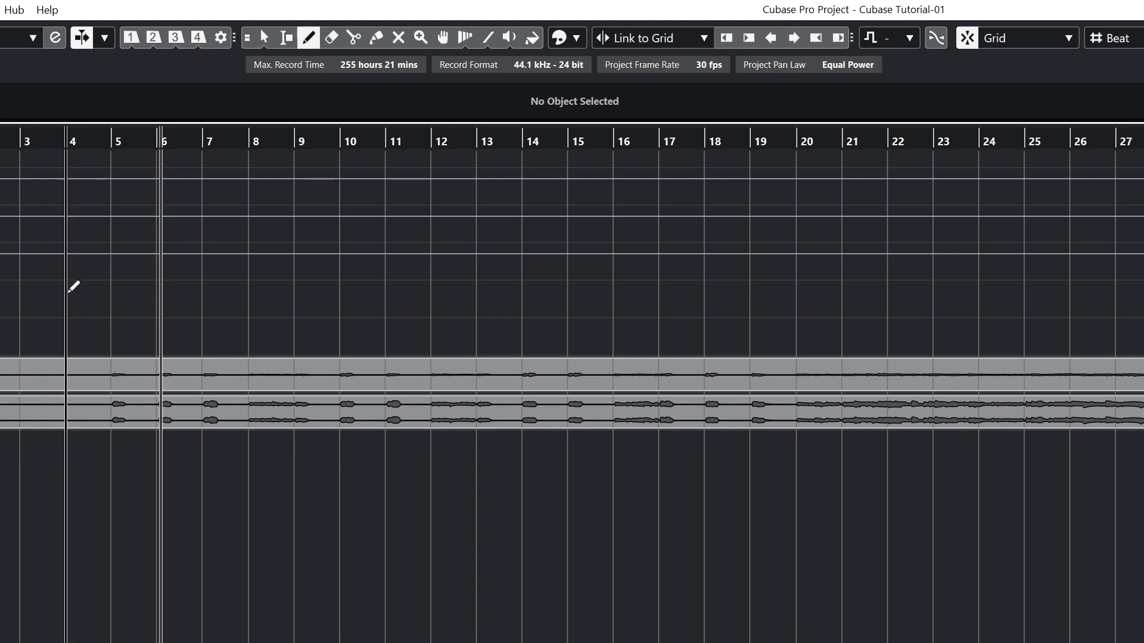
left_click_drag(67, 293, 250, 292)
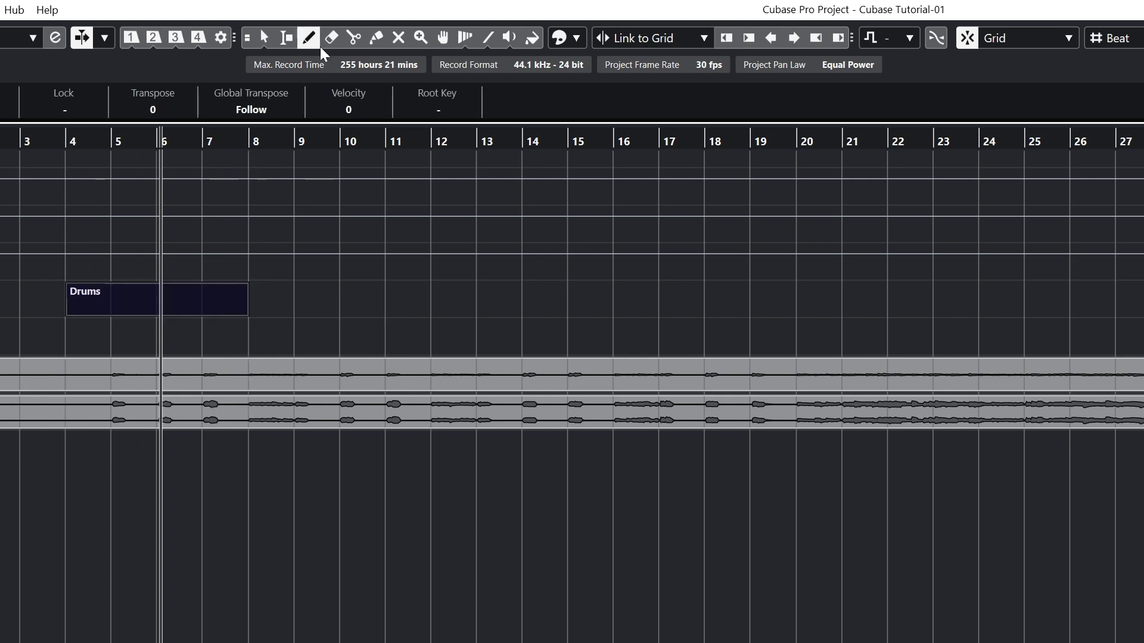
left_click(181, 298)
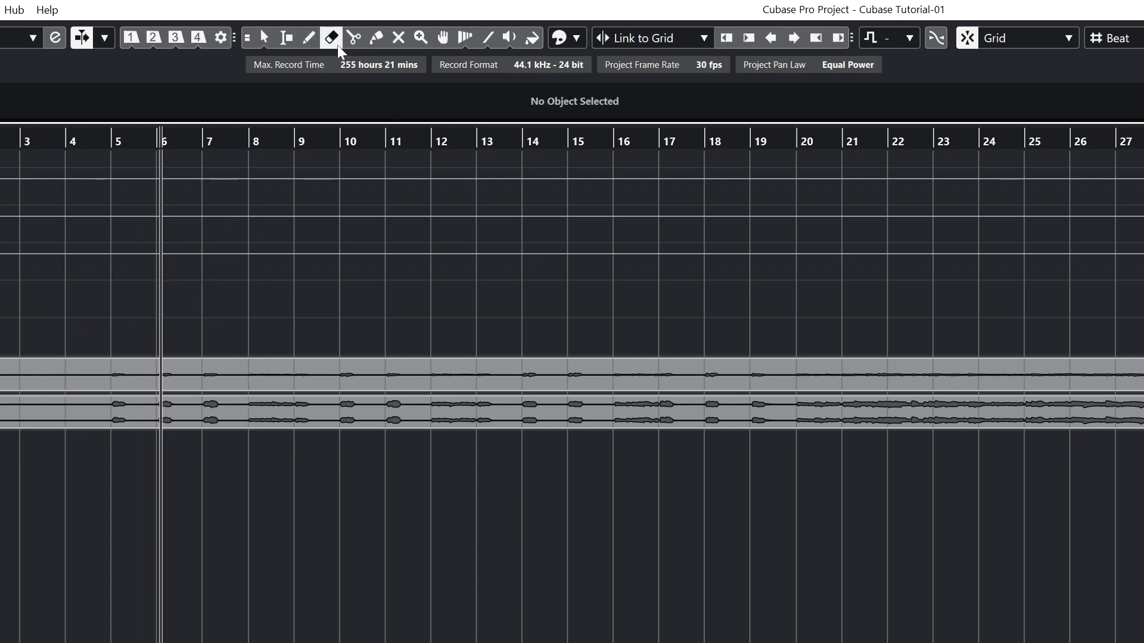
Step: Split the DI Bass event at bar 8, select the piece after the cut, and glue the pieces back together
left_click(353, 37)
left_click(250, 378)
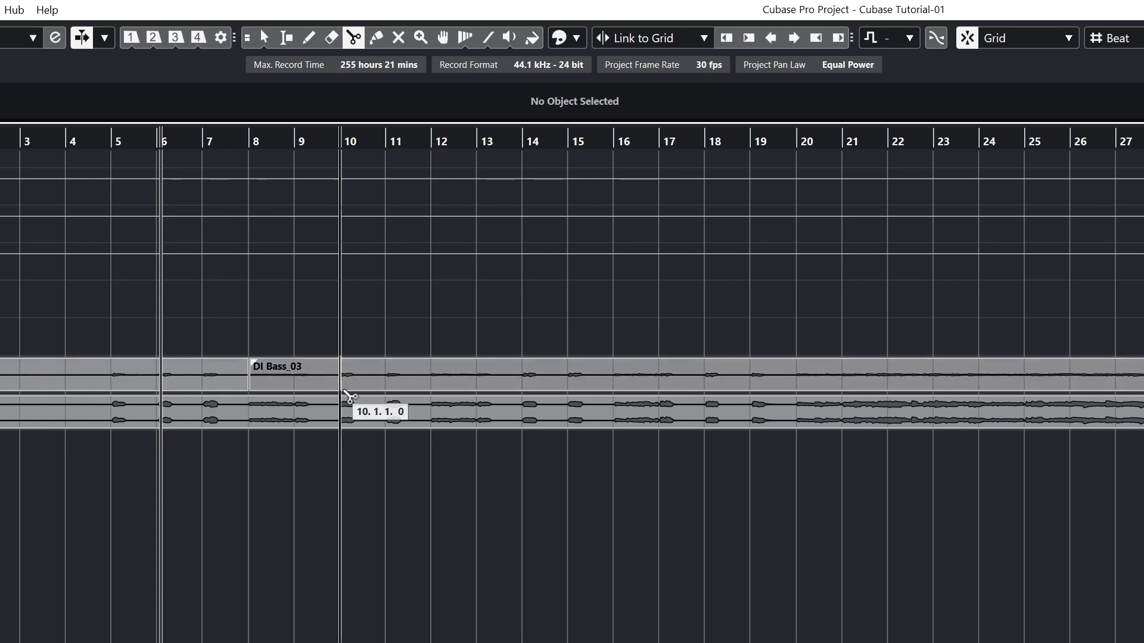
left_click(264, 38)
mouse_move(297, 381)
left_mouse_down()
mouse_move(403, 387)
mouse_move(297, 385)
left_mouse_up()
left_click(371, 41)
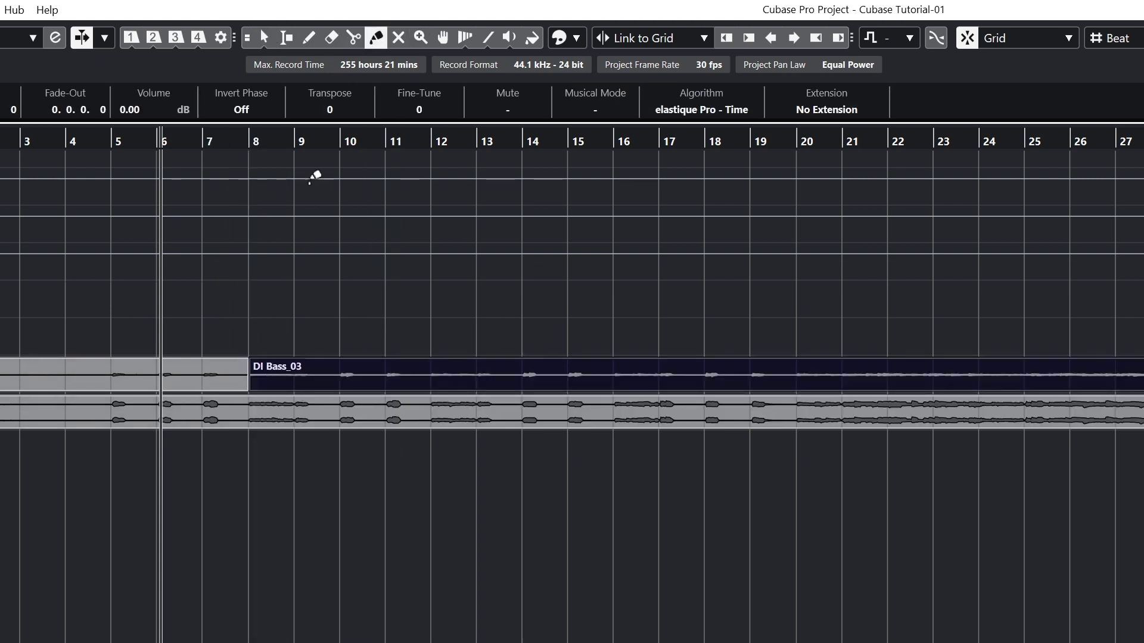
left_click(256, 361)
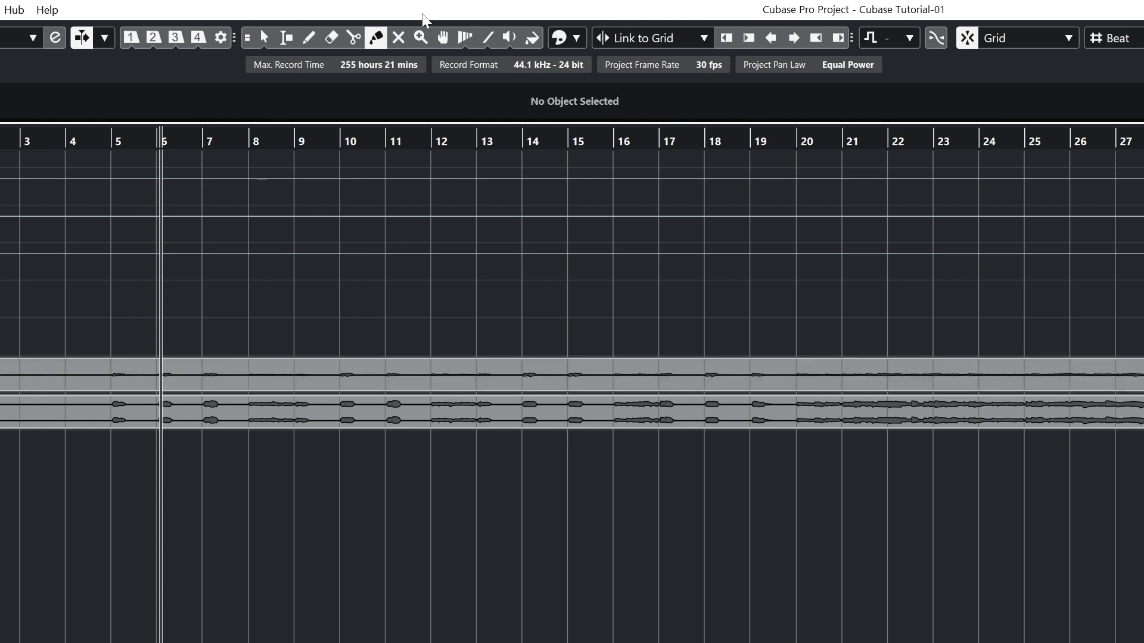
Step: Mute the DI Bass event, play the project briefly, and unmute the event
left_click(241, 377)
key("space")
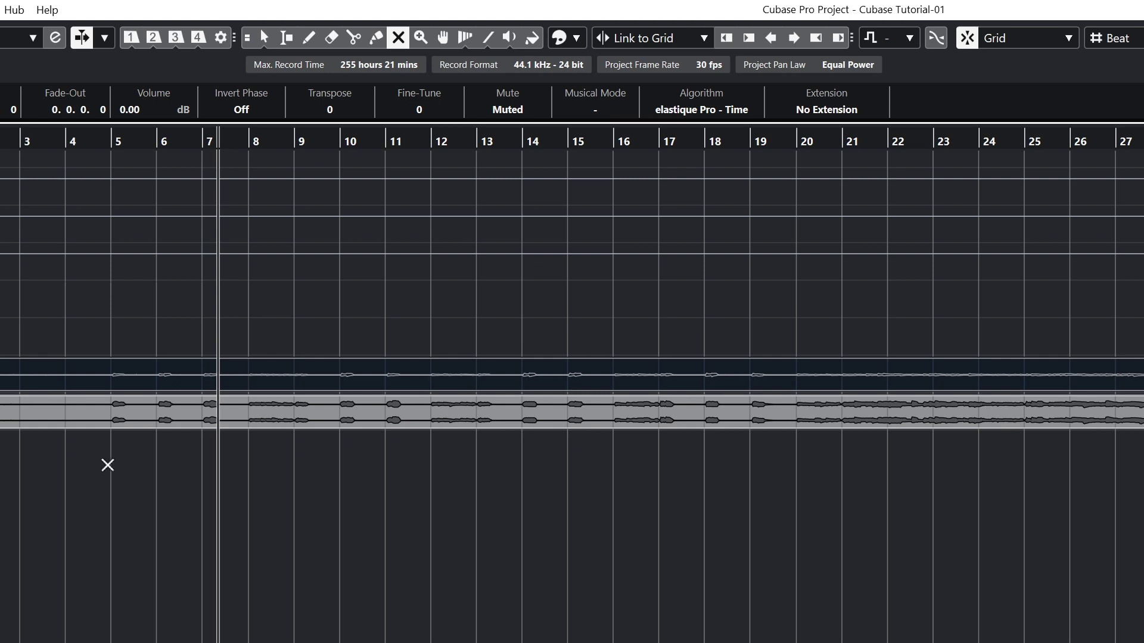
left_click(118, 378)
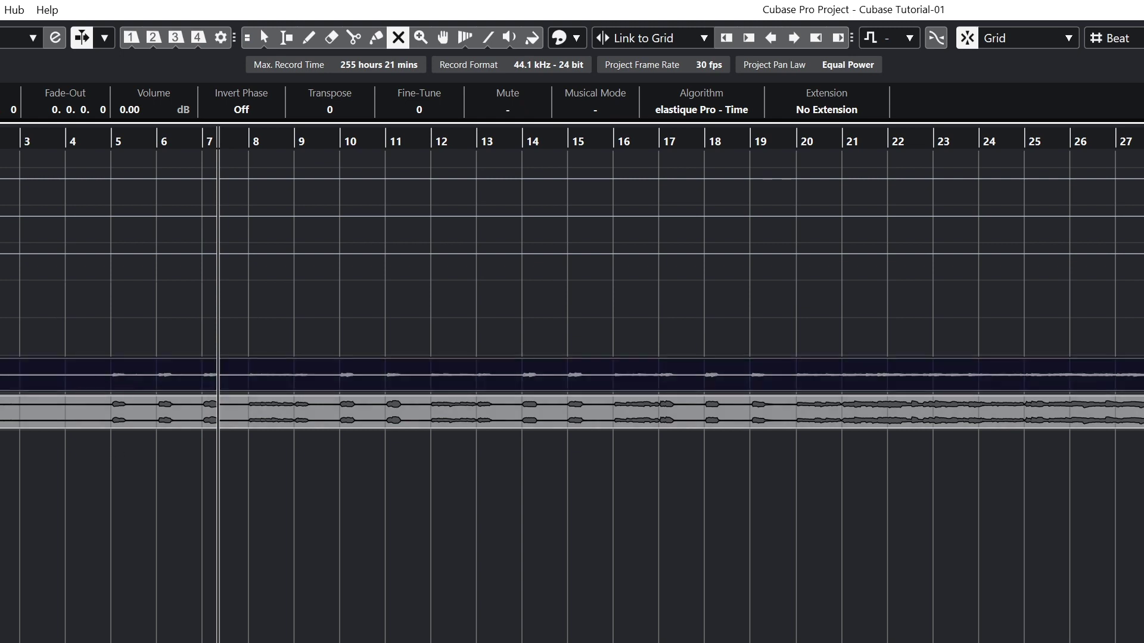
Step: Try the Zoom tool on the timeline, zooming in, zooming out, and magnifying a rectangle around the bass events
left_click(420, 38)
left_click(327, 358)
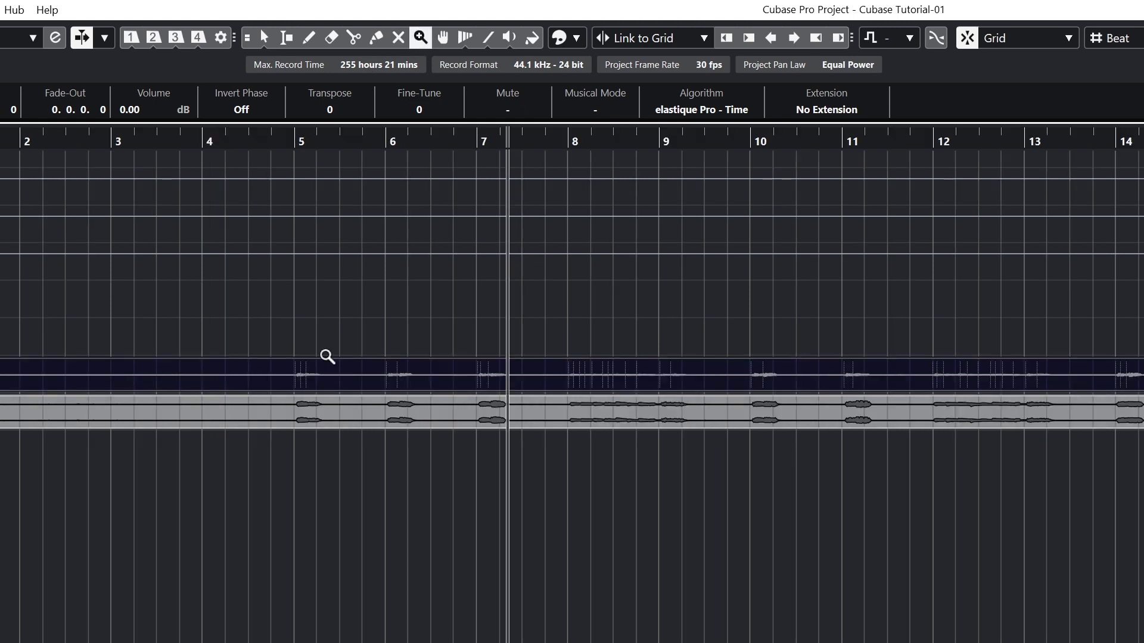
left_click(554, 285)
left_click(498, 329, "alt")
left_click(498, 329, "alt")
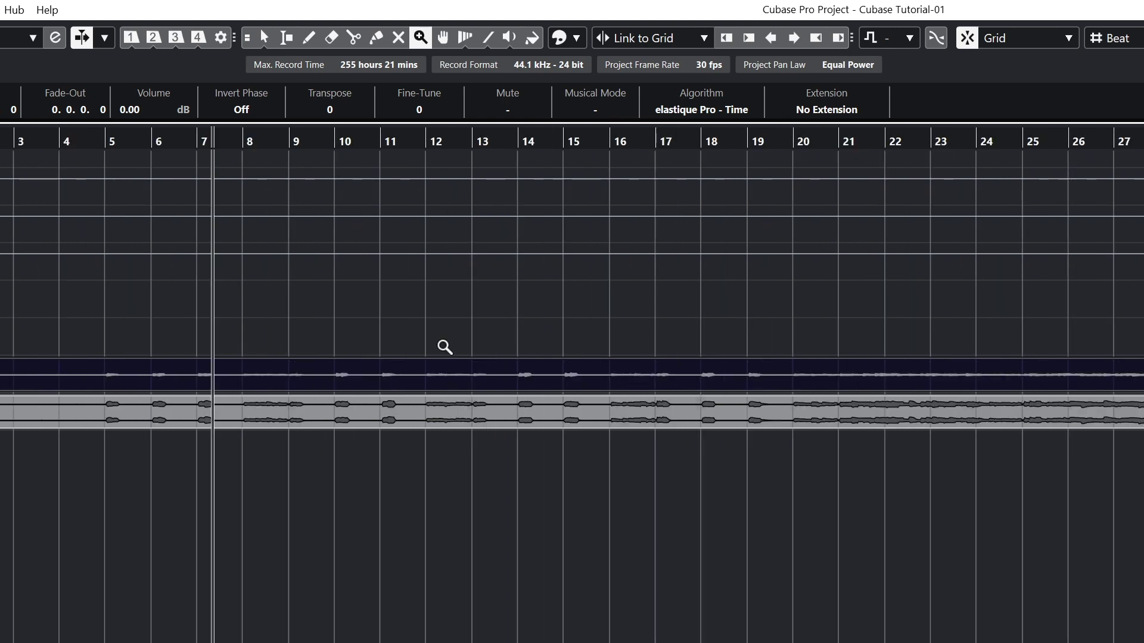
left_click(220, 323)
left_click(251, 325)
left_click_drag(253, 370, 509, 441)
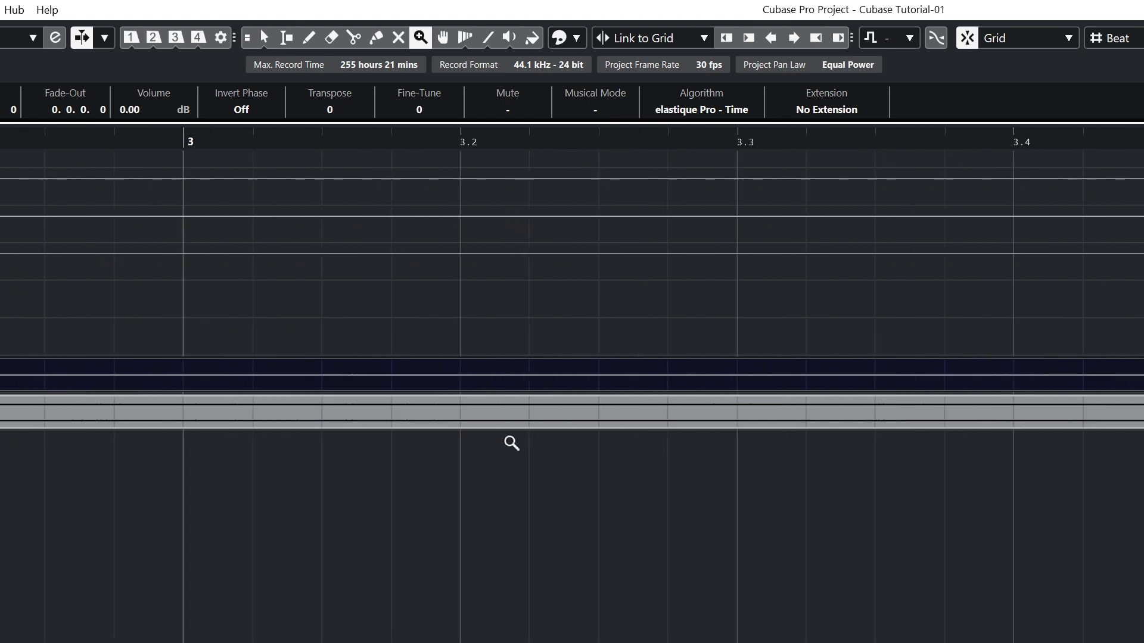
left_click(332, 339, "alt")
left_click(332, 340, "alt")
left_click(331, 339, "alt")
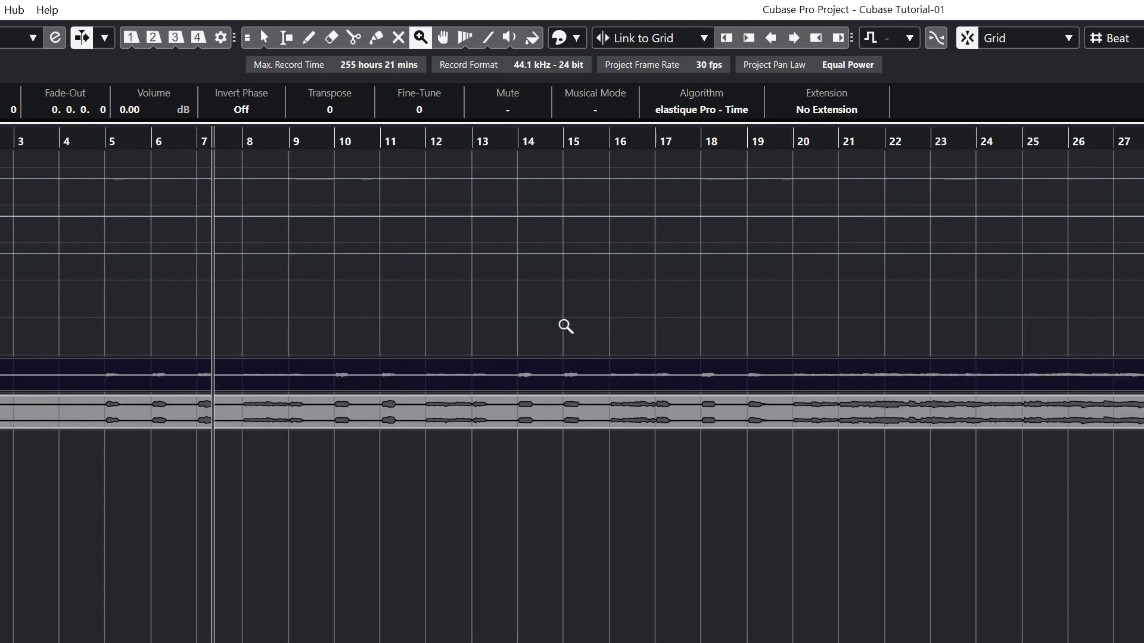
Step: Try the Time Warp tool by moving bar 7 to about 32.946 seconds, and undo the warp
left_click(443, 39)
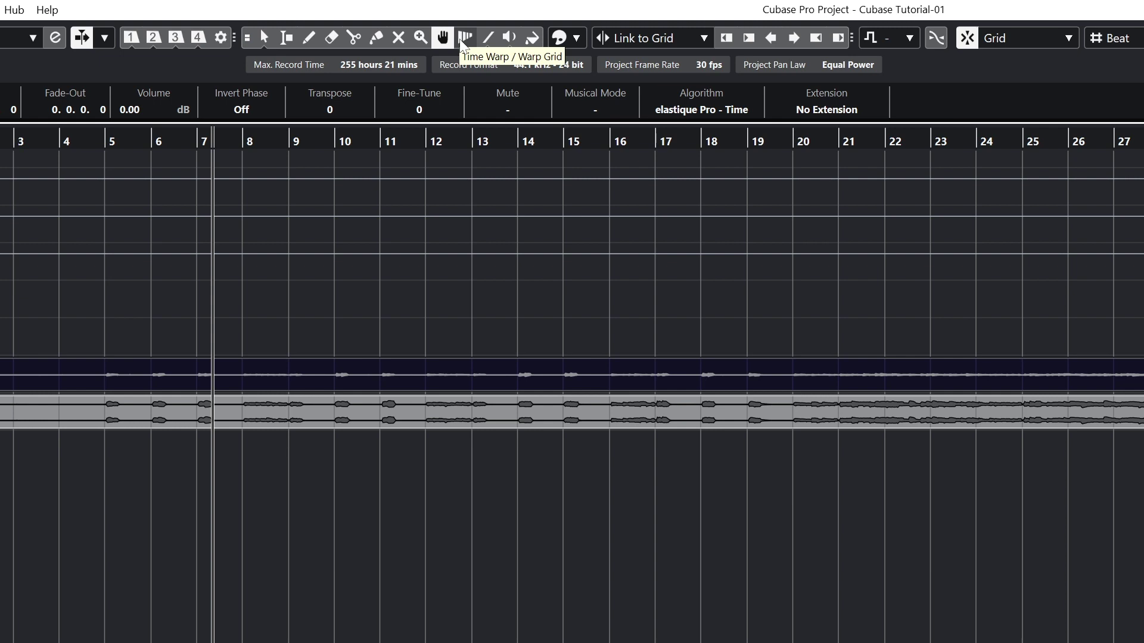
left_click(463, 42)
left_click_drag(203, 375, 771, 361)
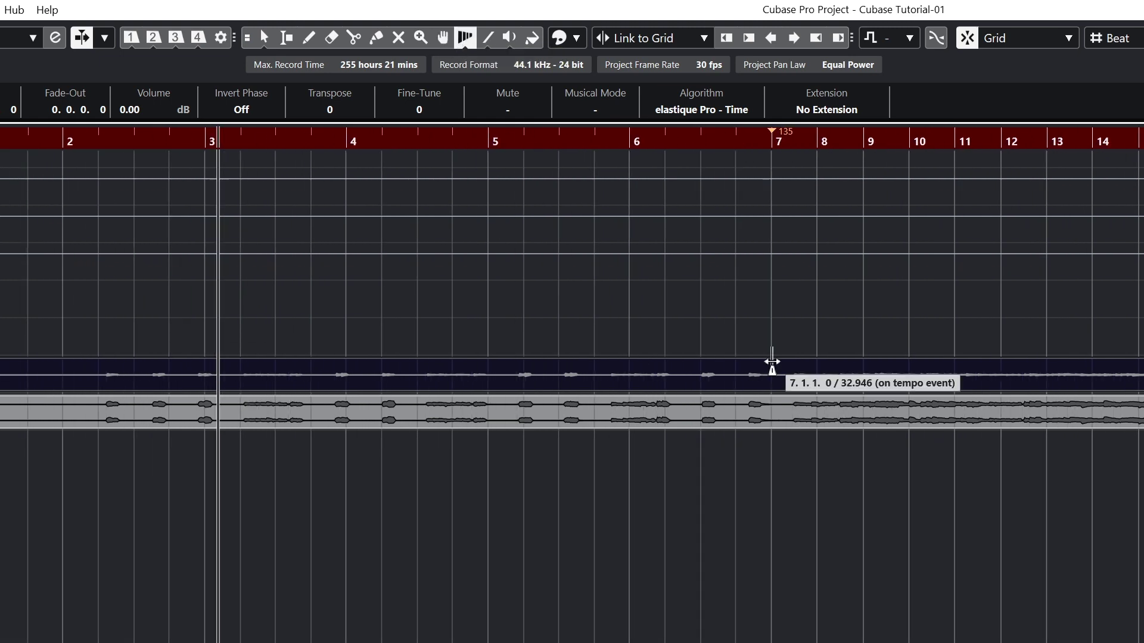
key("ctrl+z")
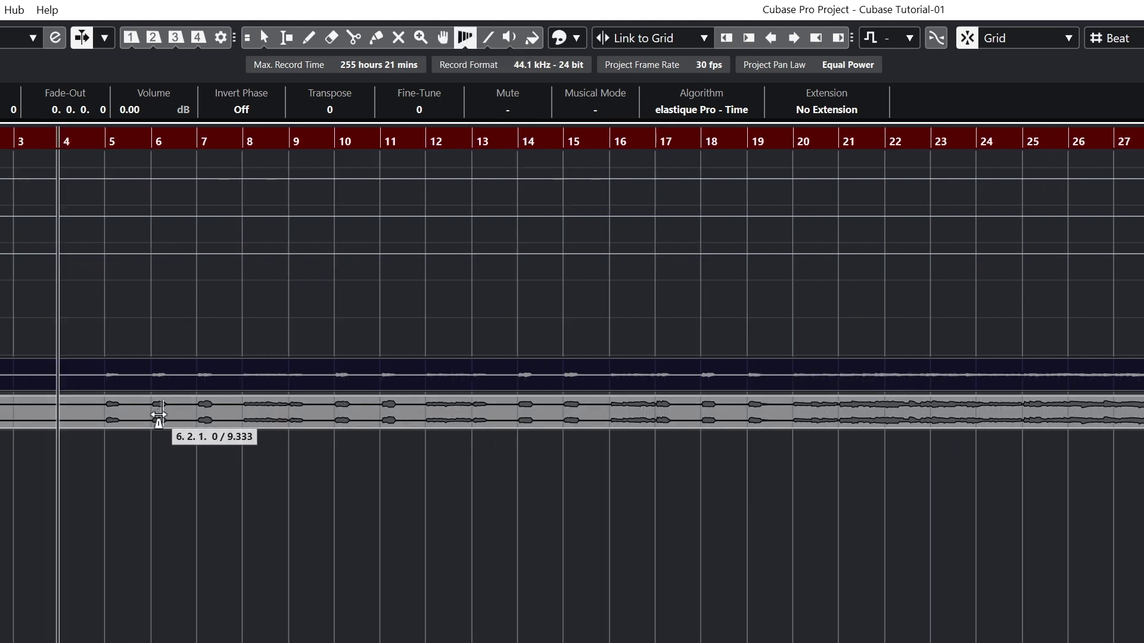
Step: Switch to the Line tool, then audition the DI Bass event from about bar 10 with the Play tool
left_click(487, 38)
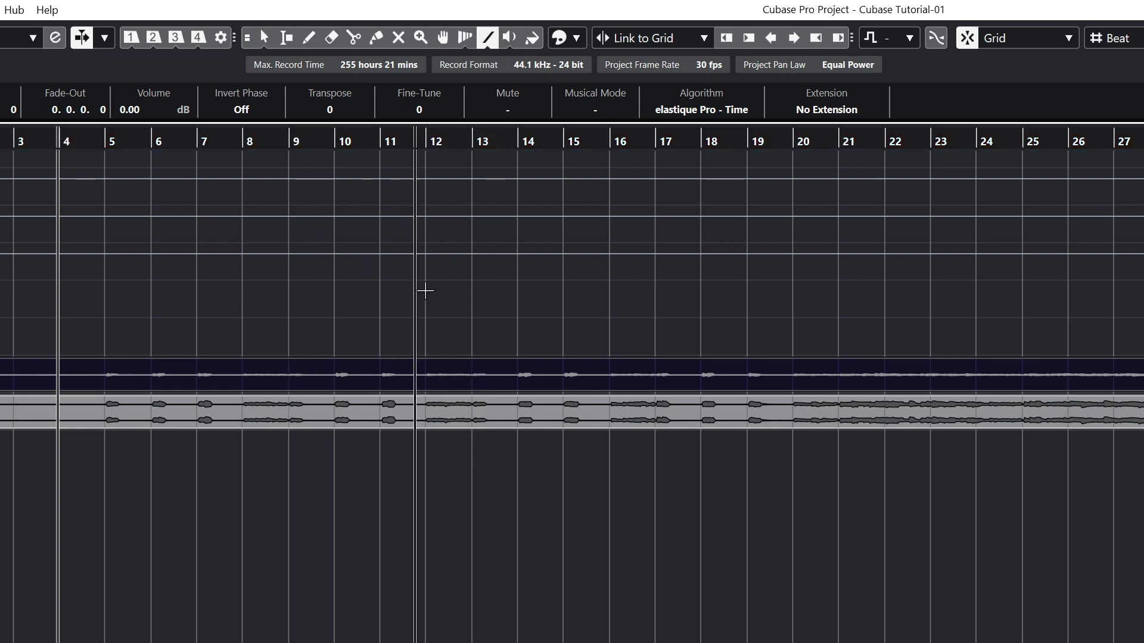
left_click(508, 38)
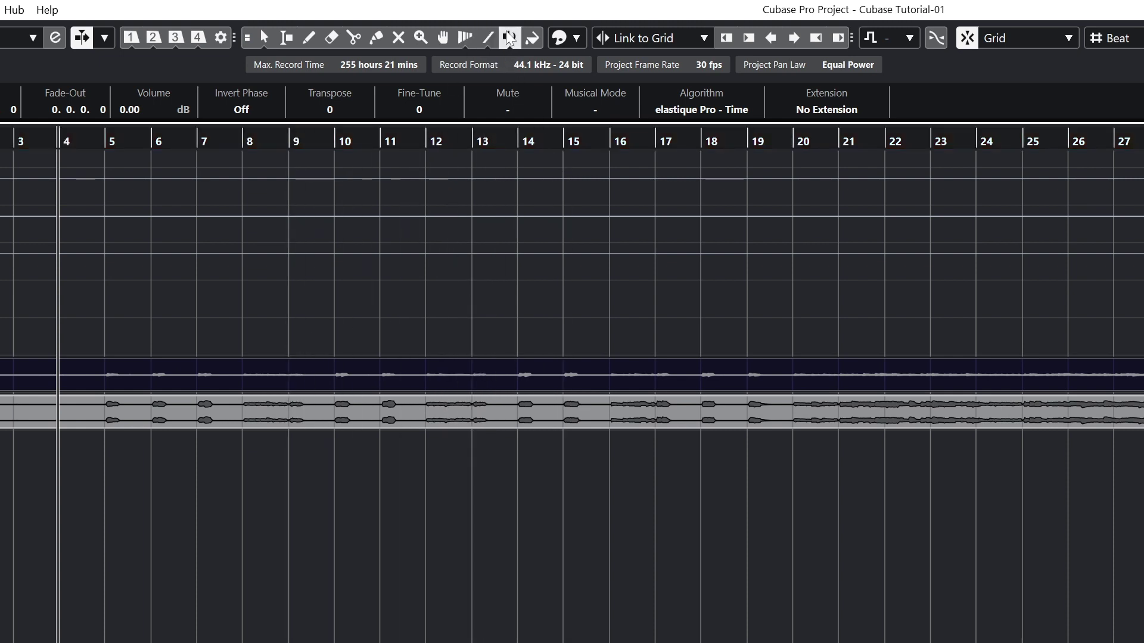
left_click(370, 374)
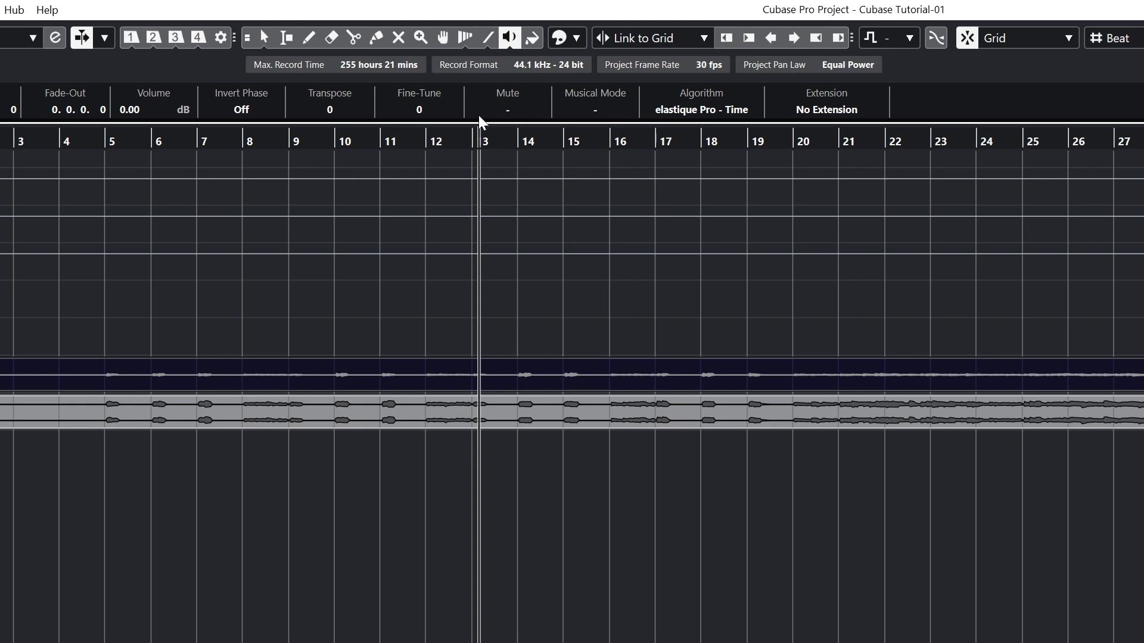
Step: Colour the DI Bass and Bass AMP events bright green with the Color tool
left_click(576, 38)
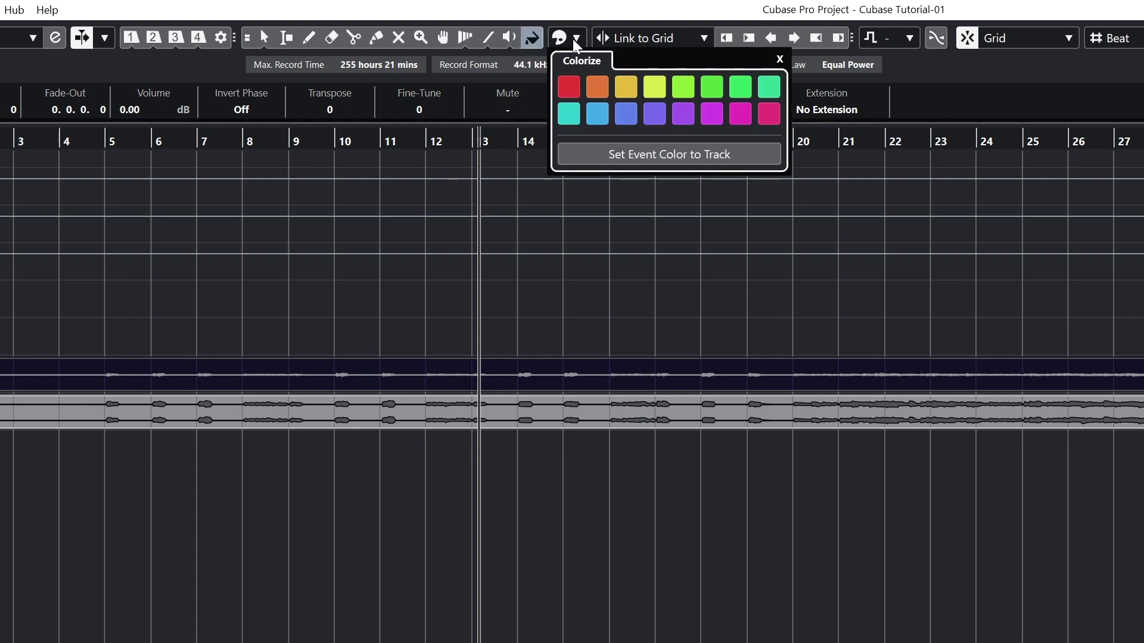
left_click(710, 88)
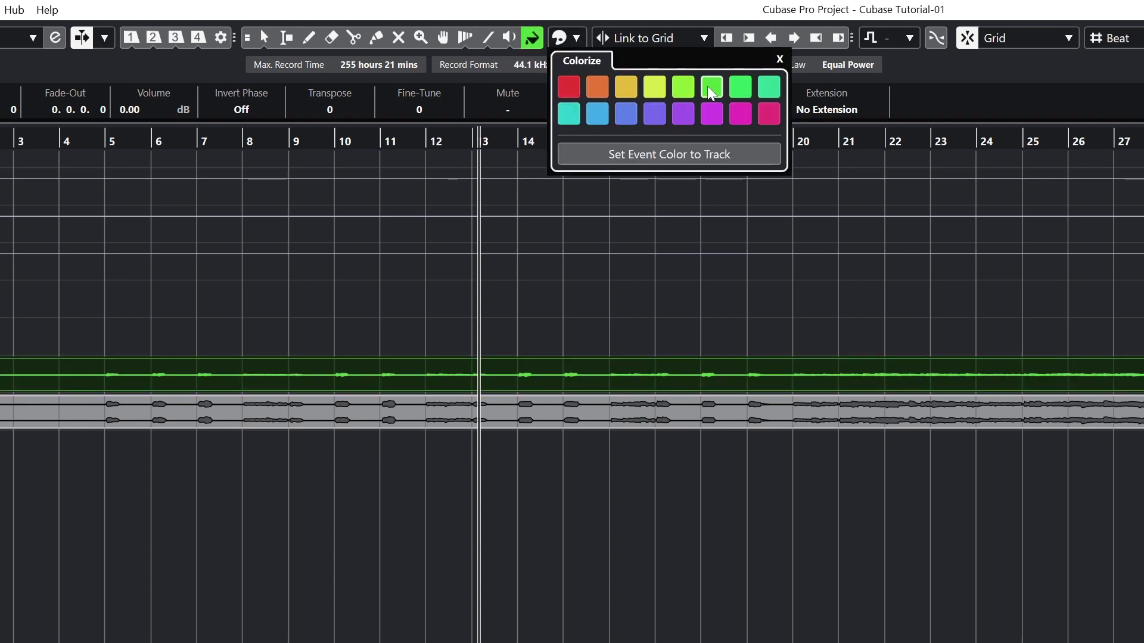
left_click(413, 415)
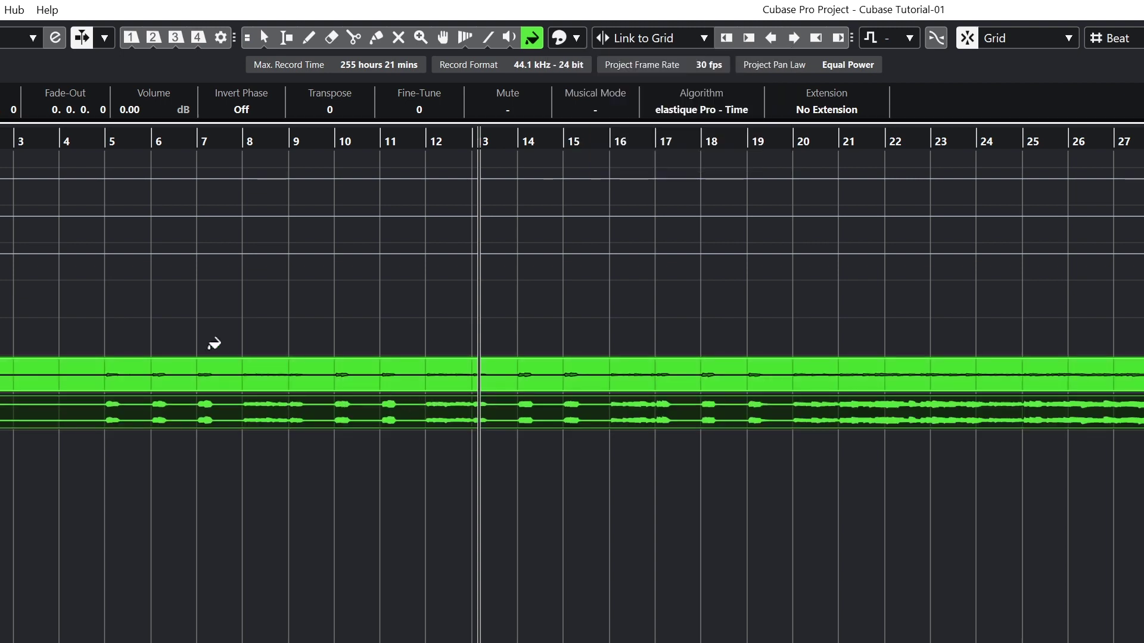
left_click(296, 311)
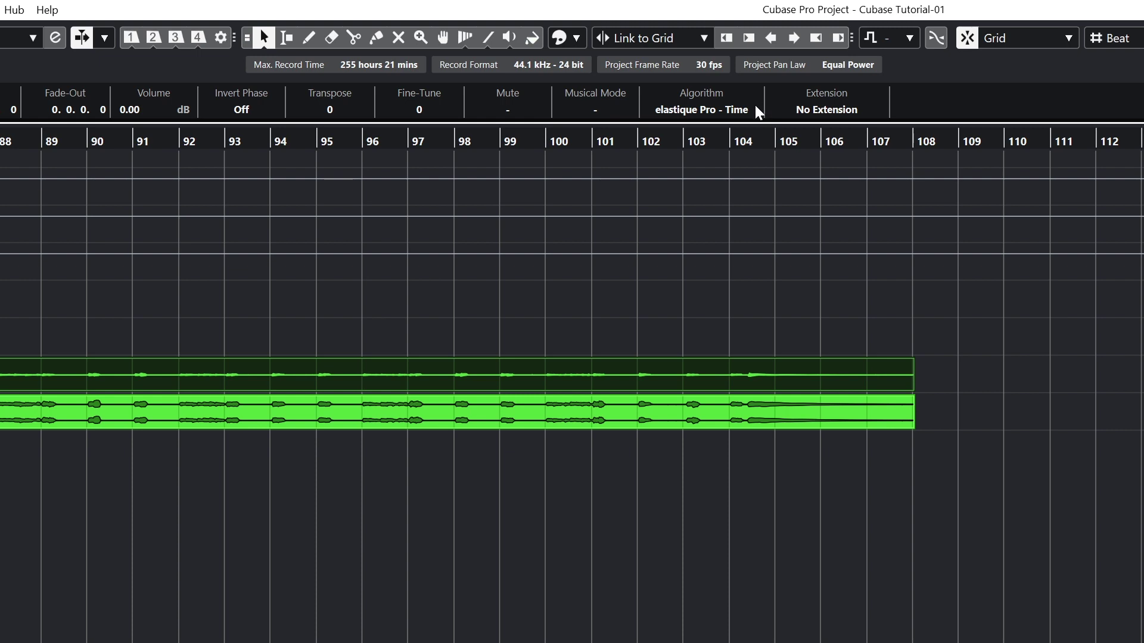
Step: Set the nudge value to 1/1 and trim the end of the DI Bass event back three steps to bar 105
left_click(704, 40)
left_click(675, 84)
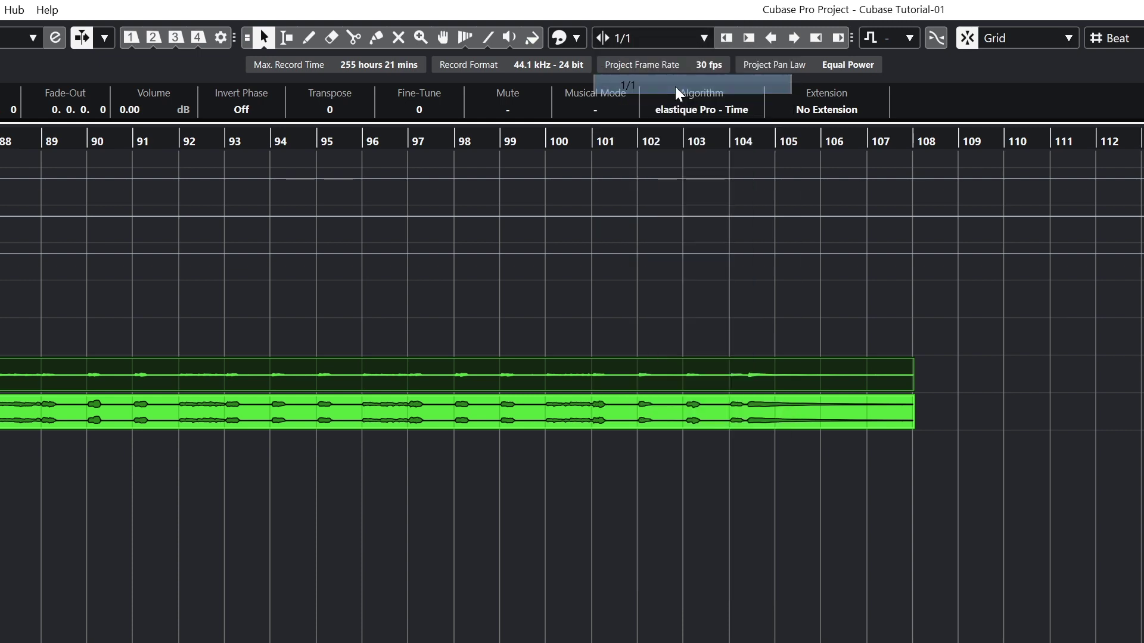
left_click(816, 41)
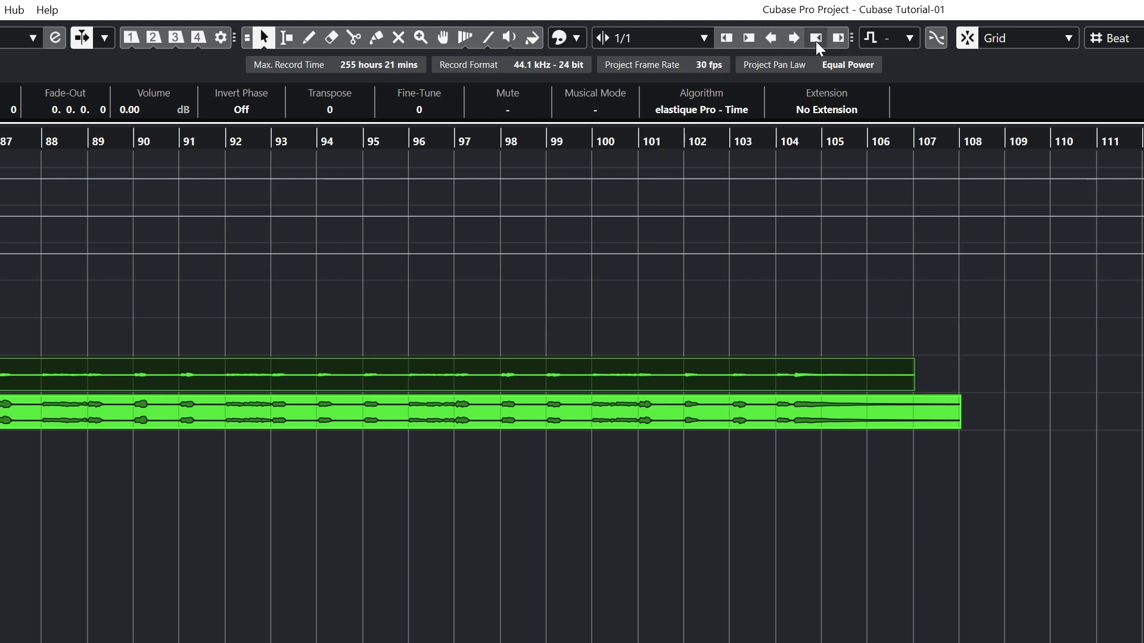
left_click(816, 41)
left_click(816, 41)
Step: Set the nudge value to 1/8 and extend the end of the DI Bass event fourteen steps, to about three quarters through bar 106
left_click(696, 39)
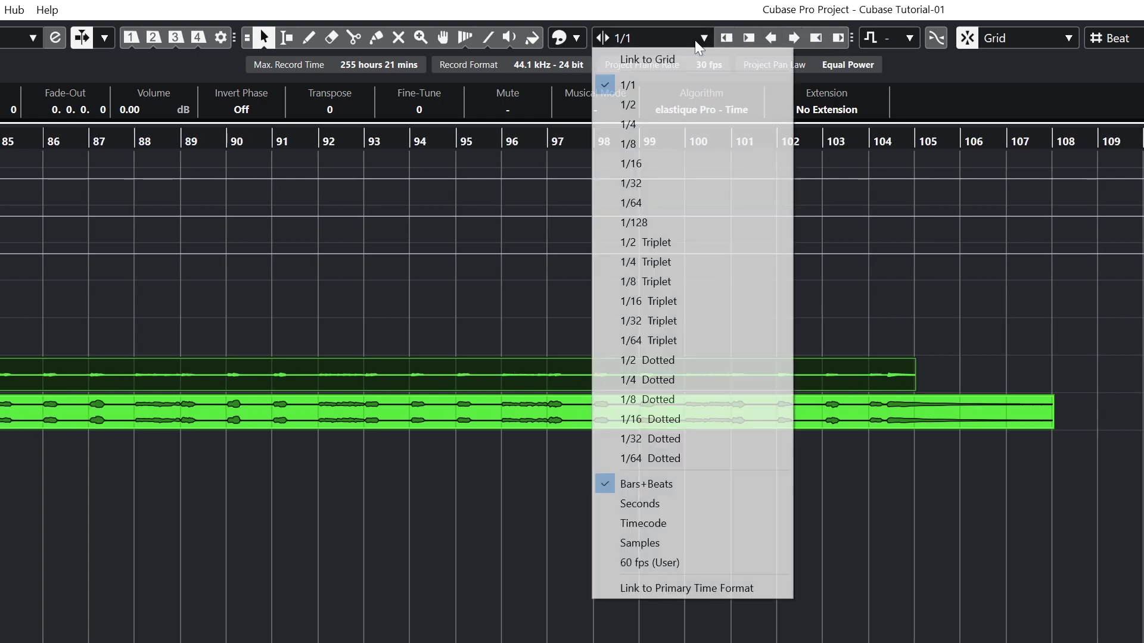
left_click(652, 148)
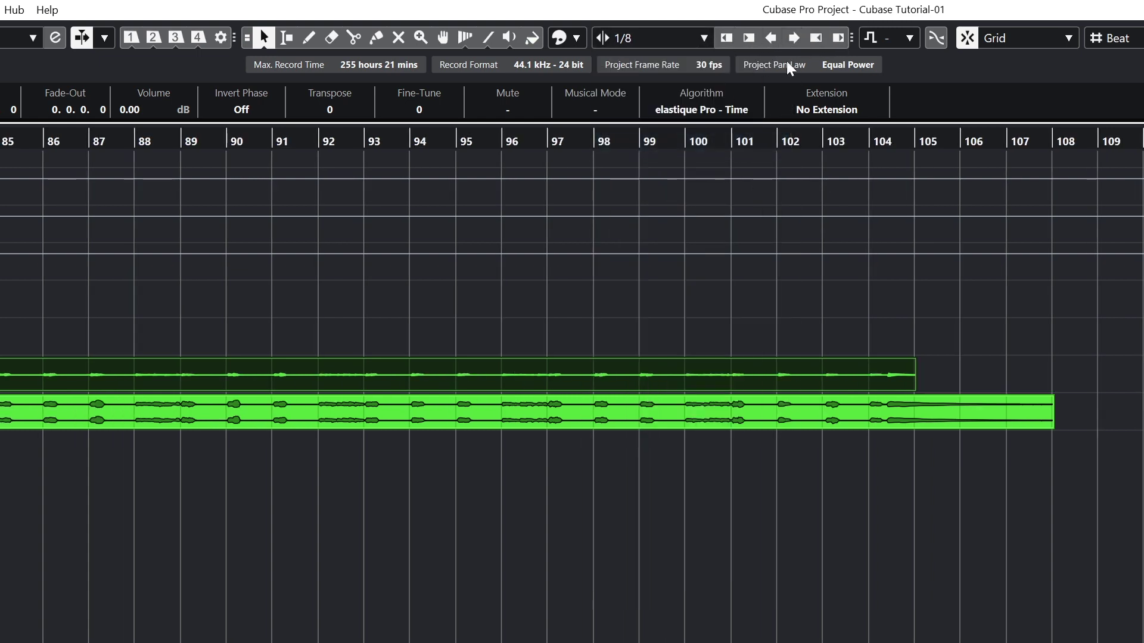
left_click(833, 39)
left_click(834, 39)
left_click(834, 39)
left_click(834, 39)
left_click(834, 39)
left_click(834, 40)
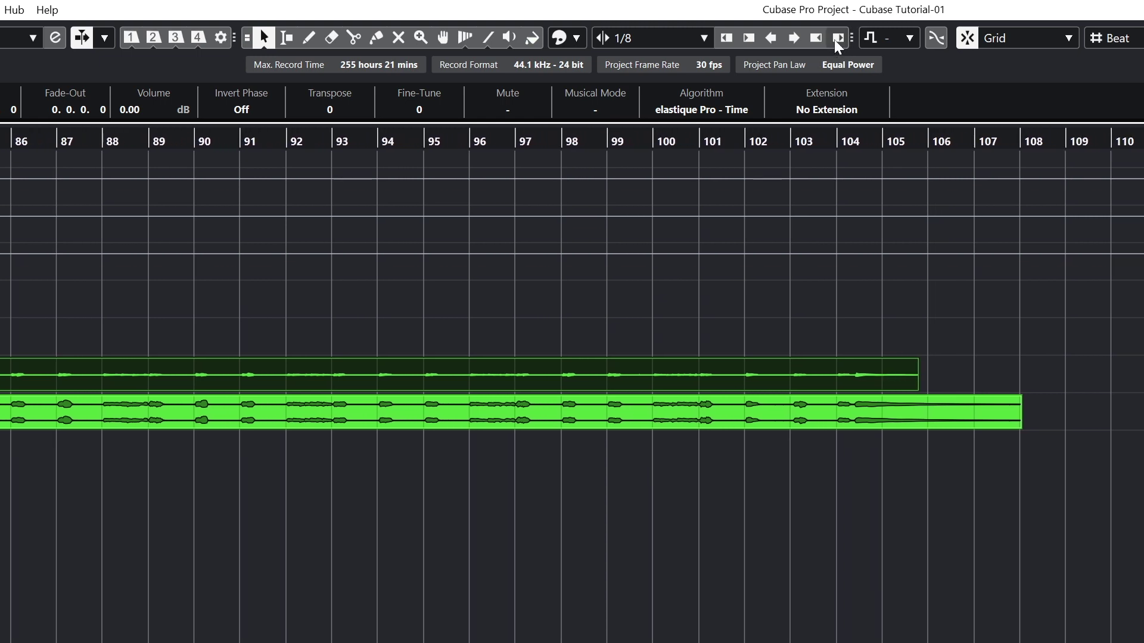
left_click(833, 39)
left_click(834, 39)
left_click(834, 39)
left_click(834, 39)
left_click(834, 39)
left_click(834, 39)
left_click(833, 40)
left_click(834, 39)
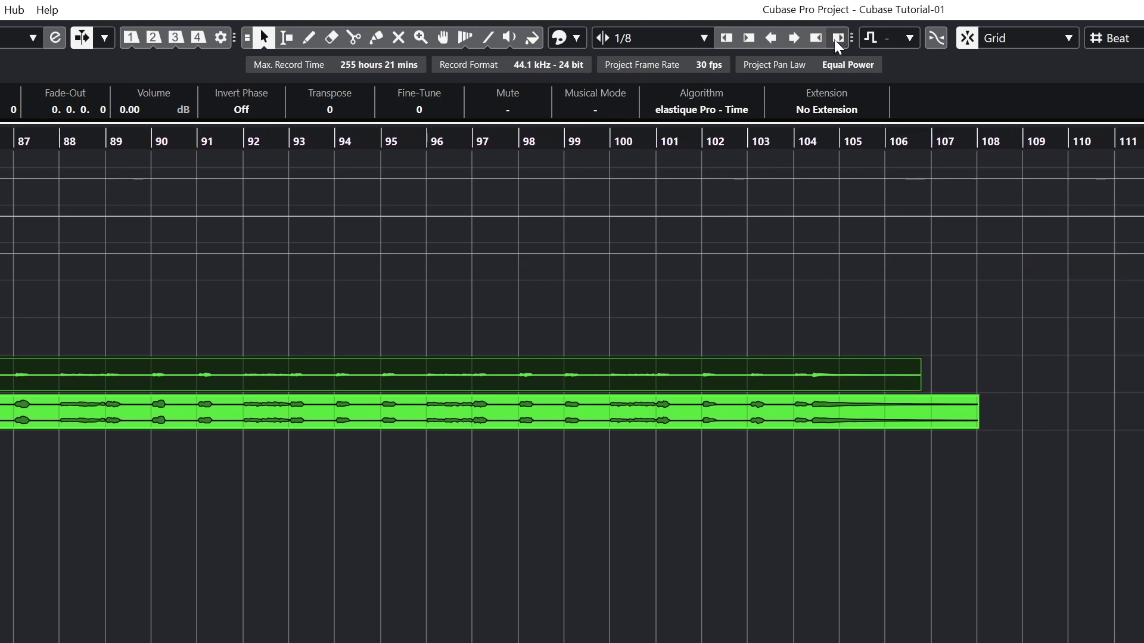
Step: Extend the end of the DI Bass event ten more 1/8 nudge steps, to bar 108
left_click(833, 39)
left_click(833, 40)
left_click(834, 39)
left_click(834, 40)
left_click(834, 40)
left_click(834, 39)
left_click(834, 40)
left_click(833, 39)
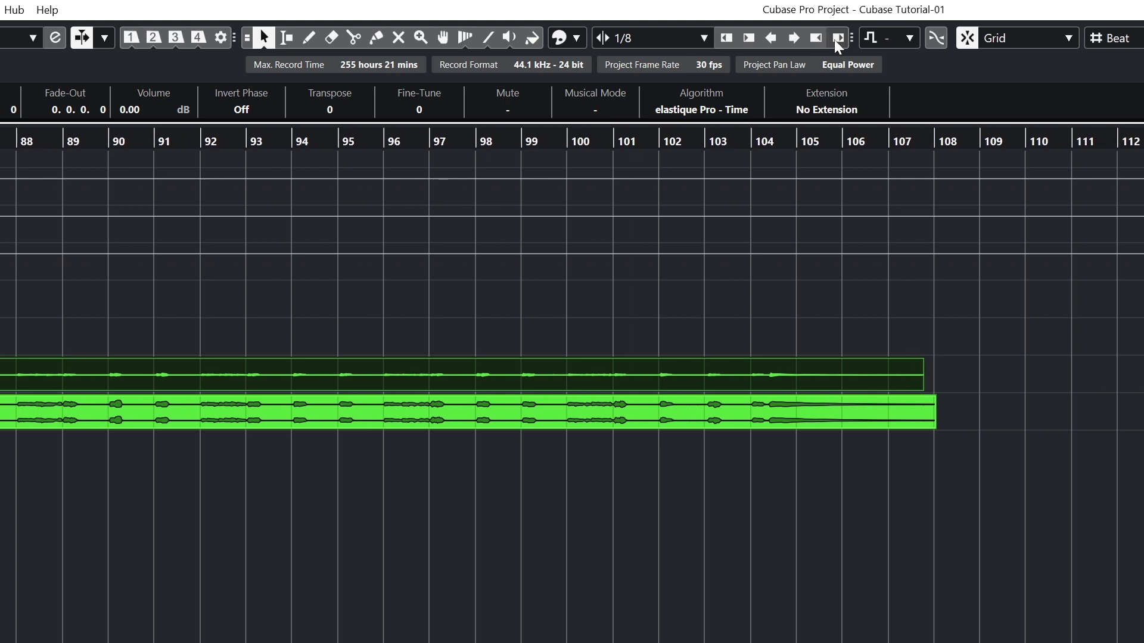
left_click(834, 40)
left_click(834, 40)
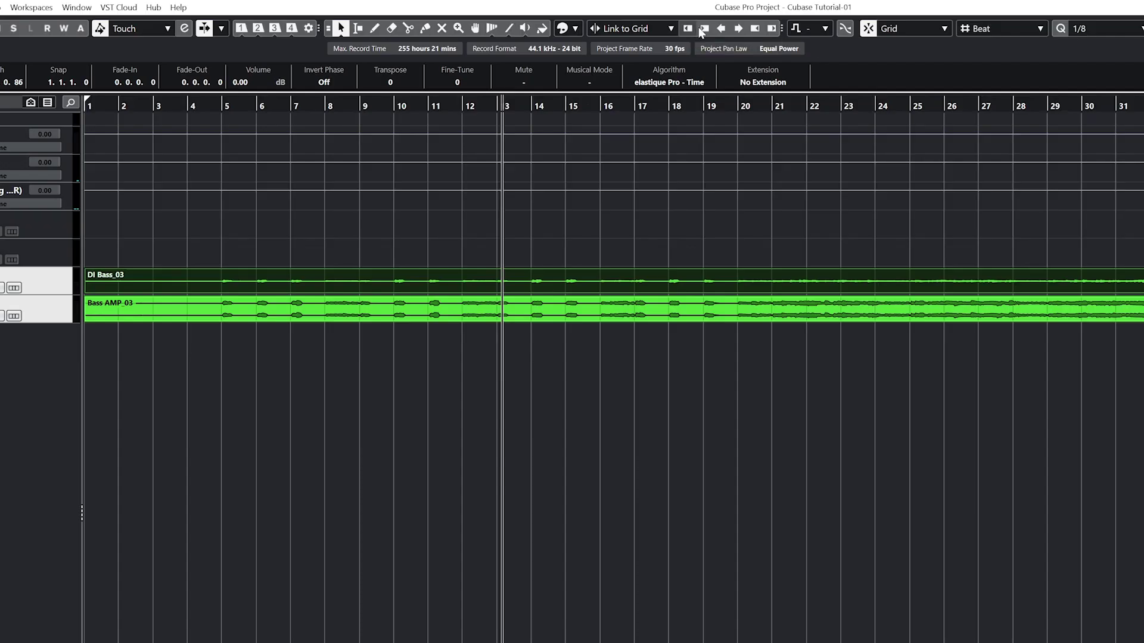
Step: Move the DI Bass event to bar 4, then nudge its start left three steps and back right
left_click_drag(526, 284, 623, 284)
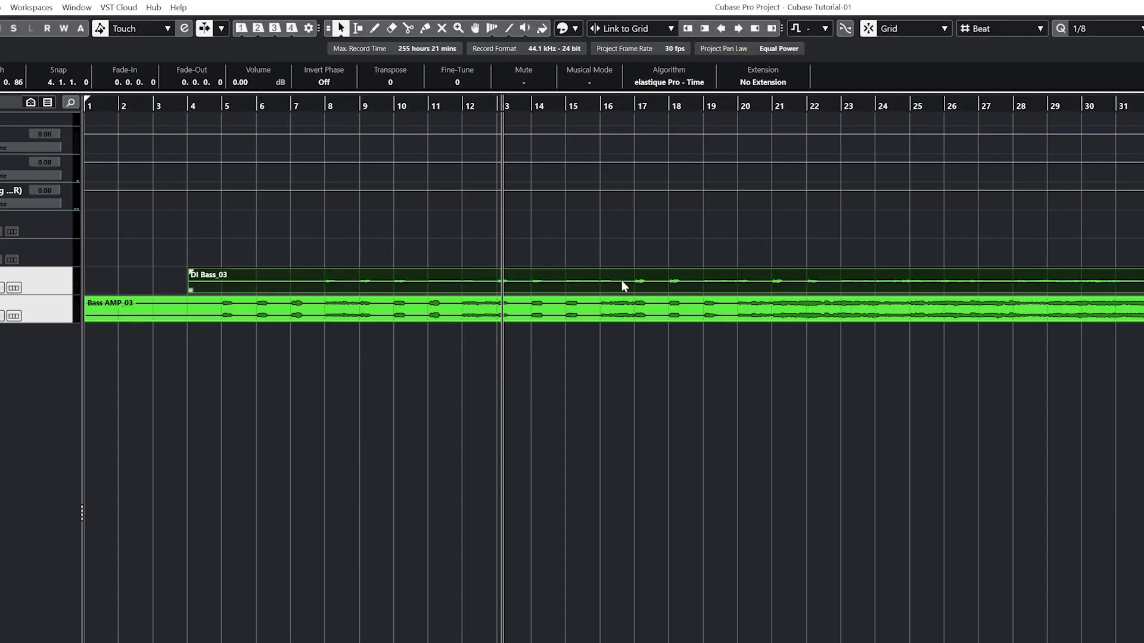
left_click(688, 29)
left_click(687, 29)
left_click(688, 29)
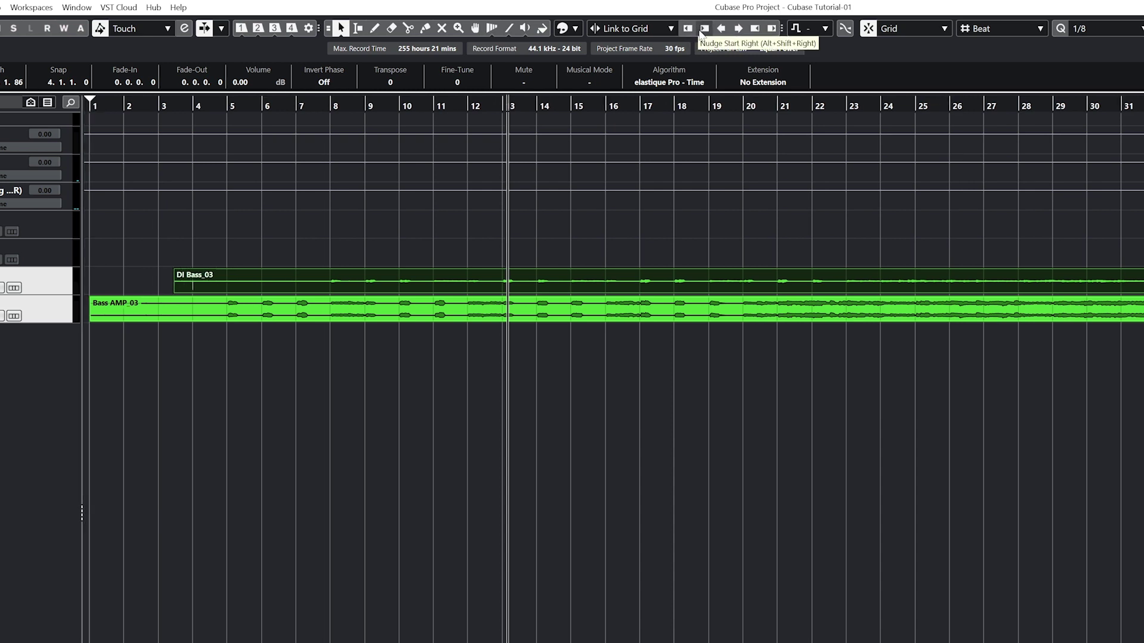
left_click(703, 30)
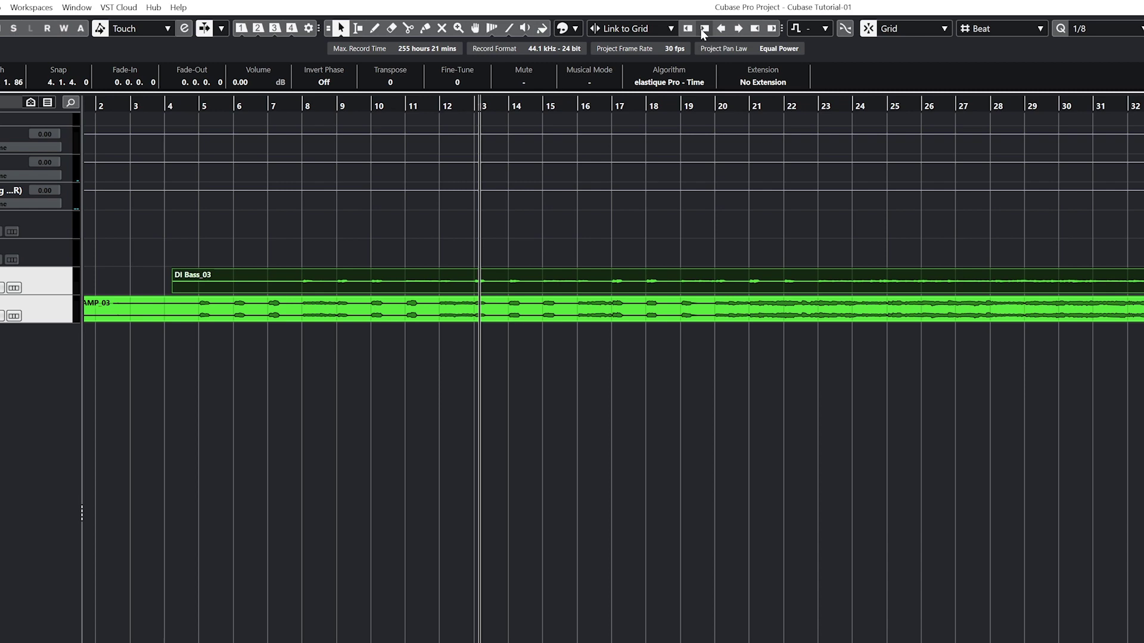
left_click(703, 30)
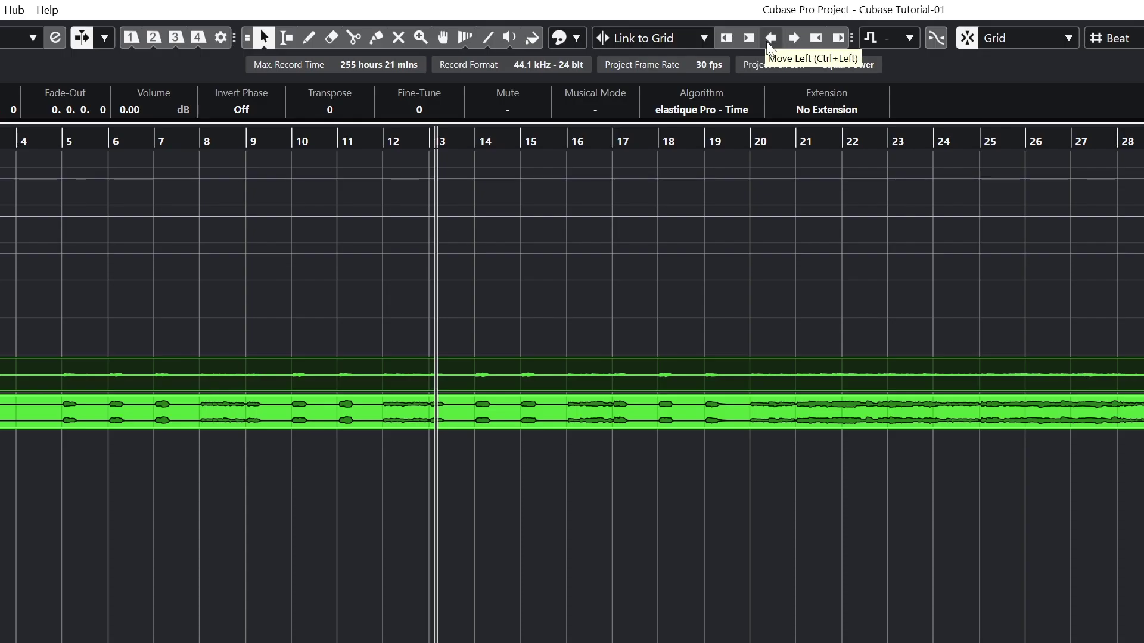
Step: Nudge the whole DI Bass event right and back left, then trim its end three steps and extend it back to bar 108
left_click(738, 29)
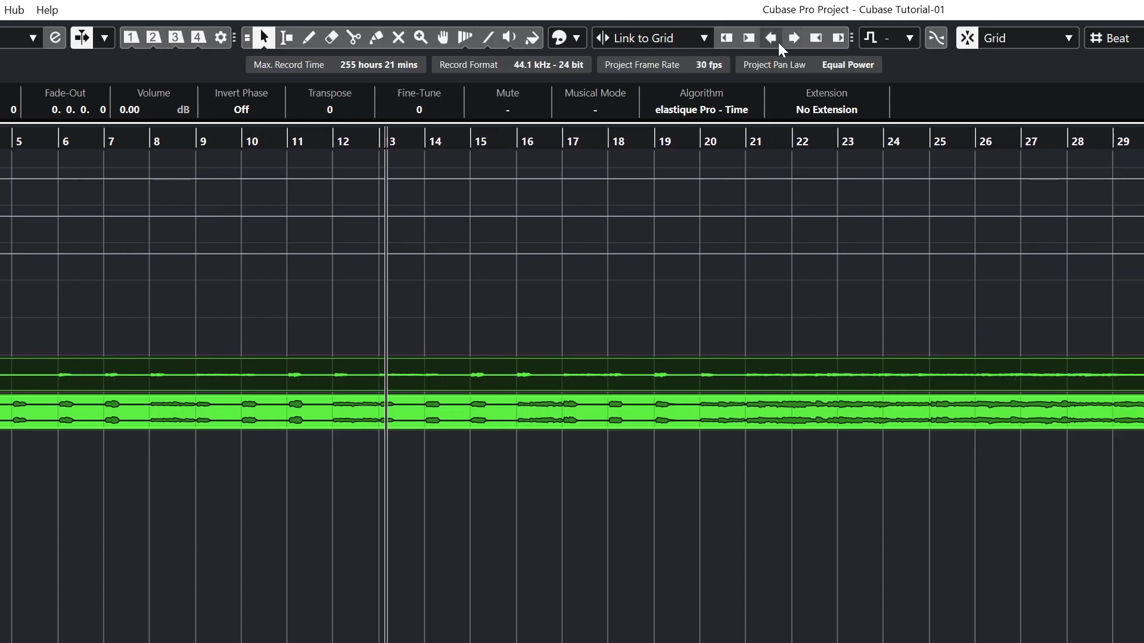
left_click(773, 39)
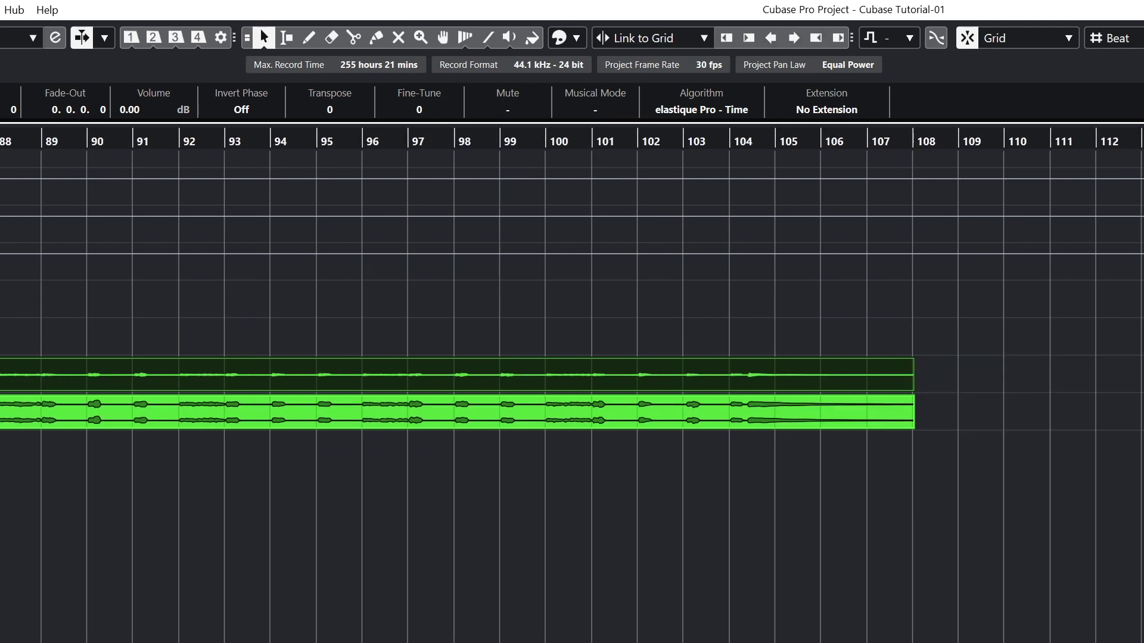
left_click(815, 38)
left_click(815, 38)
left_click(815, 38)
left_click(836, 39)
left_click(836, 39)
left_click(836, 39)
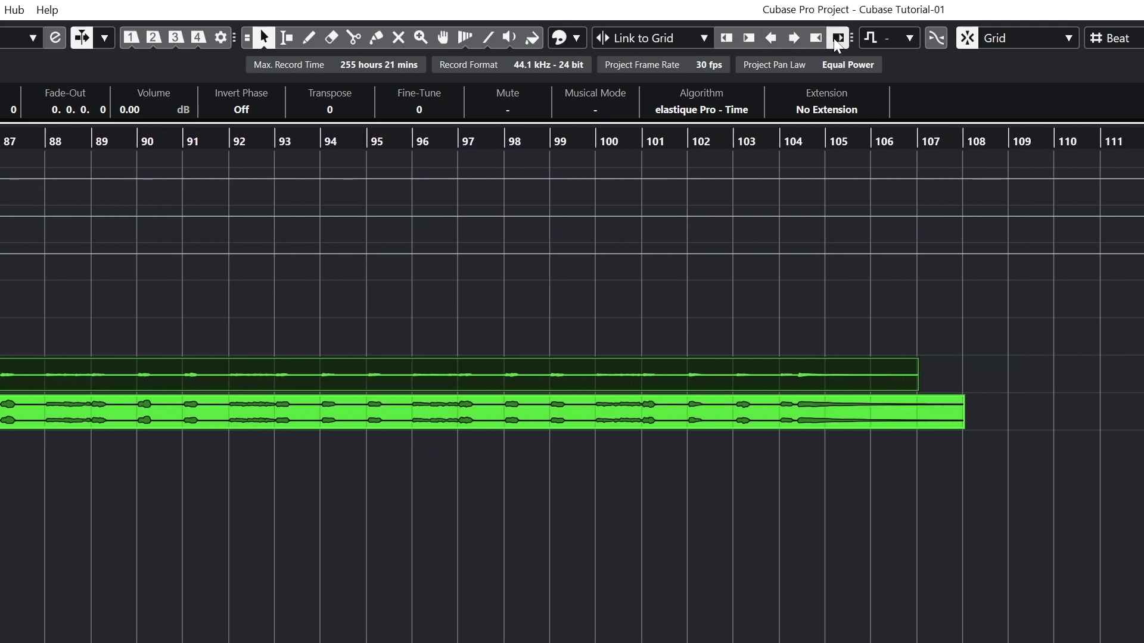
left_click(836, 39)
left_click(836, 39)
left_click(835, 39)
left_click(835, 39)
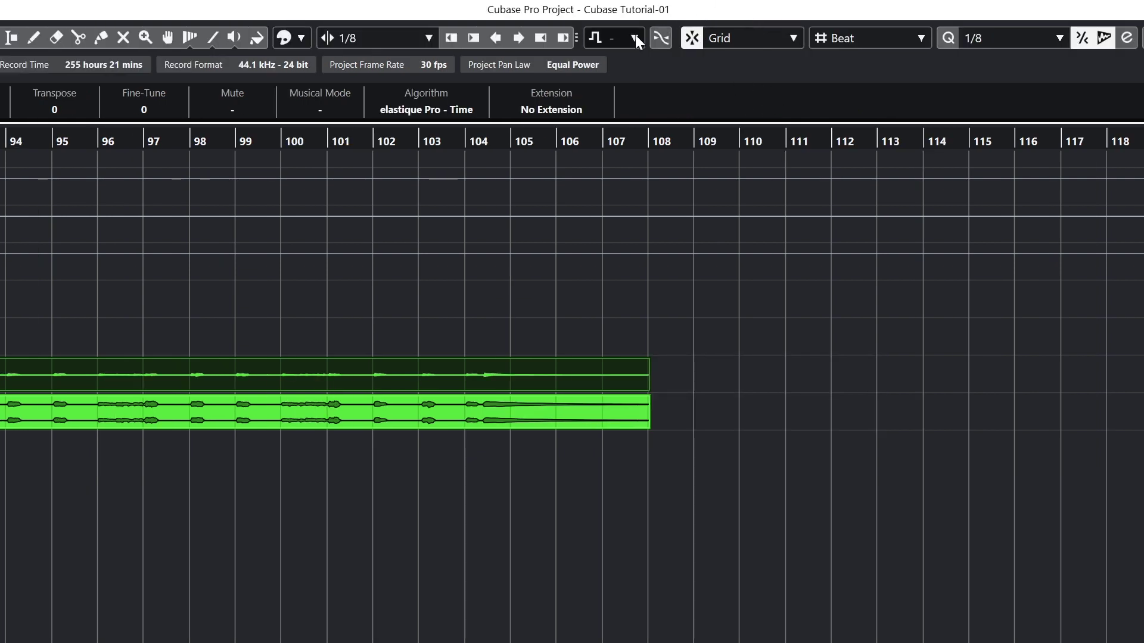
Step: Set the project root key to D
left_click(634, 38)
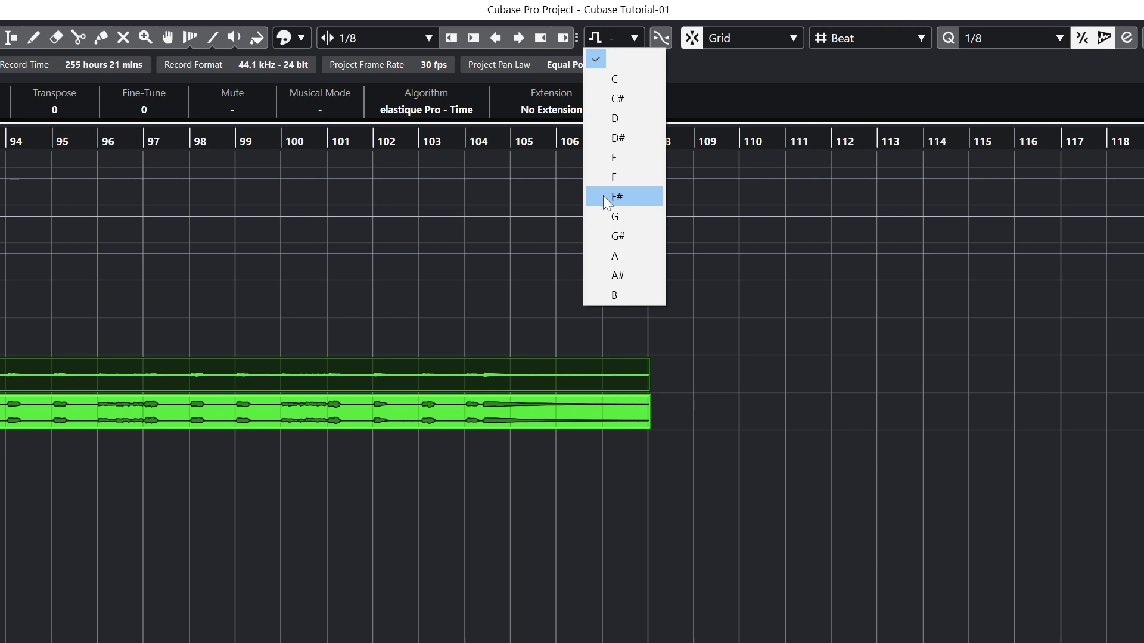
left_click(618, 118)
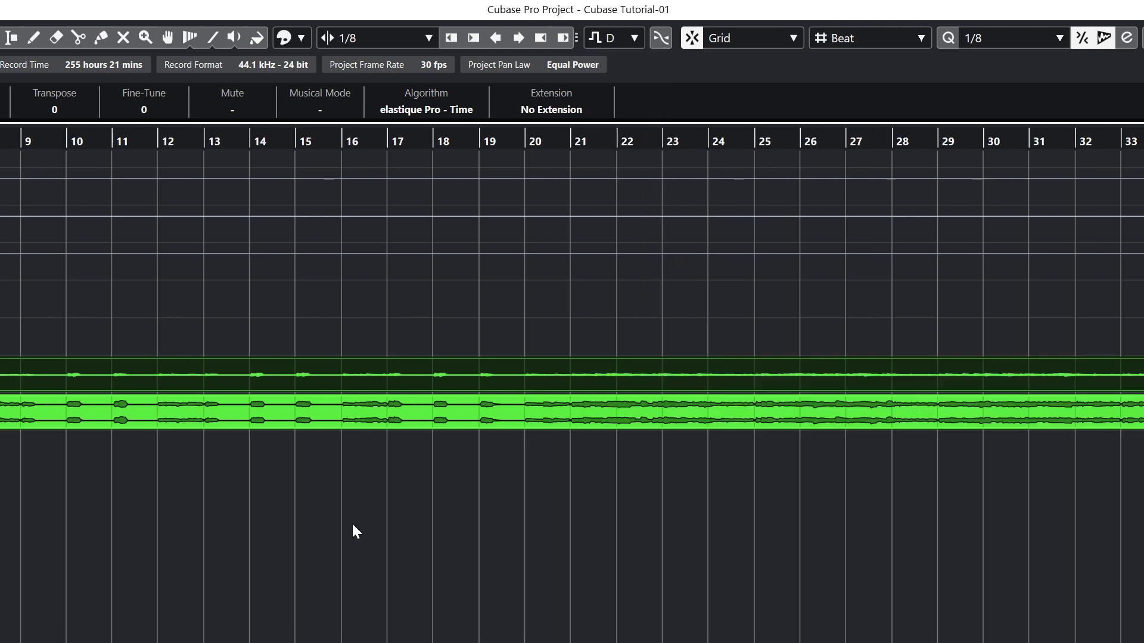
Step: Move the DI Bass event freely off the grid to 4.2.3.105, and undo the move
left_click_drag(0, 424, 708, 405)
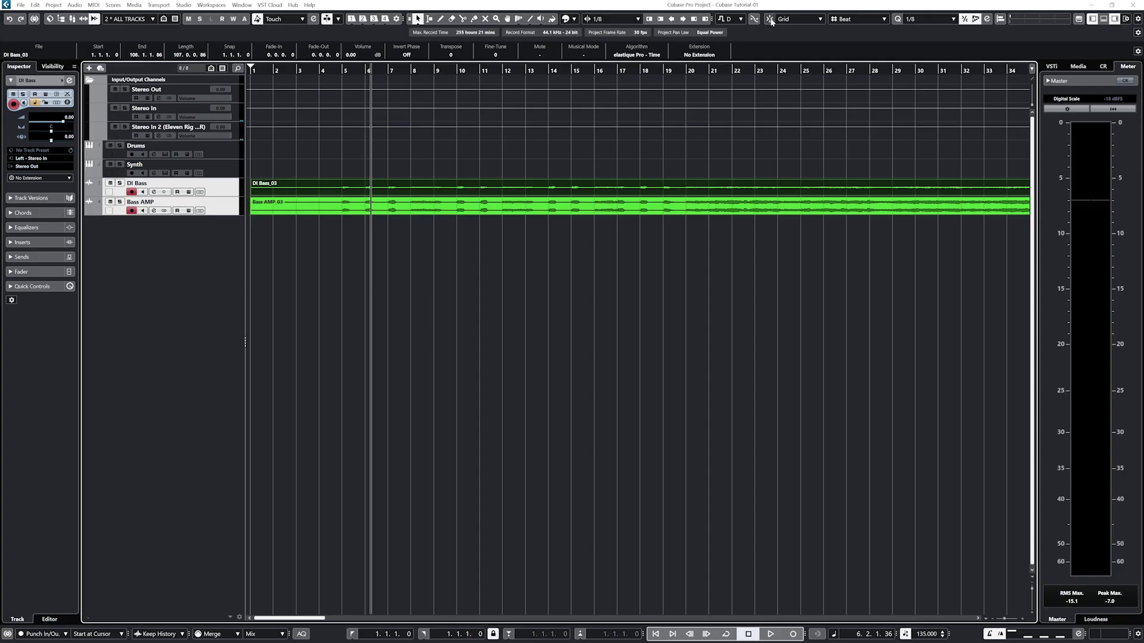
left_click_drag(253, 194, 327, 195)
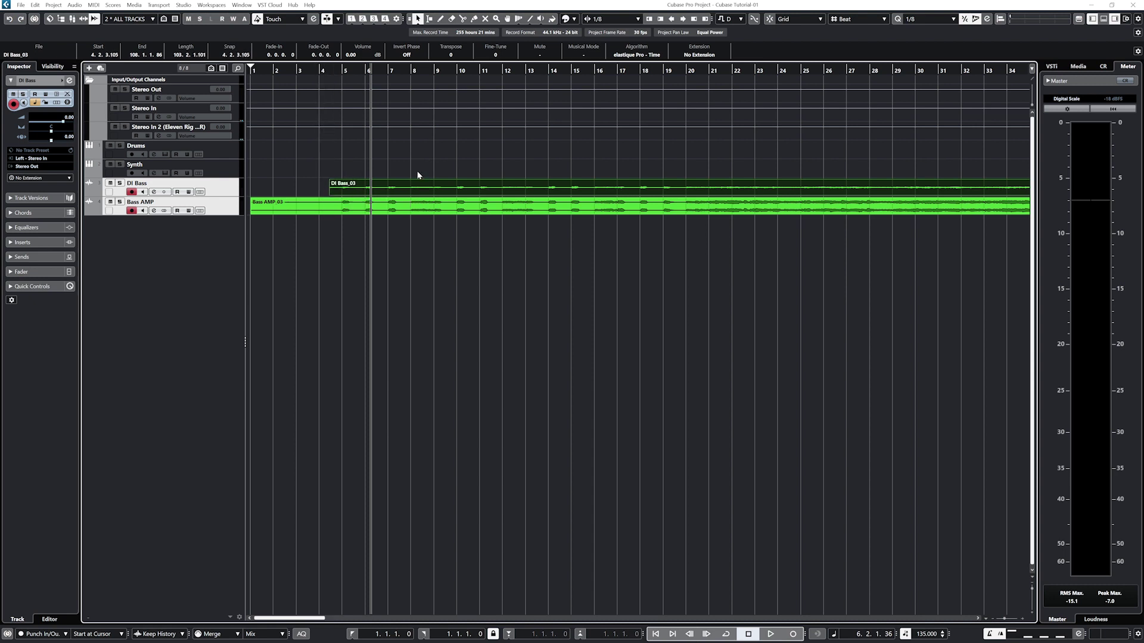
key("ctrl+z")
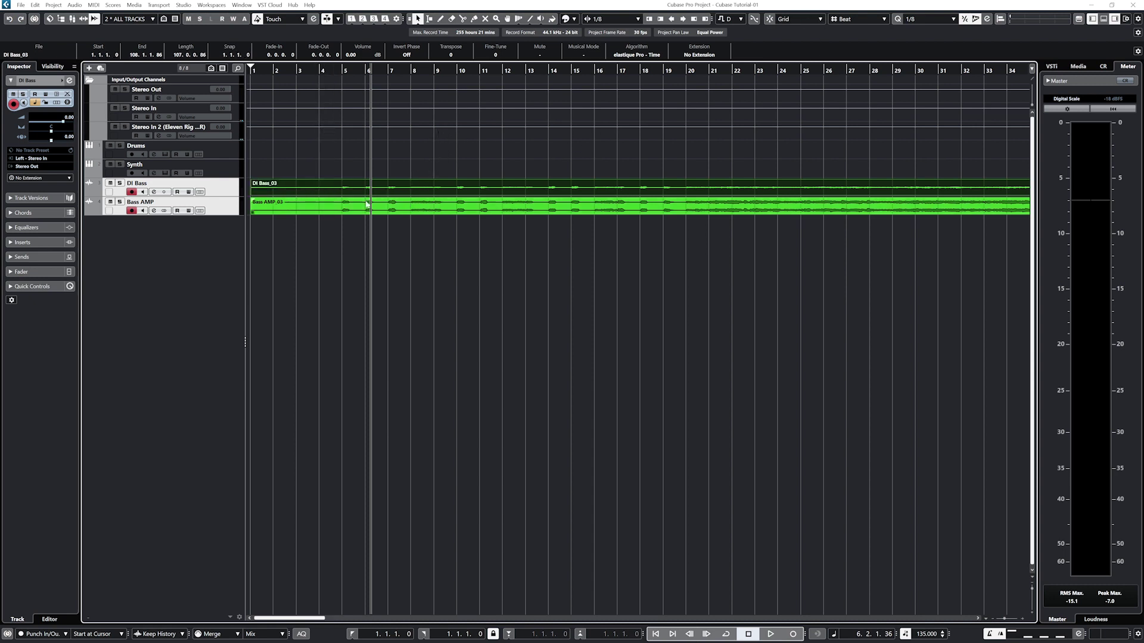
Step: Place the DI Bass event at 2.2.2.61, move it three bars with the Grid Relative snap type, and undo both moves
left_click_drag(251, 195, 281, 195)
left_click(820, 20)
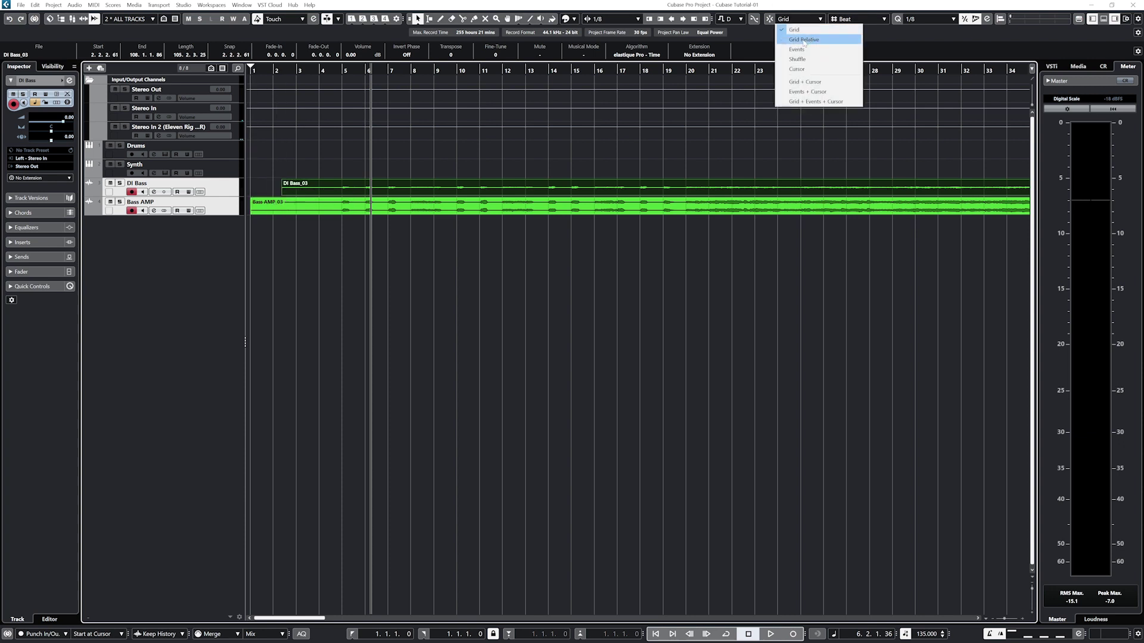
left_click(803, 40)
left_click_drag(281, 195, 351, 194)
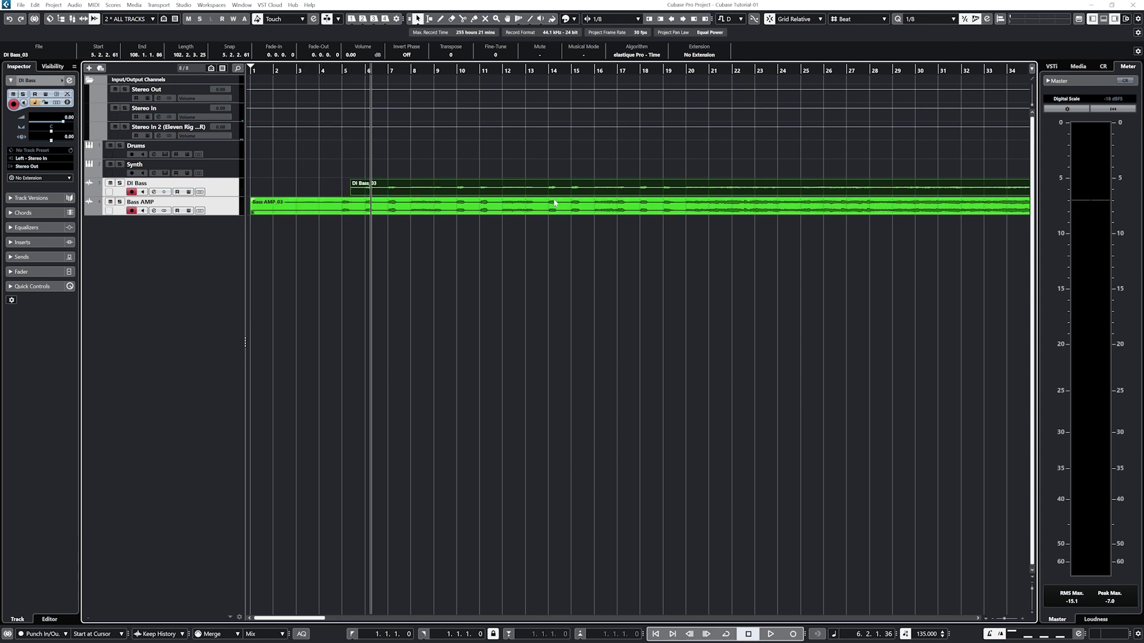
key("ctrl+z")
key("ctrl+z")
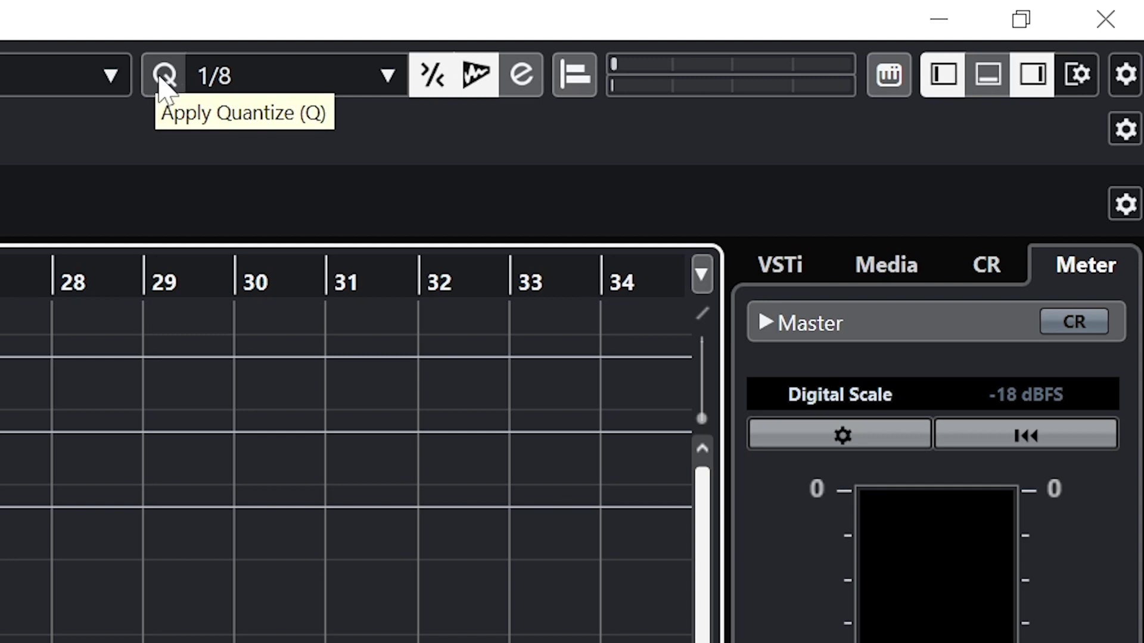
Step: Set the quantize preset to 1/16 and close the Quantize Panel
left_click(314, 86)
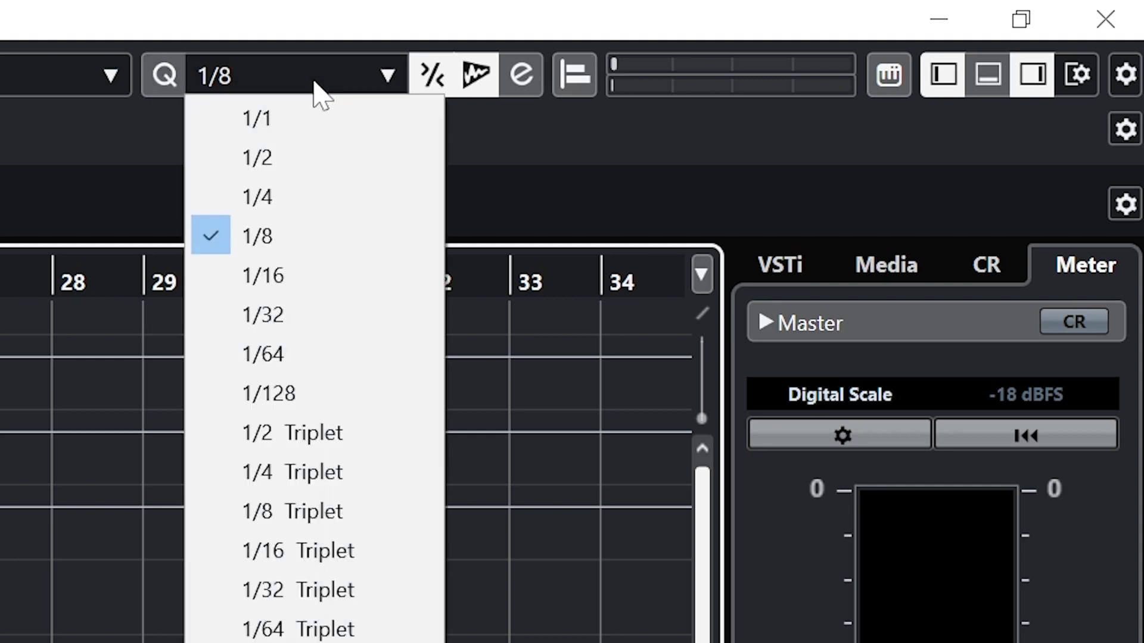
left_click(274, 287)
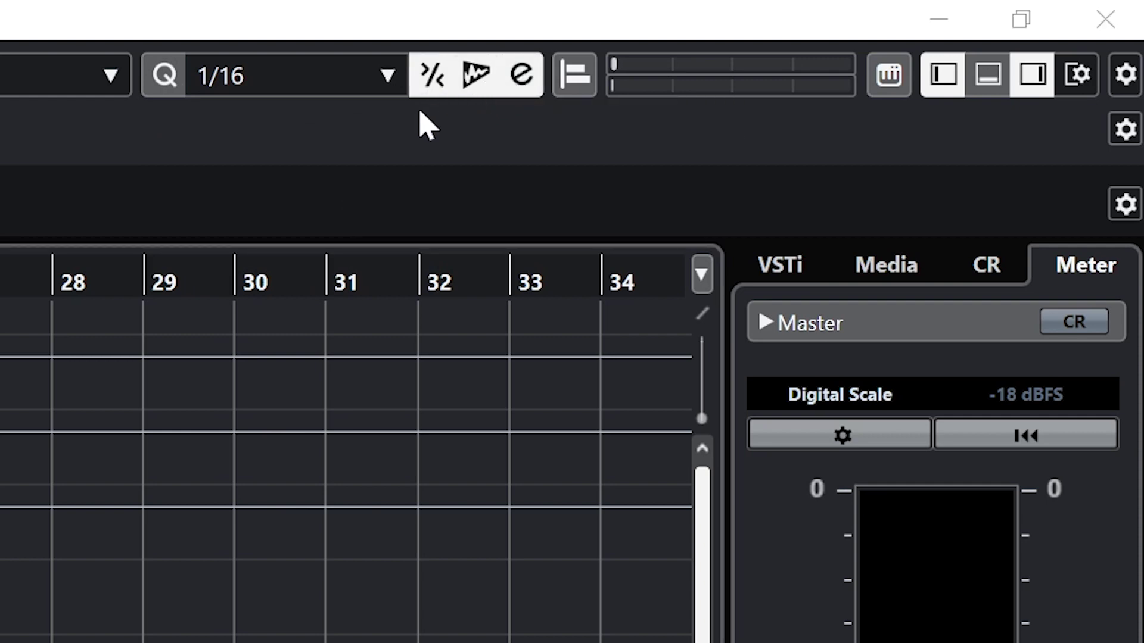
key("Escape")
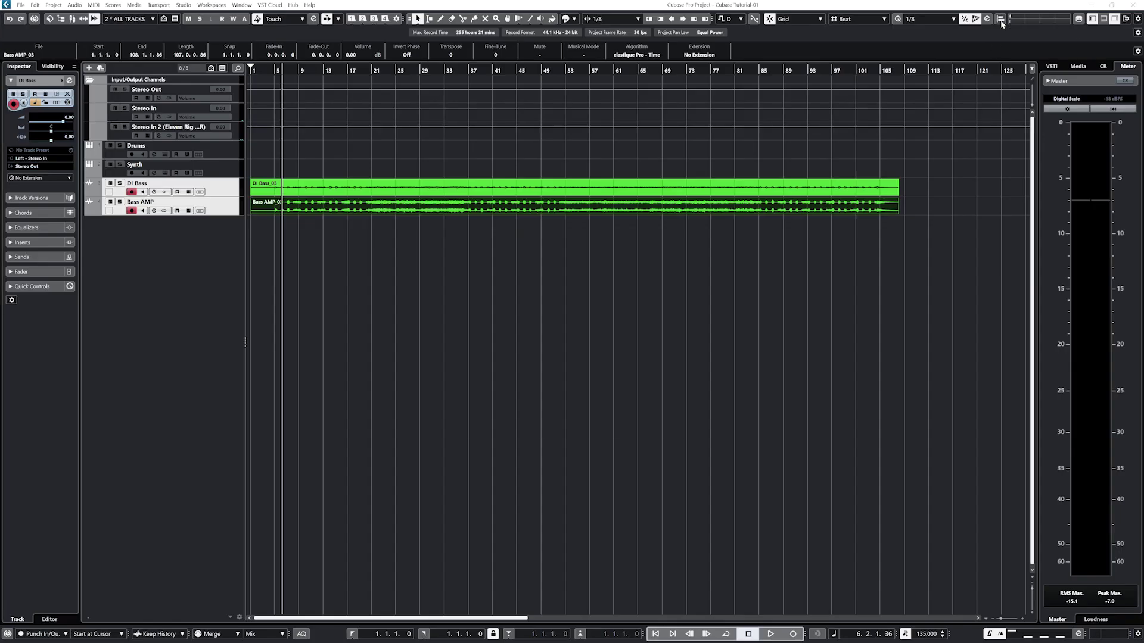
Step: Set up audio alignment with Bass AMP_03 as the reference and DI Bass_03 as the target
left_click(575, 75)
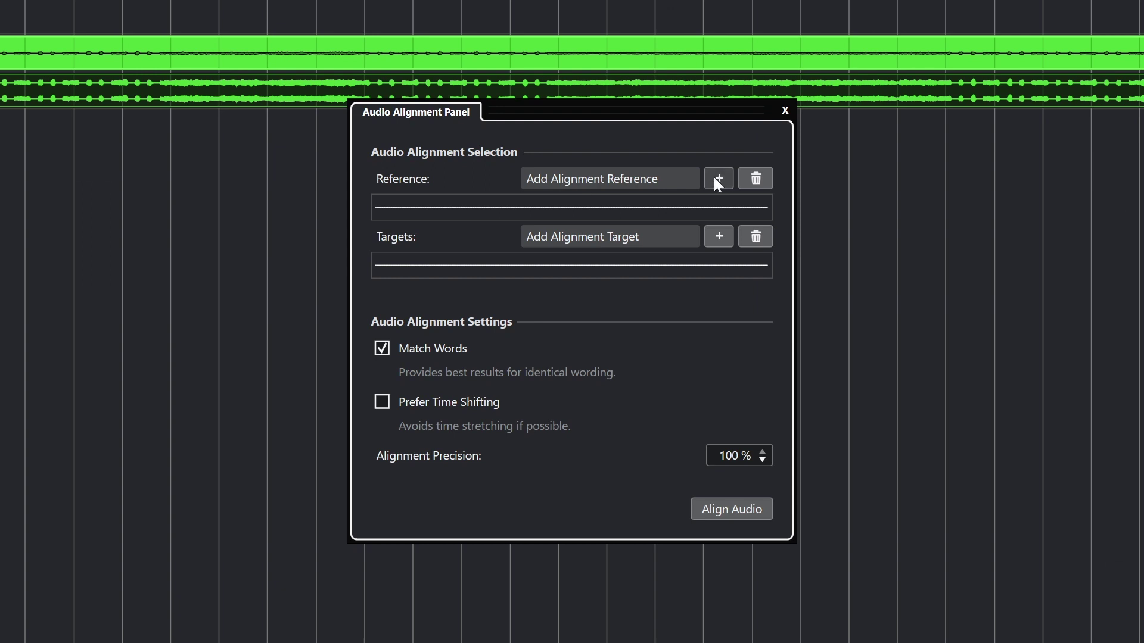
left_click(713, 178)
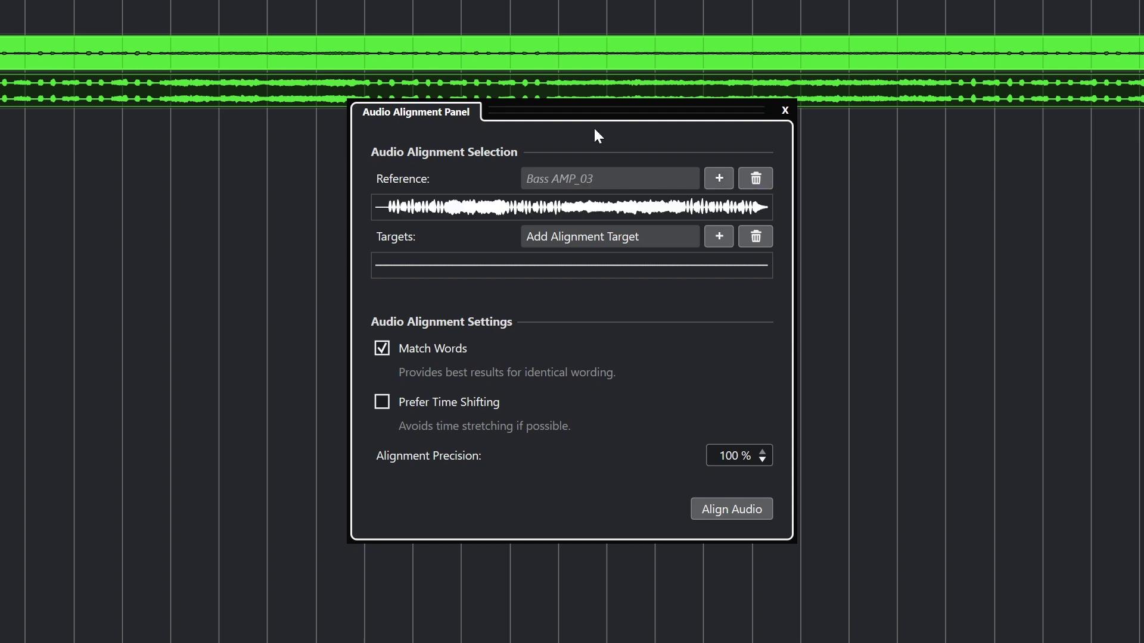
left_click(559, 85)
left_click(718, 241)
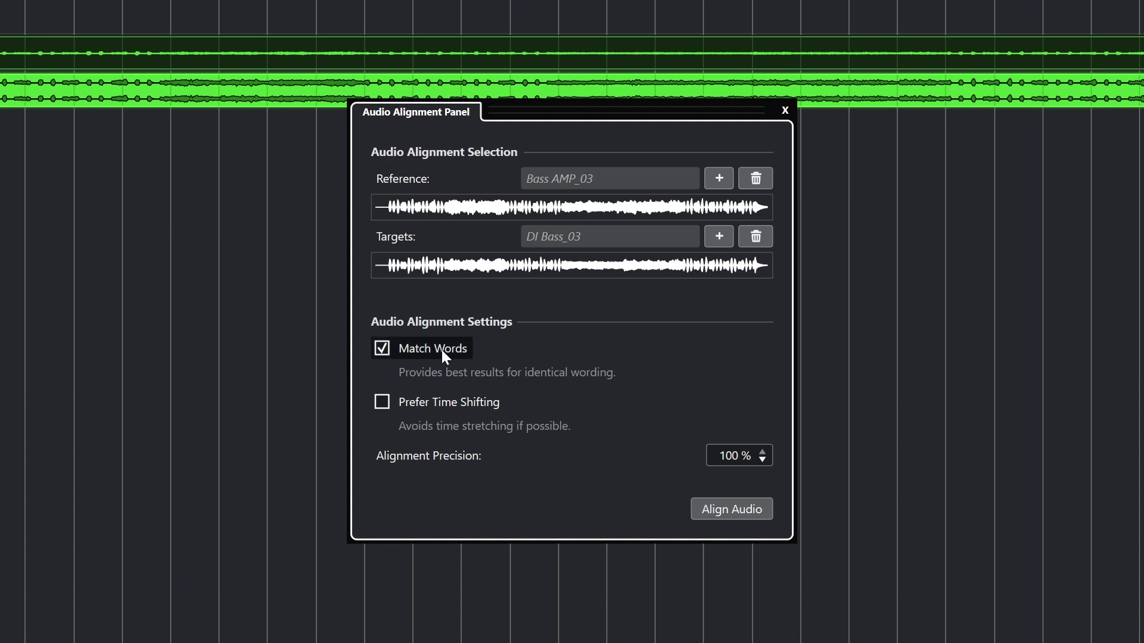
Step: Toggle Prefer Time Shifting on and off again, and close the audio alignment settings without aligning
left_click(438, 405)
left_click(438, 405)
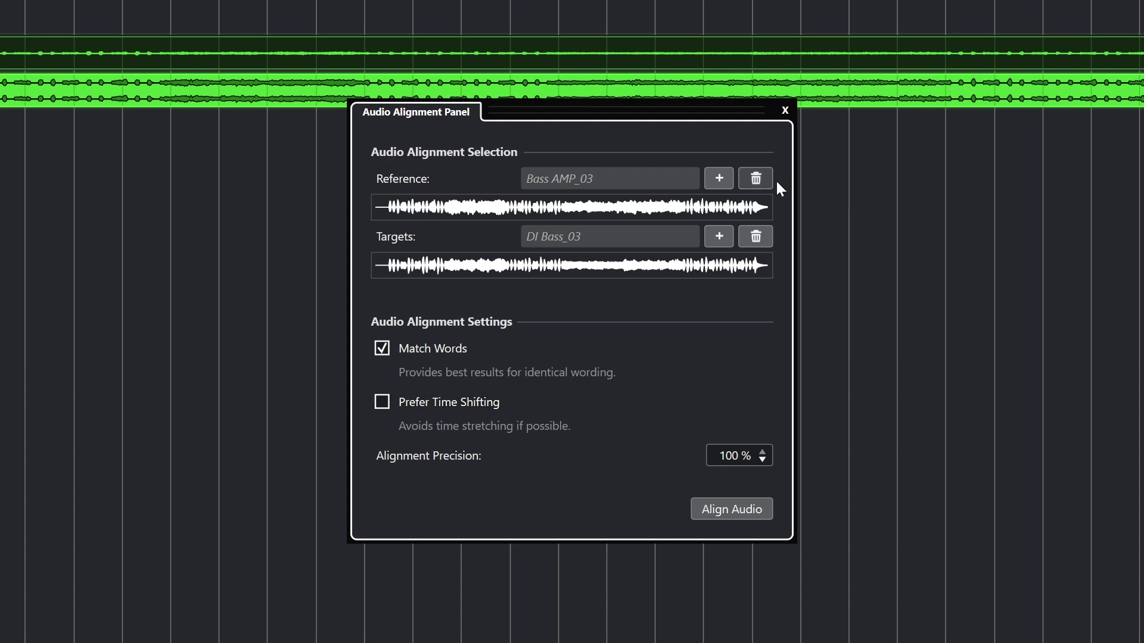
left_click(785, 110)
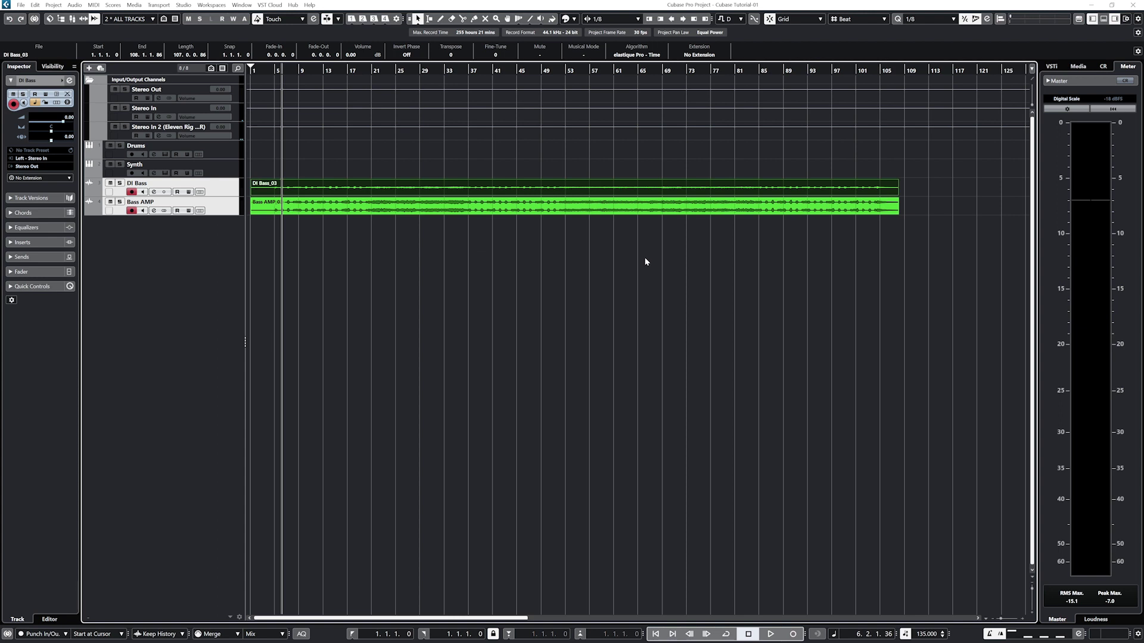
Step: View the Audio Performance meters and the MIDI Remote controller surface setup, closing each one
left_click(1027, 19)
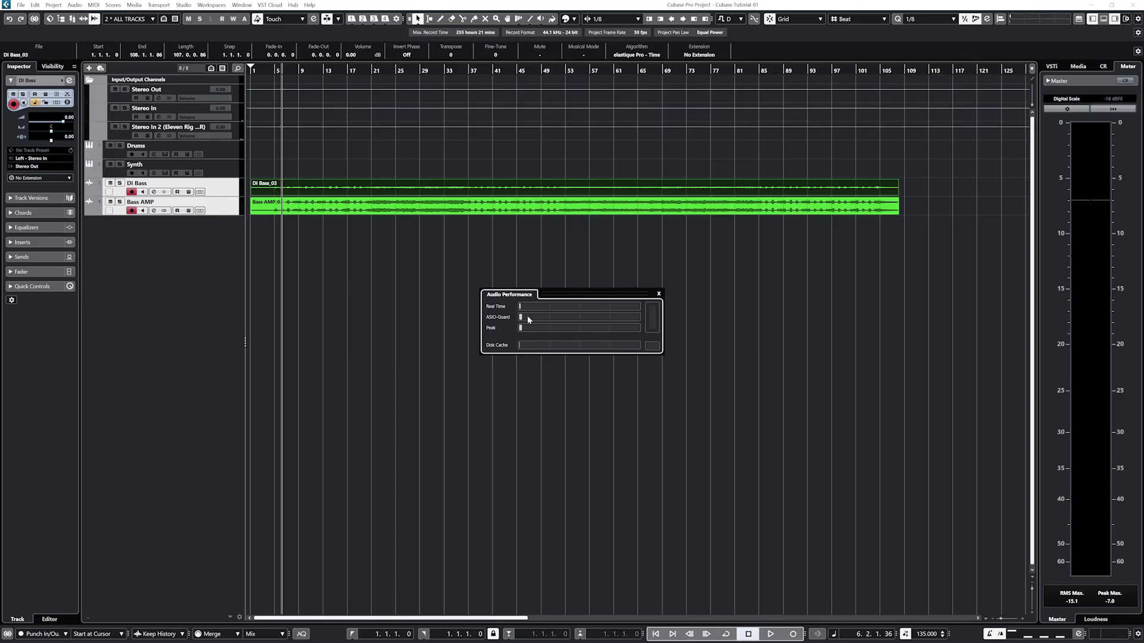
left_click(659, 294)
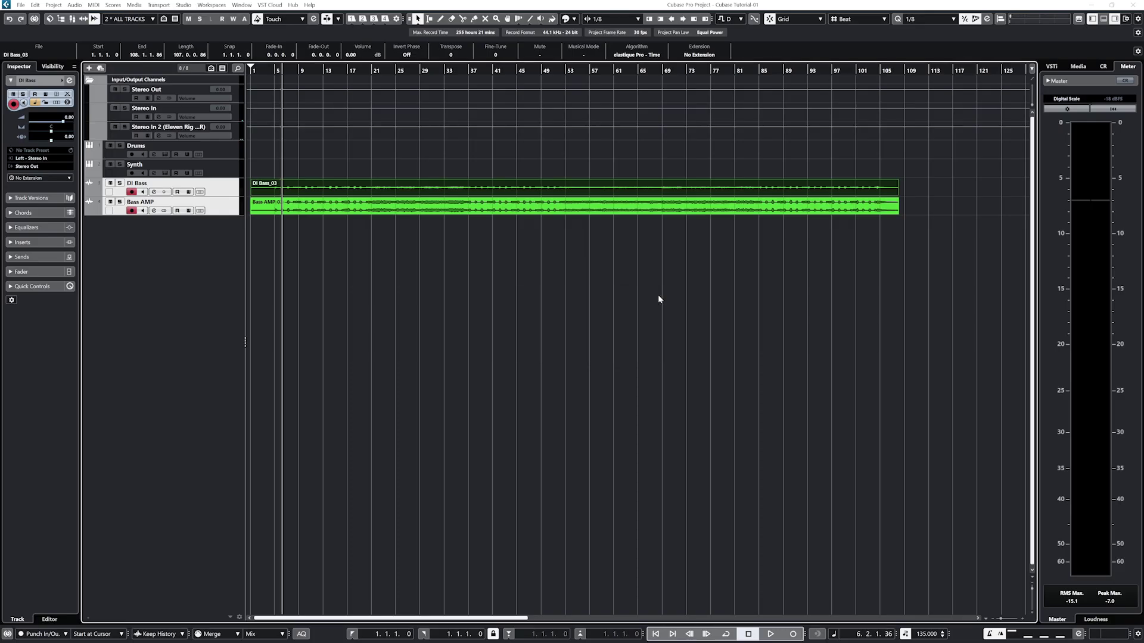
left_click(1079, 19)
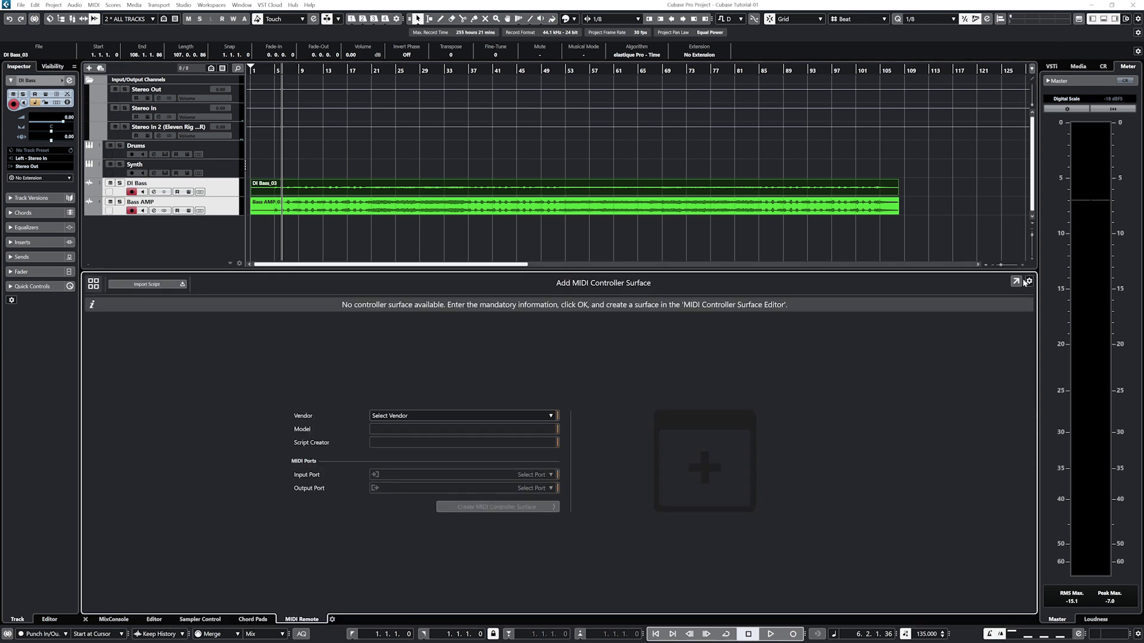
left_click(85, 620)
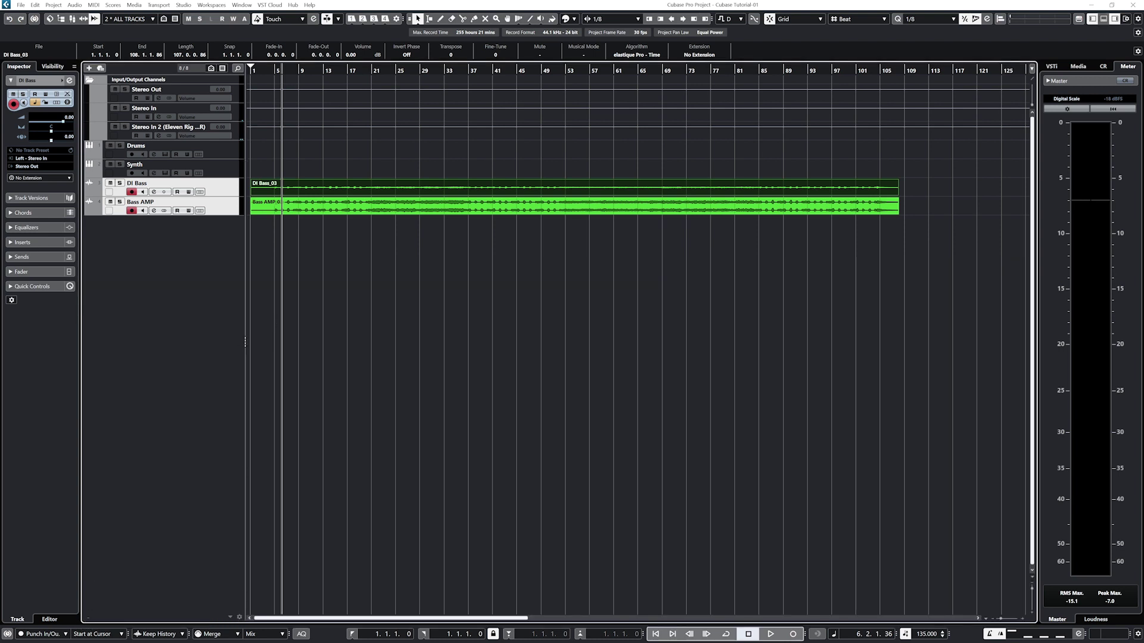
Step: Show the Locator Range Duration on the transport bar and expand the record mode section to full width
left_click(1137, 633)
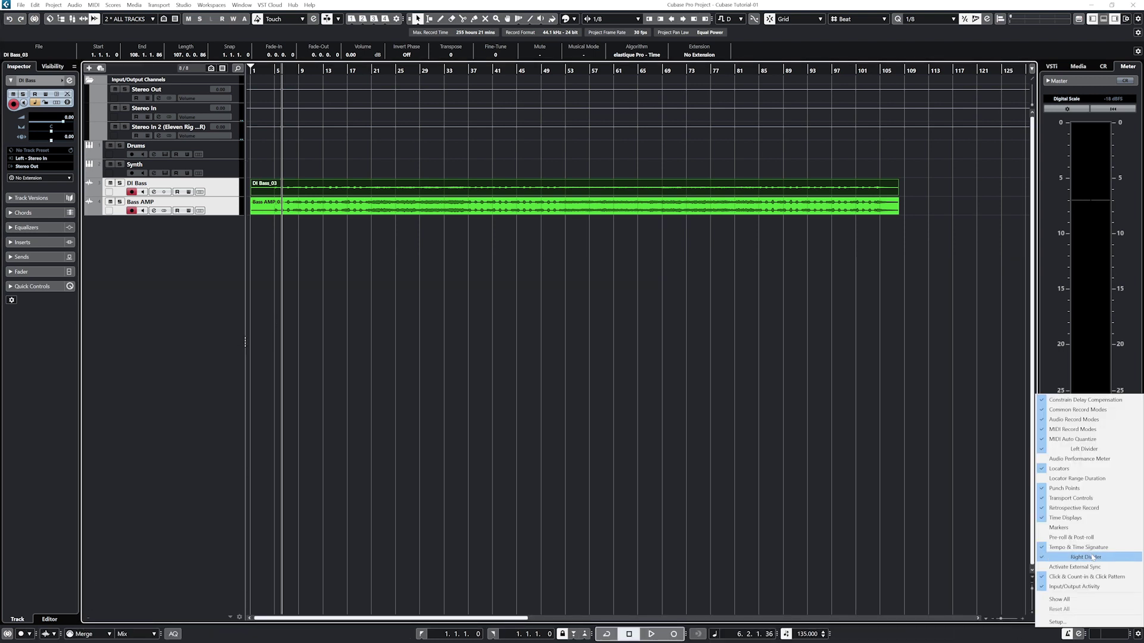
left_click(1087, 480)
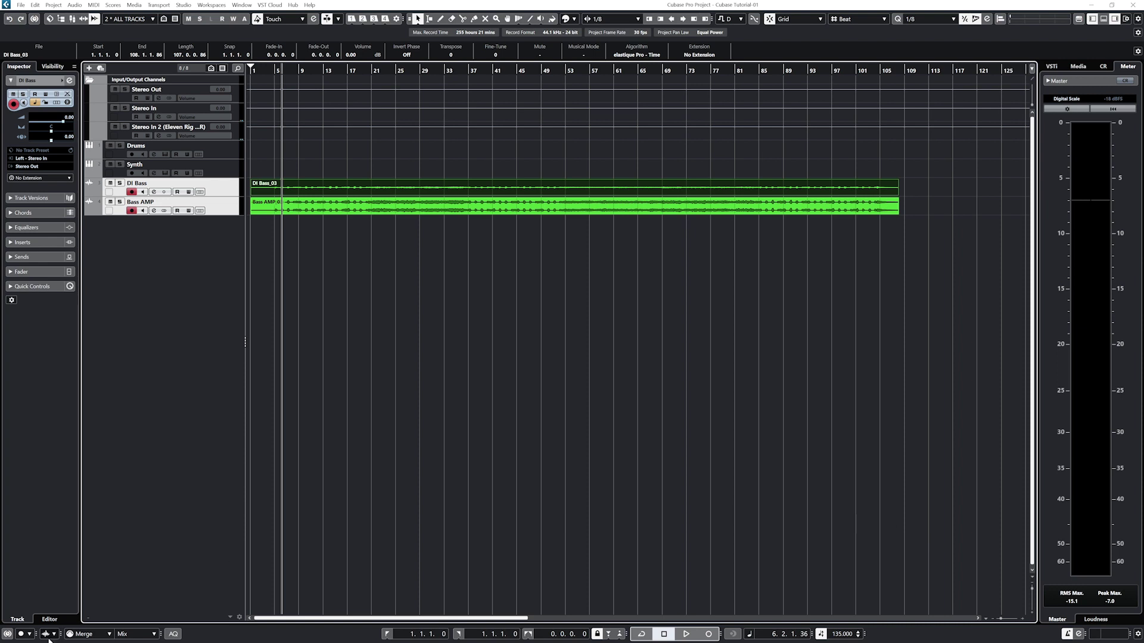
left_click_drag(36, 635, 380, 638)
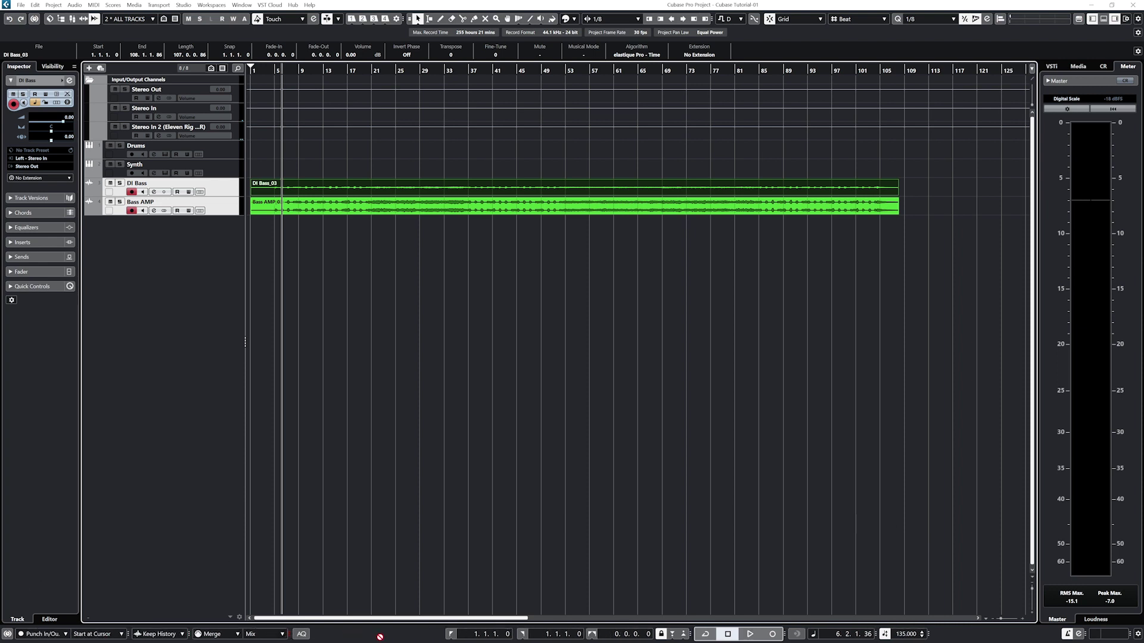
left_click_drag(690, 634, 1007, 634)
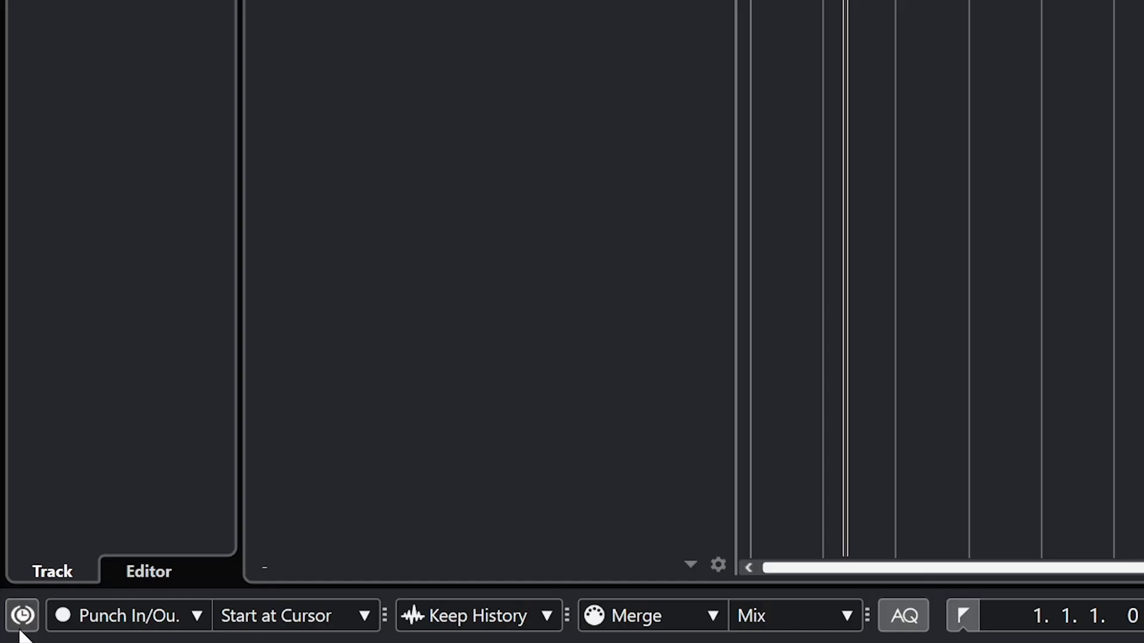
Step: Activate Constrain Delay Compensation
left_click(7, 634)
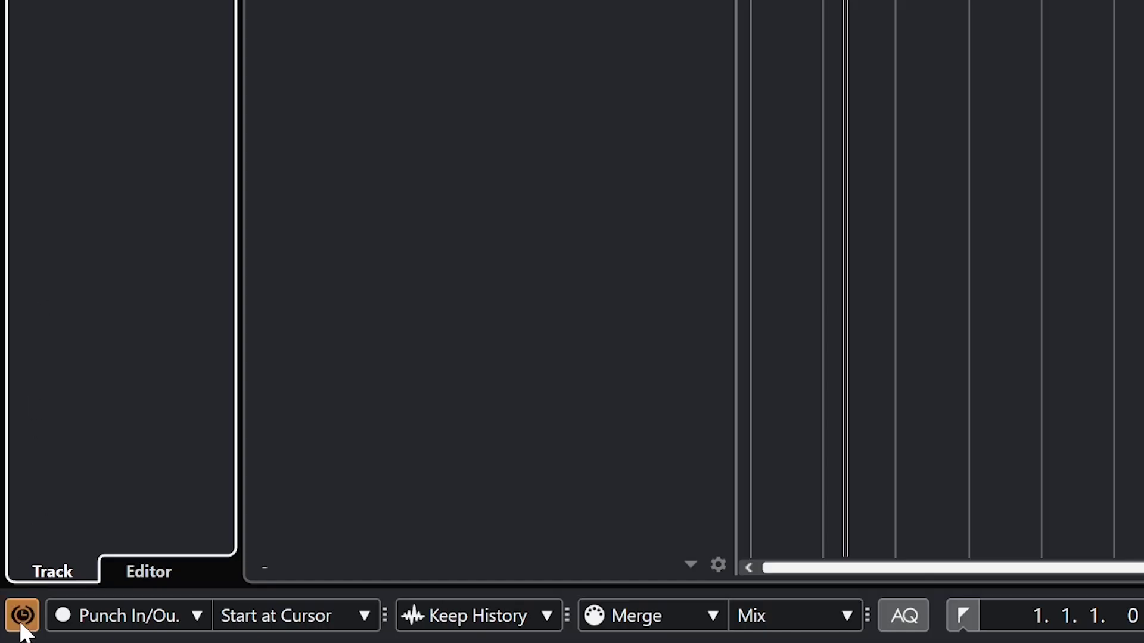
Step: Deactivate Constrain Delay Compensation and try the common record mode options, keeping Punch In/Out and Start Recording at Project Cursor Position
left_click(21, 623)
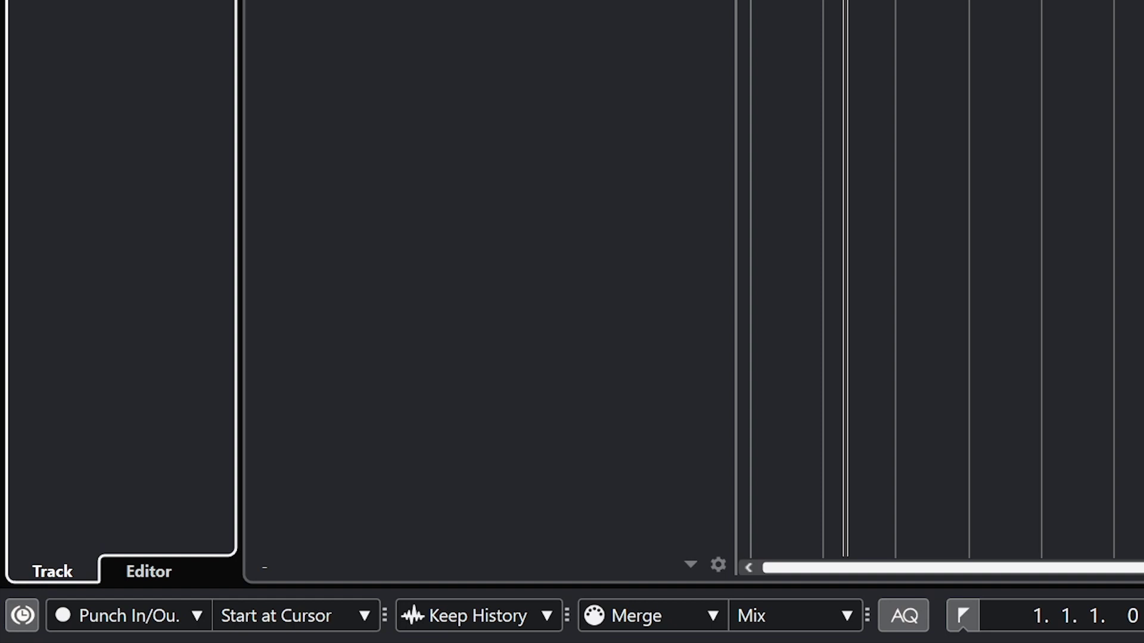
left_click(171, 615)
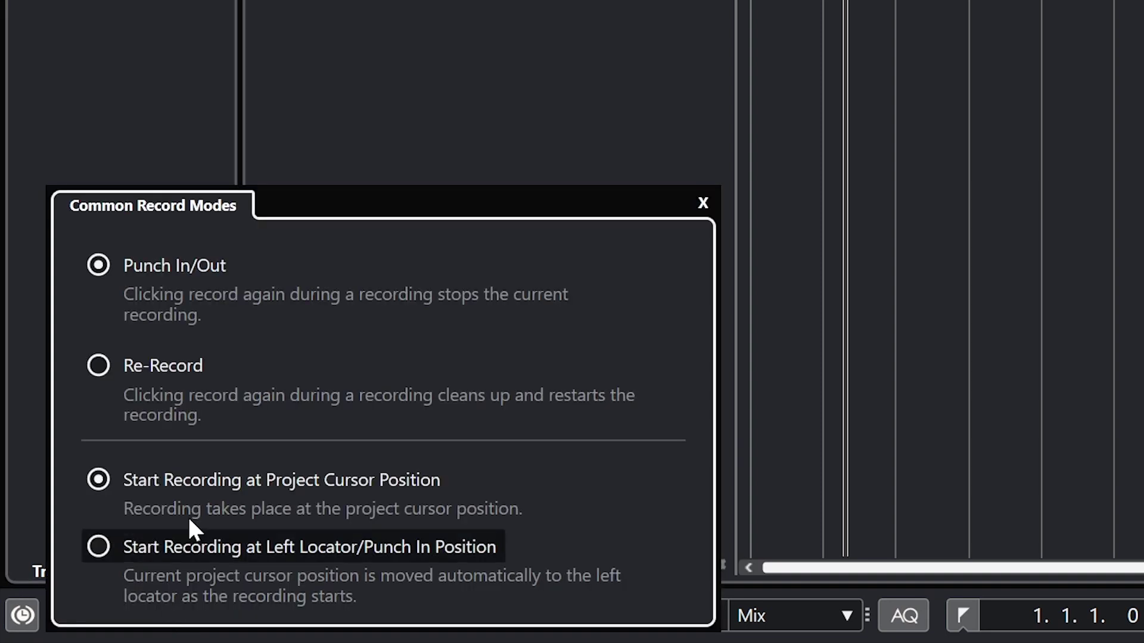
left_click(164, 367)
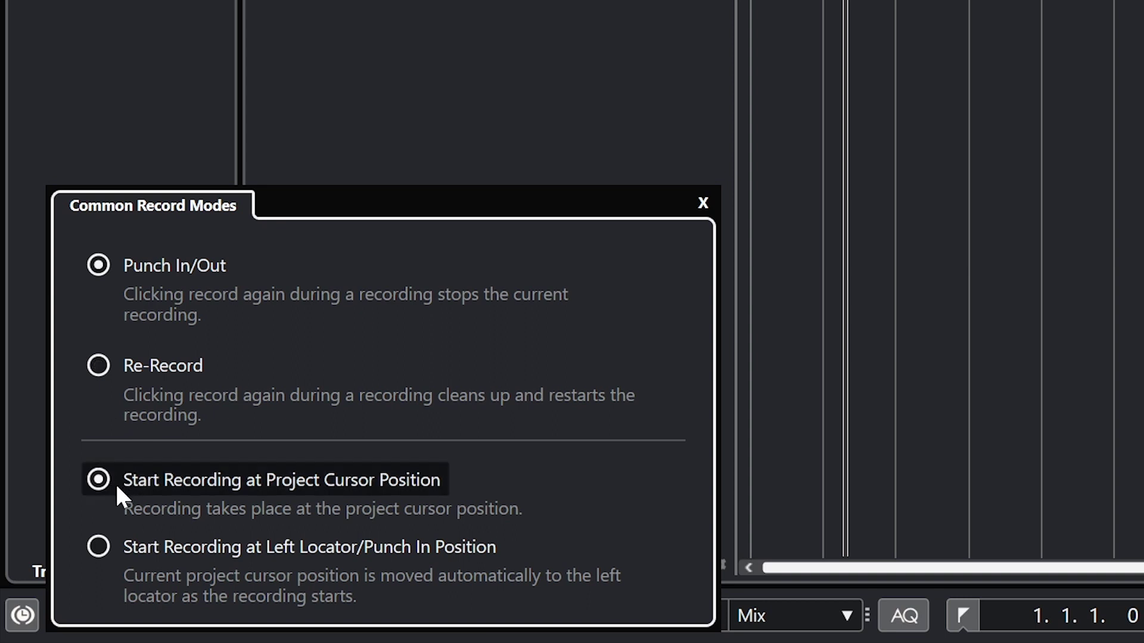
left_click(100, 546)
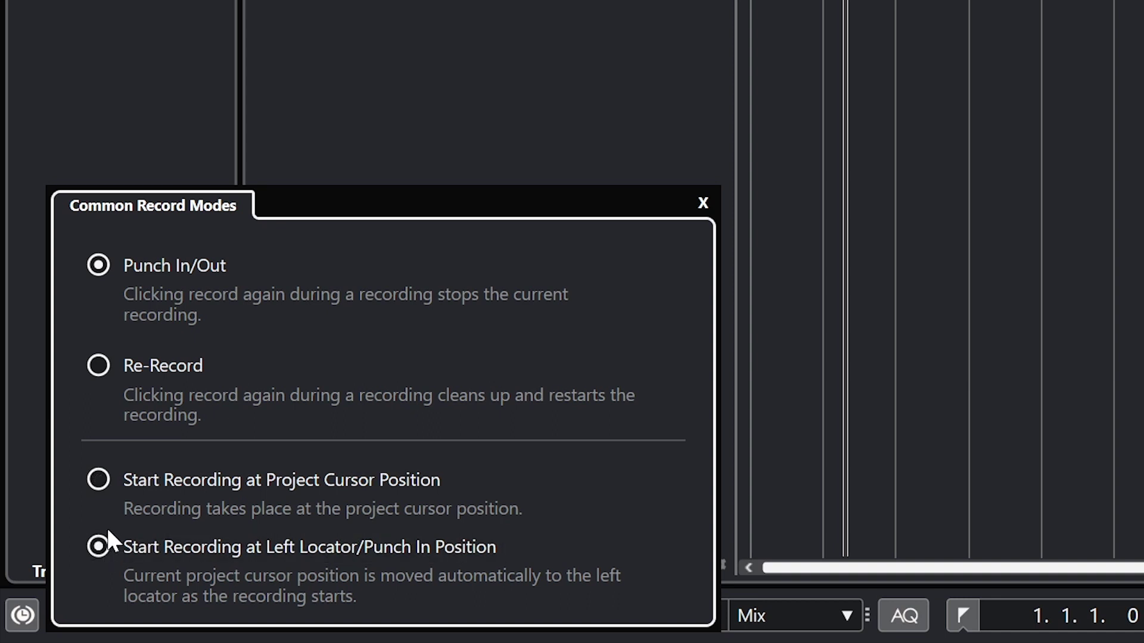
left_click(99, 480)
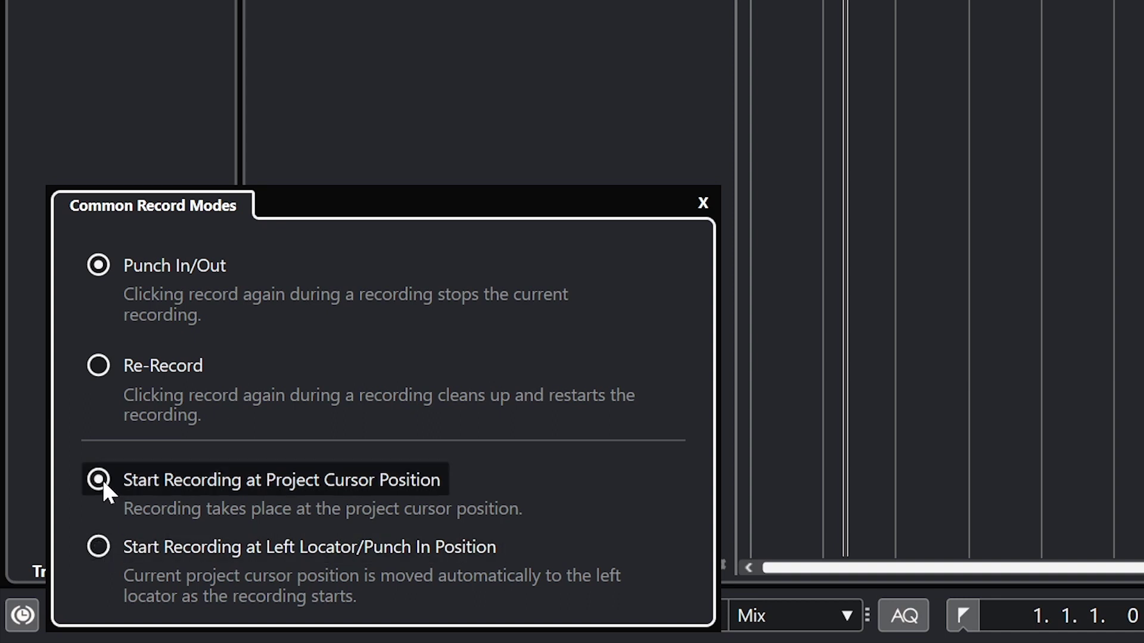
left_click(96, 544)
left_click(98, 484)
left_click(702, 204)
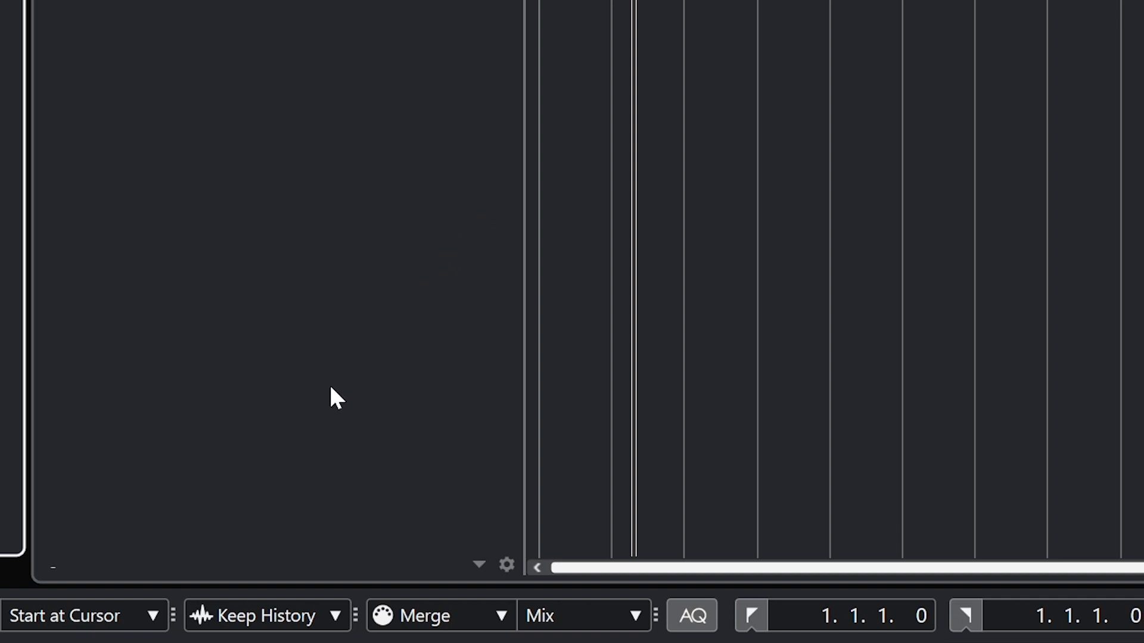
Step: Try the Cycle History + Replace and Replace audio record modes, and return to Keep History
left_click(269, 612)
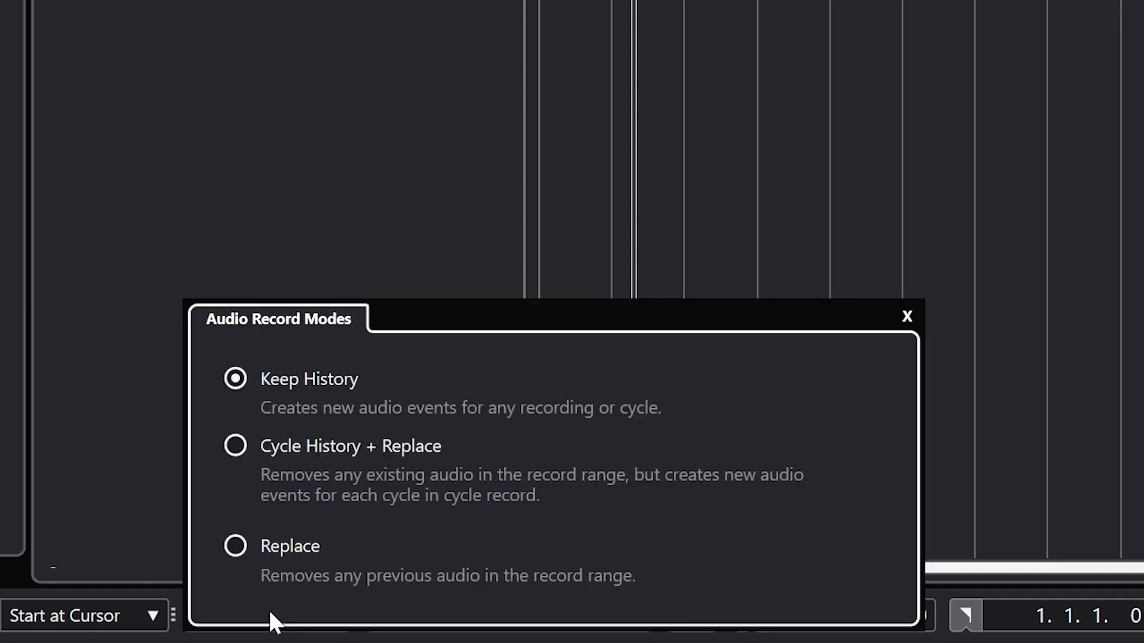
left_click(289, 446)
left_click(280, 548)
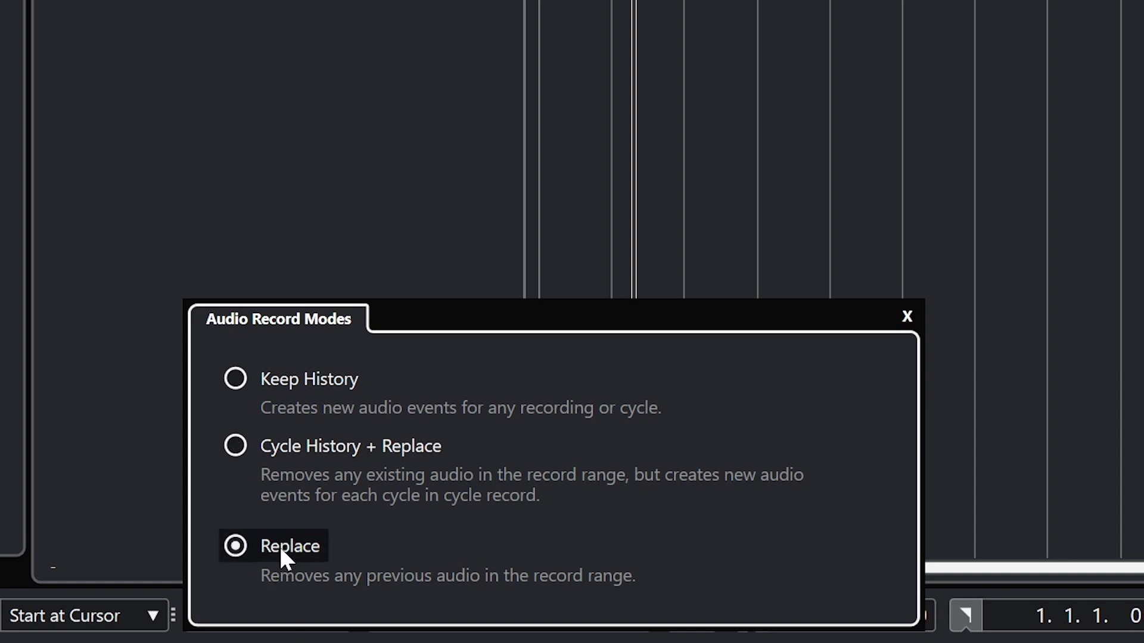
left_click(281, 380)
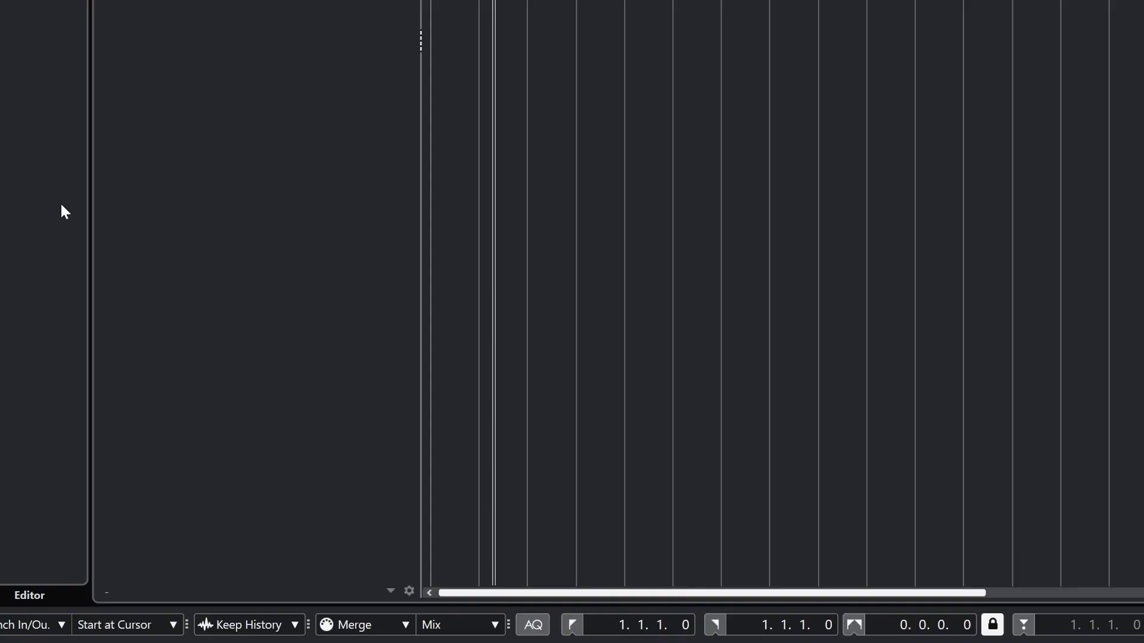
Step: Try New Parts, Merge and Replace as the record mode for linear and cycled MIDI recording
left_click(405, 625)
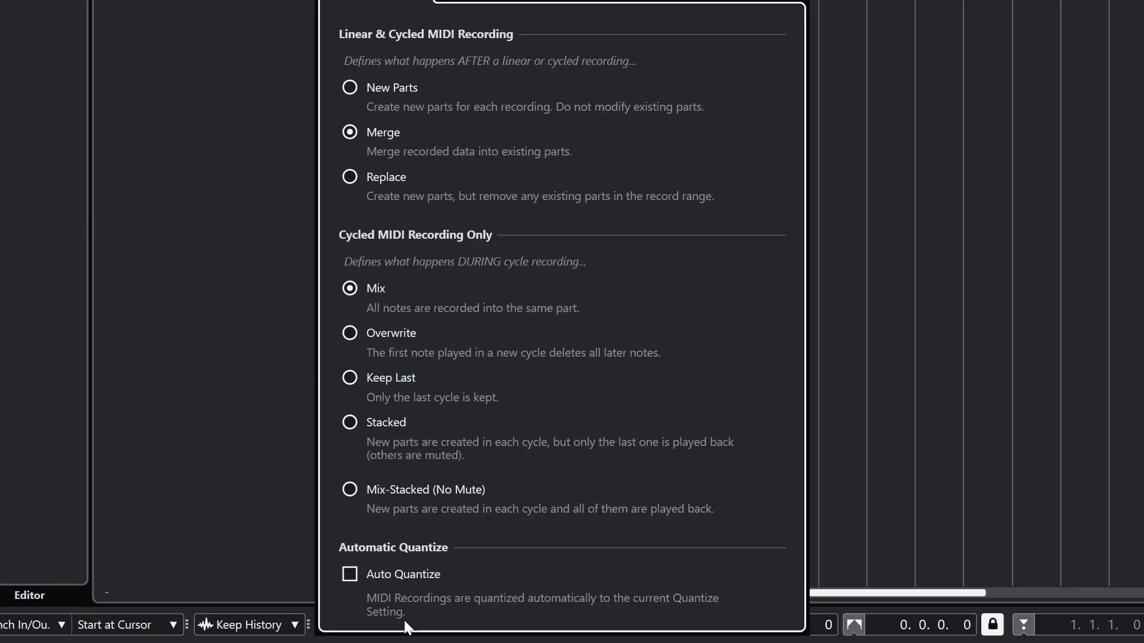
left_click(392, 97)
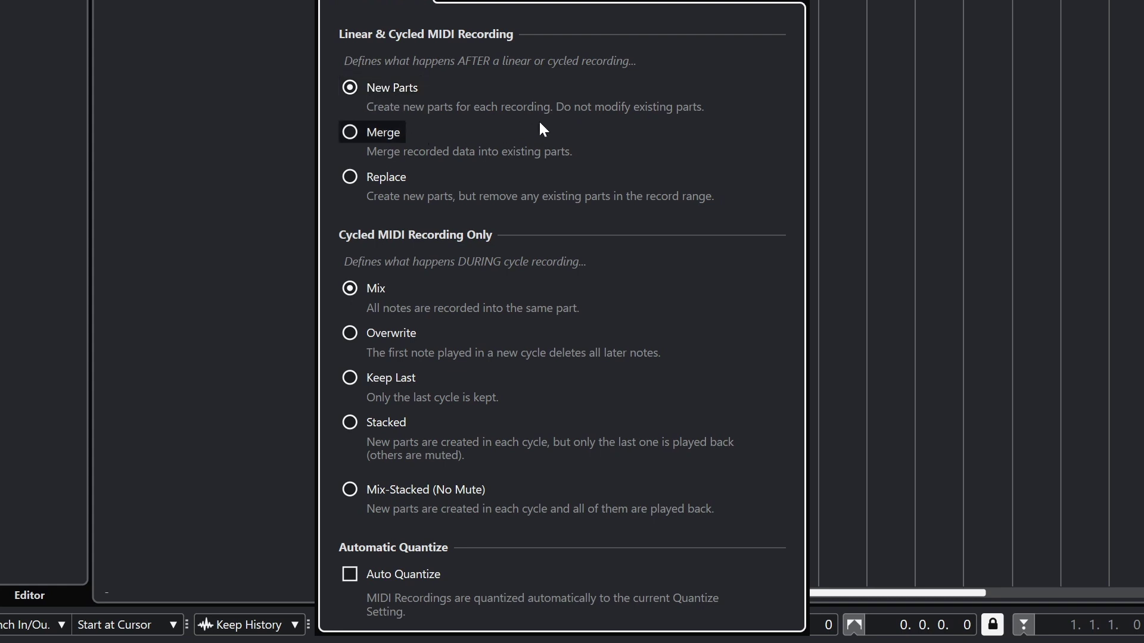
left_click(371, 130)
left_click(377, 177)
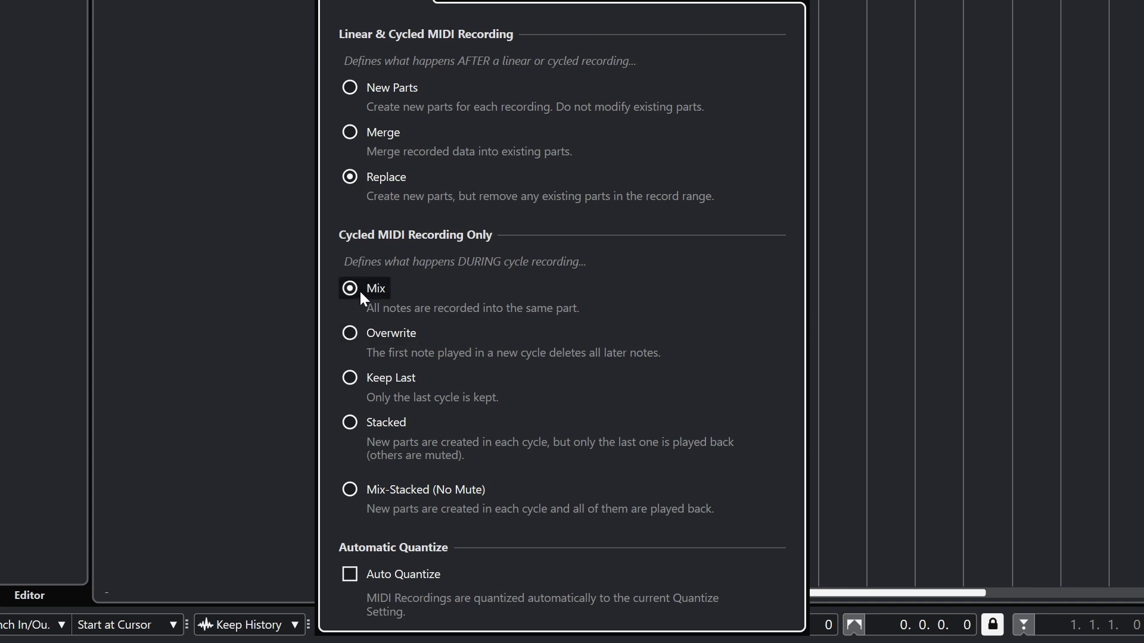
Step: Try the Overwrite, Keep Last, Stacked and Mix-Stacked (No Mute) modes for cycled MIDI recording
left_click(349, 333)
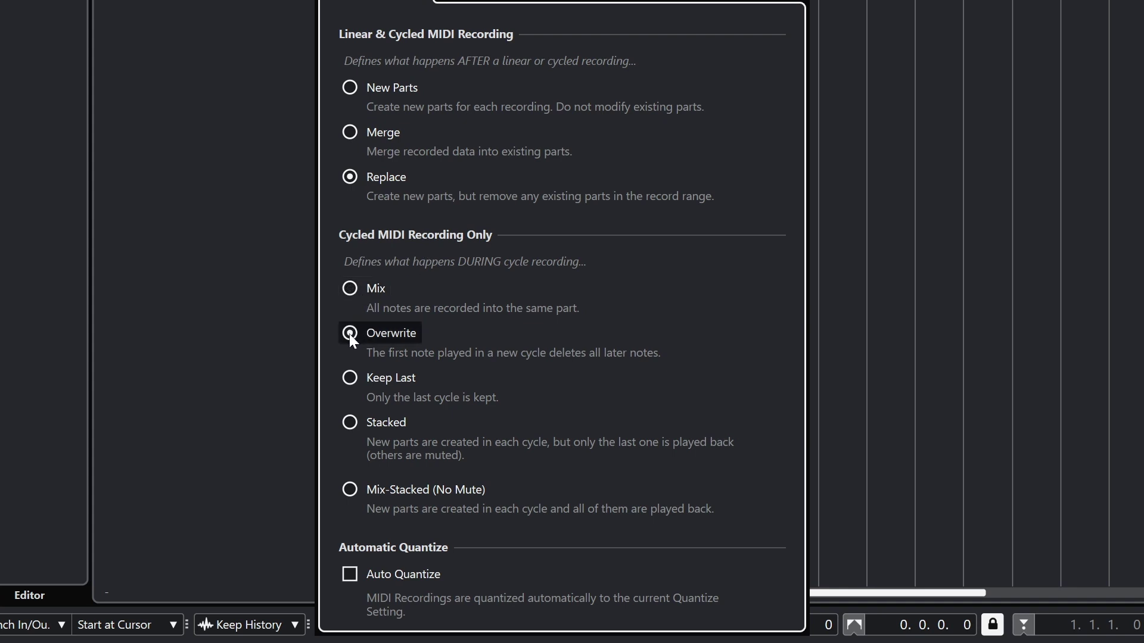
left_click(348, 378)
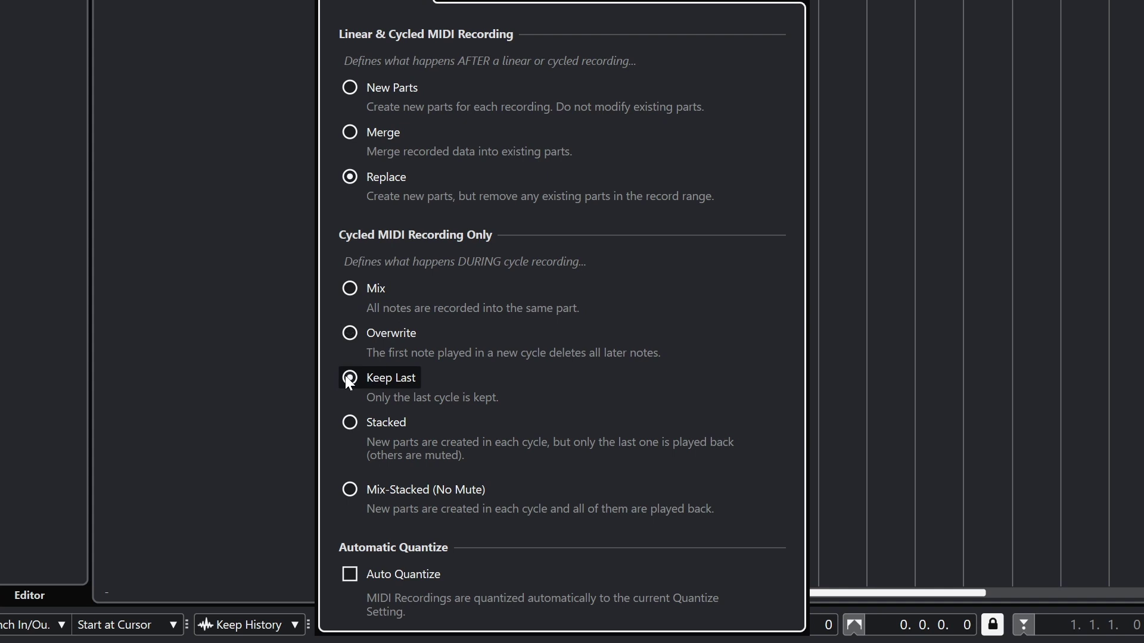
left_click(349, 424)
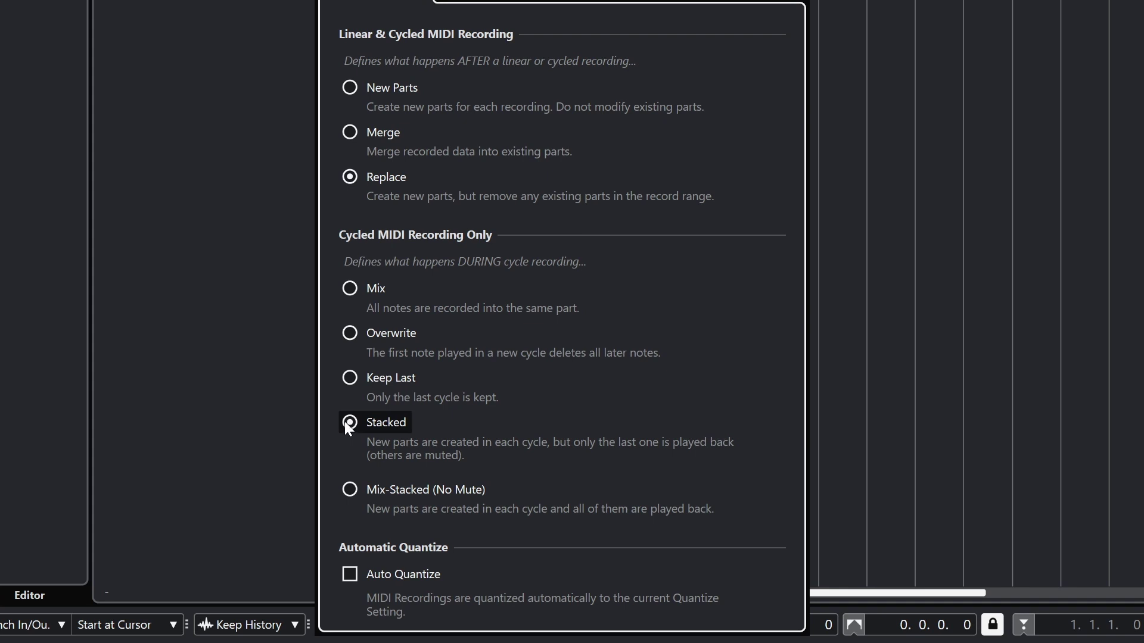
left_click(349, 492)
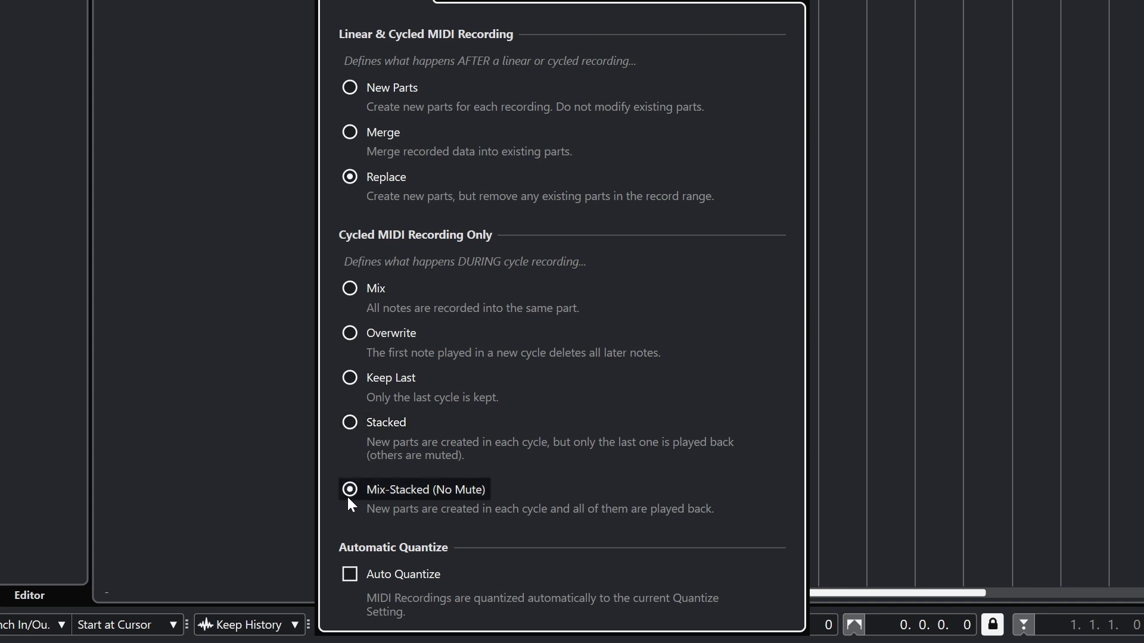
left_click(349, 575)
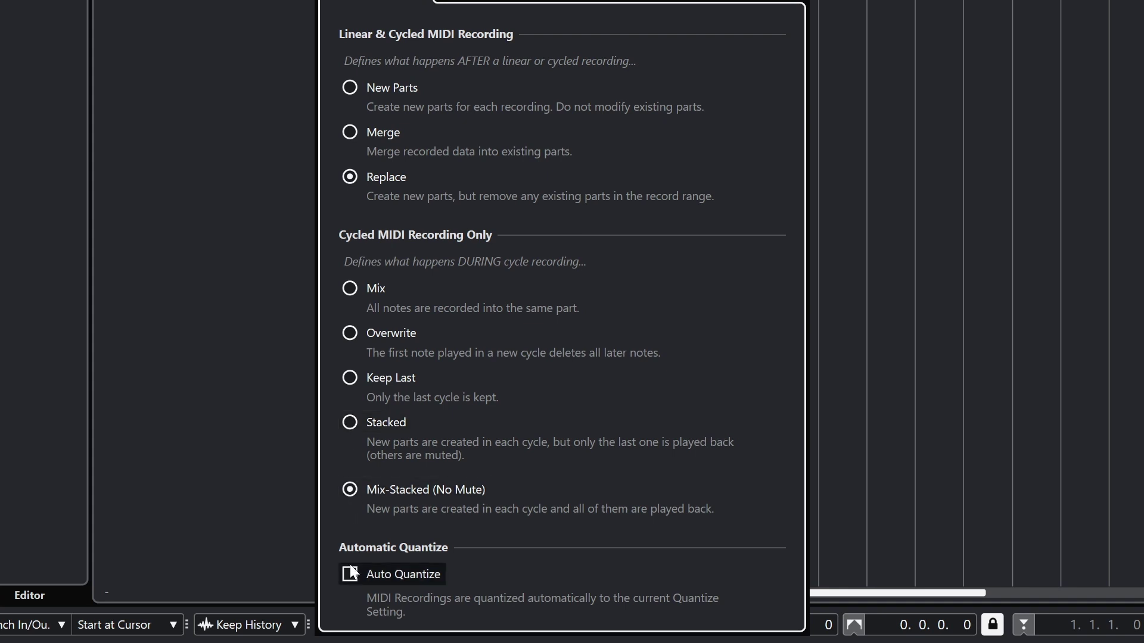
Step: Restore the MIDI record modes to Mix and Merge, and switch Auto Quantize off
left_click(374, 298)
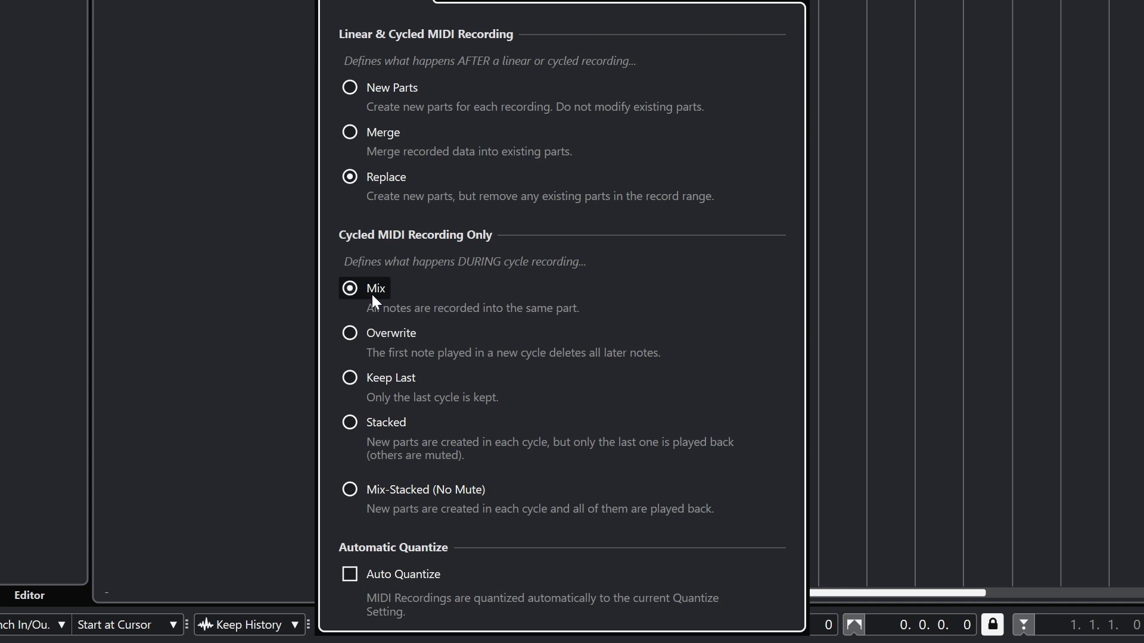
left_click(374, 133)
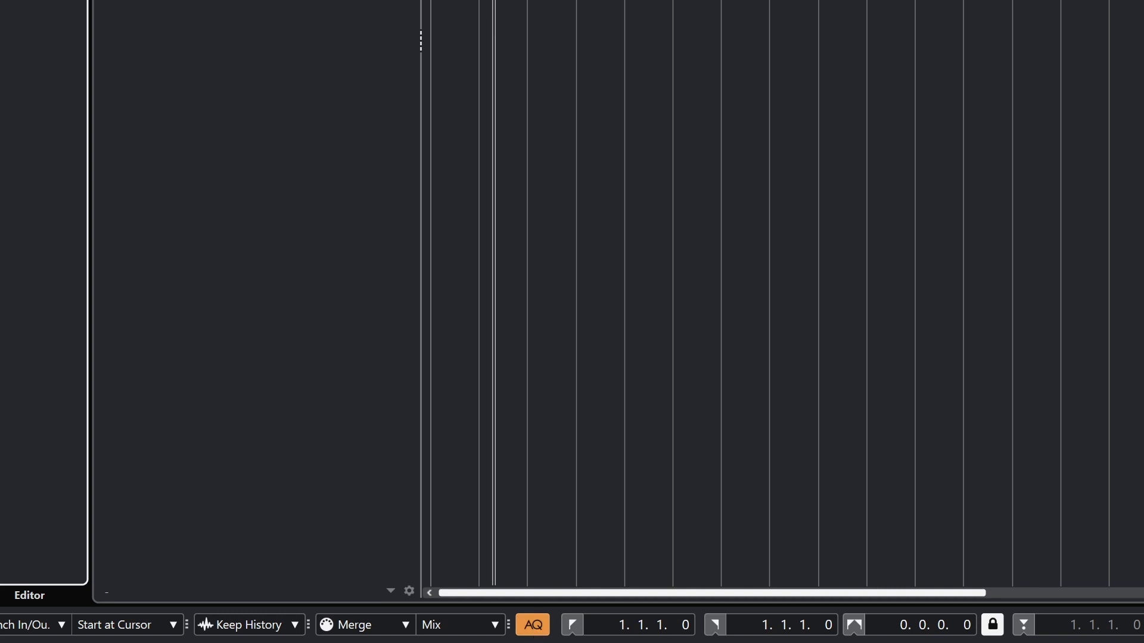
left_click(539, 628)
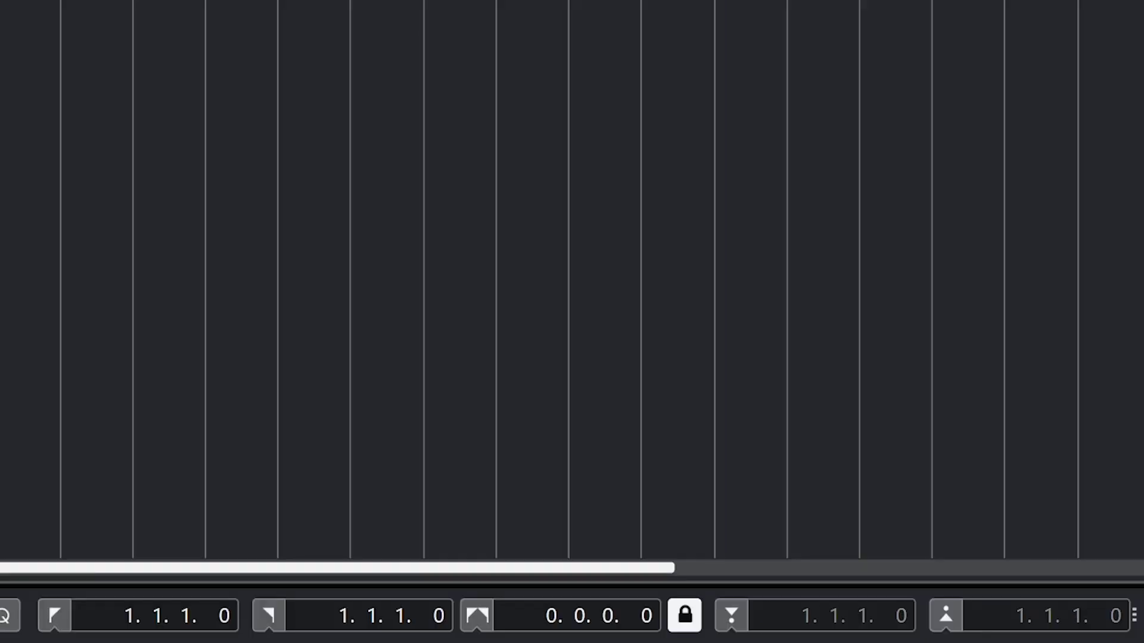
Step: Set the left locator to bar 5 and the right locator to bar 109
left_click(129, 619)
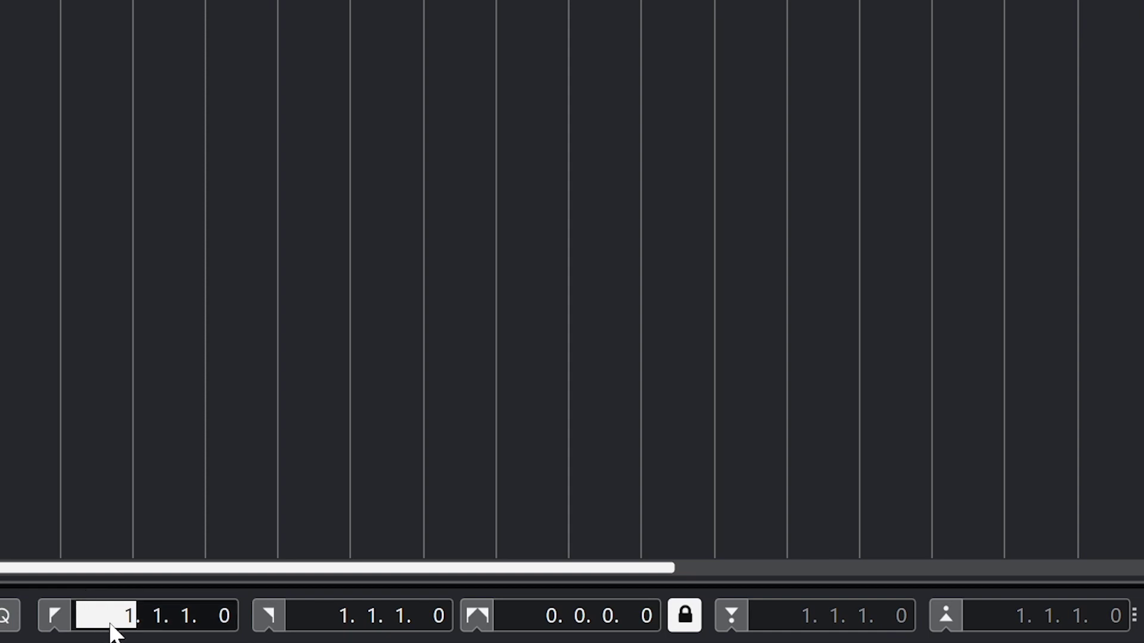
type("5")
left_click(301, 618)
type("109")
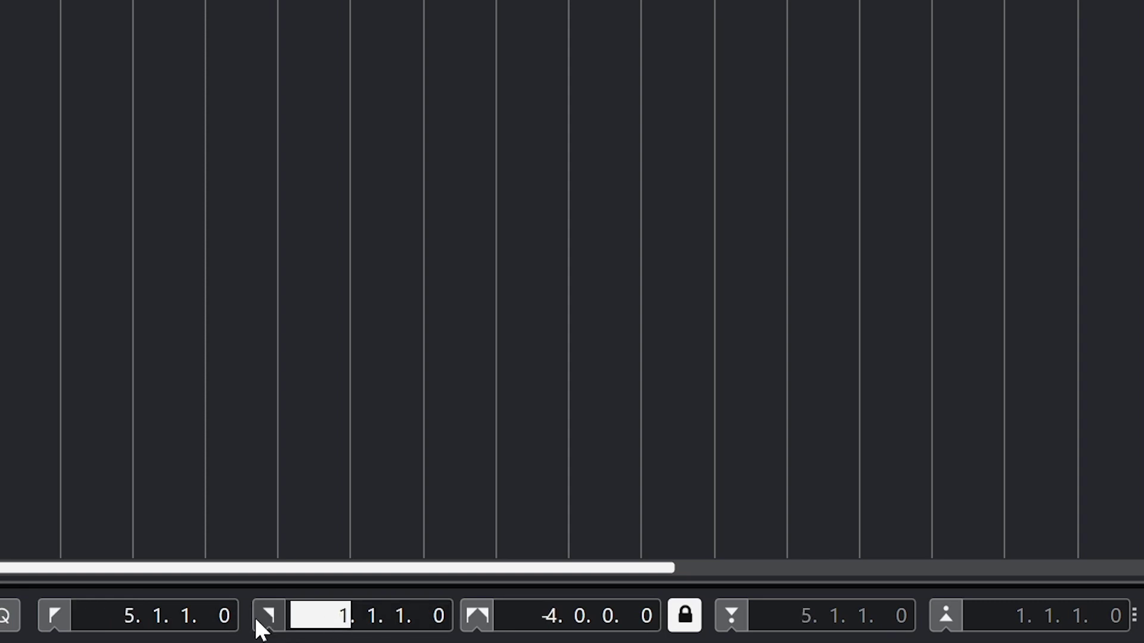
key("Return")
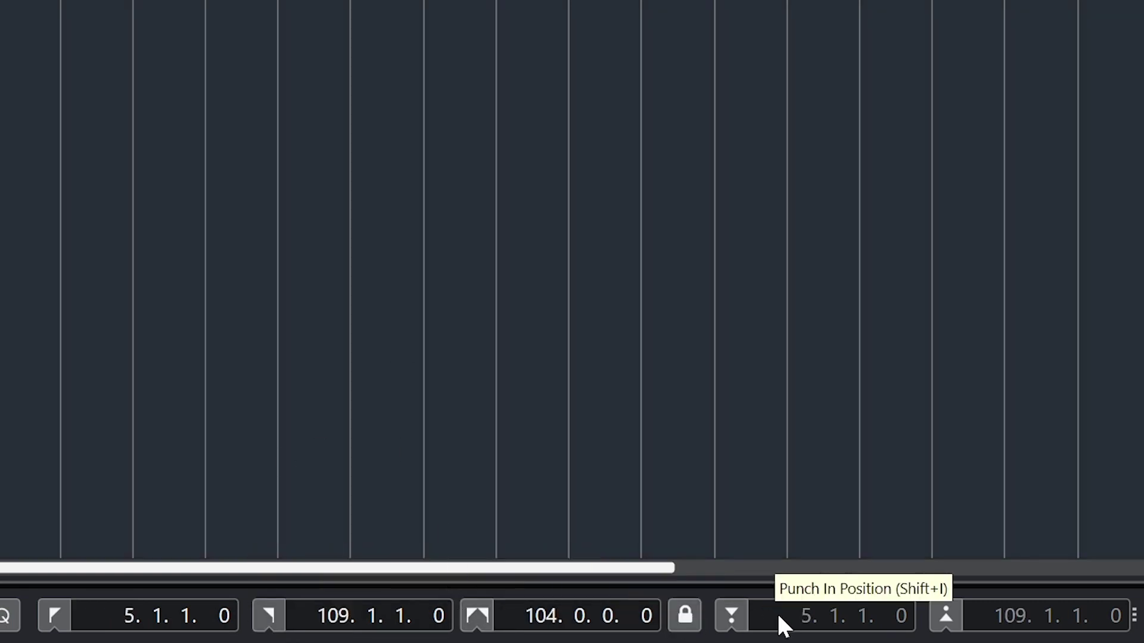
Step: Activate Punch In and Punch Out, and lock and unlock the punch points to the locators
left_click(735, 617)
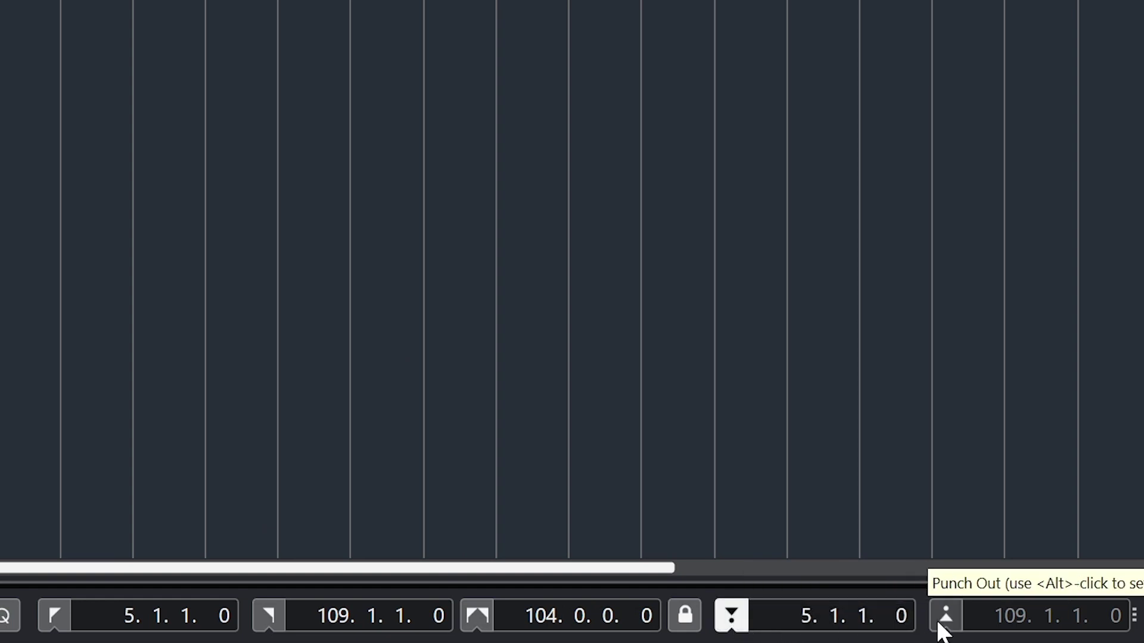
left_click(943, 618)
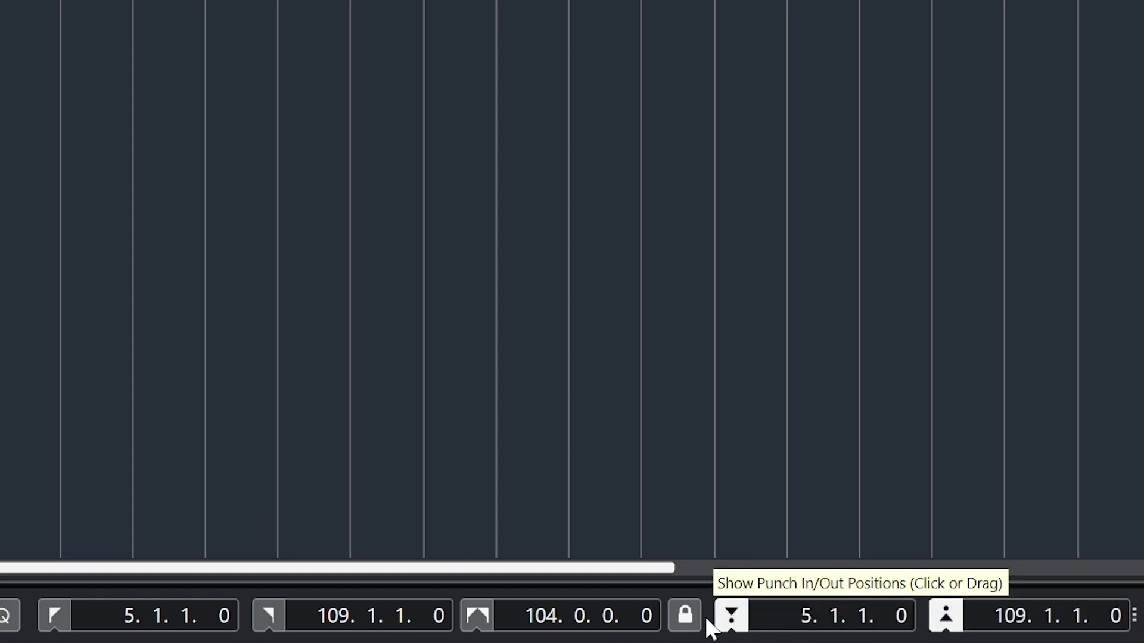
left_click(685, 619)
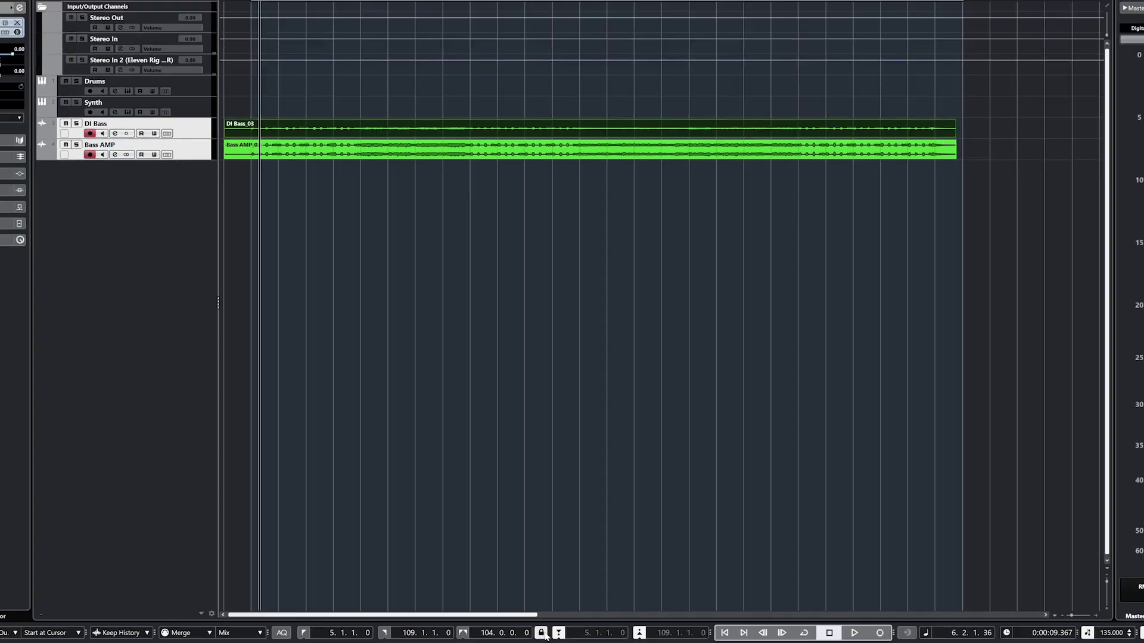
left_click(543, 634)
Step: Set the punch-in position to bar 4 and the left locator to bar 1
double_click(586, 635)
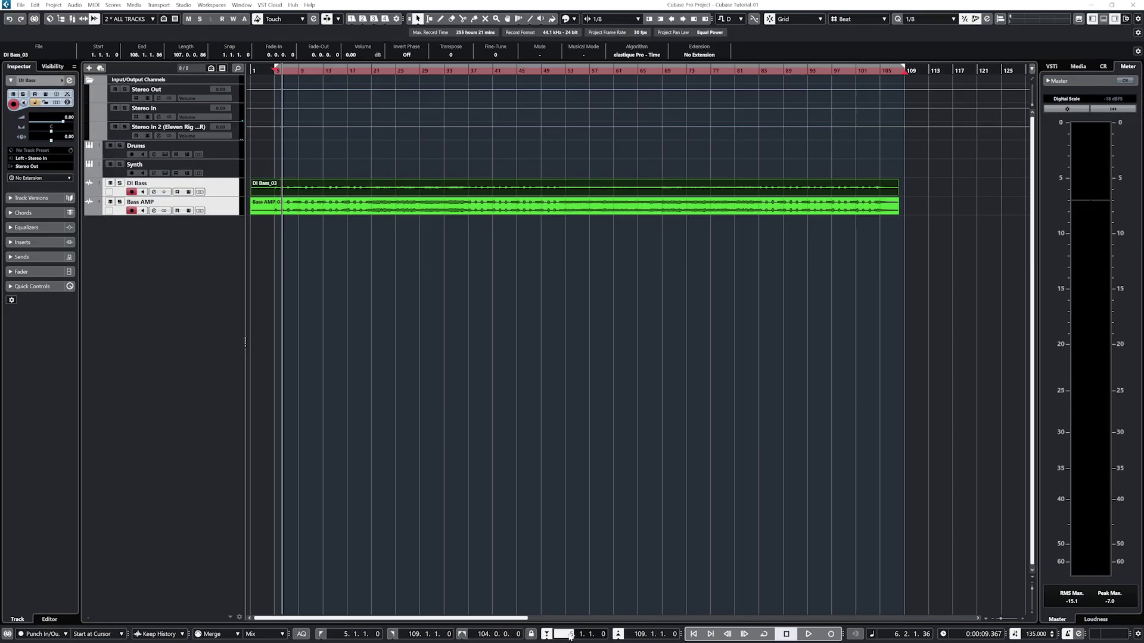
type("4")
key("Return")
double_click(346, 635)
type("1")
key("Return")
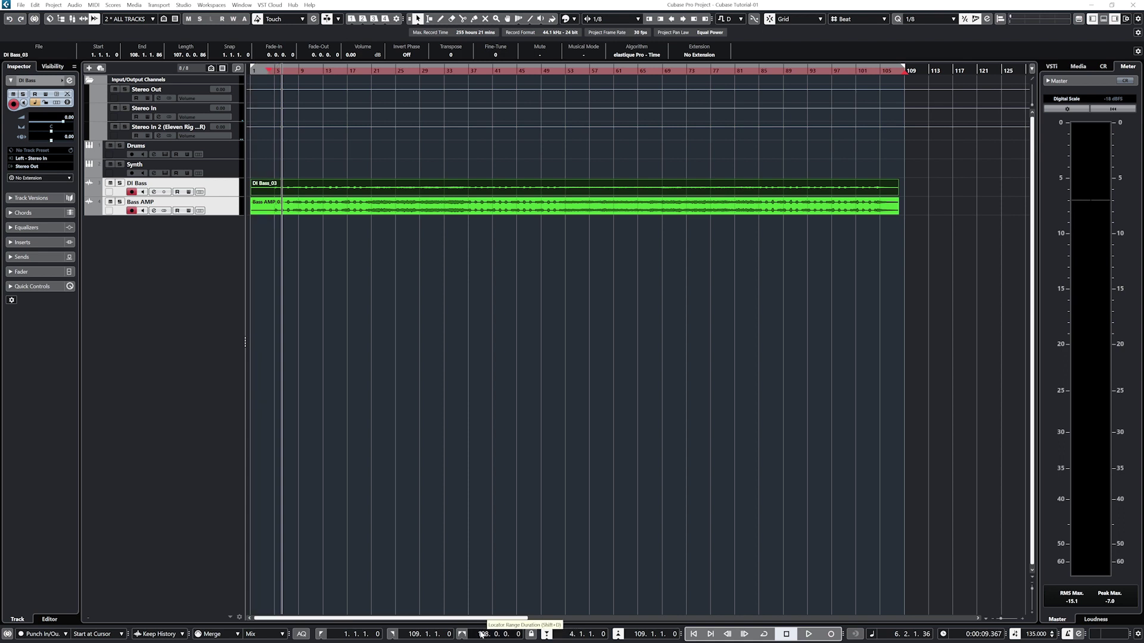
Step: Move the punch-in marker on the ruler to bar 5 and place the punch-out marker at bar 109
left_click_drag(270, 73, 275, 73)
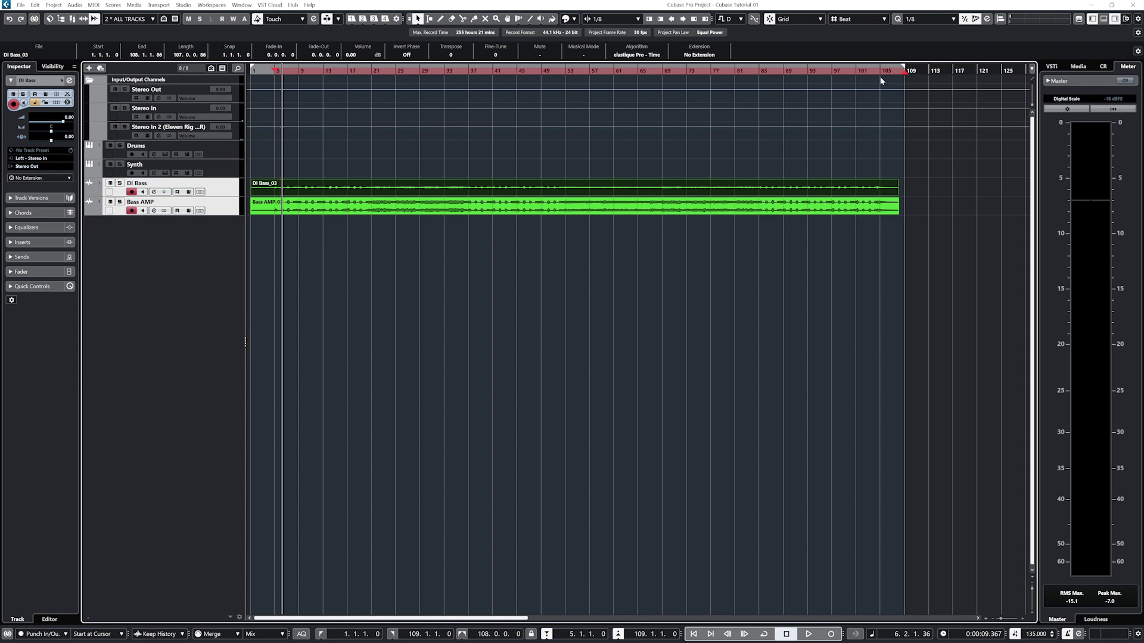
mouse_move(903, 74)
left_mouse_down()
mouse_move(881, 82)
mouse_move(904, 82)
mouse_move(905, 70)
left_mouse_up()
Step: Jump the project cursor to the start and to the project end, and try rewind and fast-forward
left_click(697, 634)
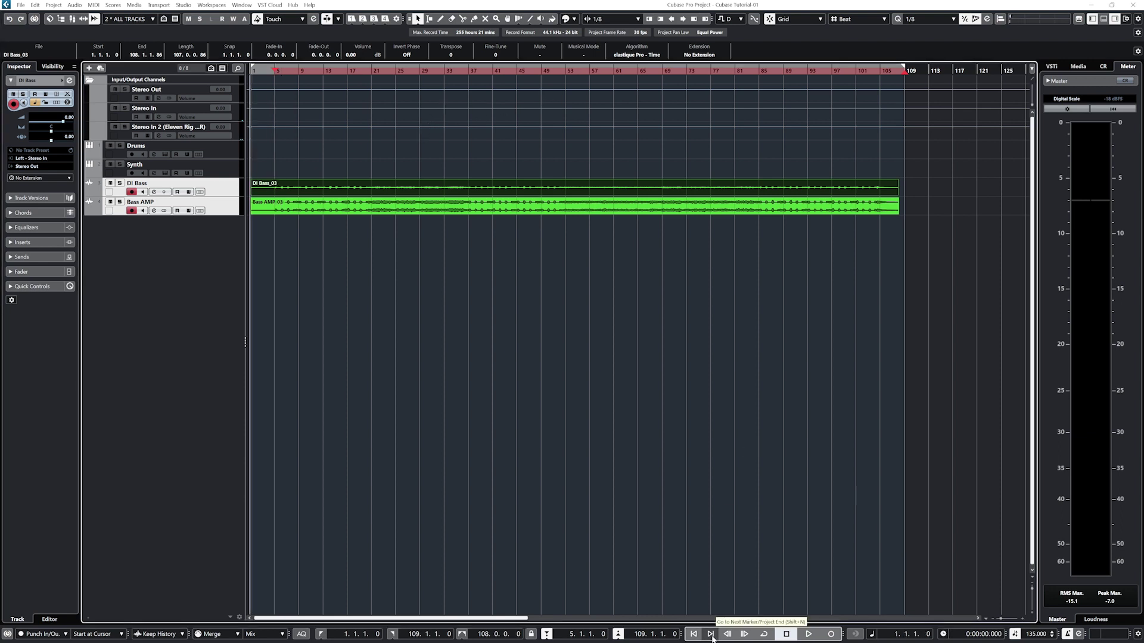
left_click(711, 635)
left_click(710, 635)
left_click(727, 634)
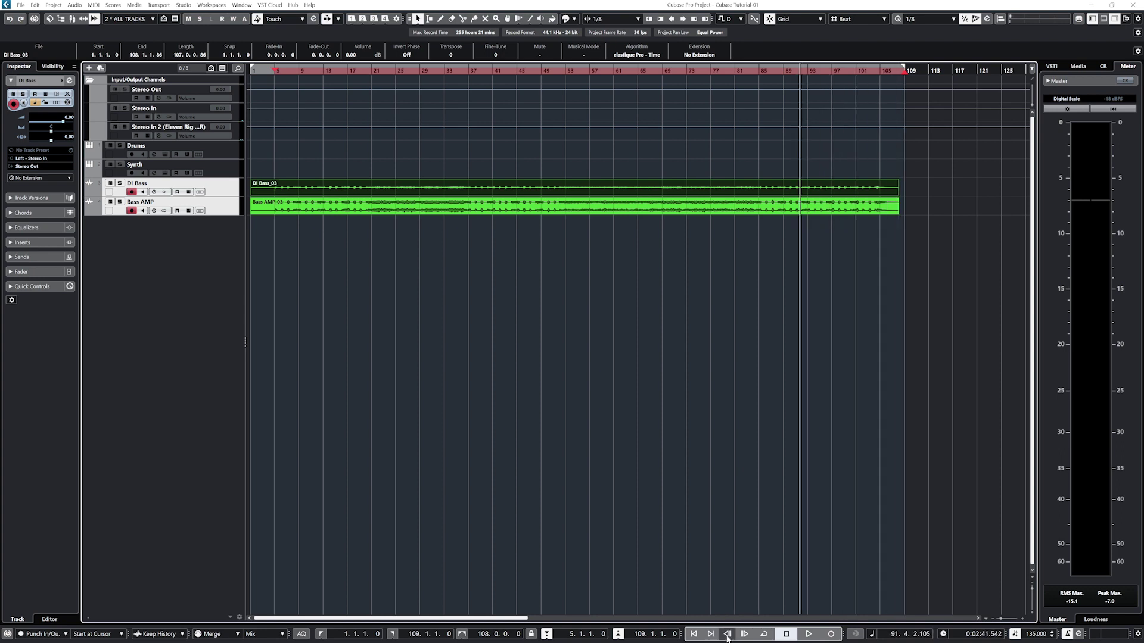
left_click(744, 636)
Step: Activate Cycle, play the project, and stop playback with the project cursor near bar 106
left_click(766, 635)
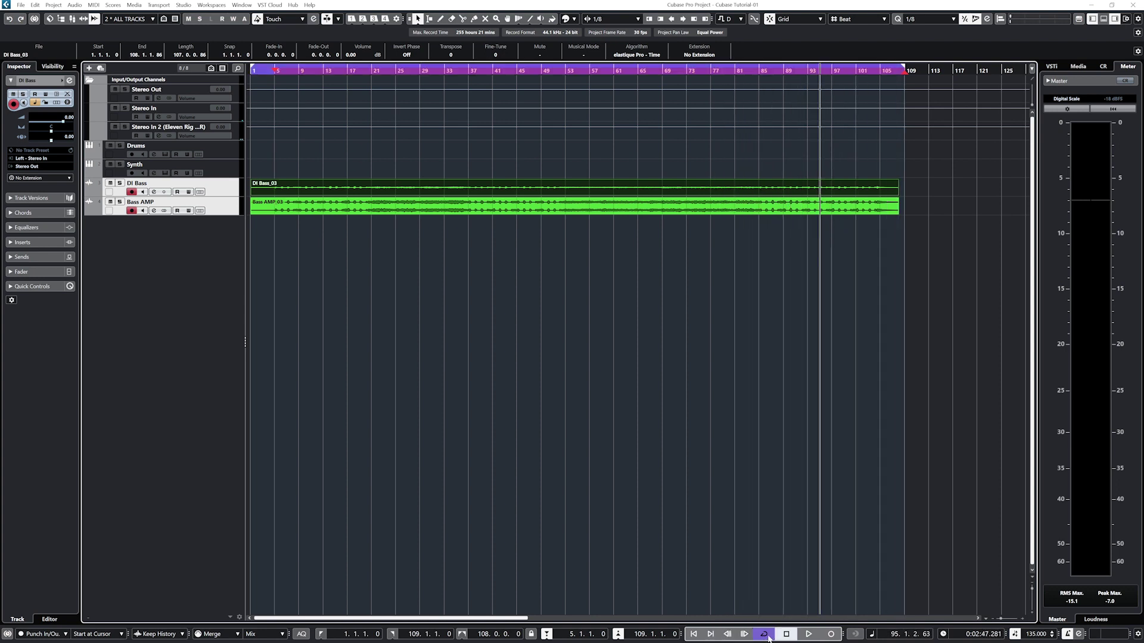
left_click(808, 635)
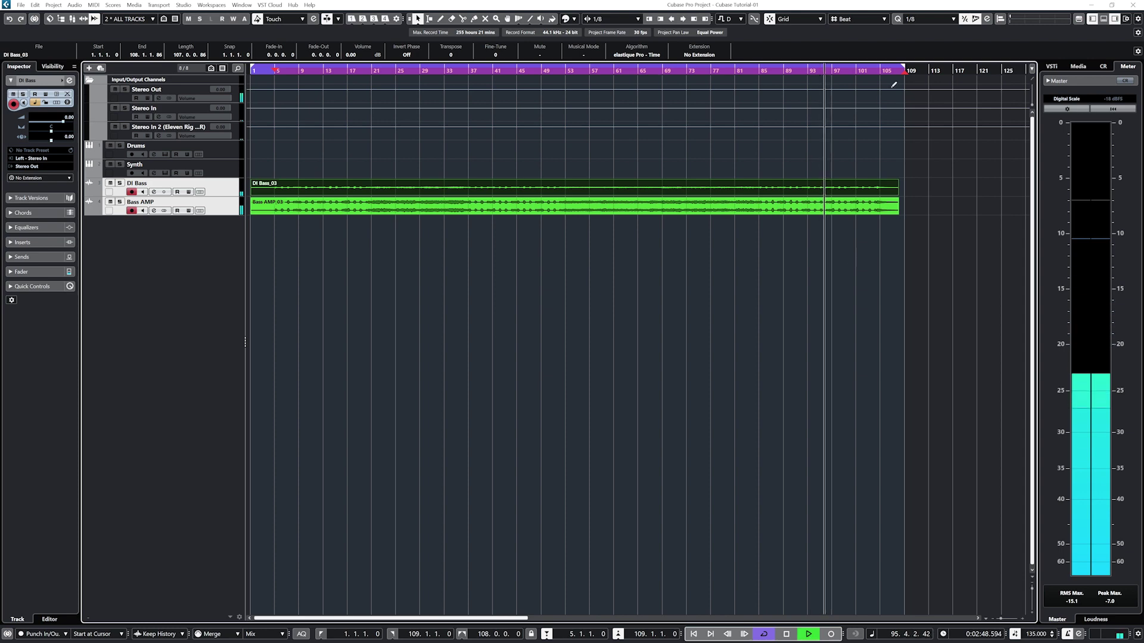
left_click(889, 68)
left_click(889, 67)
left_click(888, 67)
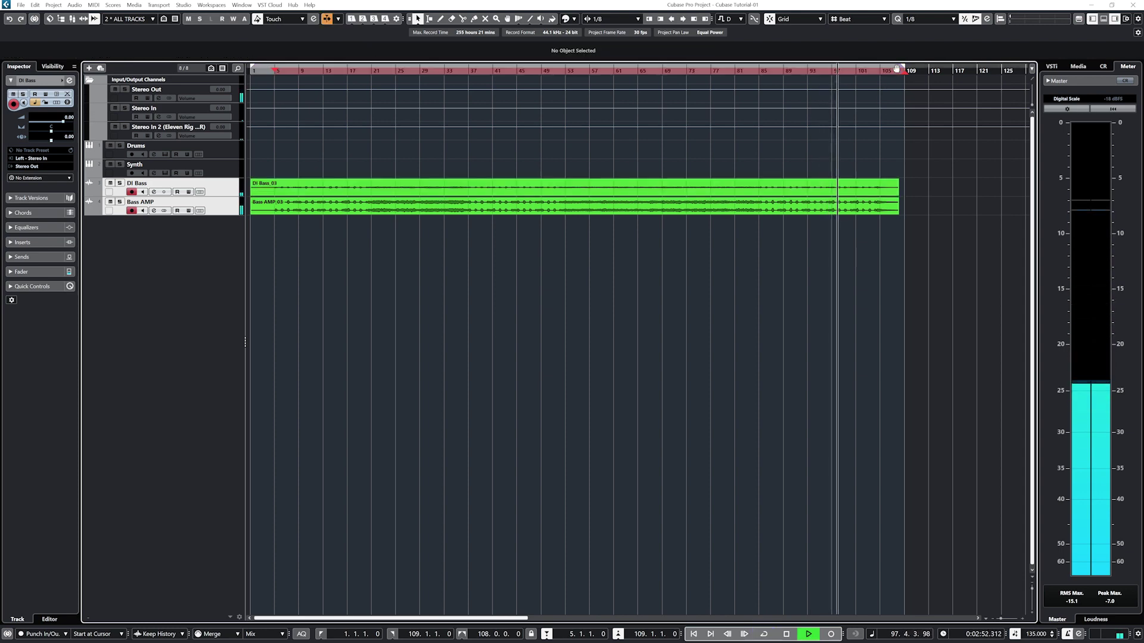
key("space")
left_click(889, 67)
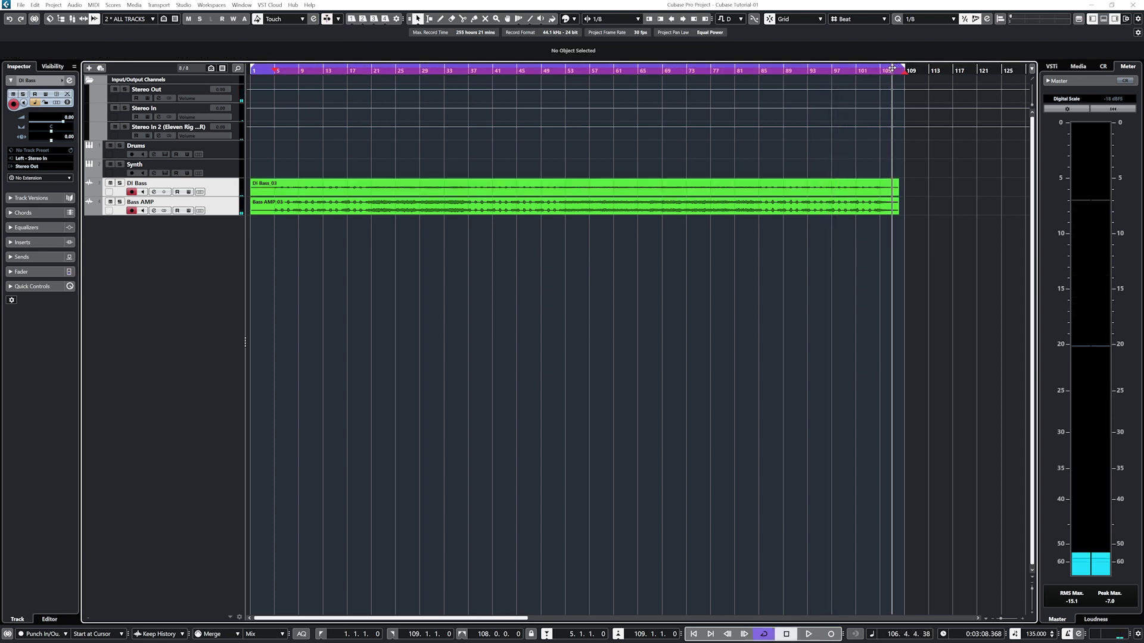
Step: Play the project across the end of the cycle range, stop it, and try recording
left_click(891, 72)
left_click(809, 635)
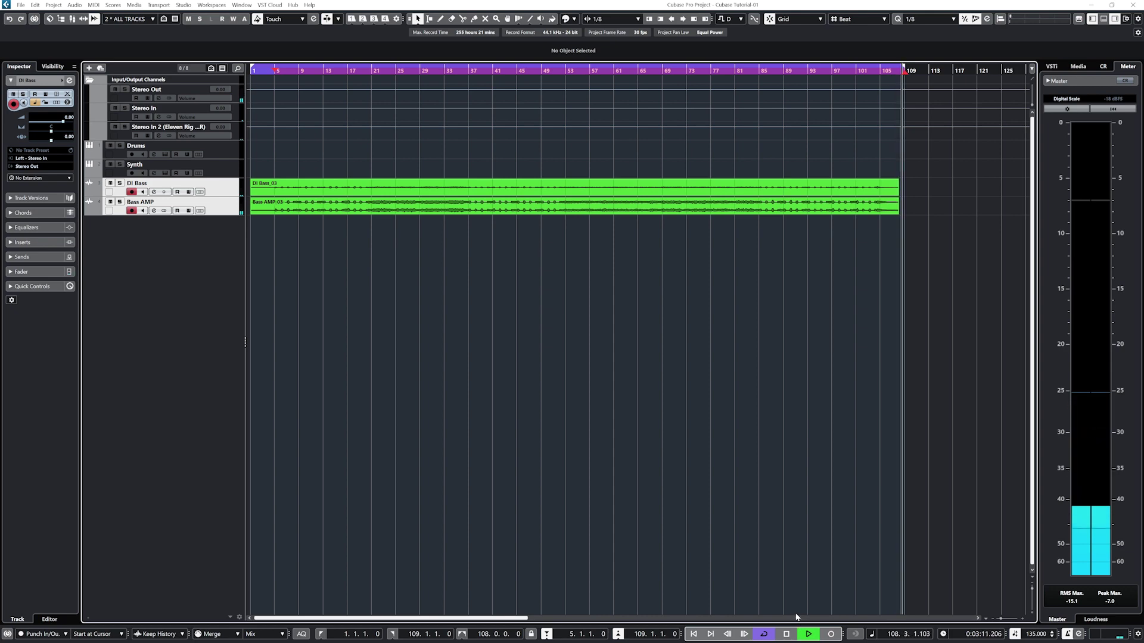
left_click(785, 635)
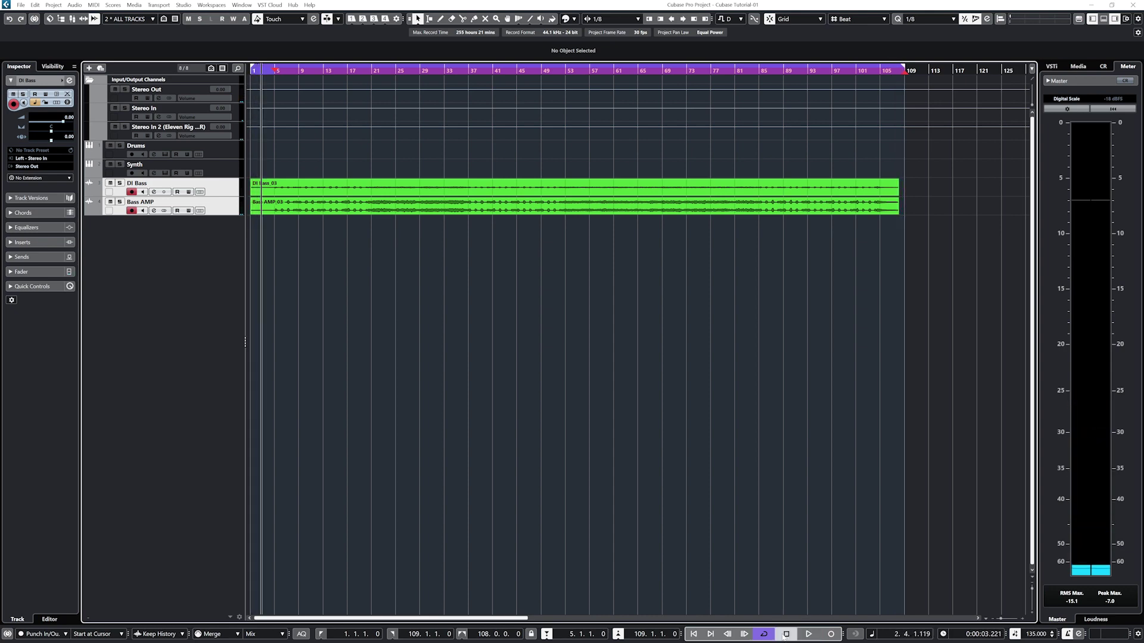
left_click(831, 635)
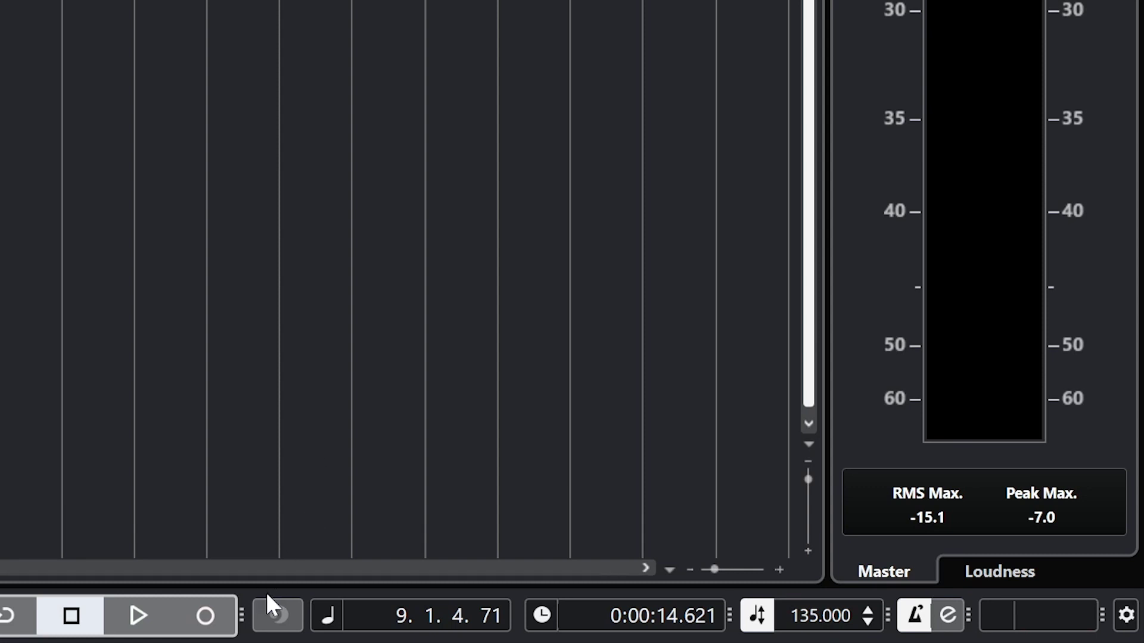
Step: Switch the transport's primary time display through Seconds, Timecode, Samples and 60 fps (User)
left_click(330, 619)
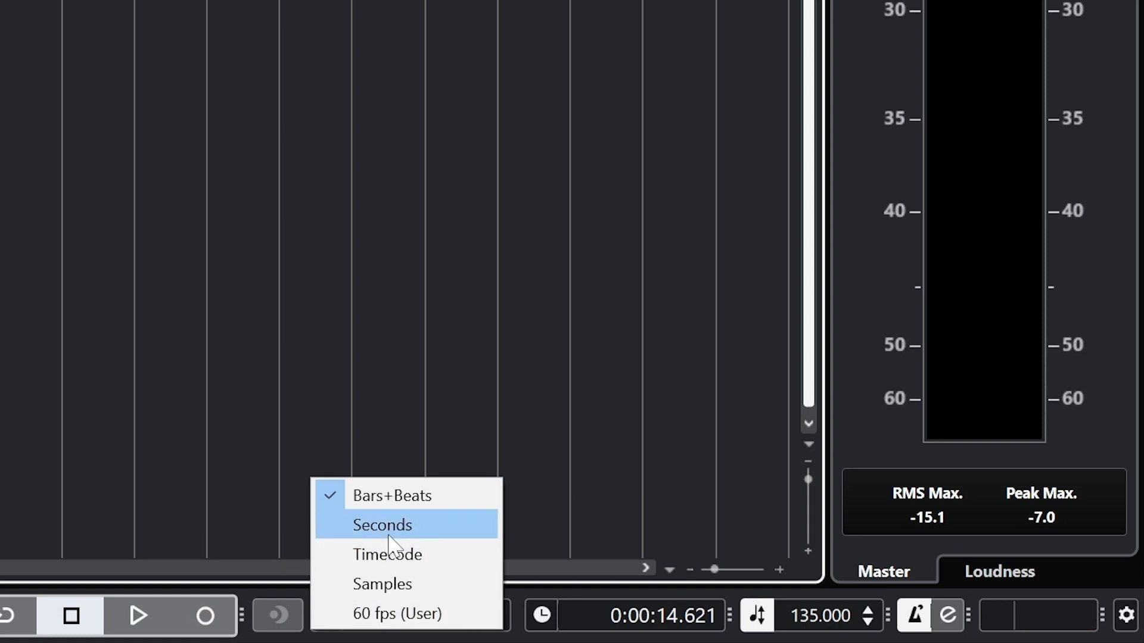
left_click(365, 524)
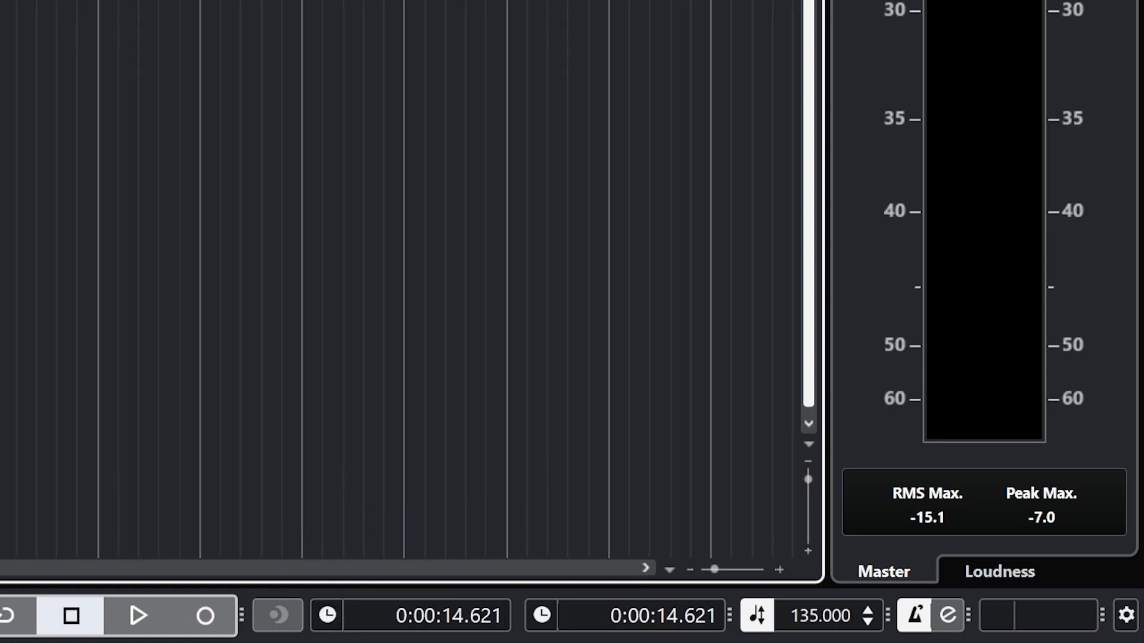
left_click(327, 617)
left_click(386, 557)
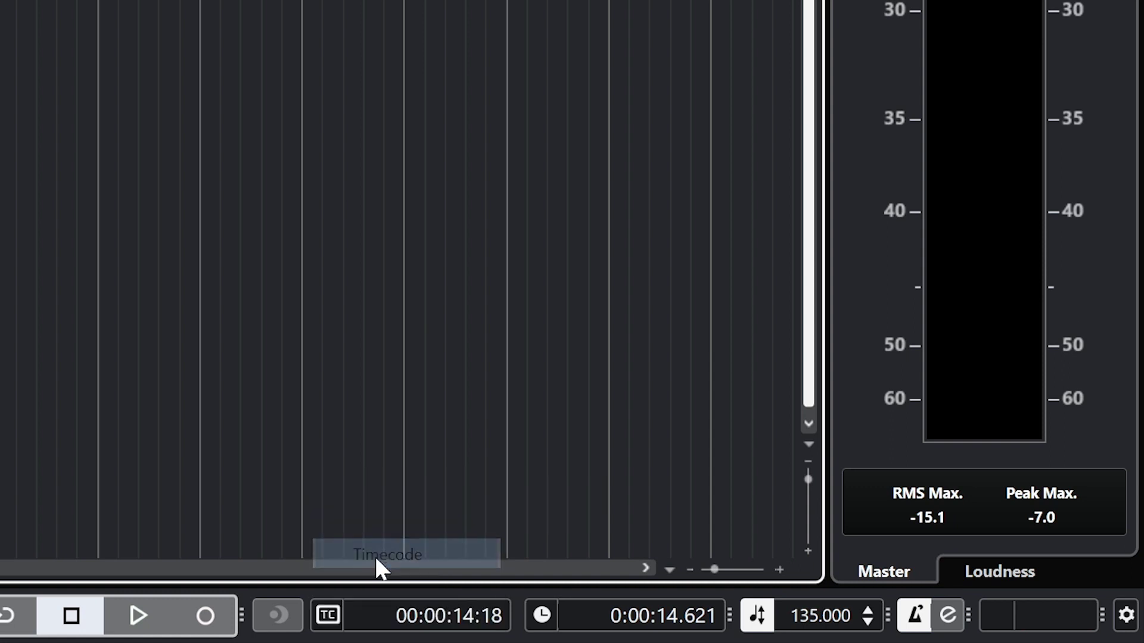
left_click(329, 620)
left_click(359, 585)
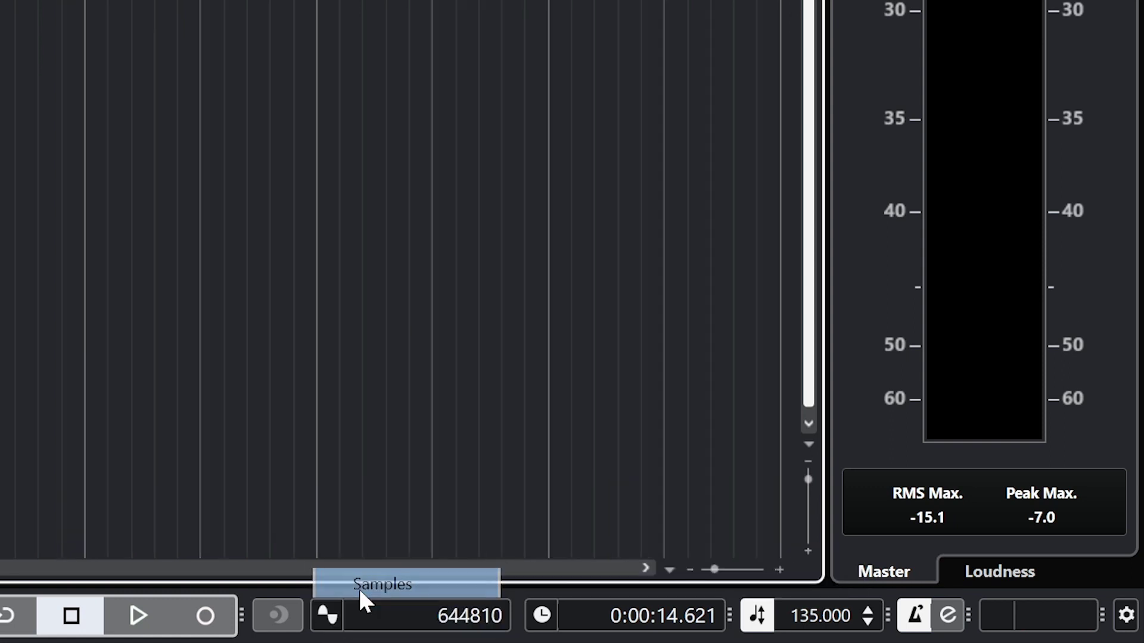
left_click(332, 623)
left_click(333, 620)
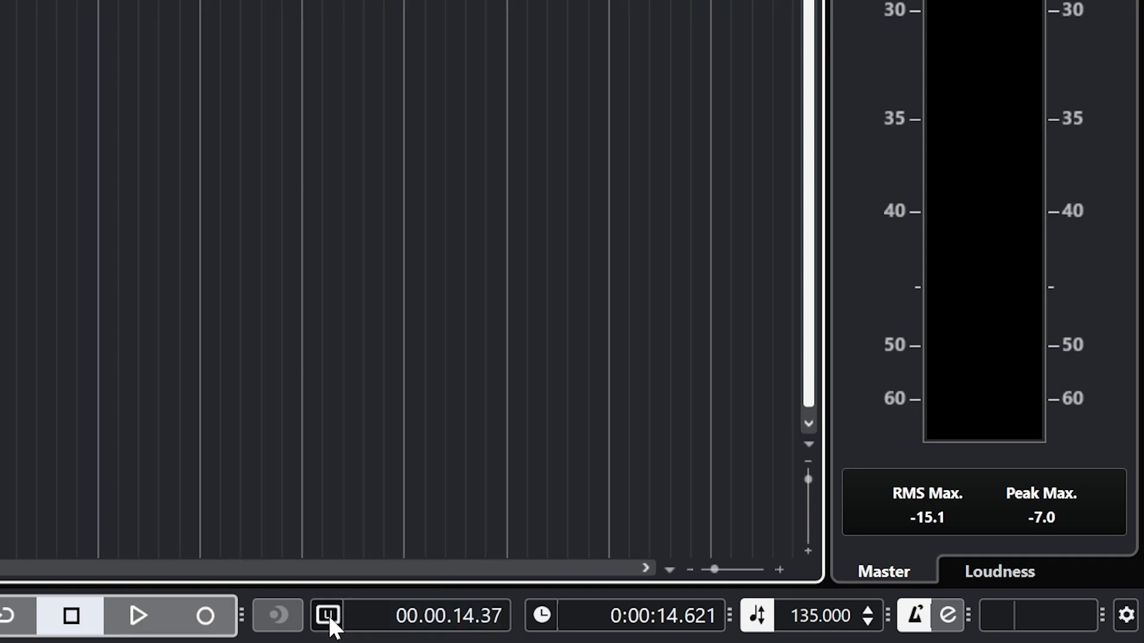
Step: Collapse the time signature display on the transport bar and expand the metronome section to reveal its count-in and click pattern controls
left_click(979, 634)
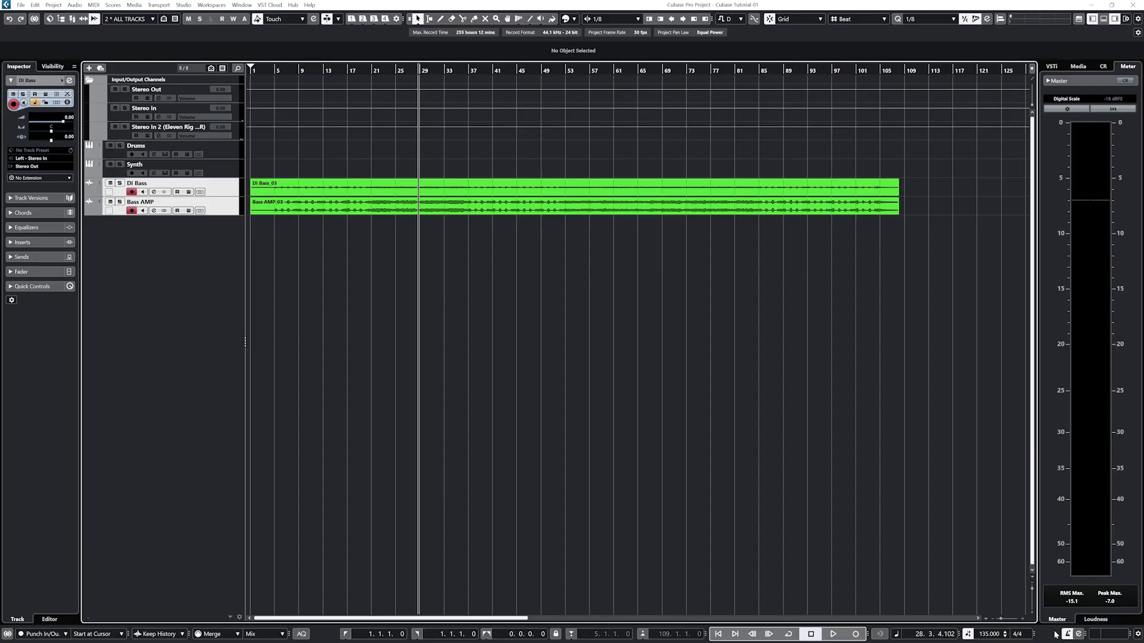
left_click(968, 637)
left_click_drag(1033, 636, 1023, 639)
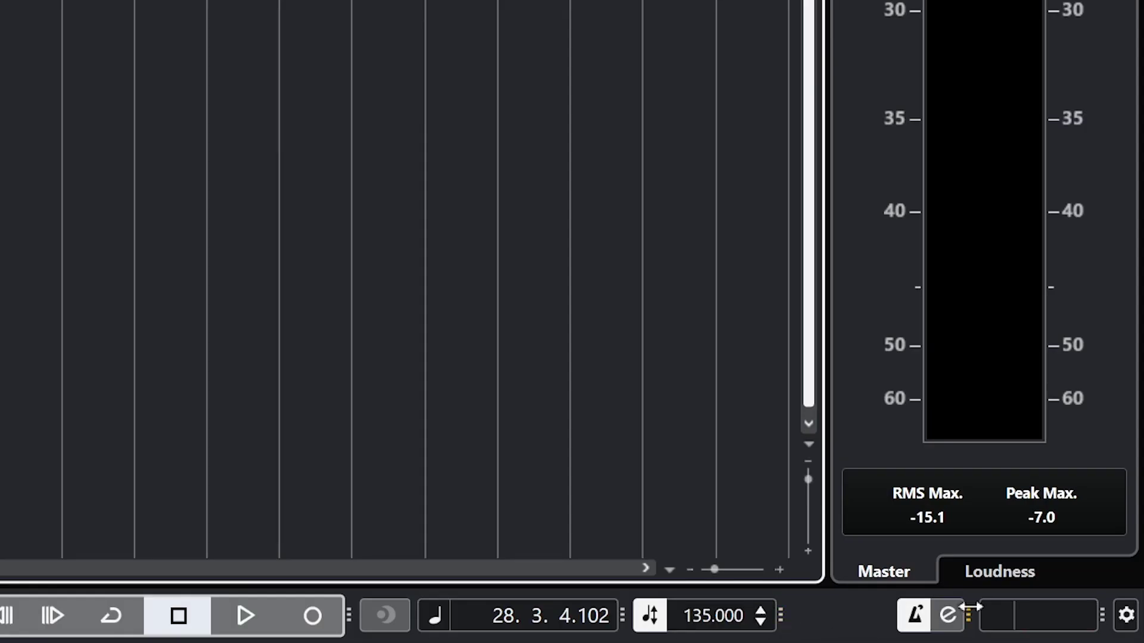
left_click_drag(969, 611, 1130, 600)
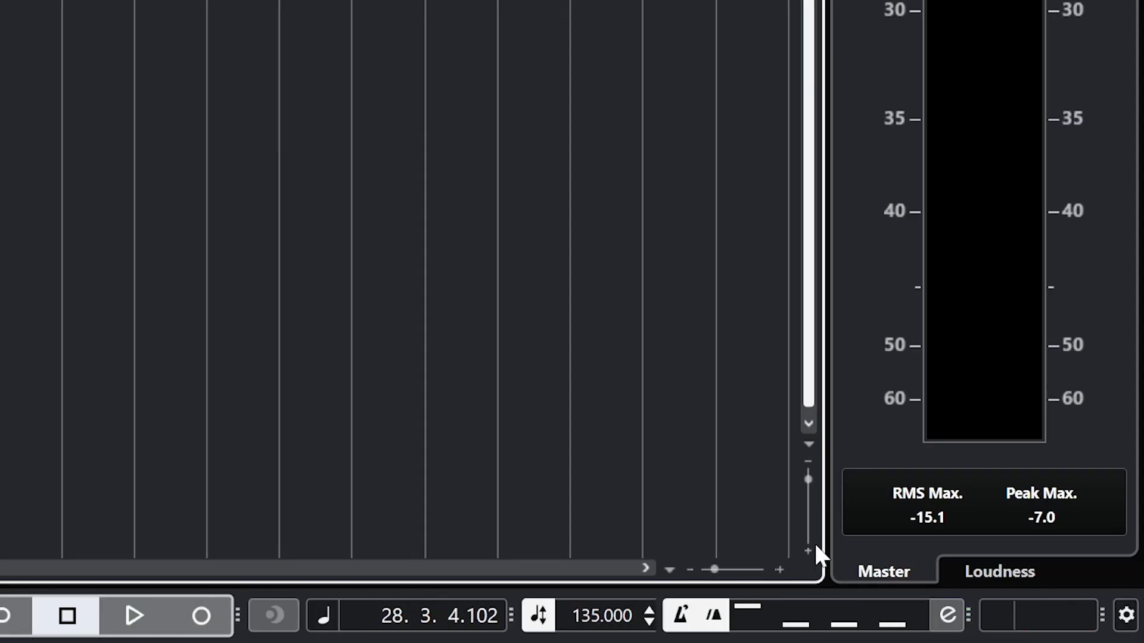
Step: Review the Metronome Setup options, toggling Click while Playing off and back on, and close the setup
left_click(682, 617)
left_click(939, 613)
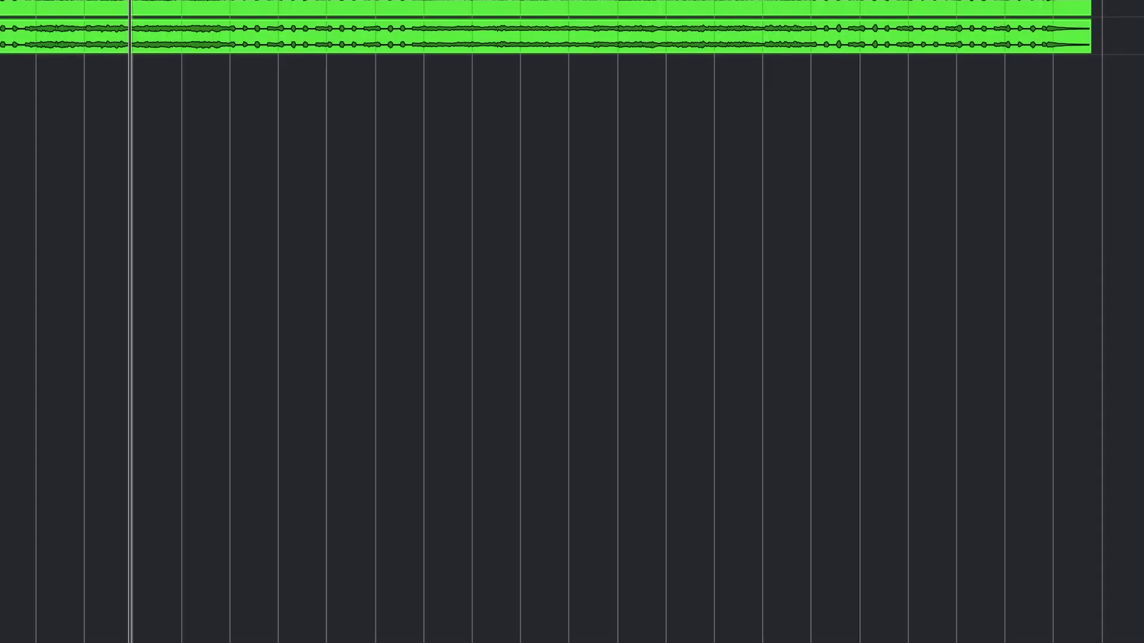
left_click_drag(0, 36, 608, 22)
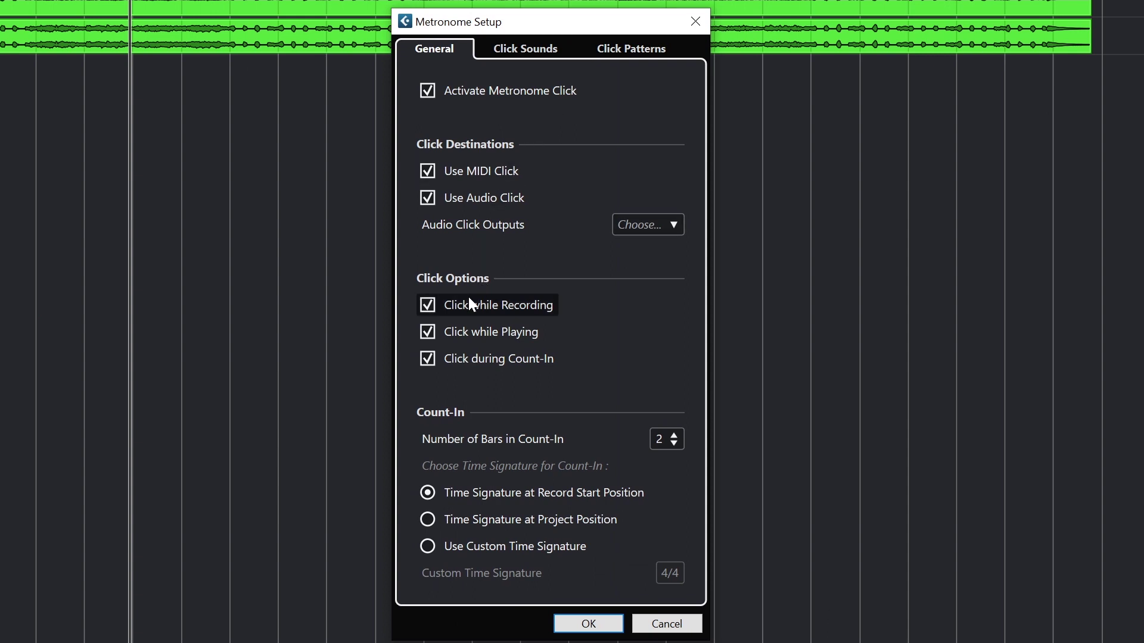
left_click(480, 332)
left_click(480, 332)
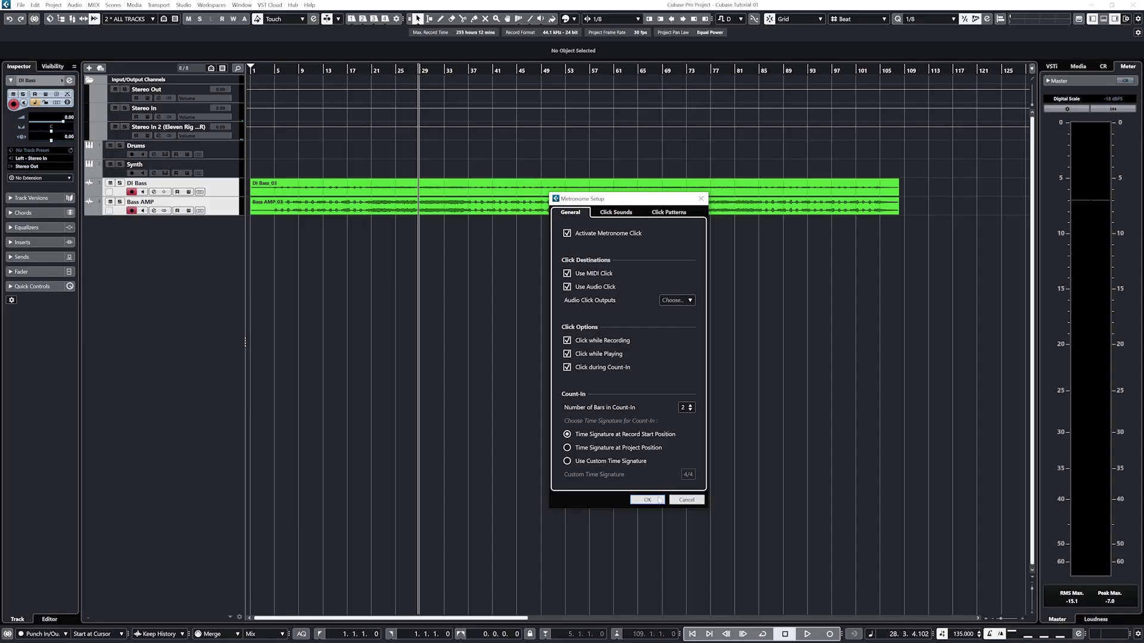
left_click(614, 622)
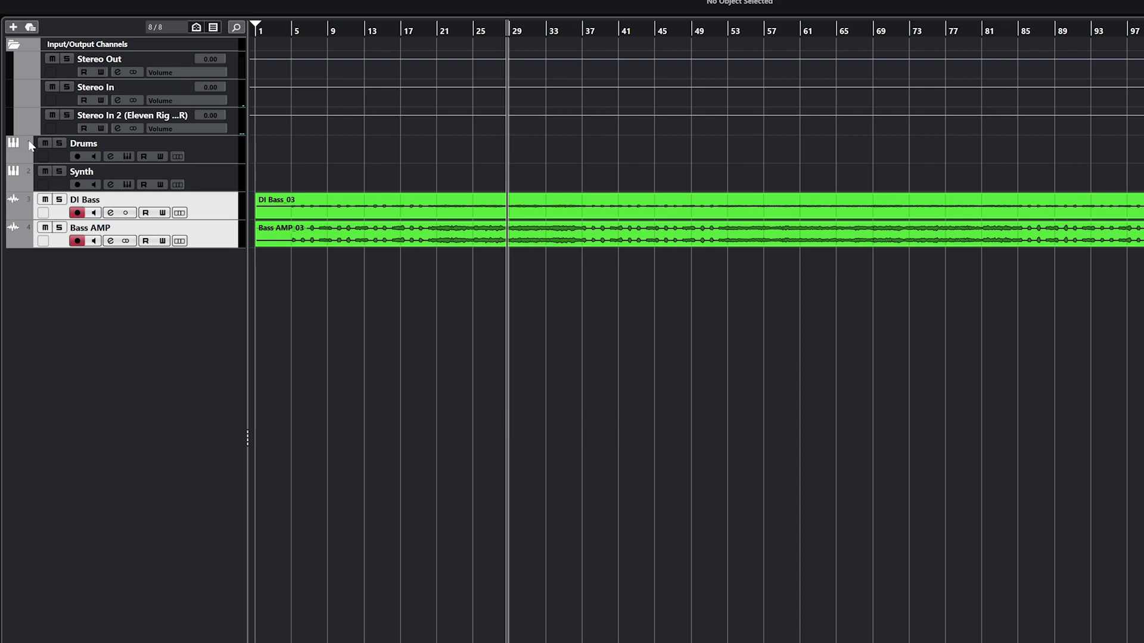
Step: Select the Drums, Synth, DI Bass and Bass AMP tracks one after another
left_click(212, 151)
left_click(208, 178)
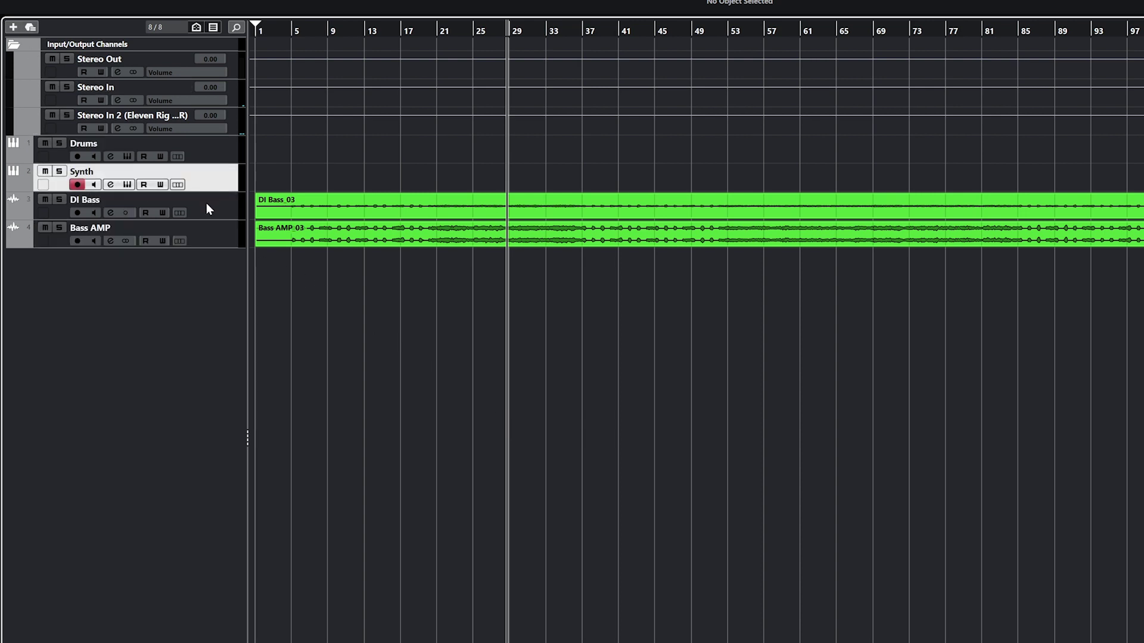
left_click(206, 203)
left_click(209, 232)
Step: Look through the Add Track options for audio, instrument, MIDI, group, effect, VCA, marker, ruler and folder tracks without adding one
left_click(13, 28)
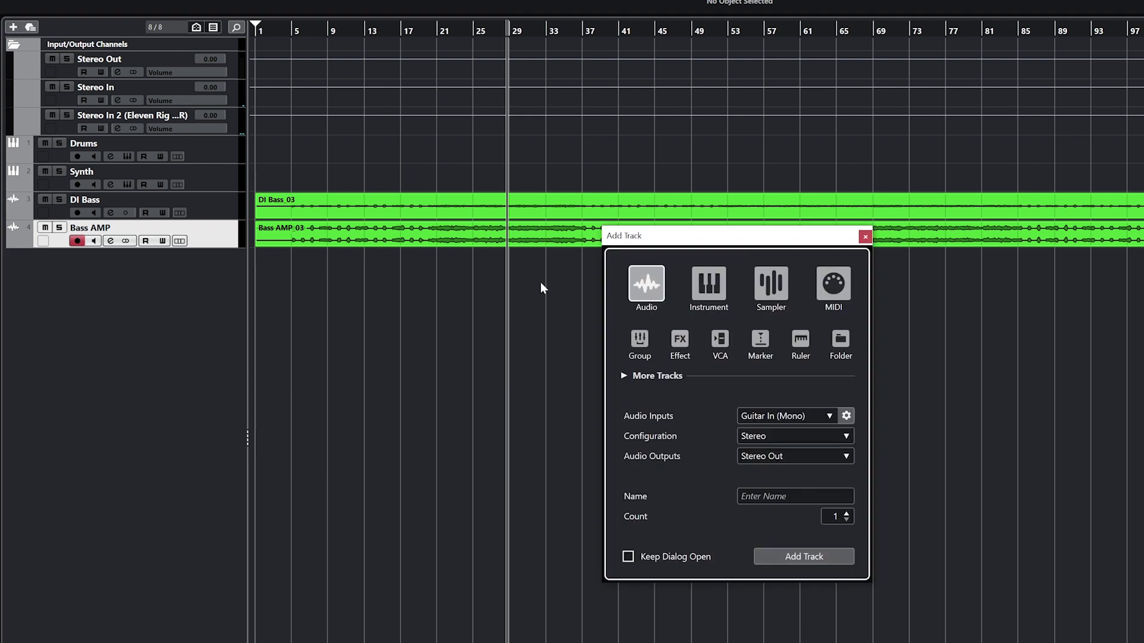
left_click(707, 283)
left_click(828, 284)
left_click(640, 338)
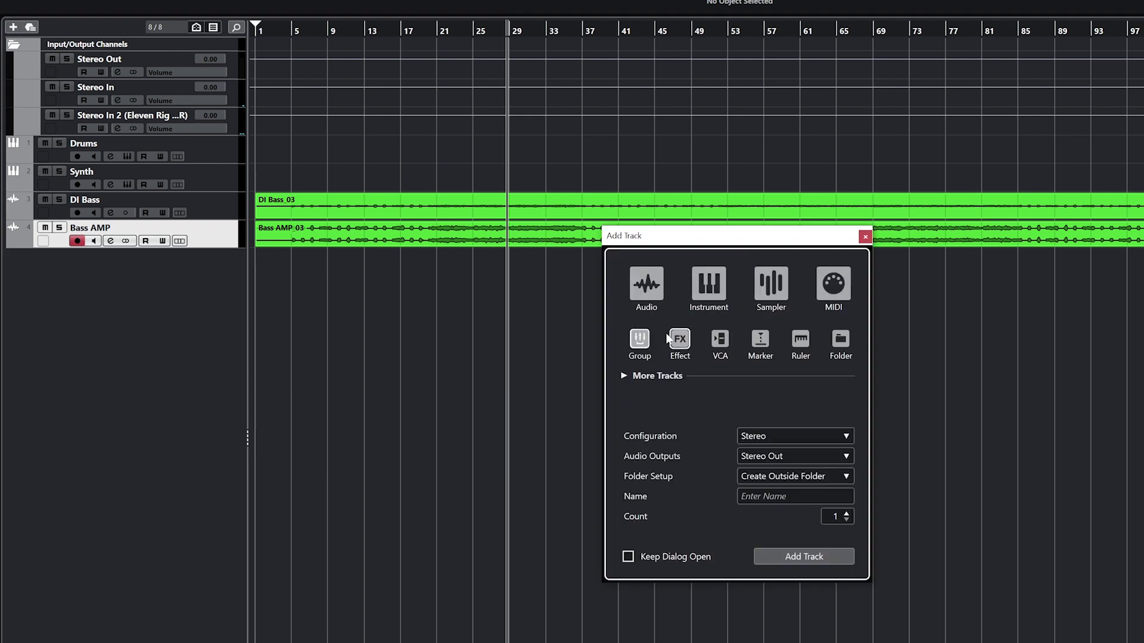
left_click(680, 338)
left_click(720, 338)
left_click(760, 338)
left_click(801, 340)
left_click(840, 339)
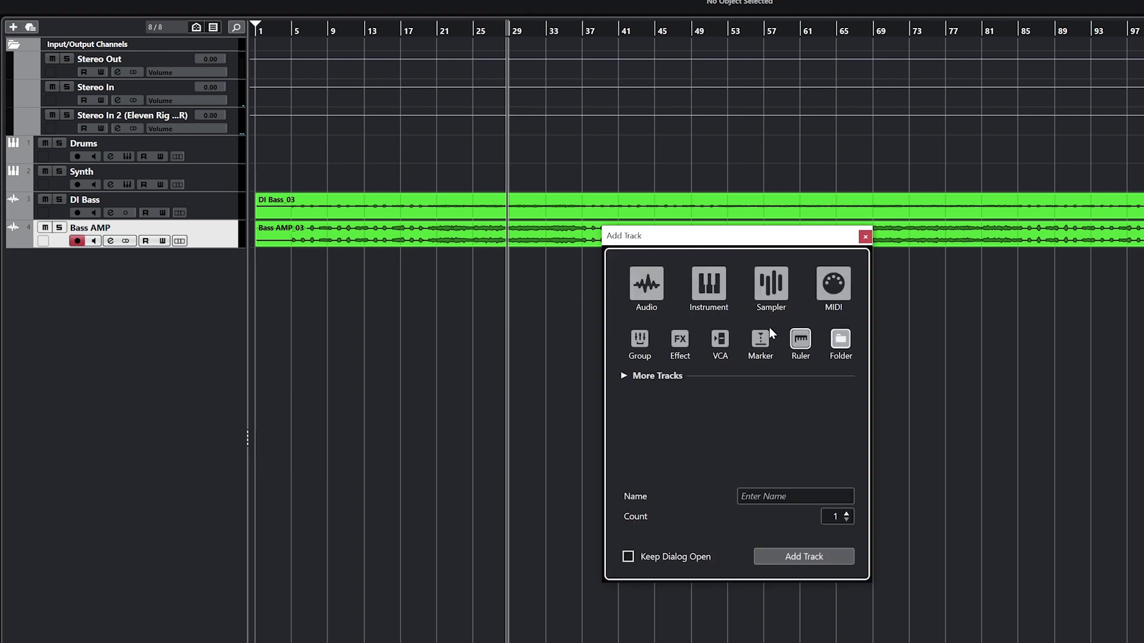
left_click(643, 286)
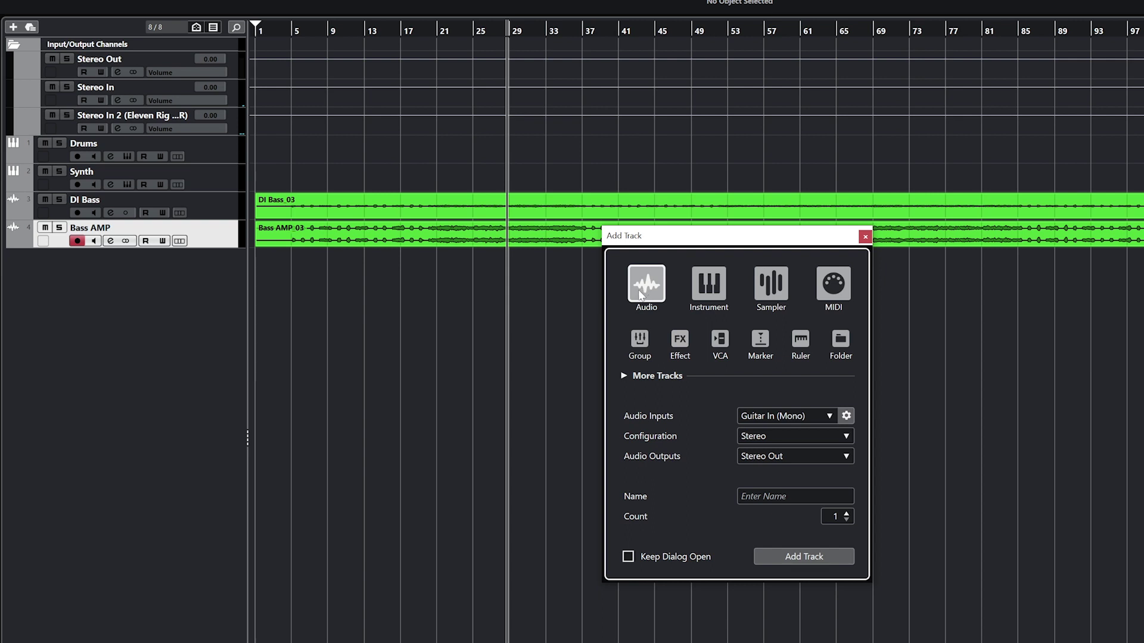
left_click(865, 236)
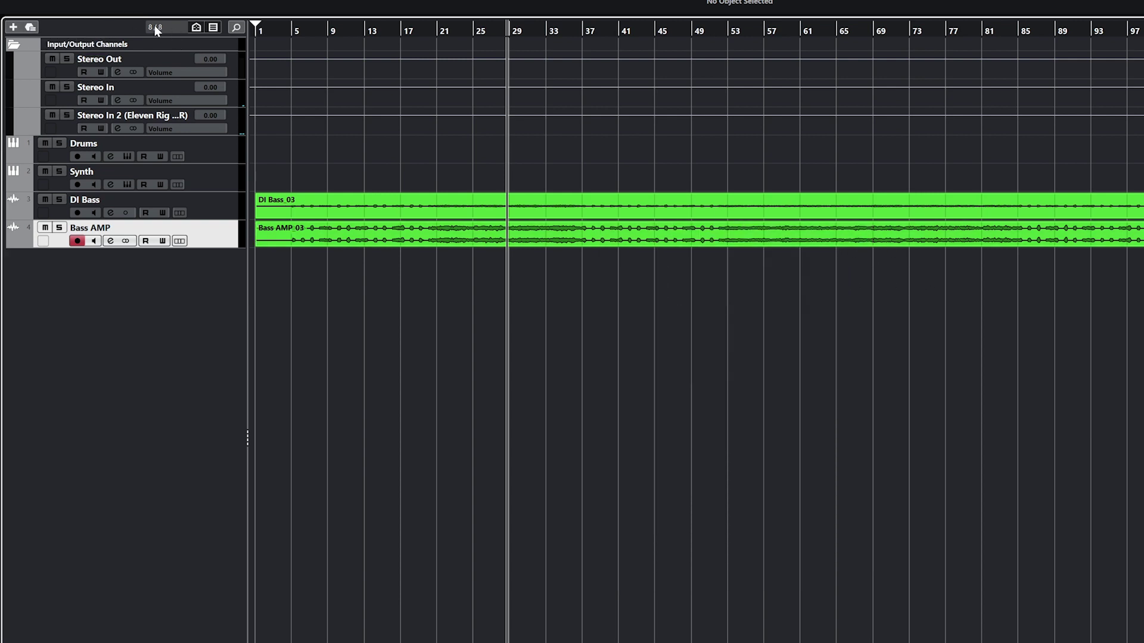
Step: Review the track visibility options and filter Other Tracks out of the track list
left_click(196, 28)
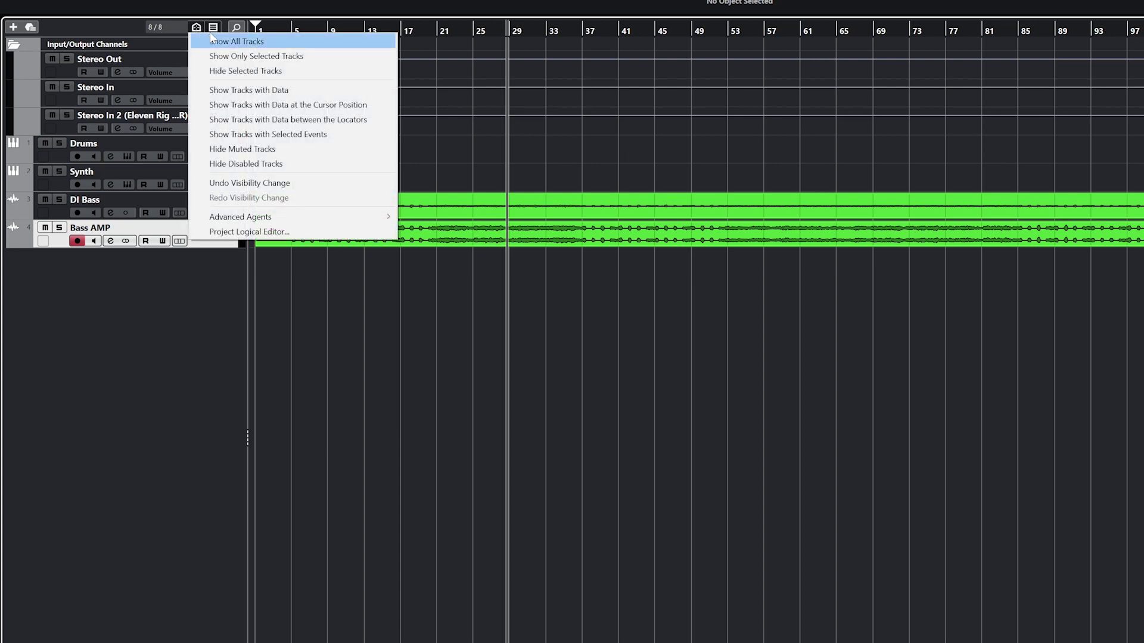
left_click(206, 41)
left_click(213, 26)
left_click(244, 196)
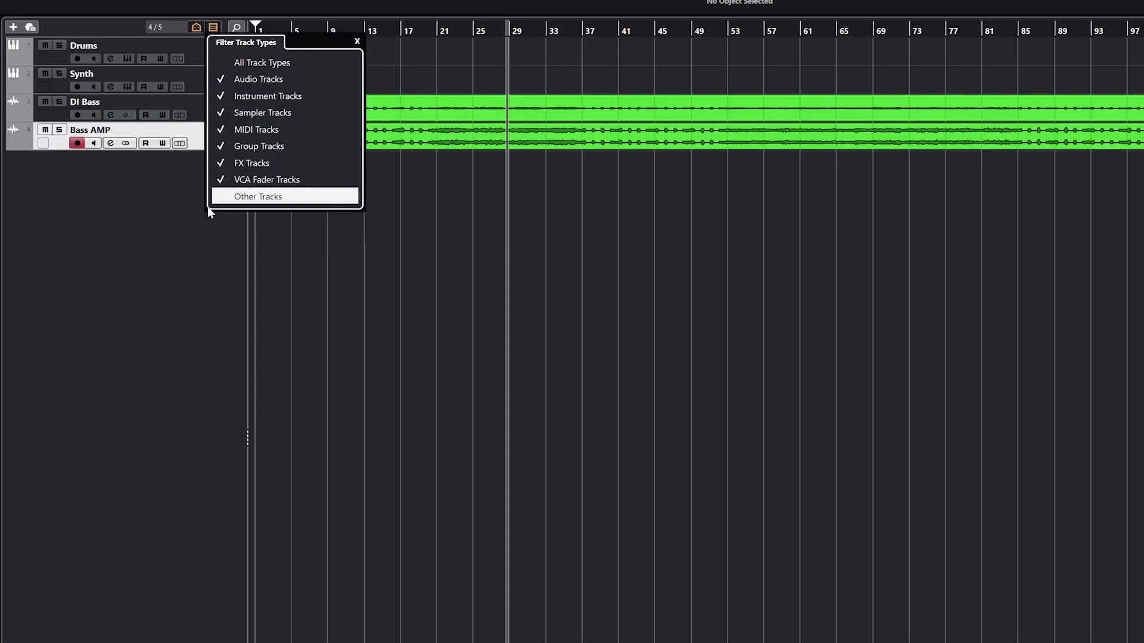
left_click(181, 224)
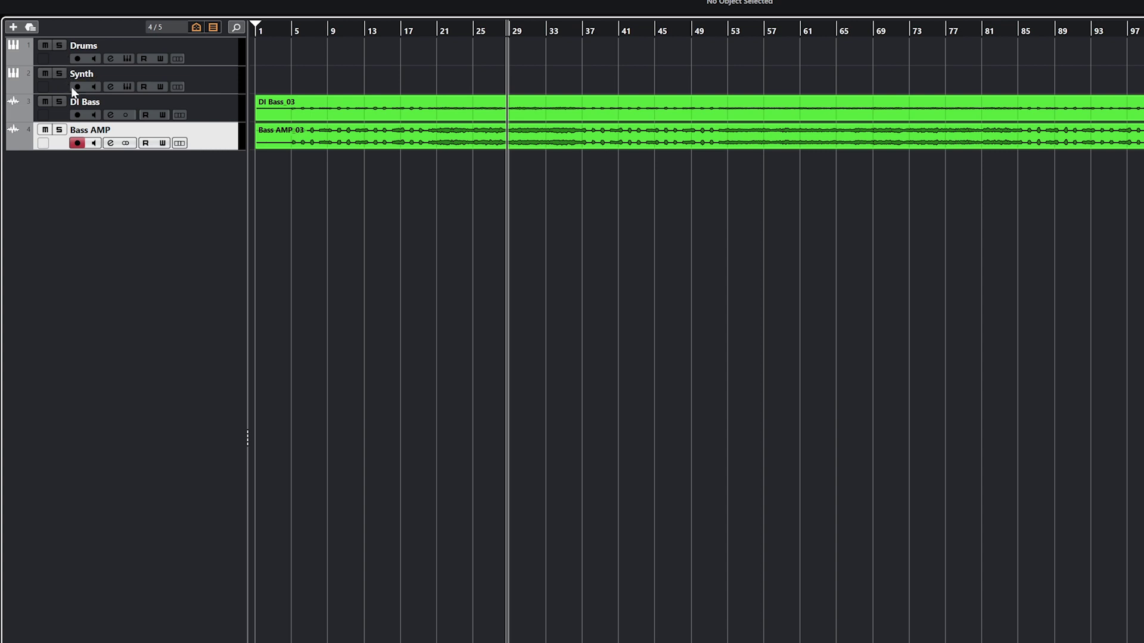
Step: Increase the height of the DI Bass track and toggle its mute and solo on and off
left_click_drag(65, 122, 59, 215)
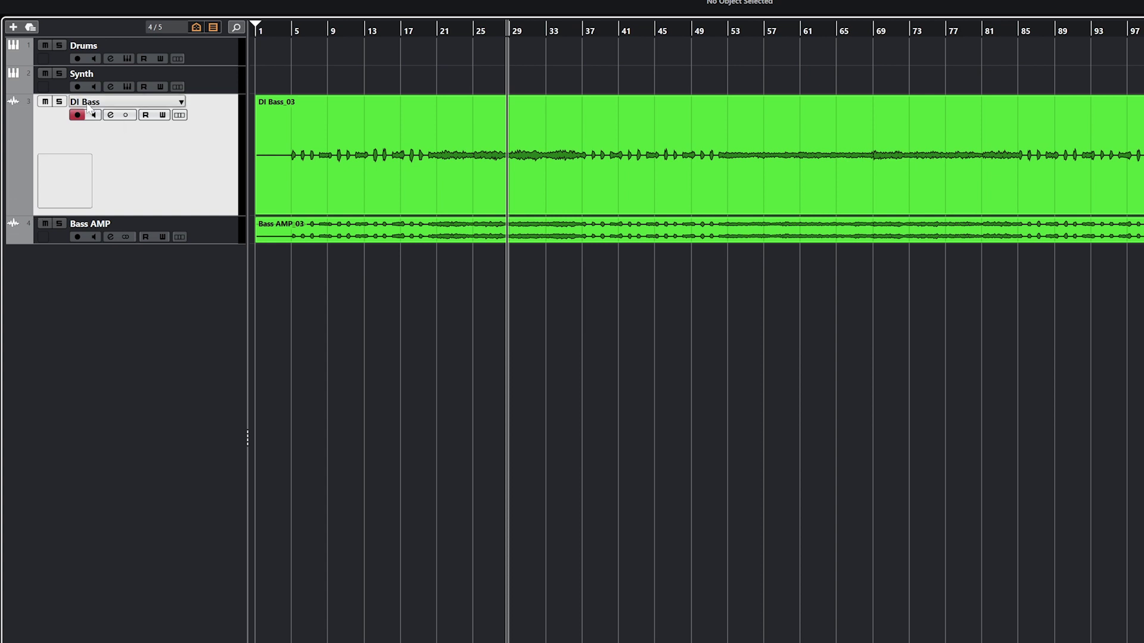
left_click(46, 102)
left_click(45, 102)
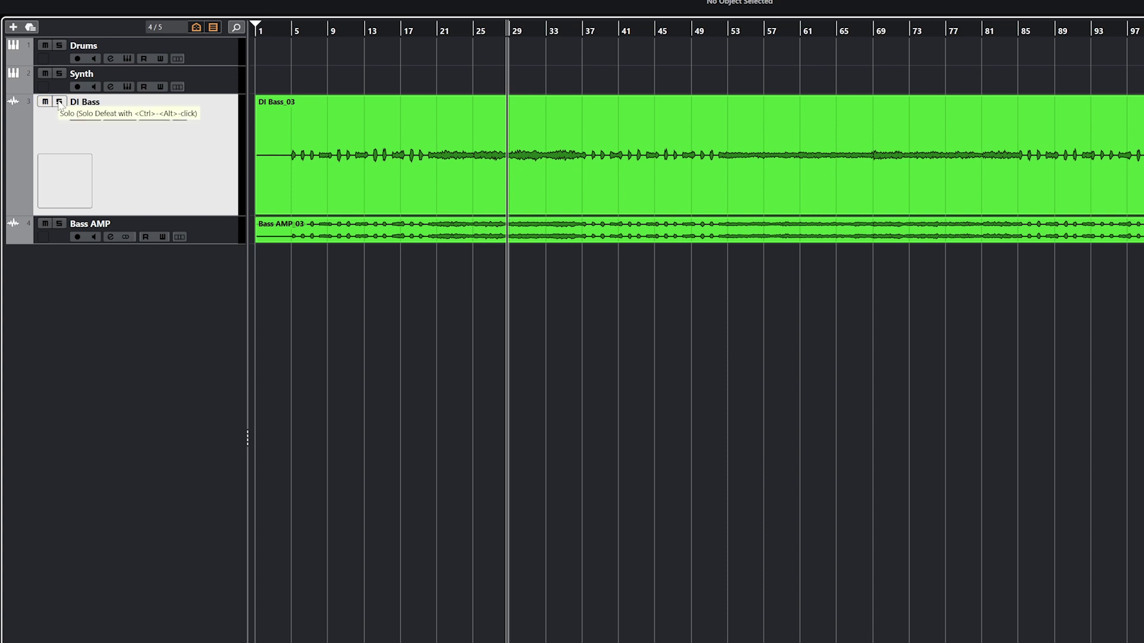
left_click(59, 103)
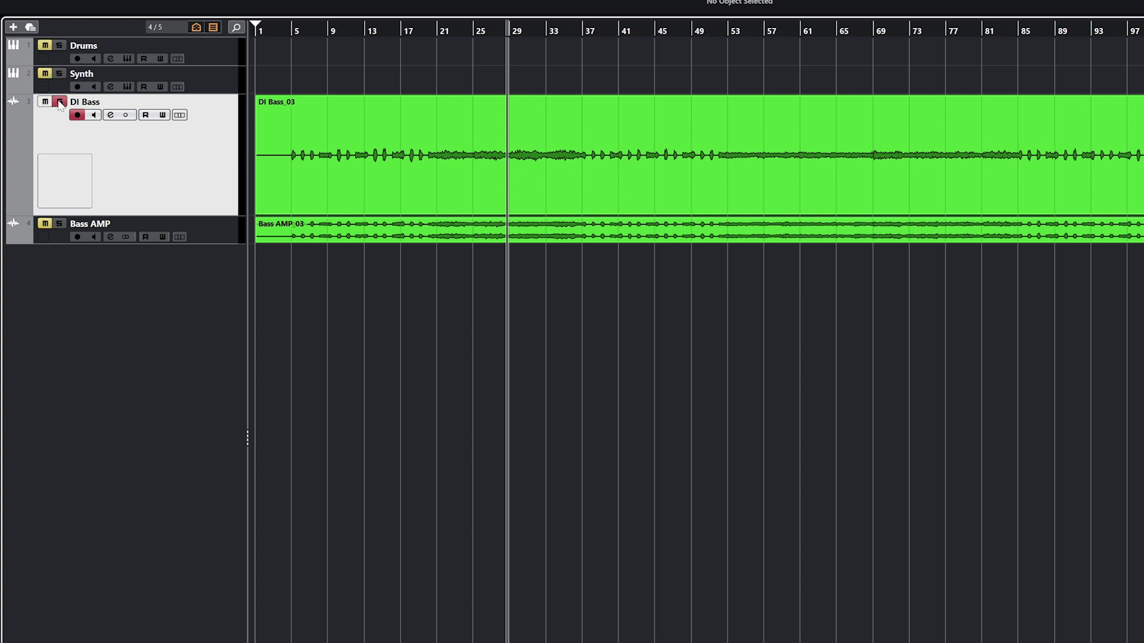
left_click(59, 104)
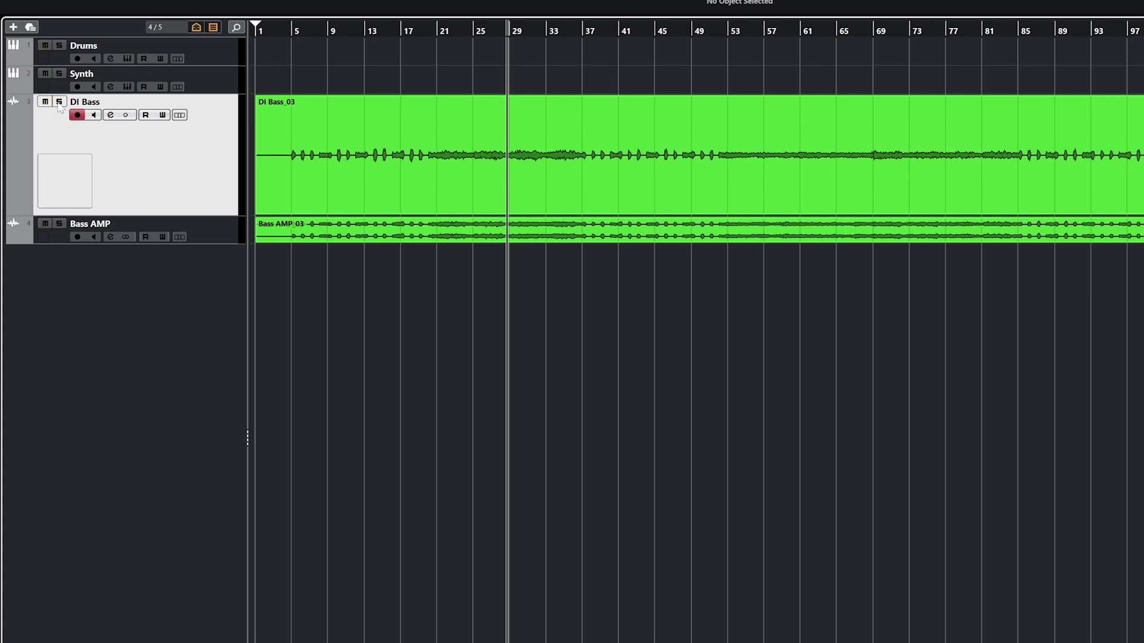
Step: Disable recording on the DI Bass track, view its channel settings, and select the Bass AMP track
left_click(76, 115)
left_click(110, 115)
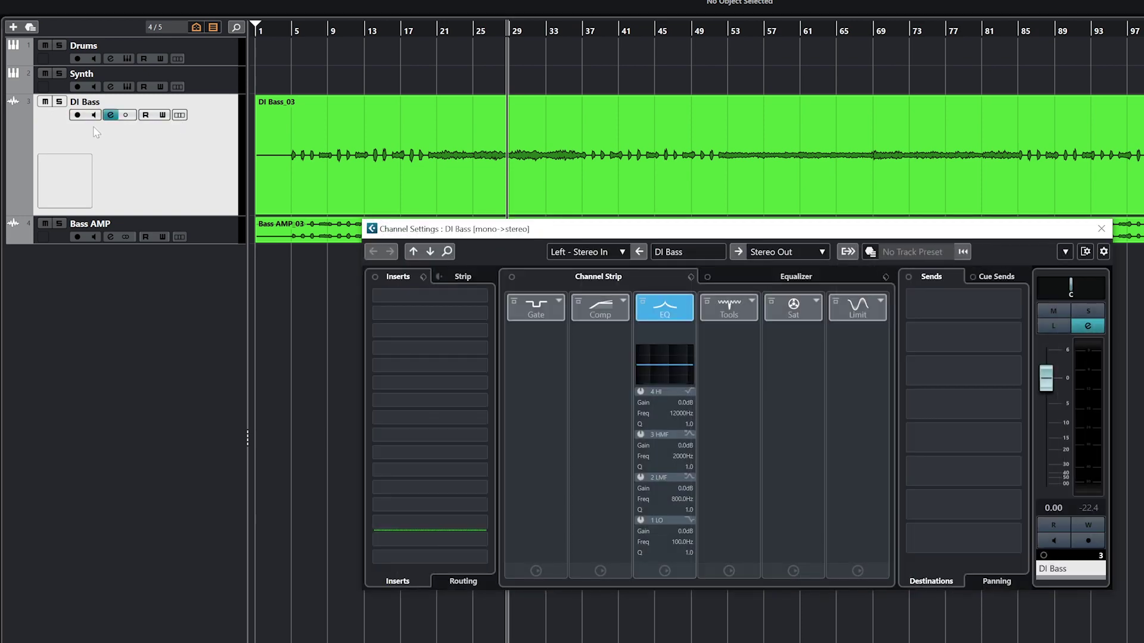
left_click(1099, 228)
left_click(124, 232)
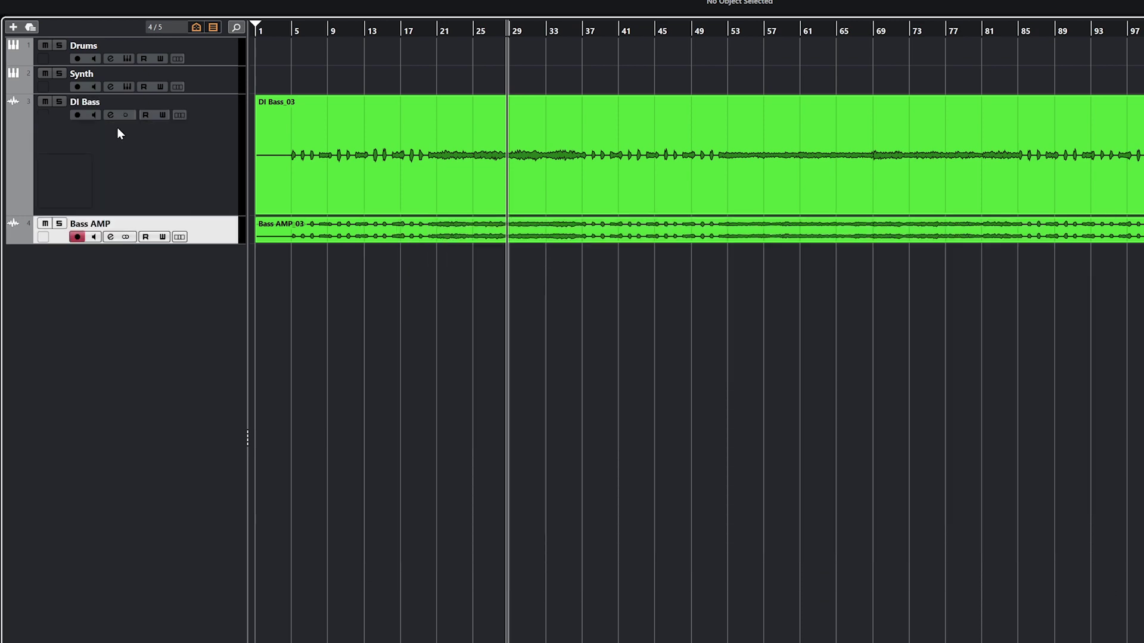
Step: Toggle Read and Write automation and the lanes on and off for DI Bass, leaving its record enable off
left_click(121, 125)
left_click(145, 117)
left_click(162, 116)
left_click(162, 115)
left_click(178, 116)
left_click(146, 116)
left_click(178, 115)
left_click(78, 116)
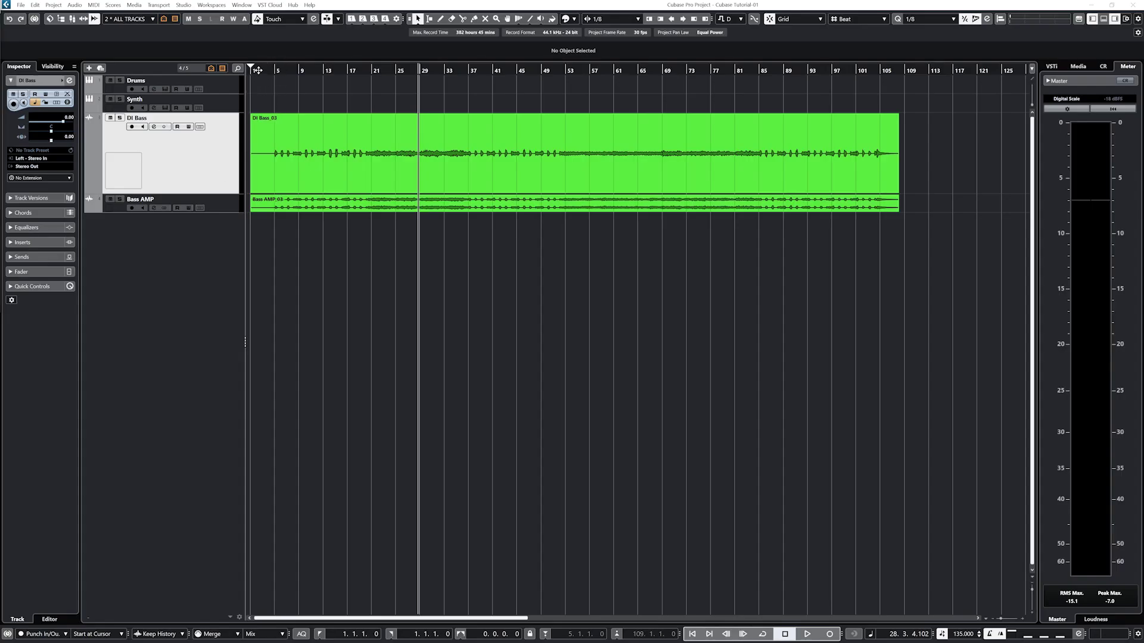
Step: Select the Bass AMP_03 event and move the project cursor to bar 9
left_click(253, 205)
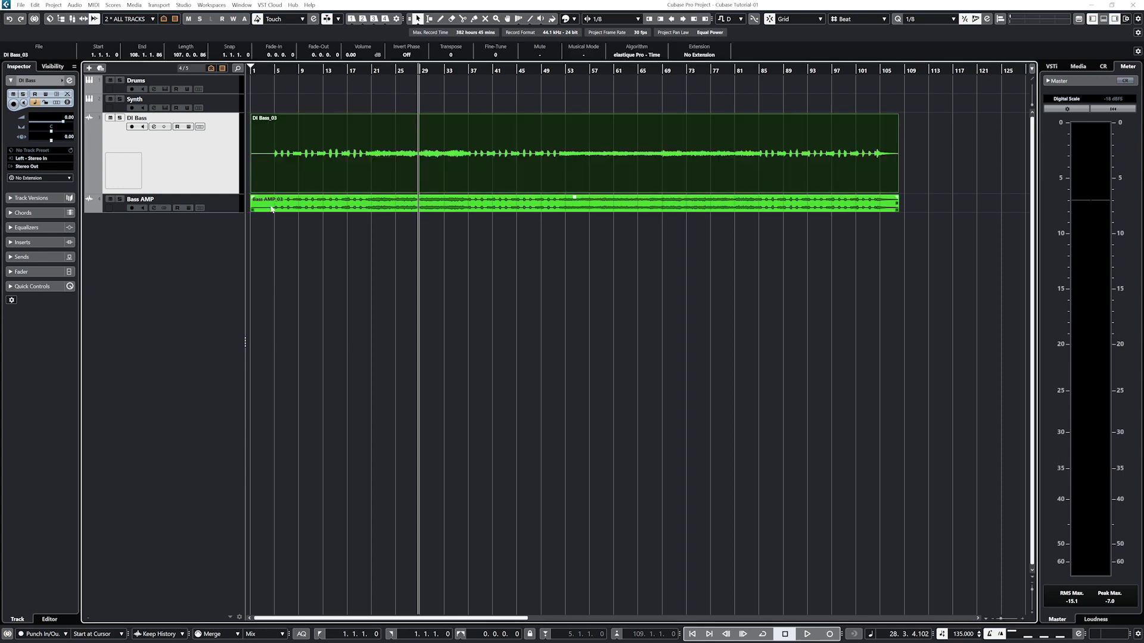
left_click(303, 69)
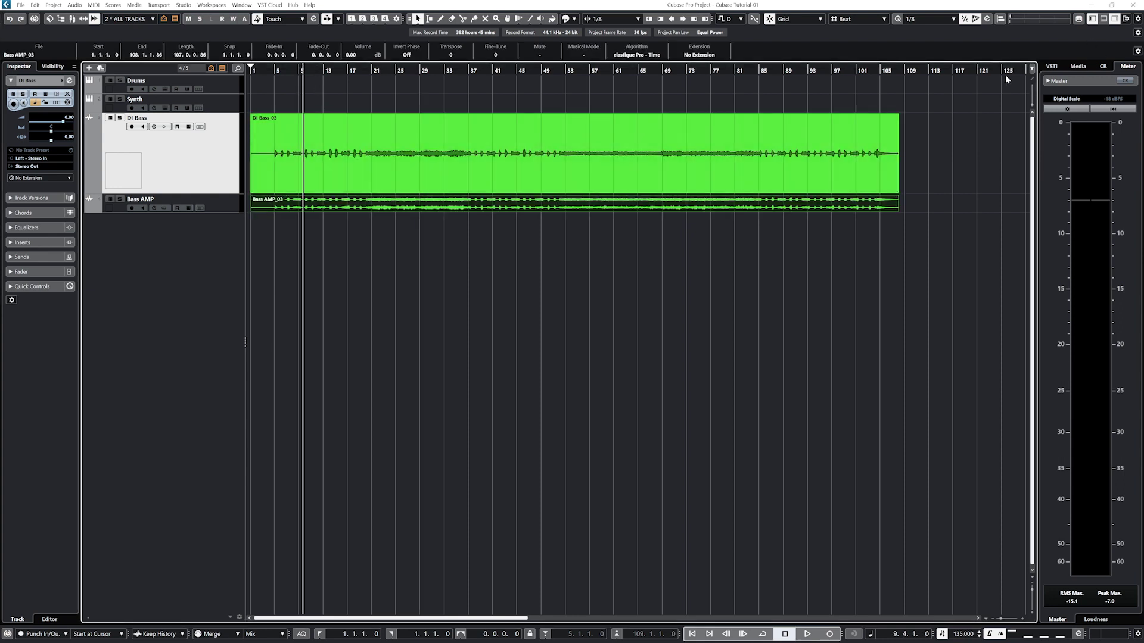
Step: Set the ruler's time format to Seconds
left_click(1032, 69)
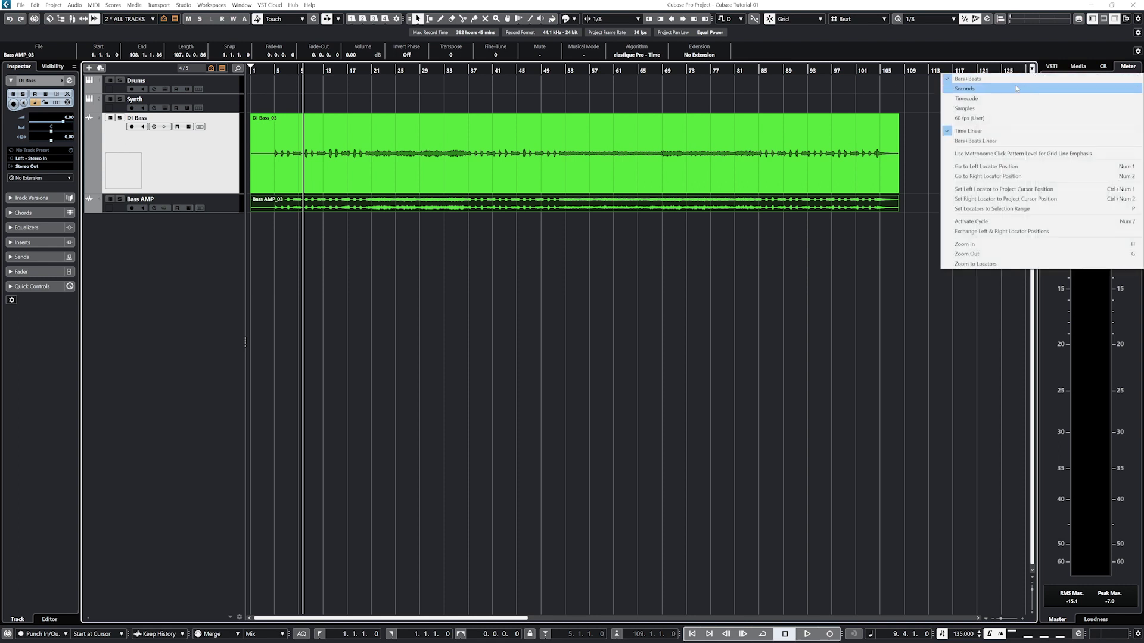
left_click(1016, 88)
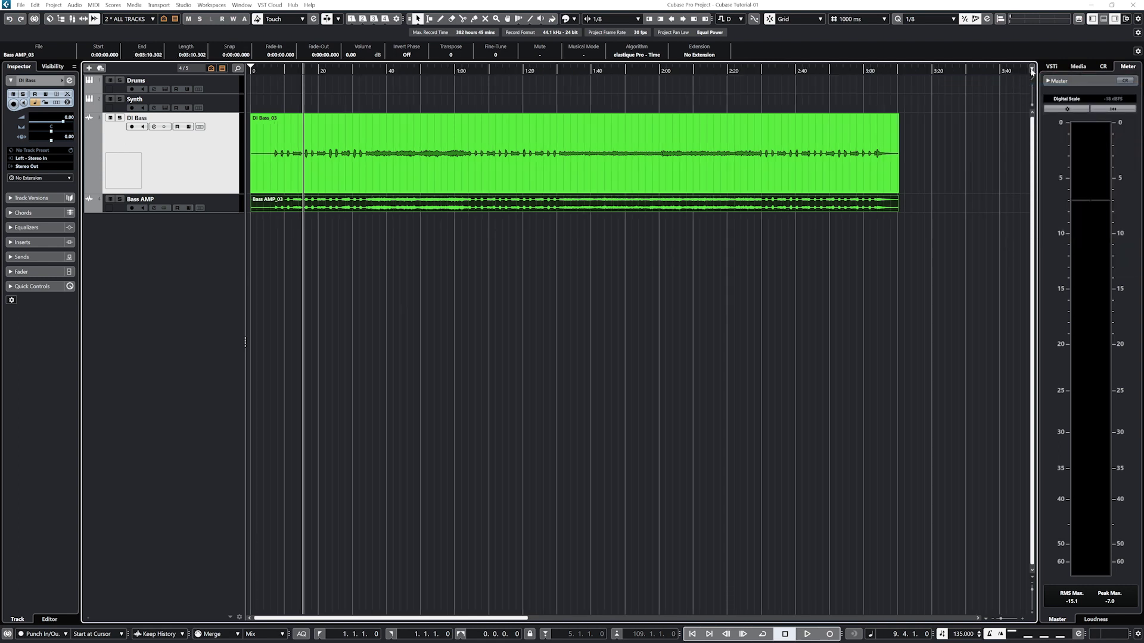
Step: Set the ruler's time format back to Bars+Beats
left_click(1032, 69)
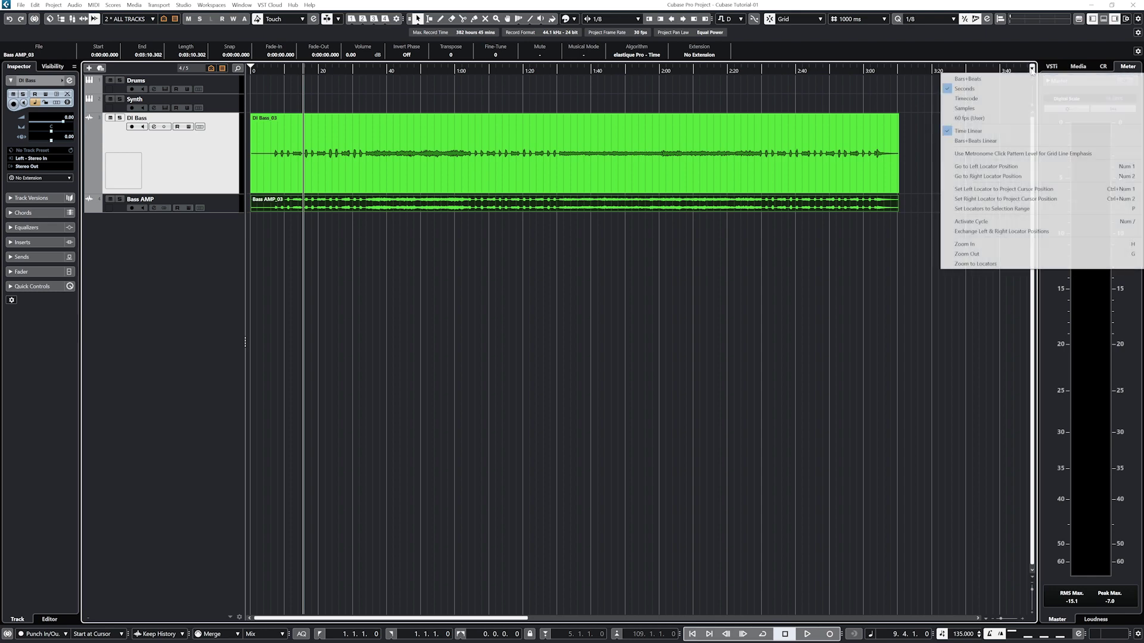
left_click(1021, 78)
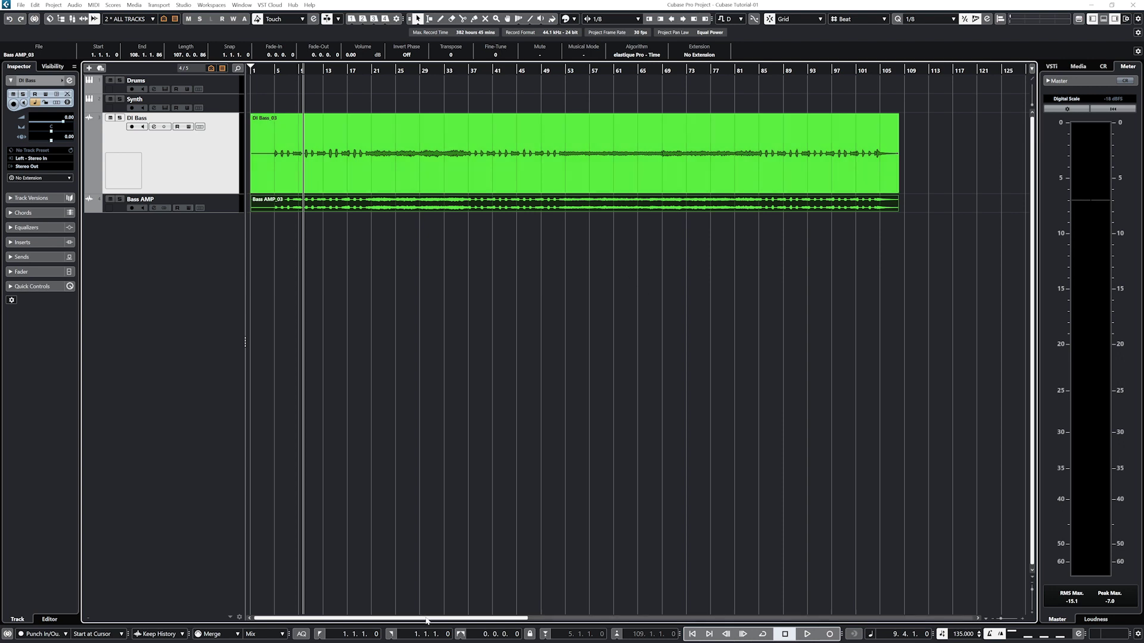
Step: Zoom in vertically to make all four tracks taller, and zoom in horizontally on the timeline
left_click_drag(423, 618, 334, 579)
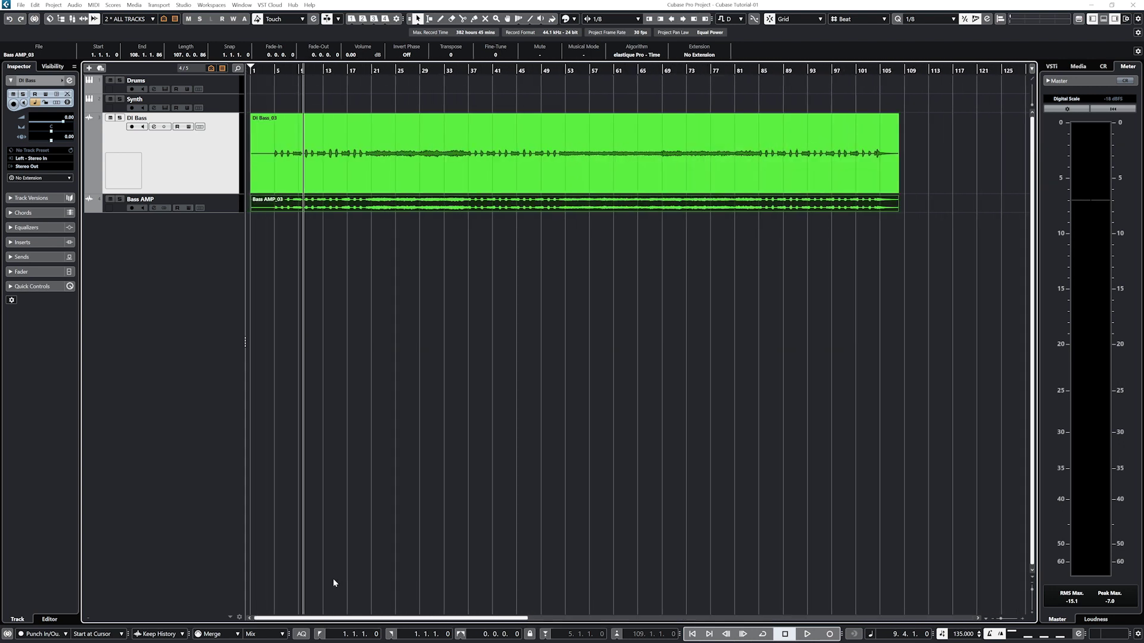
left_click_drag(1025, 308, 955, 410)
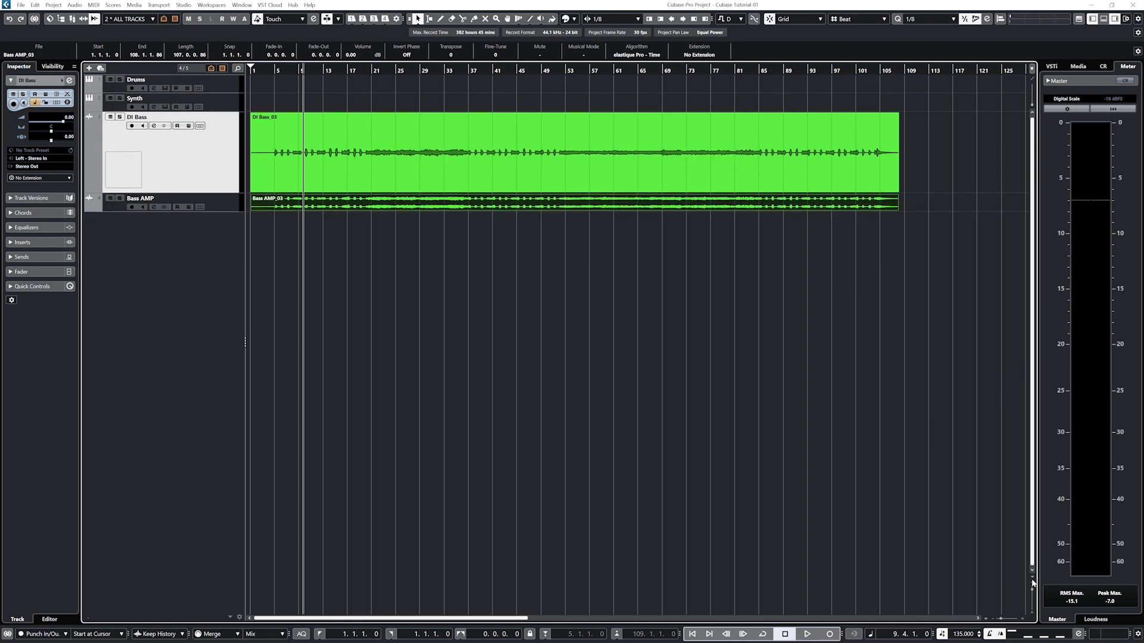
left_click(1032, 612)
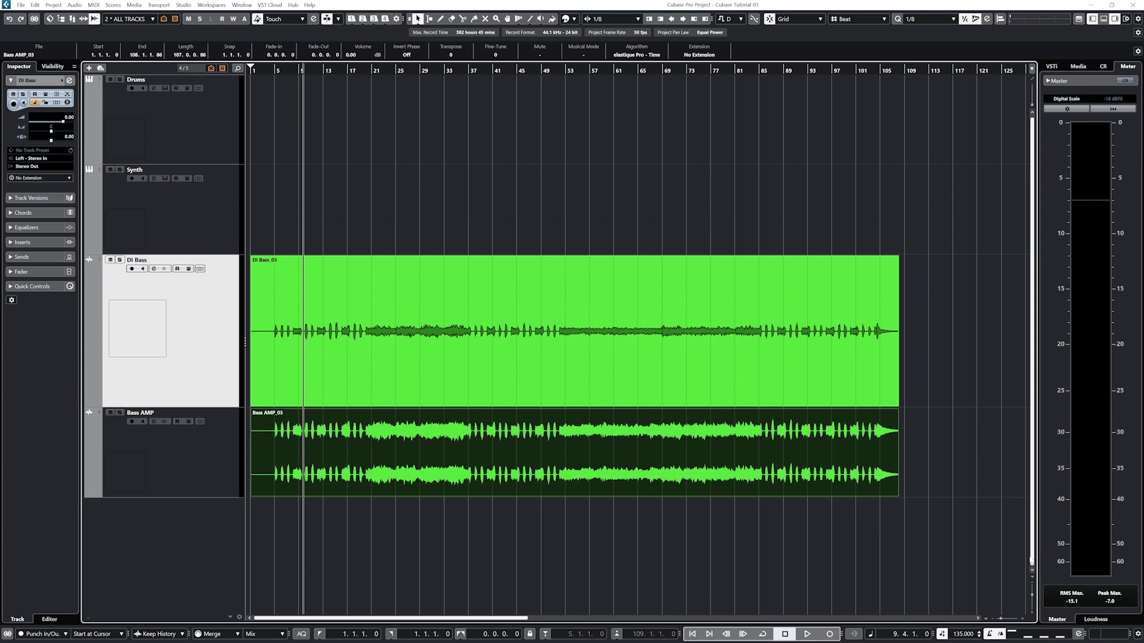
left_click(1022, 618)
left_click_drag(355, 619, 319, 605)
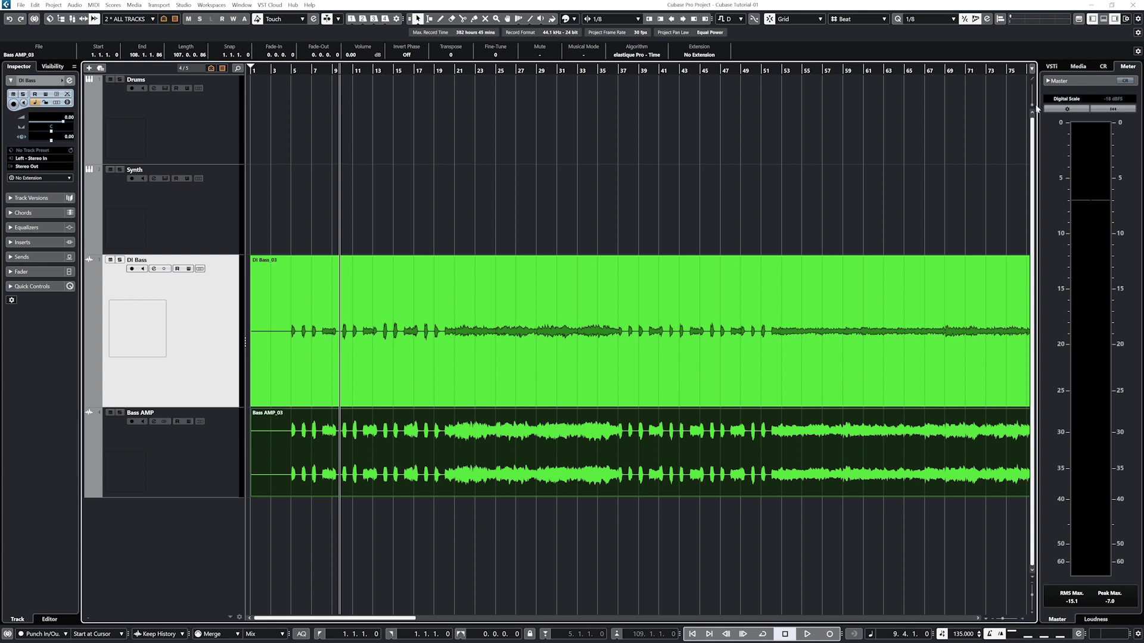
left_click_drag(1034, 110, 1034, 112)
Step: Apply Zoom to Selection to fit the selected Bass AMP_03 event in the project view
left_click(36, 5)
mouse_move(159, 304)
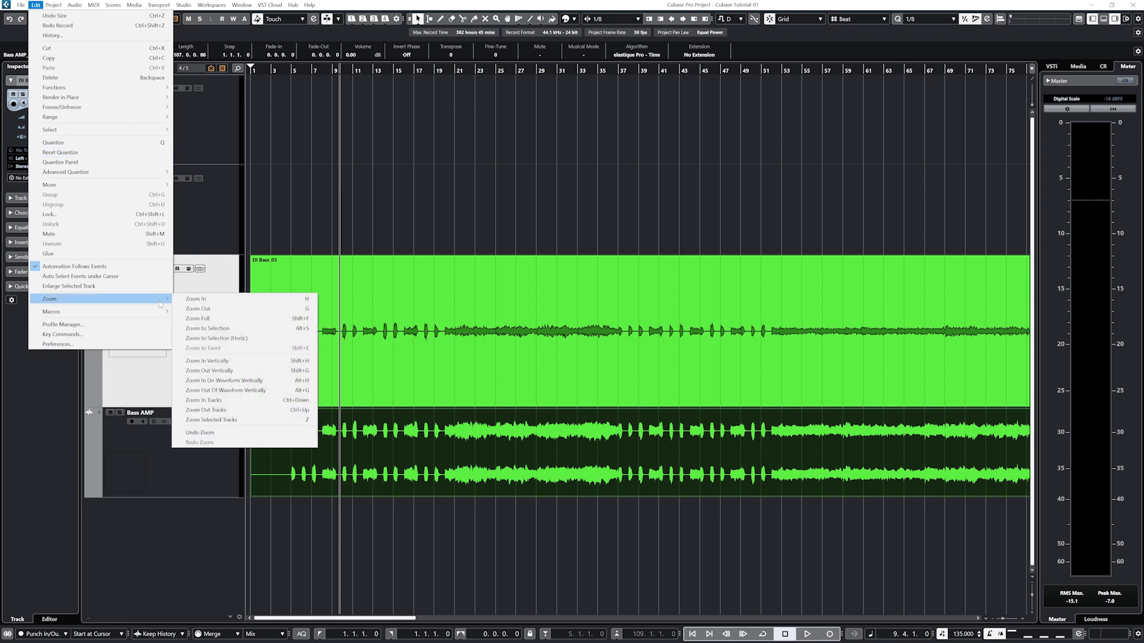
left_click(194, 328)
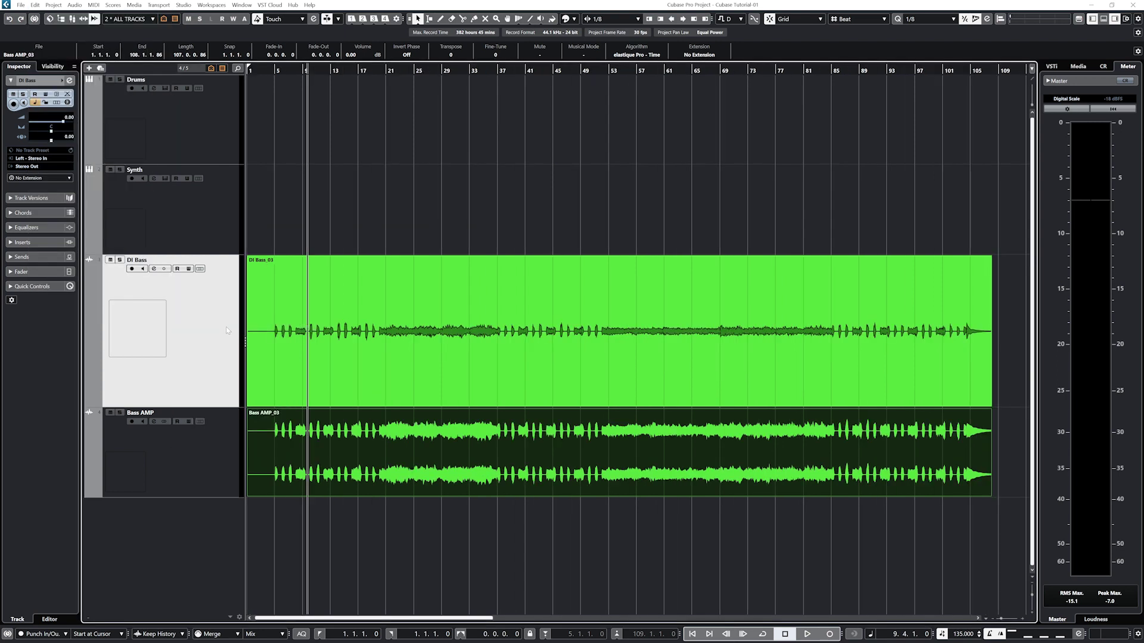